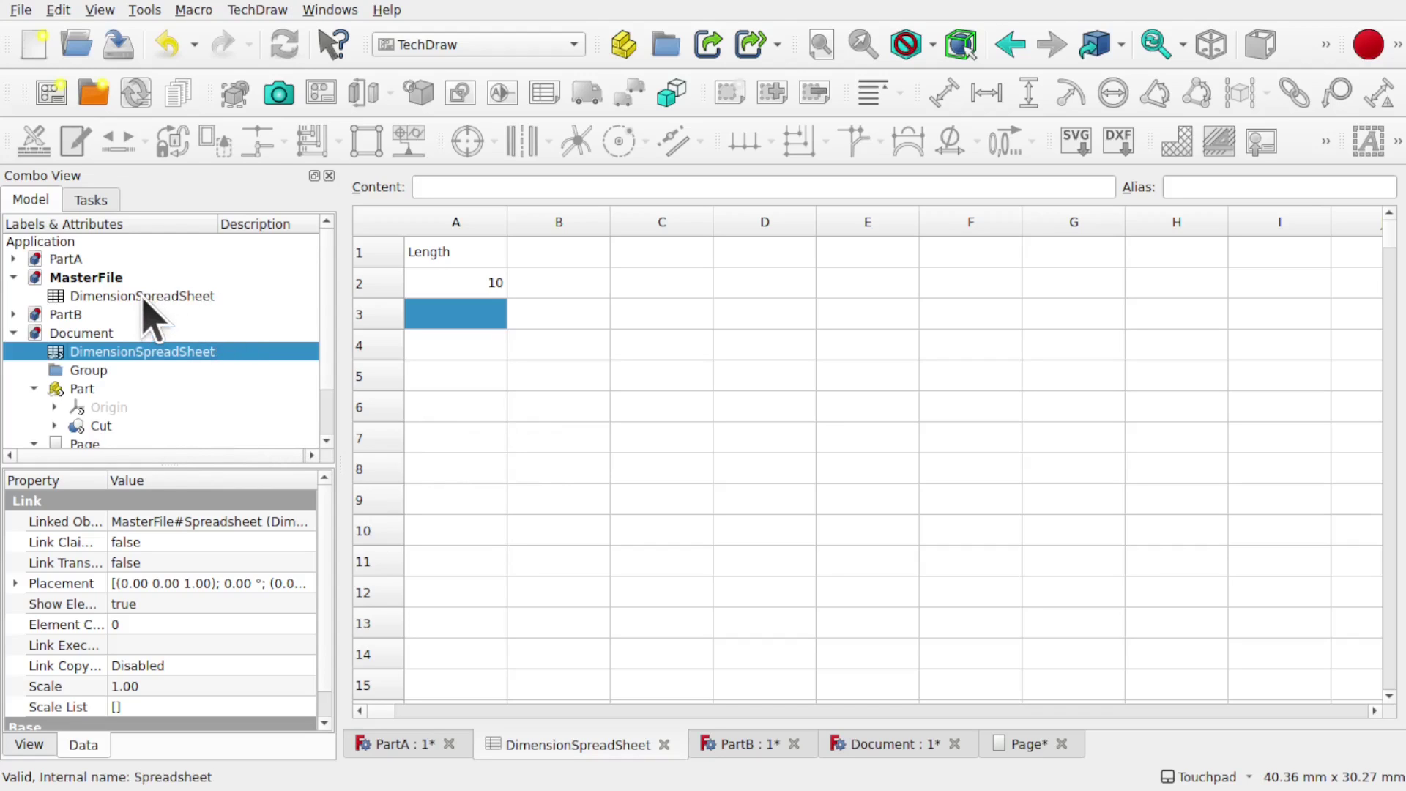
Examine the PartA, PartB and Document files and their links to the MasterFile's DimensionSpreadSheet
{"action": "left_click", "coordinate": [58, 315]}
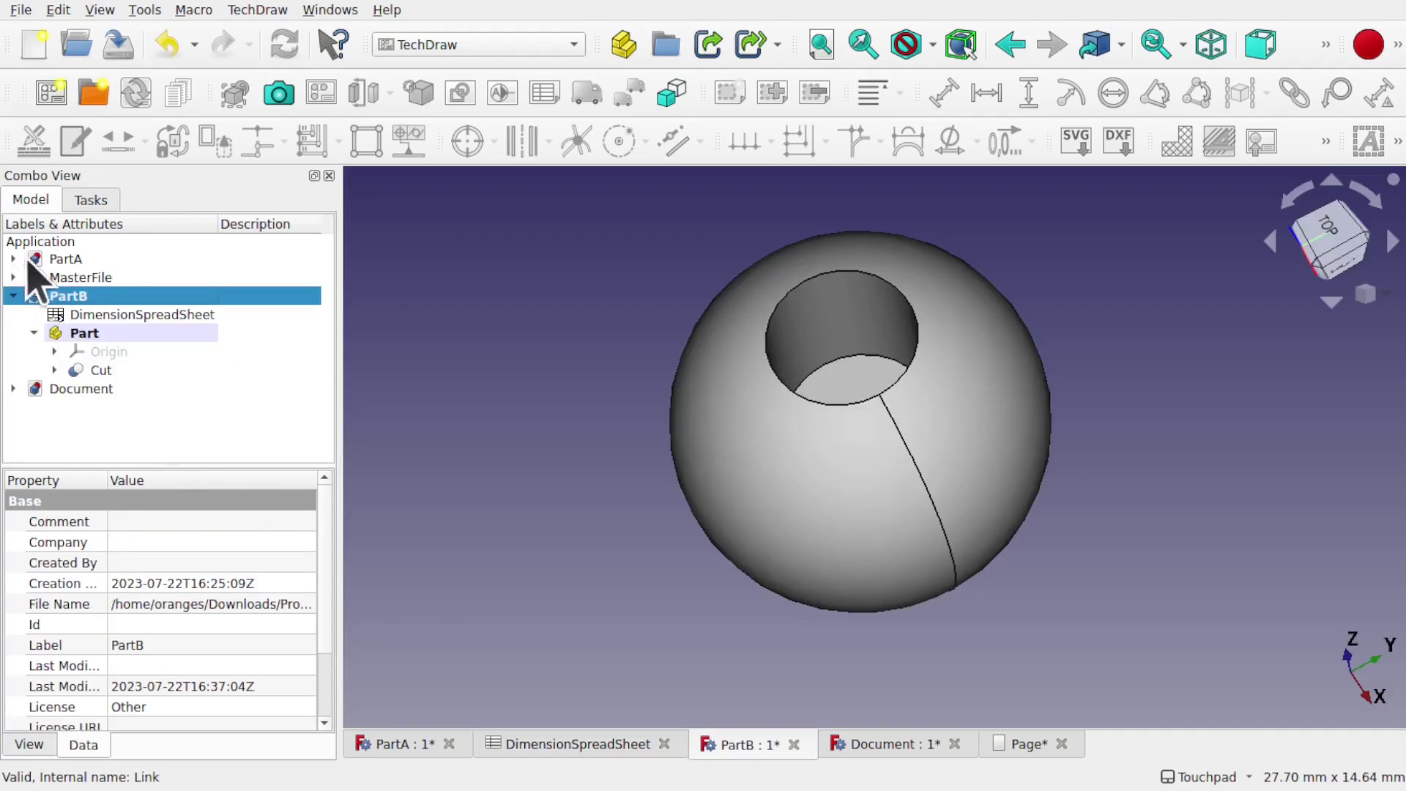
{"action": "left_click", "coordinate": [61, 260]}
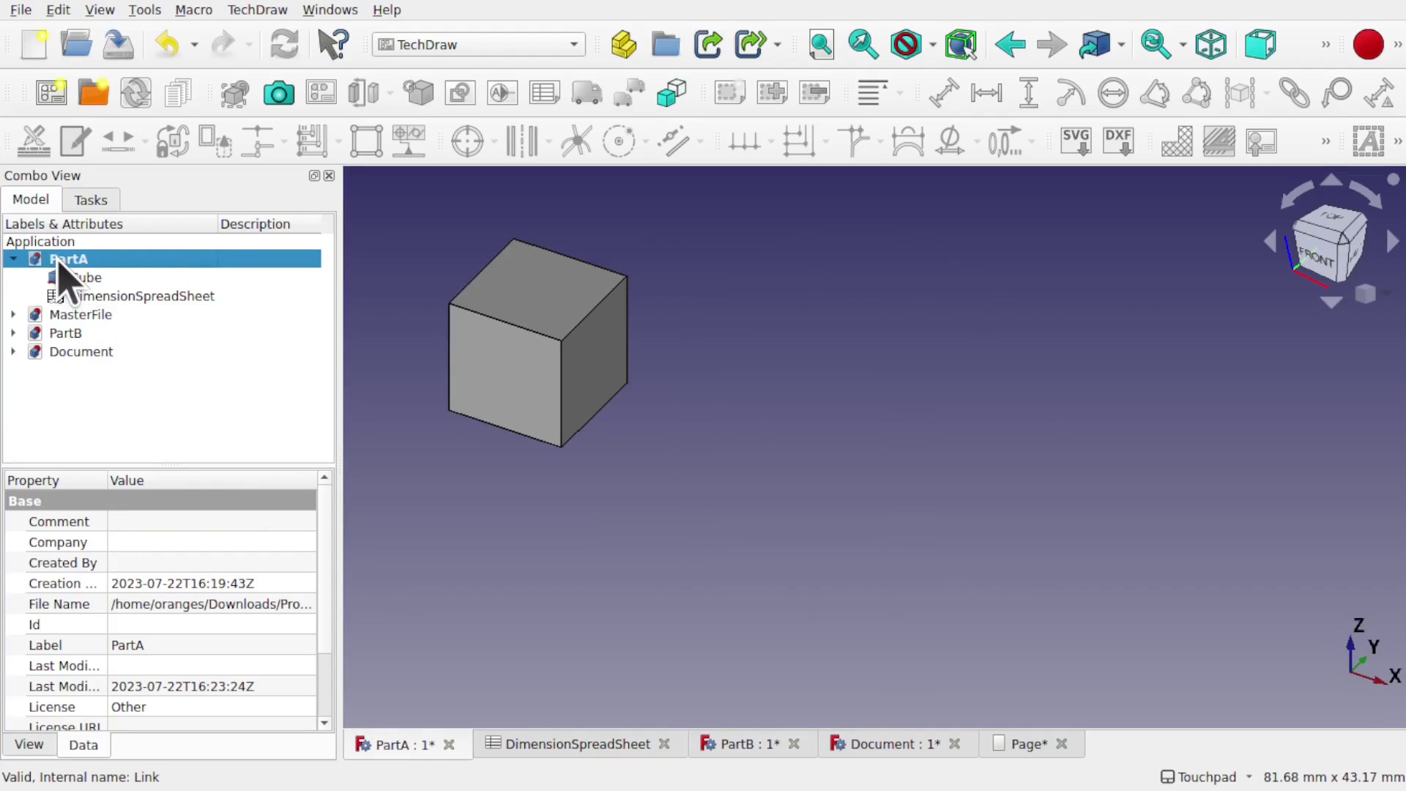
{"action": "left_click", "coordinate": [73, 335]}
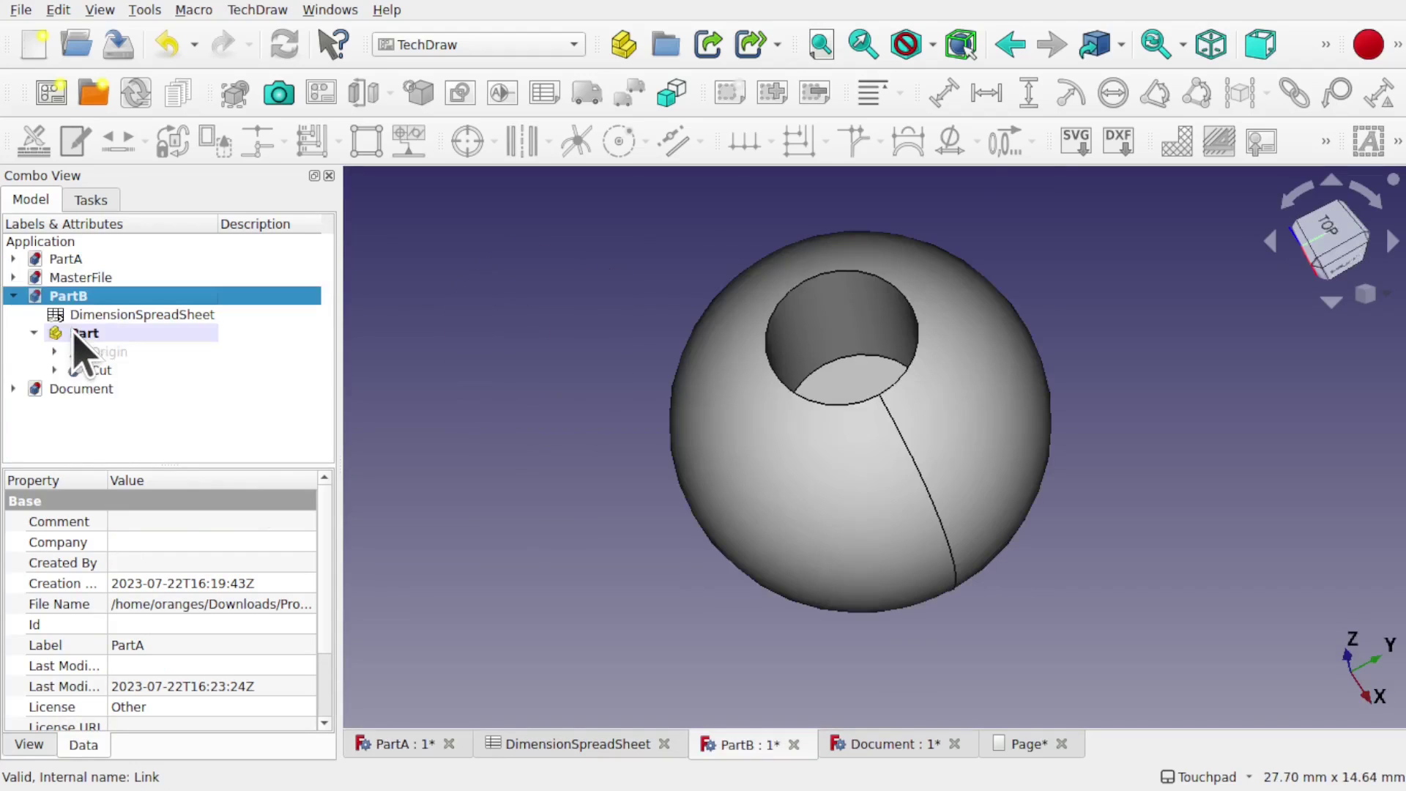
{"action": "left_click", "coordinate": [67, 260]}
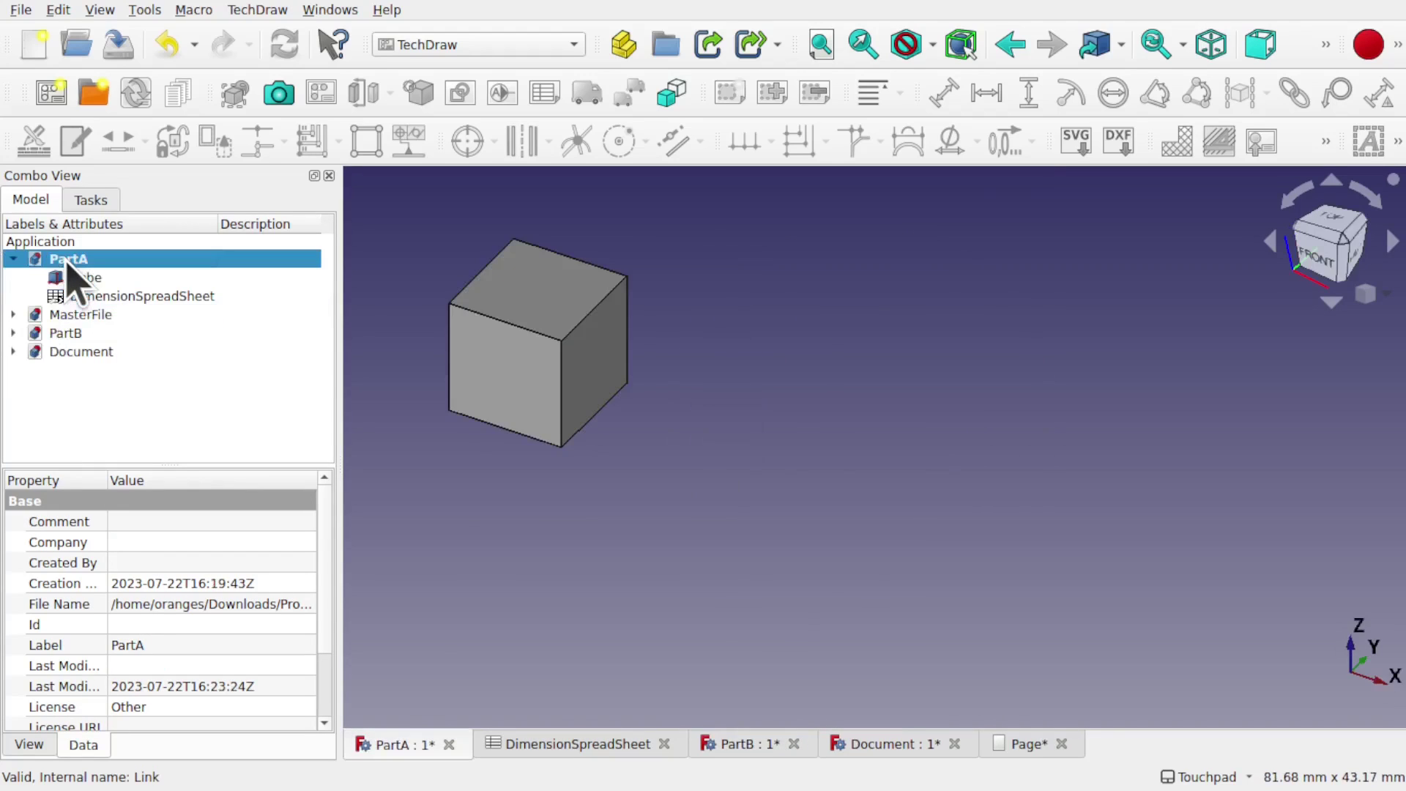
{"action": "left_click", "coordinate": [82, 352]}
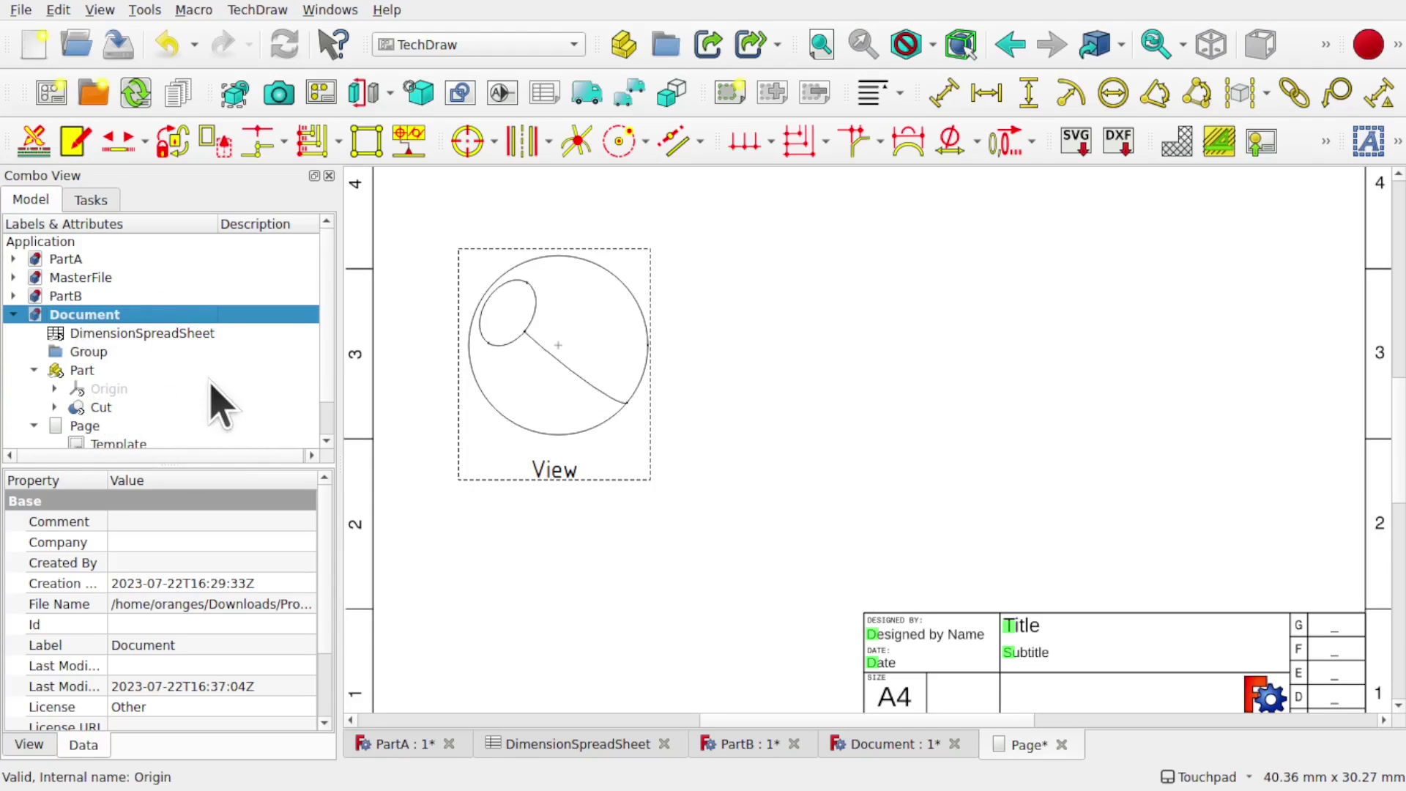
{"action": "scroll", "coordinate": [219, 403], "scroll_direction": "down", "scroll_amount": 1}
{"action": "left_click", "coordinate": [176, 338]}
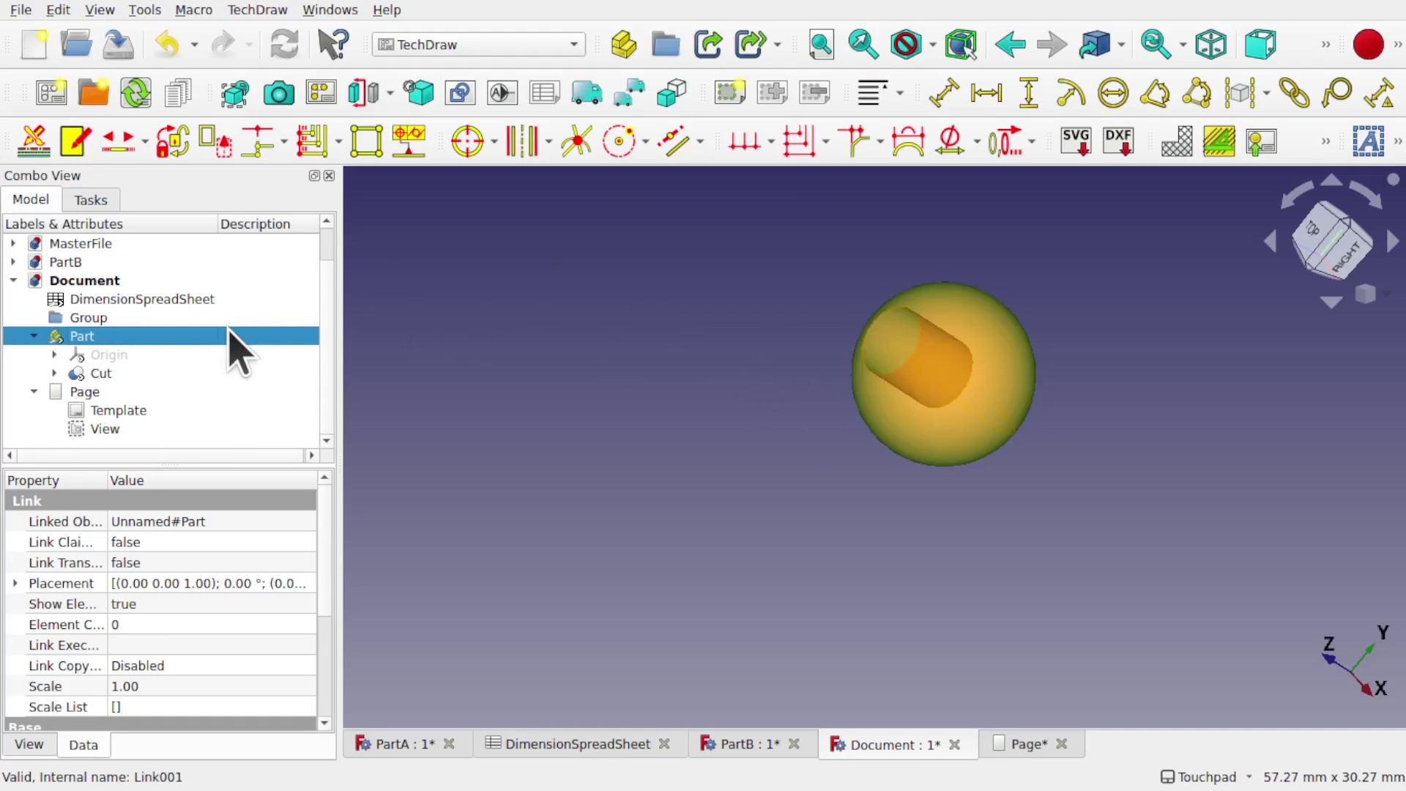
{"action": "double_click", "coordinate": [164, 300]}
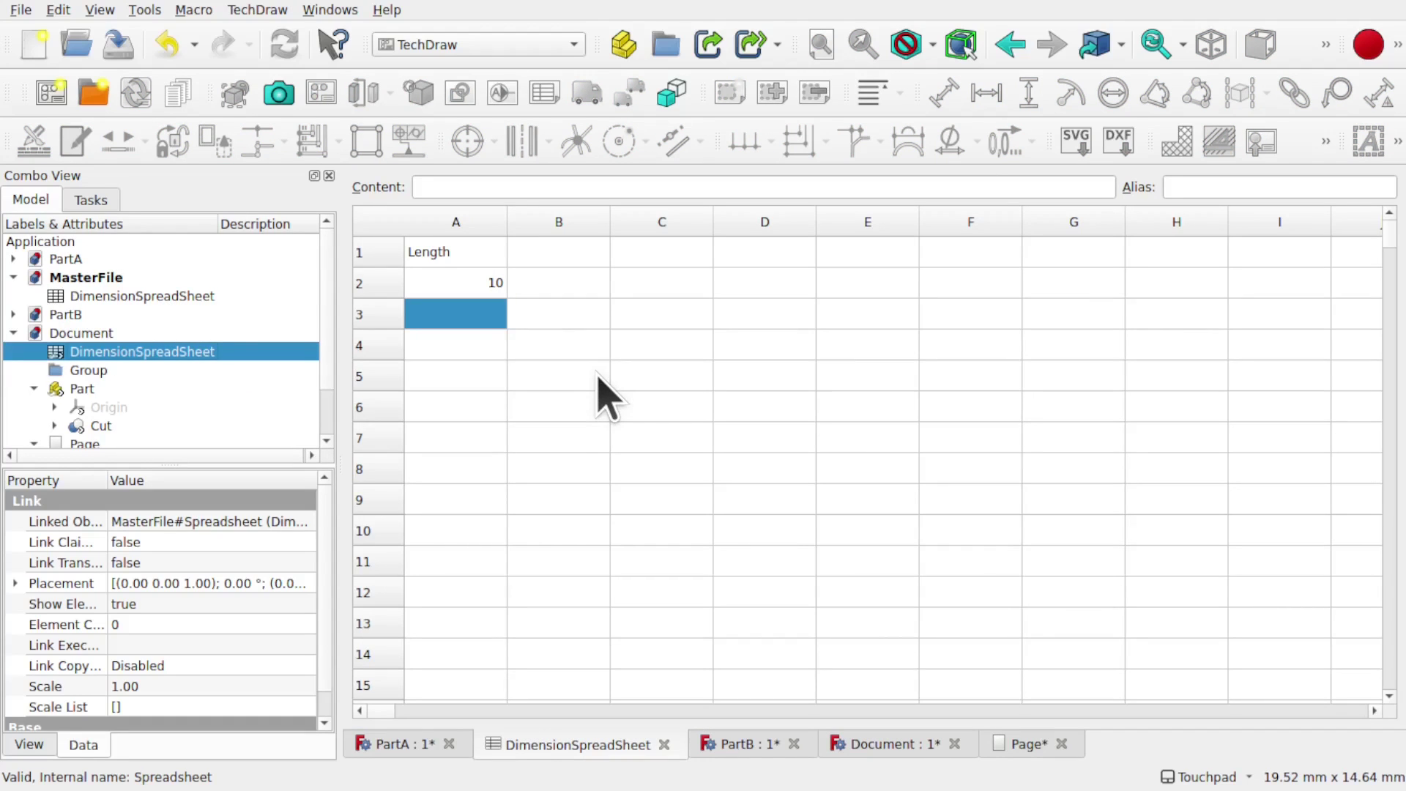
{"action": "left_click", "coordinate": [146, 297]}
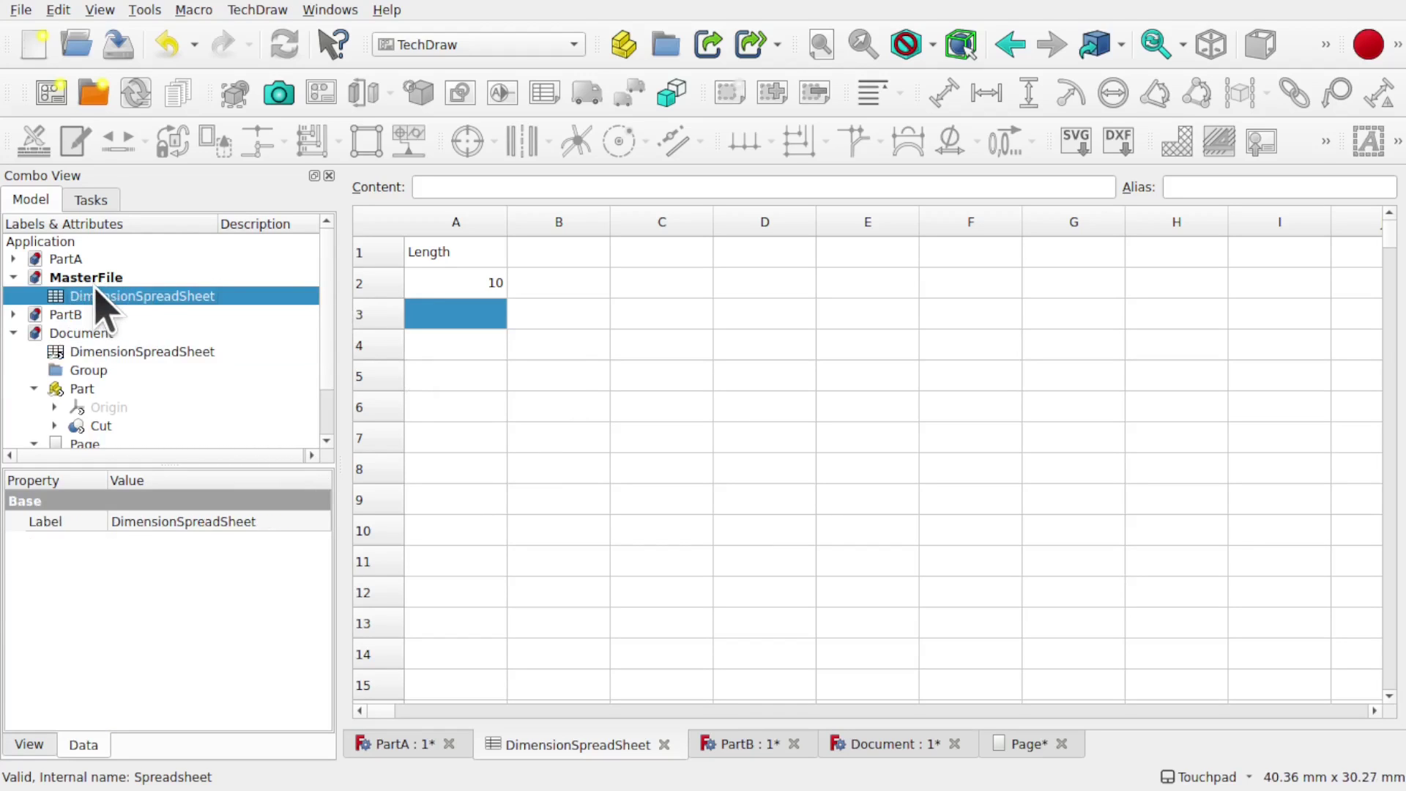
{"action": "left_click", "coordinate": [66, 261]}
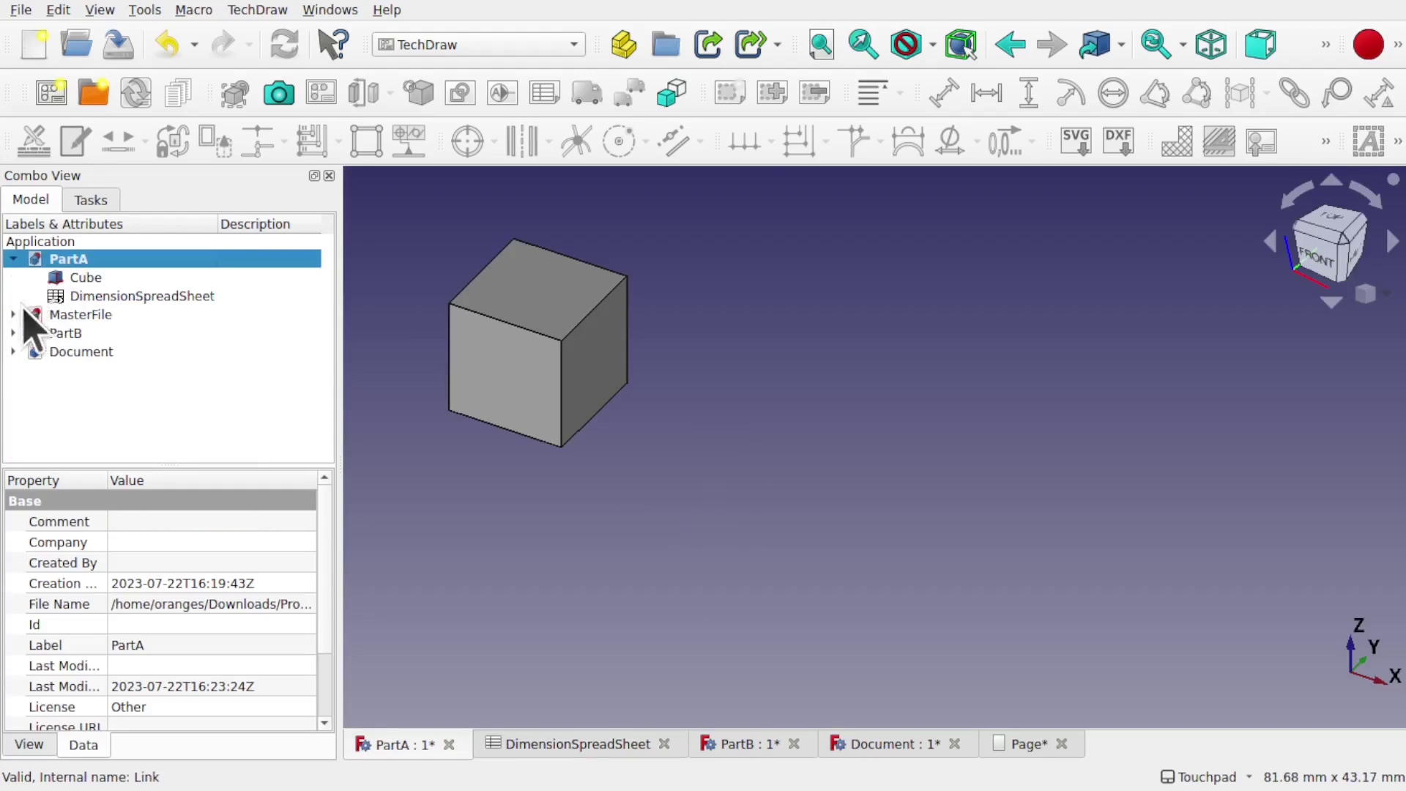
{"action": "double_click", "coordinate": [131, 297]}
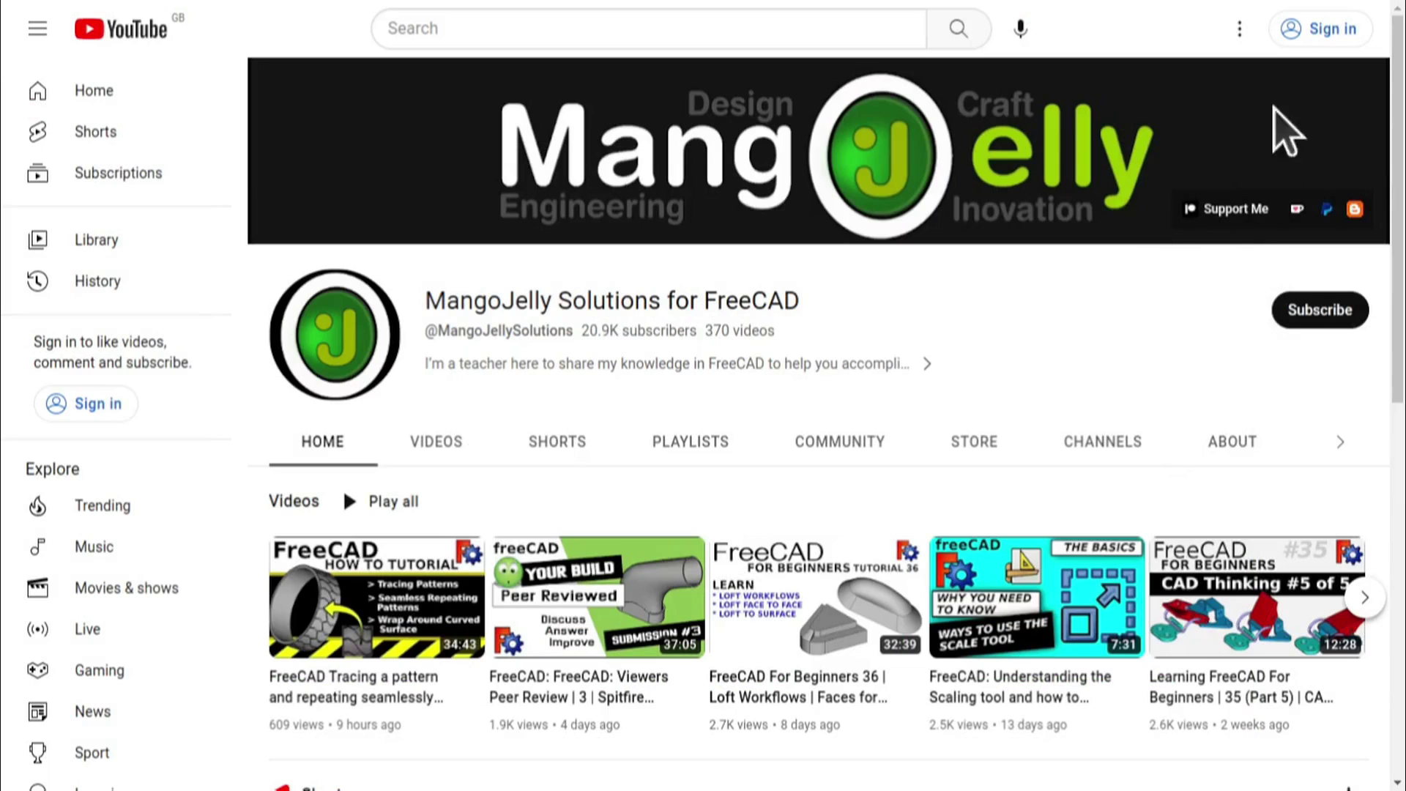
Switch to YouTube and view the donation links on the MangoJelly Solutions channel's About page
{"action": "left_click", "coordinate": [1232, 442]}
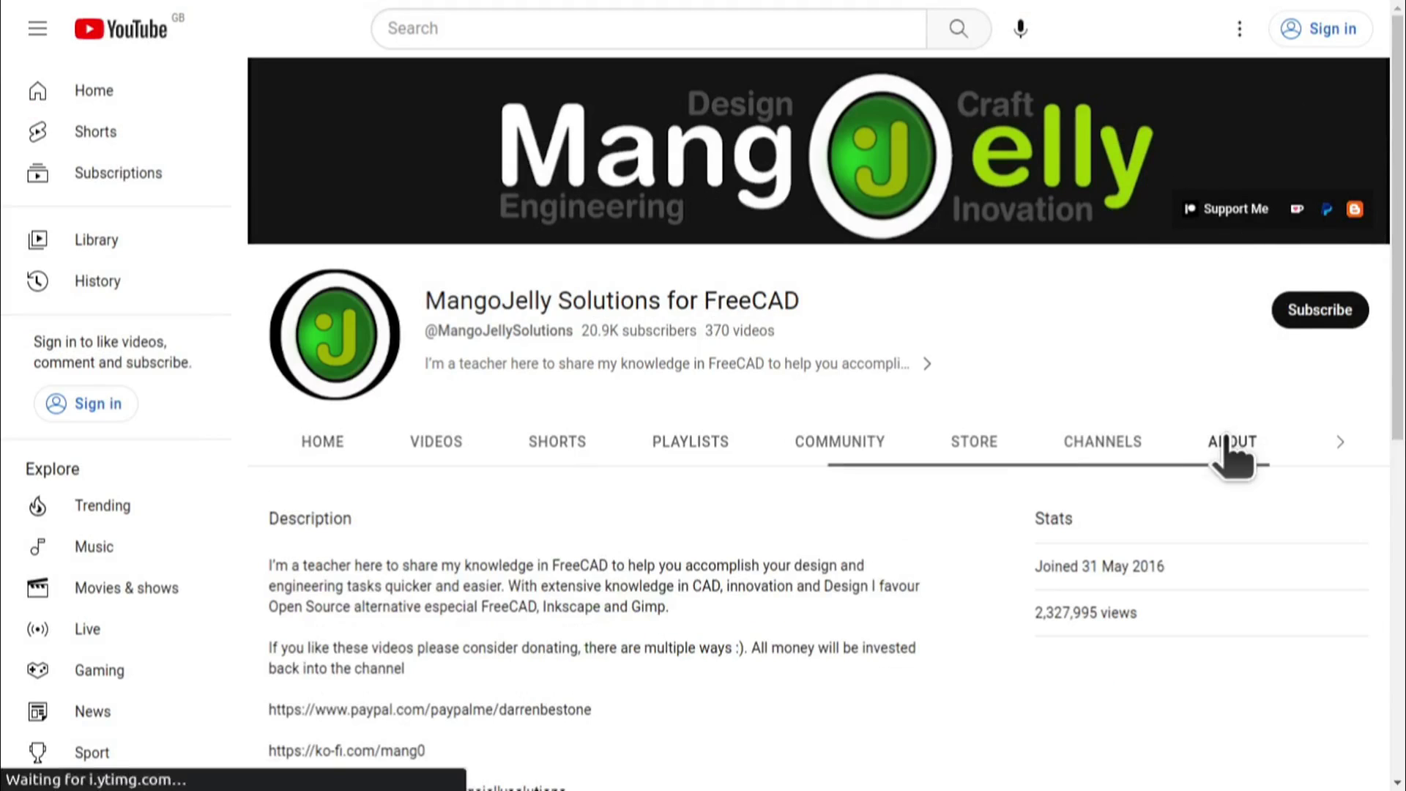
{"action": "scroll", "coordinate": [298, 574], "scroll_direction": "down", "scroll_amount": 3}
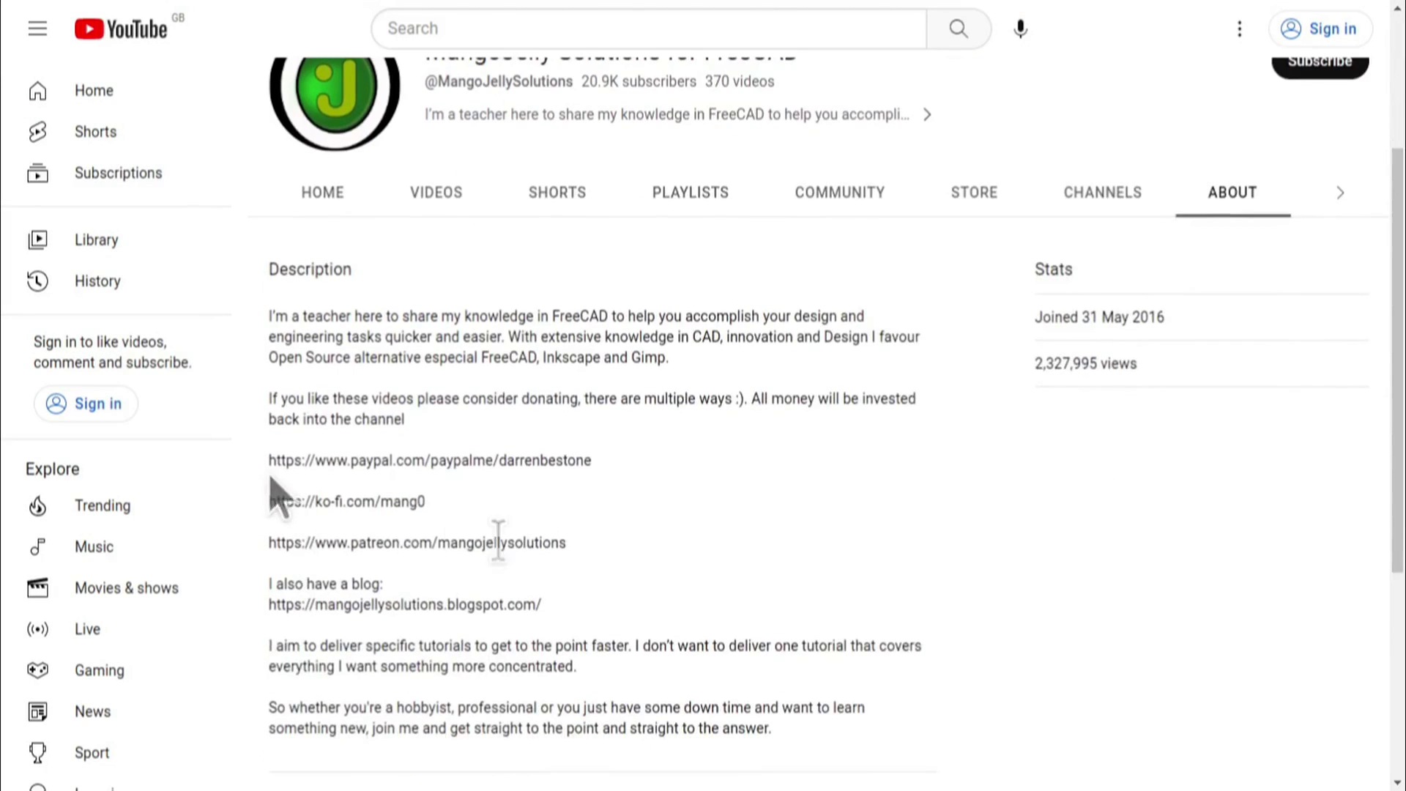
{"action": "left_click_drag", "start_coordinate": [589, 551], "coordinate": [465, 513]}
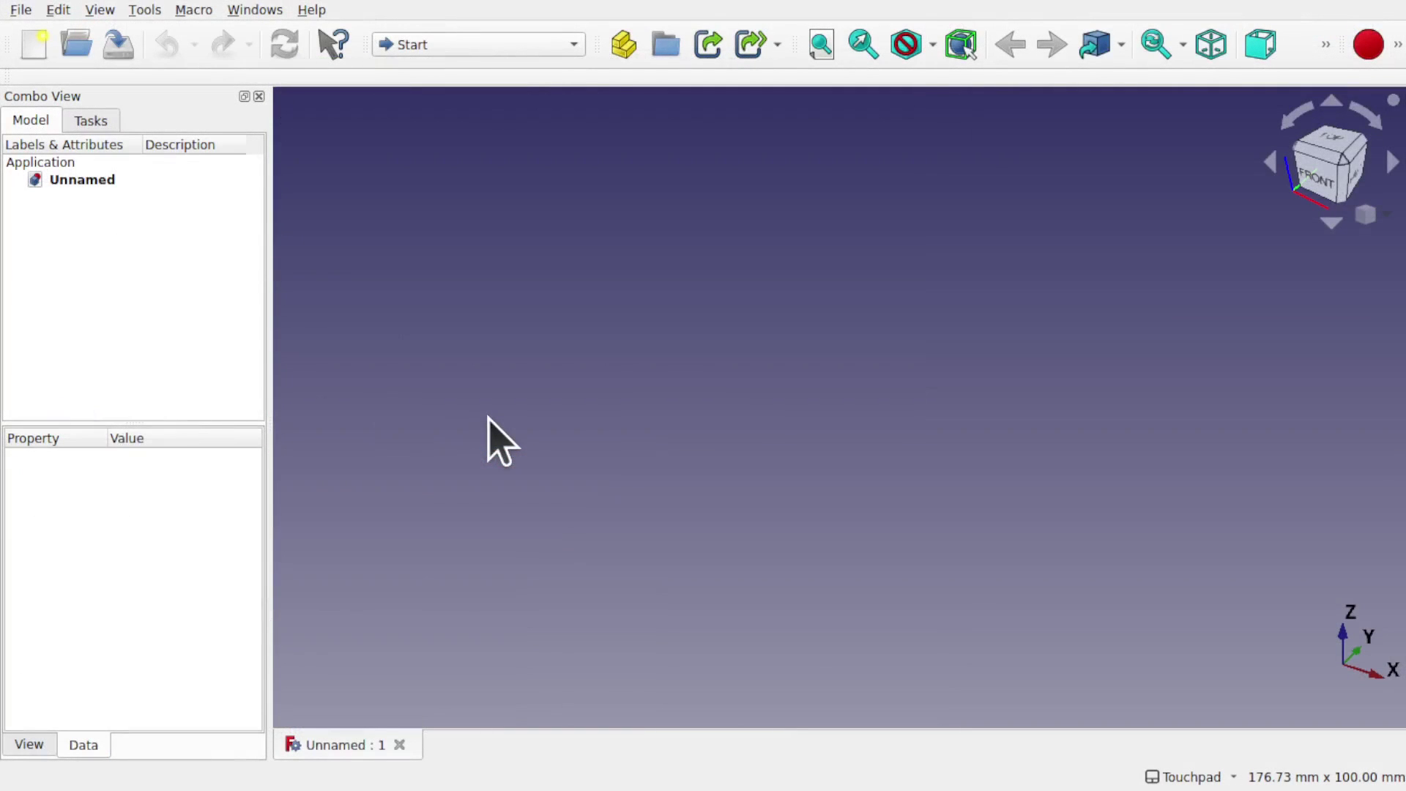
Start saving the unnamed FreeCAD document and create a ProjectX folder in Downloads as its location
{"action": "left_click", "coordinate": [25, 11]}
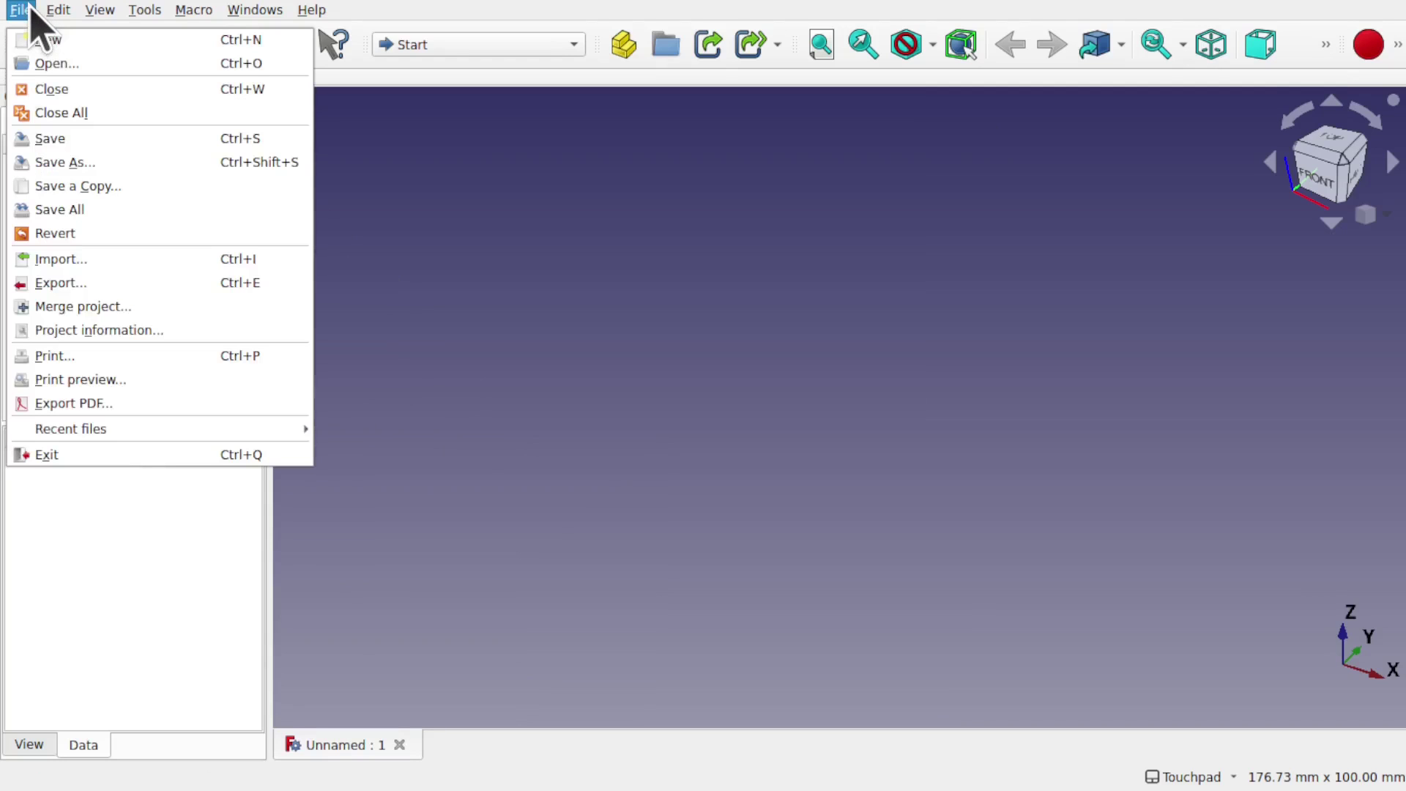
{"action": "left_click", "coordinate": [143, 140]}
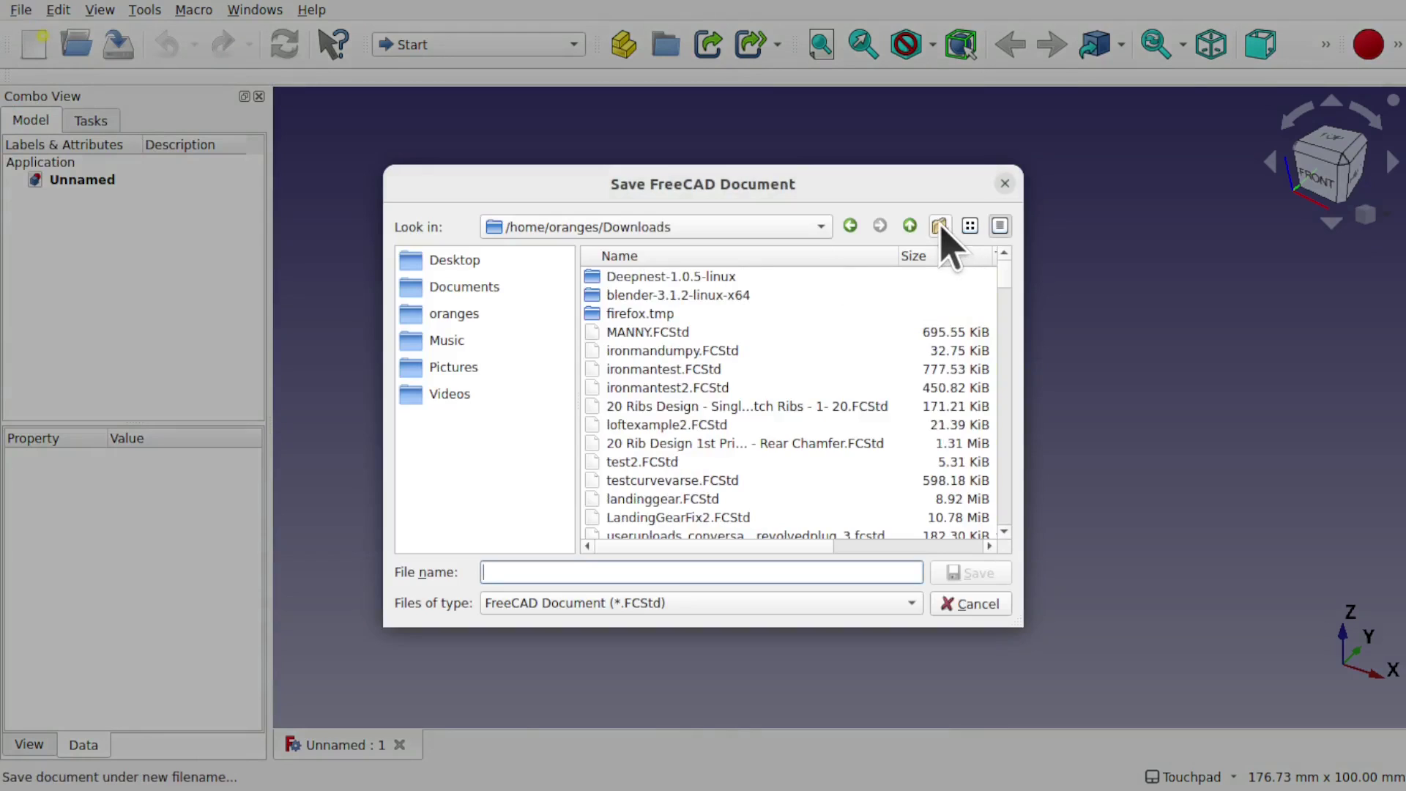
{"action": "left_click", "coordinate": [939, 226]}
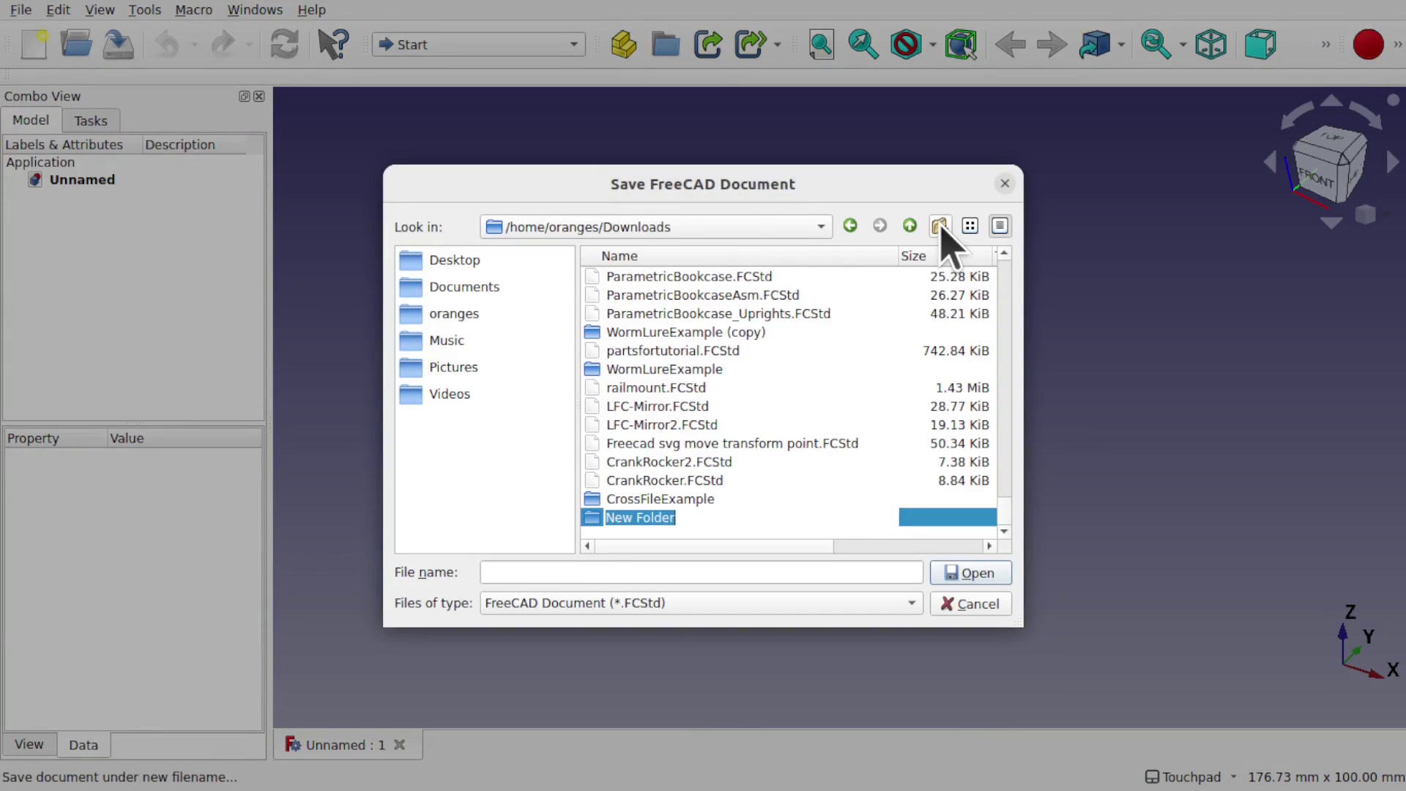
{"action": "type", "text": "Projec"}
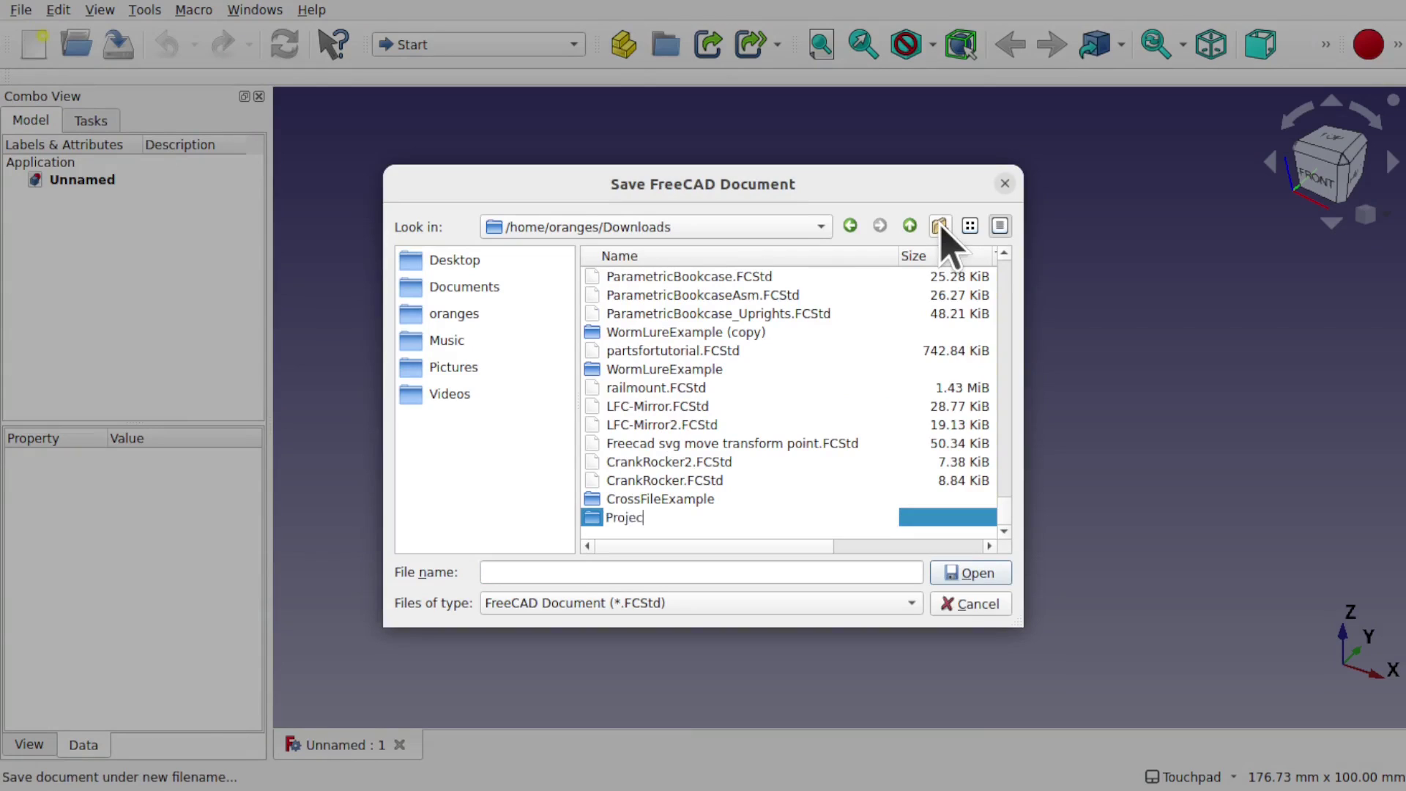
{"action": "type", "text": "tX"}
{"action": "key", "text": "Return"}
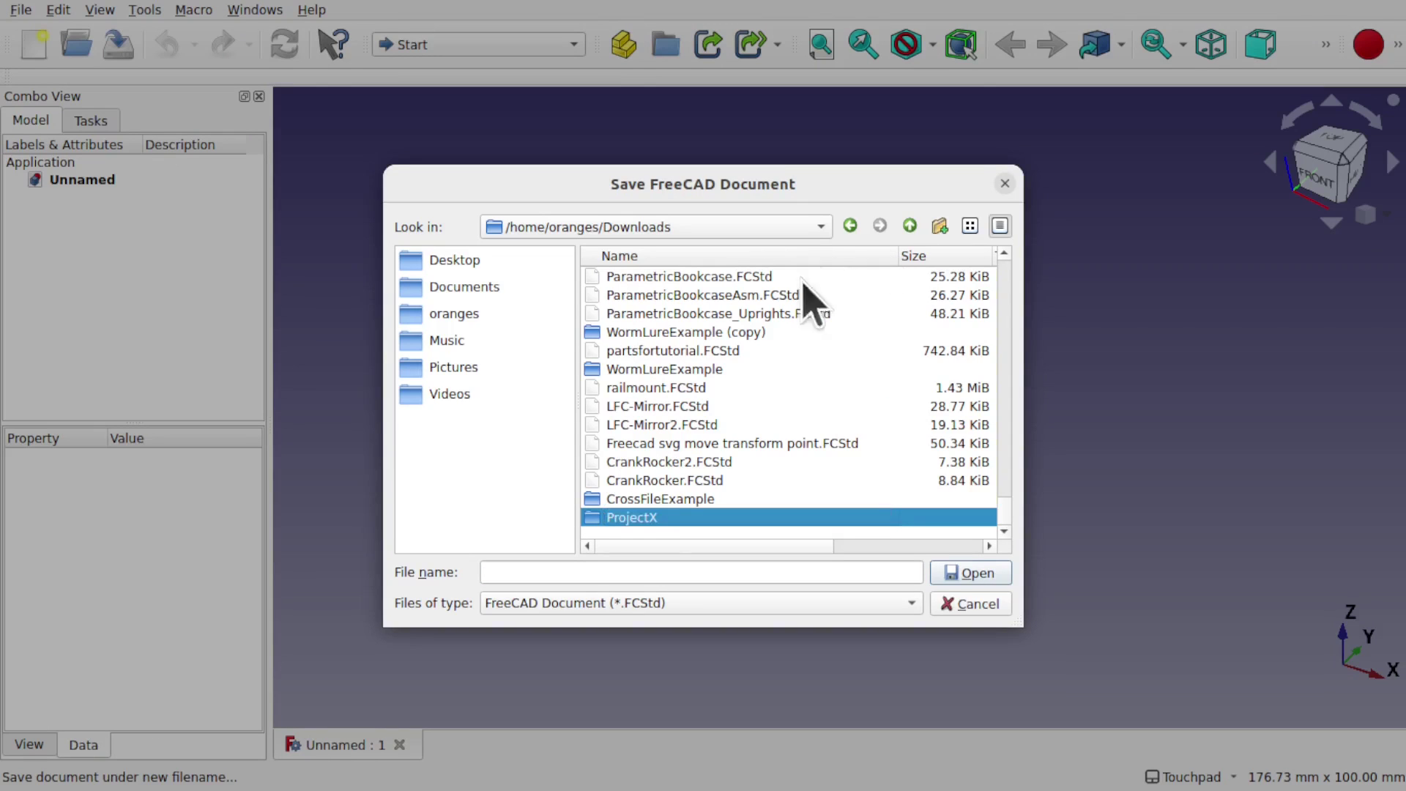
{"action": "double_click", "coordinate": [639, 521]}
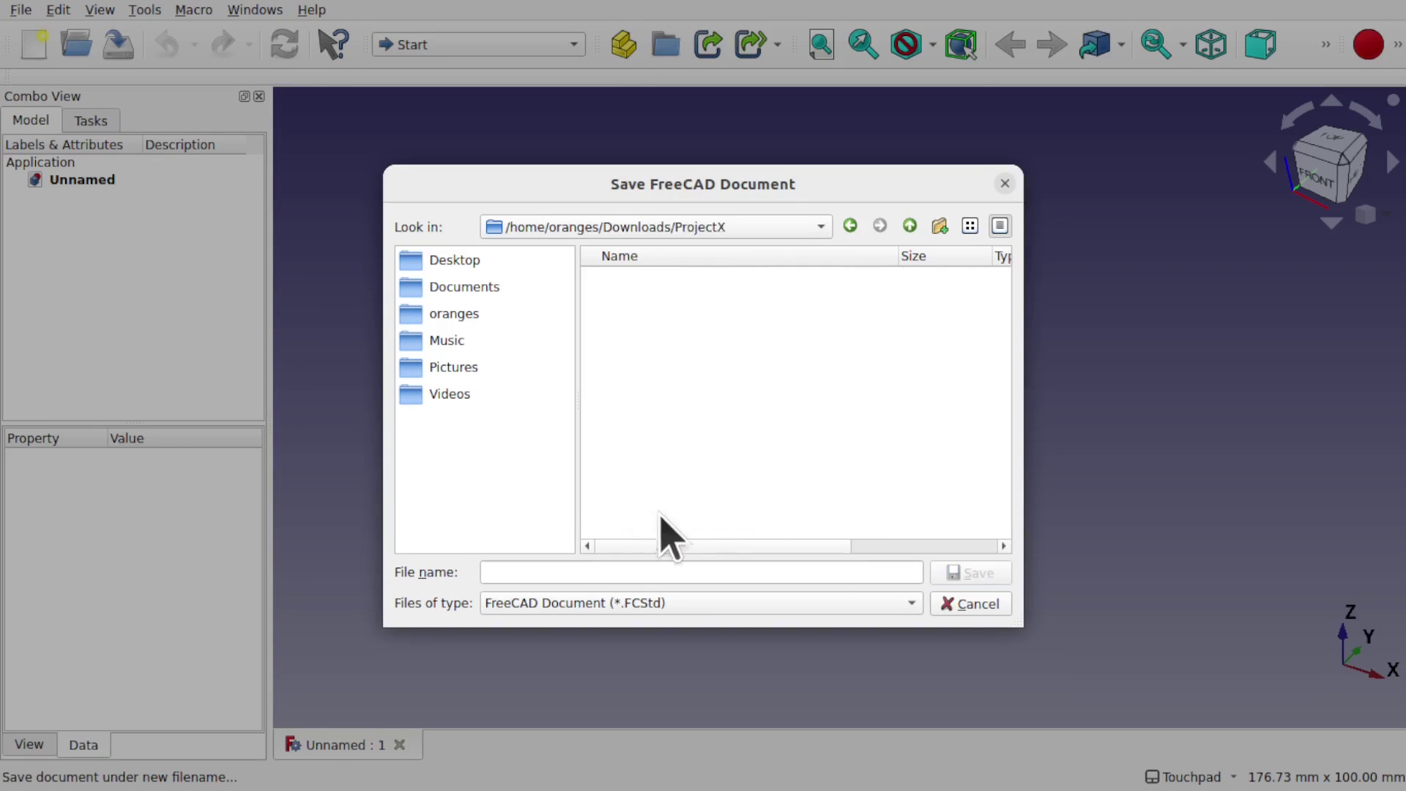
Save the document in the ProjectX folder under the file name MasterFile
{"action": "left_click", "coordinate": [833, 571]}
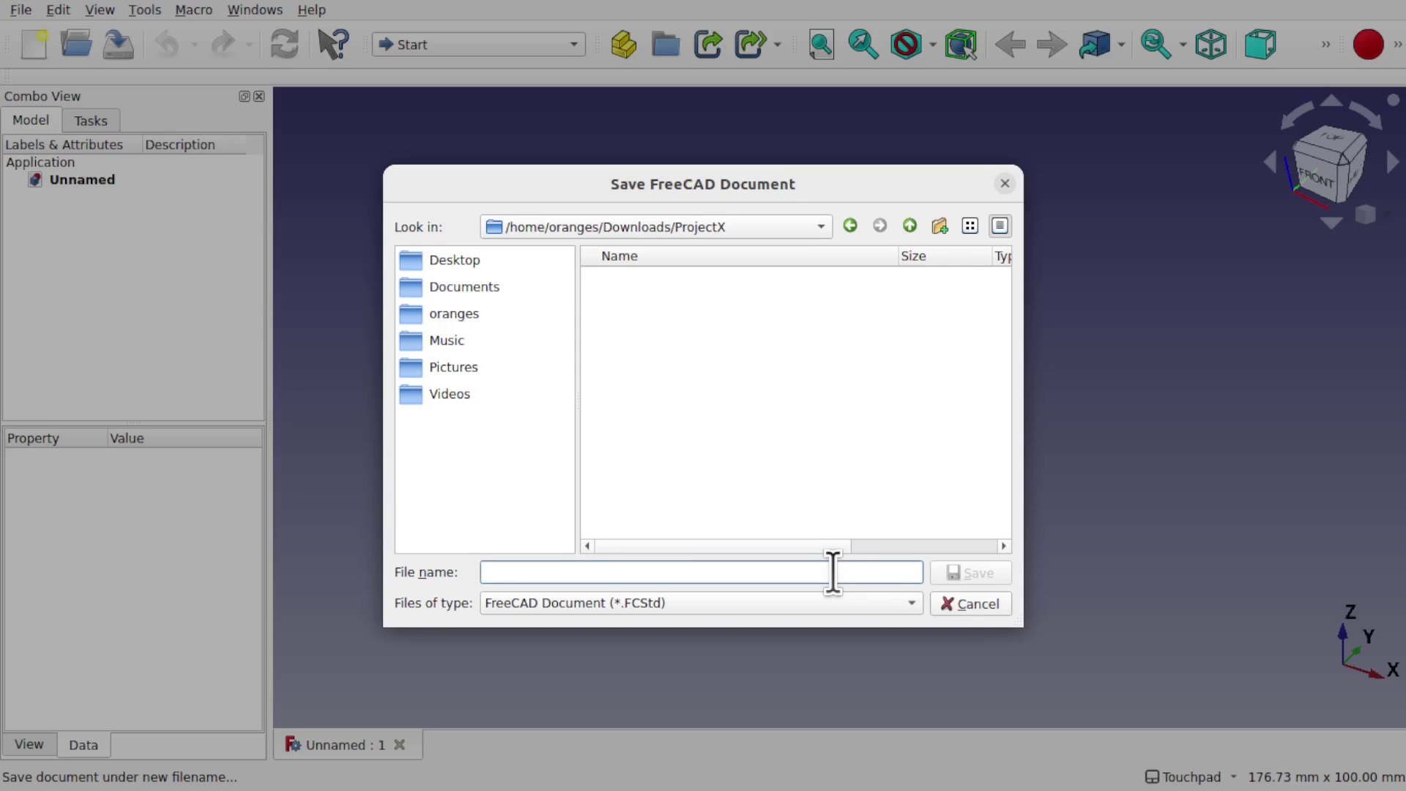
{"action": "type", "text": "Master"}
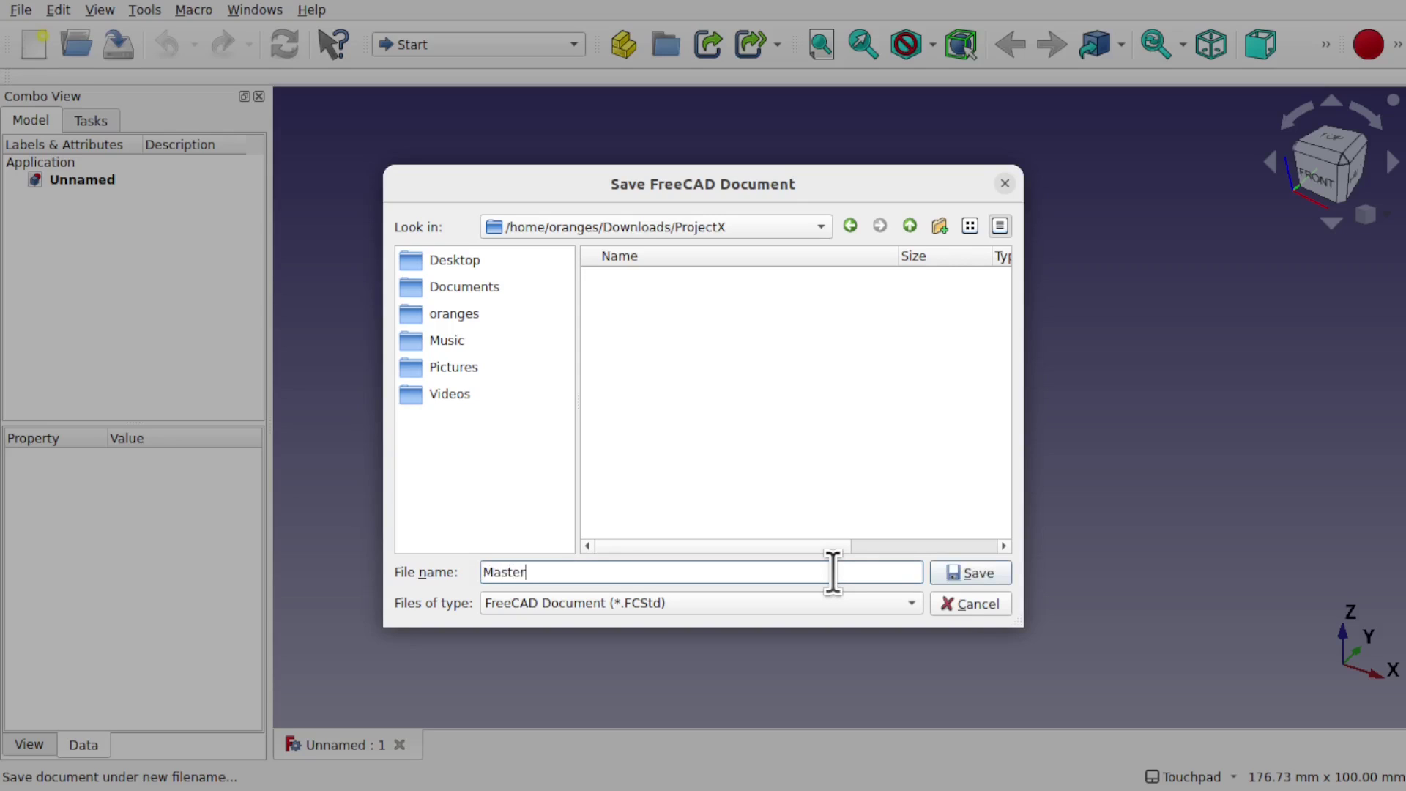
{"action": "type", "text": "File"}
{"action": "left_click", "coordinate": [979, 579]}
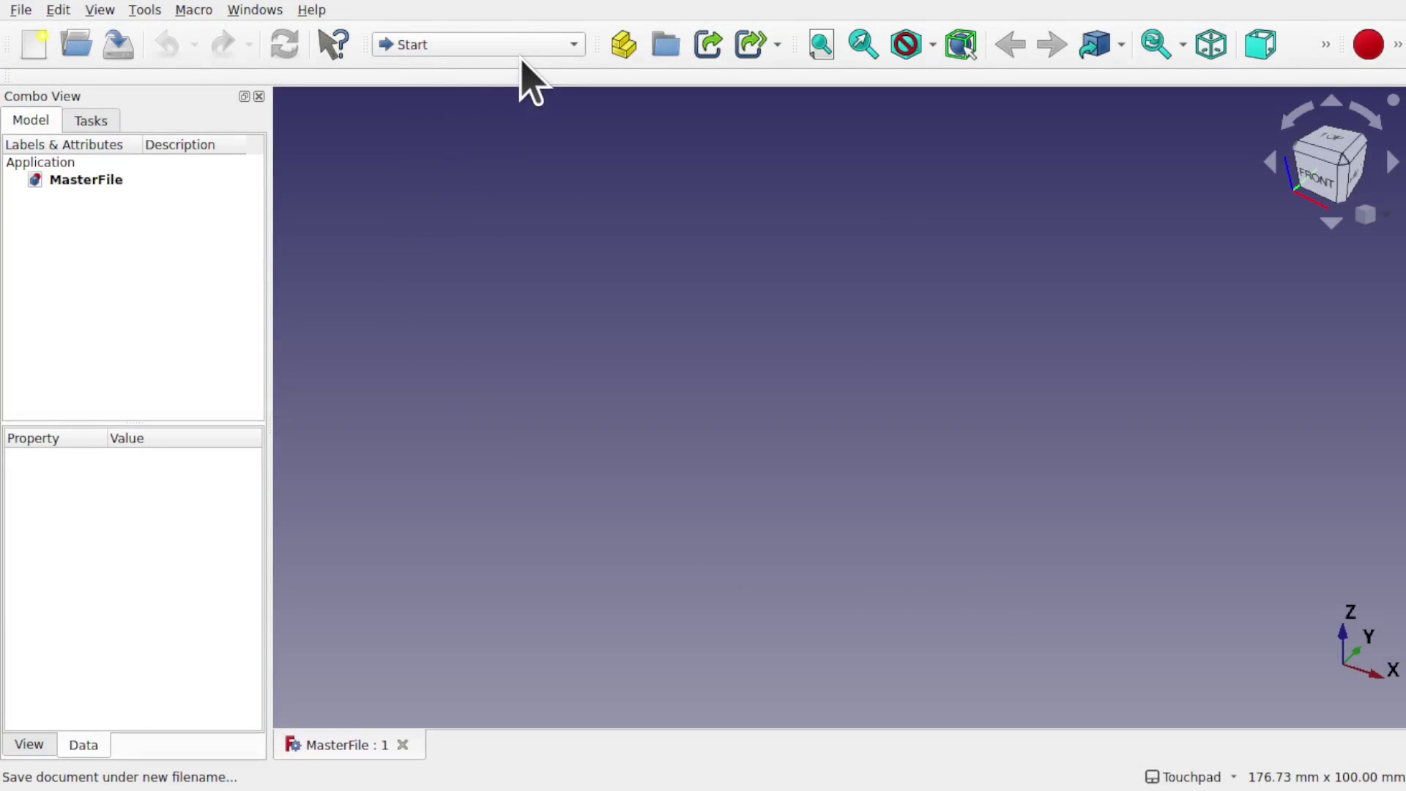
Switch to the Spreadsheet workbench and create a new spreadsheet in MasterFile
{"action": "left_click", "coordinate": [494, 50]}
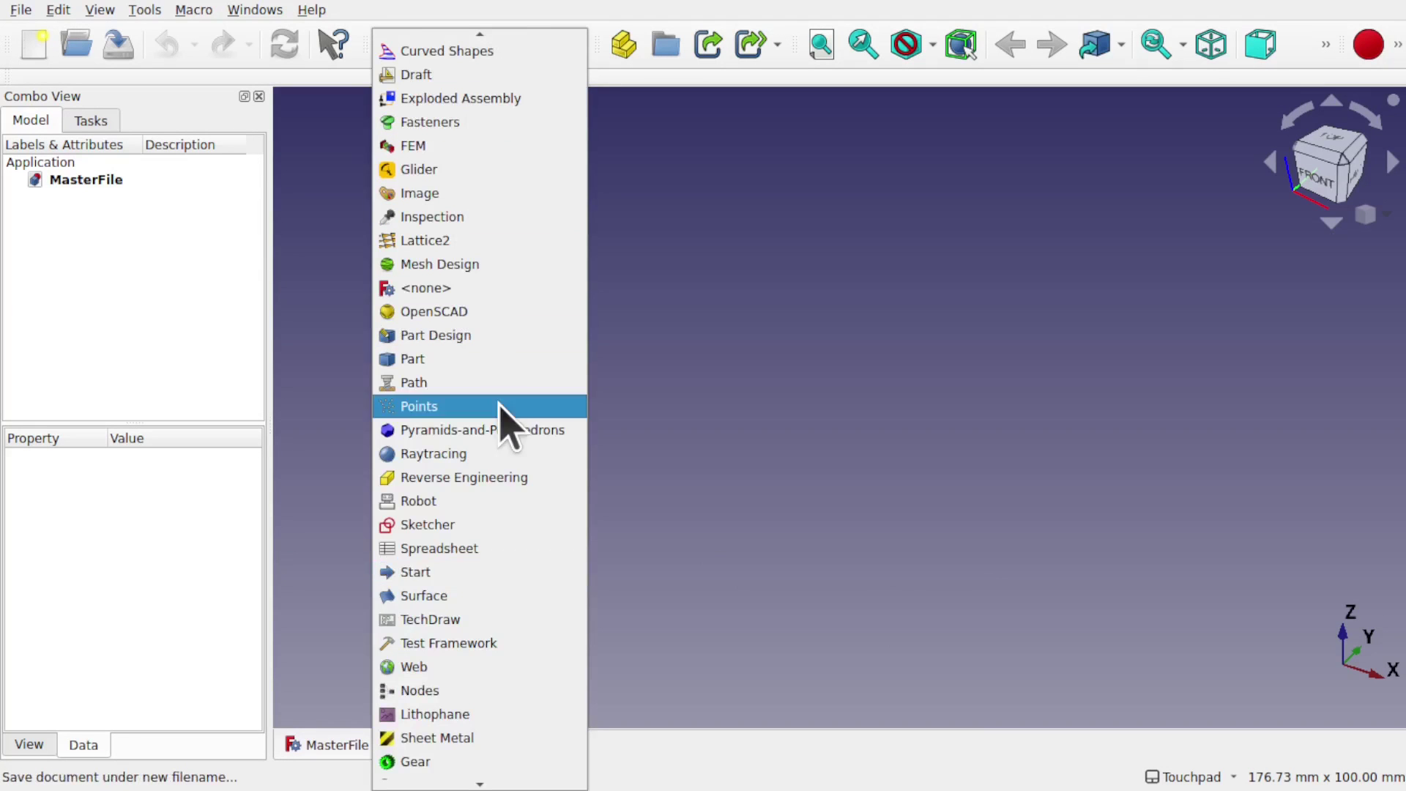
{"action": "left_click", "coordinate": [459, 548]}
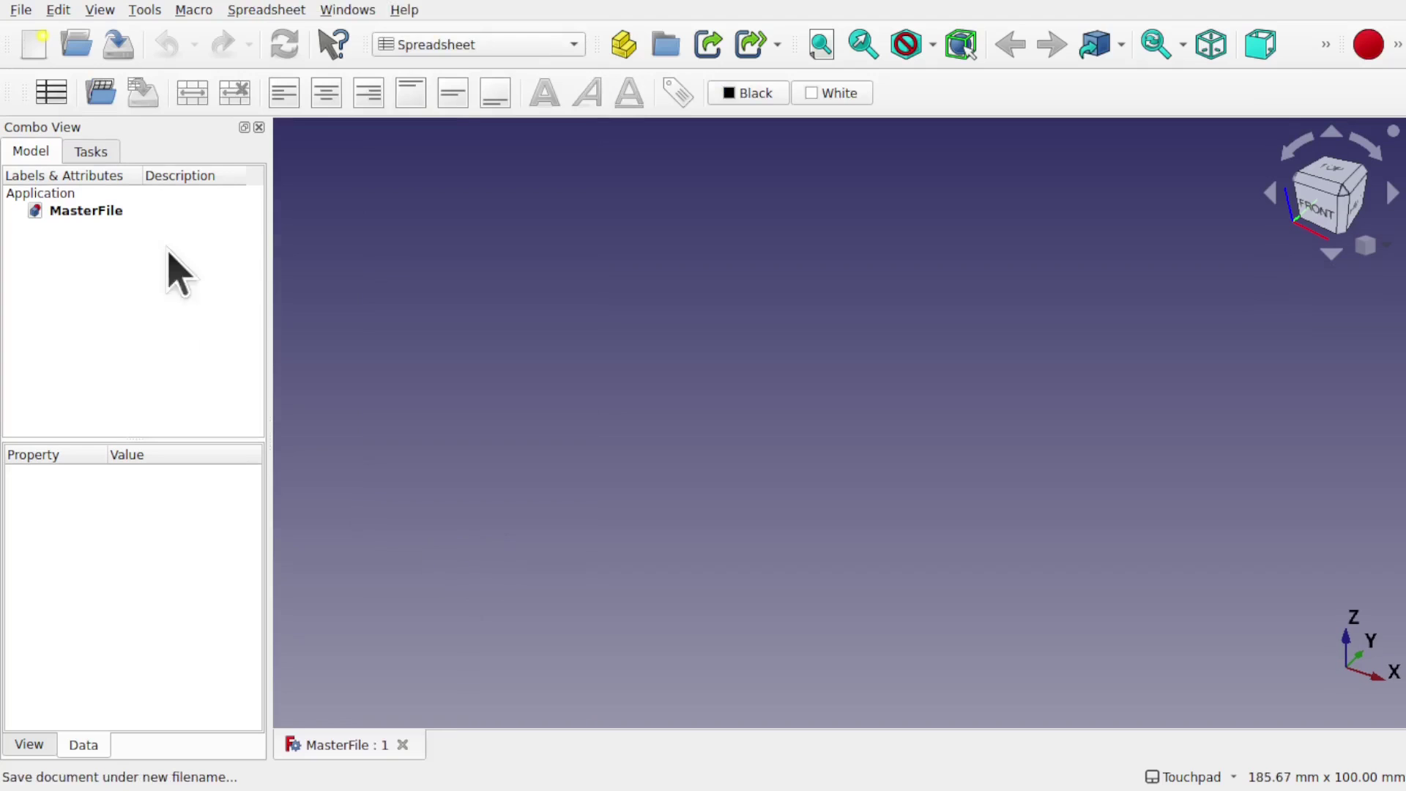
{"action": "left_click", "coordinate": [266, 9]}
{"action": "left_click", "coordinate": [297, 39]}
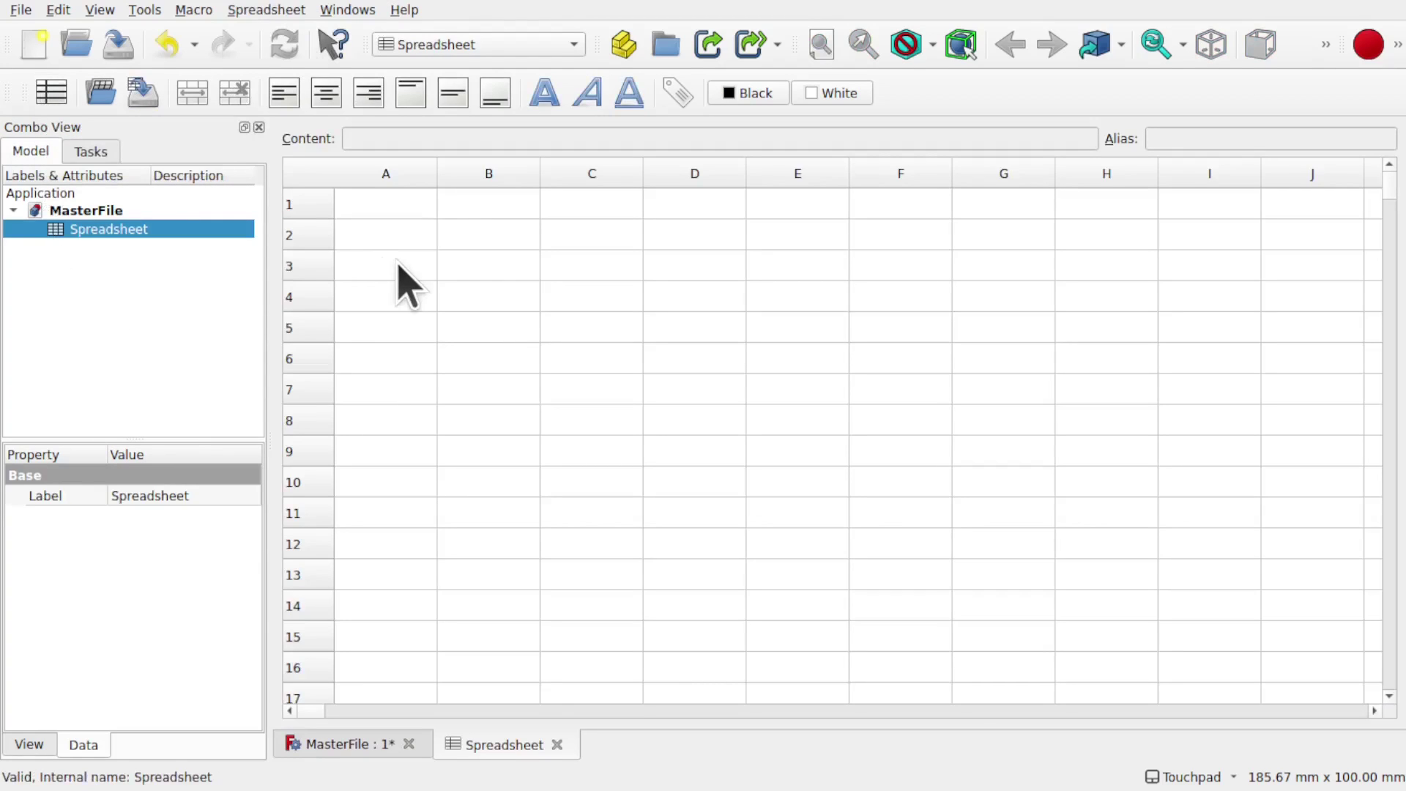
Enter the heading Length in cell A1 and the value 50 in cell A2
{"action": "left_click", "coordinate": [404, 209]}
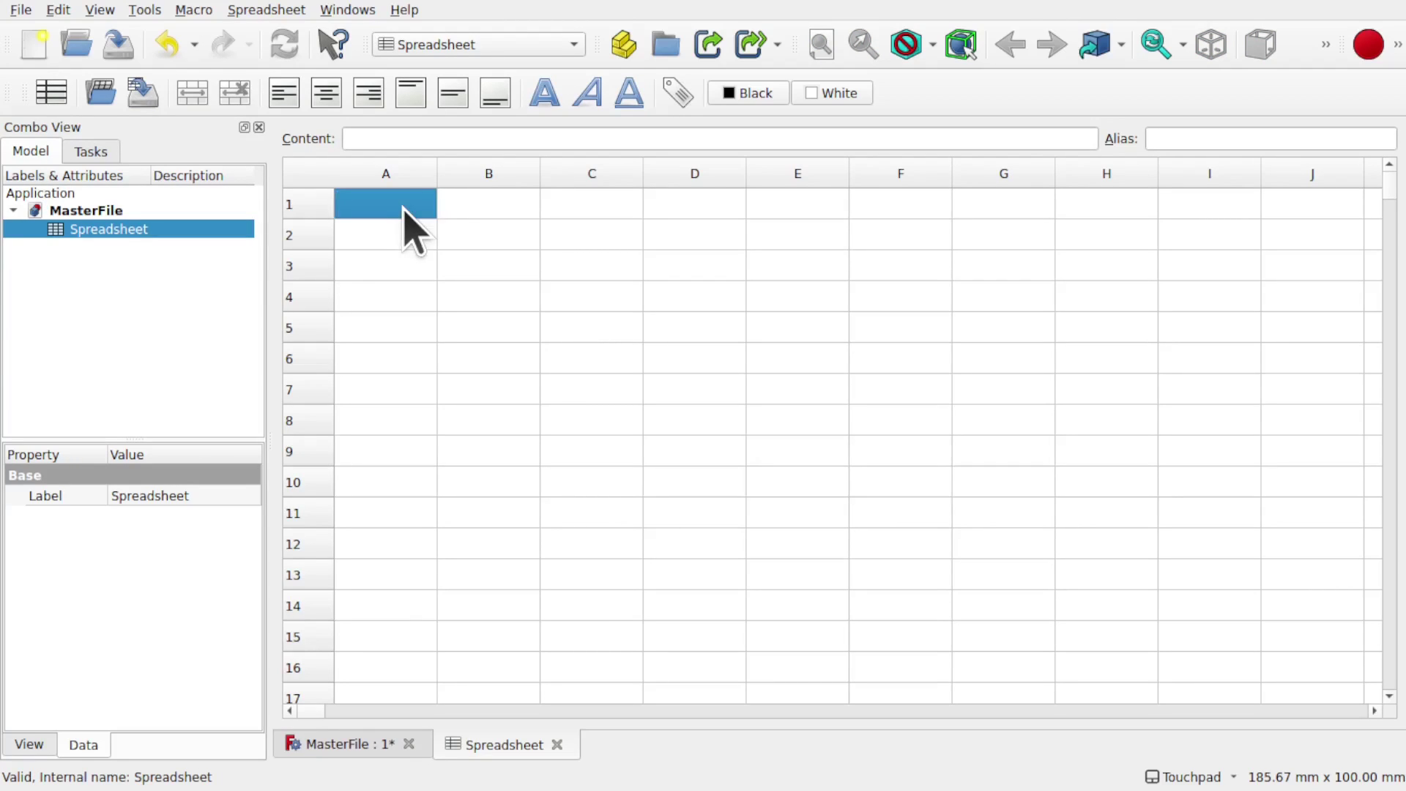
{"action": "type", "text": "Len"}
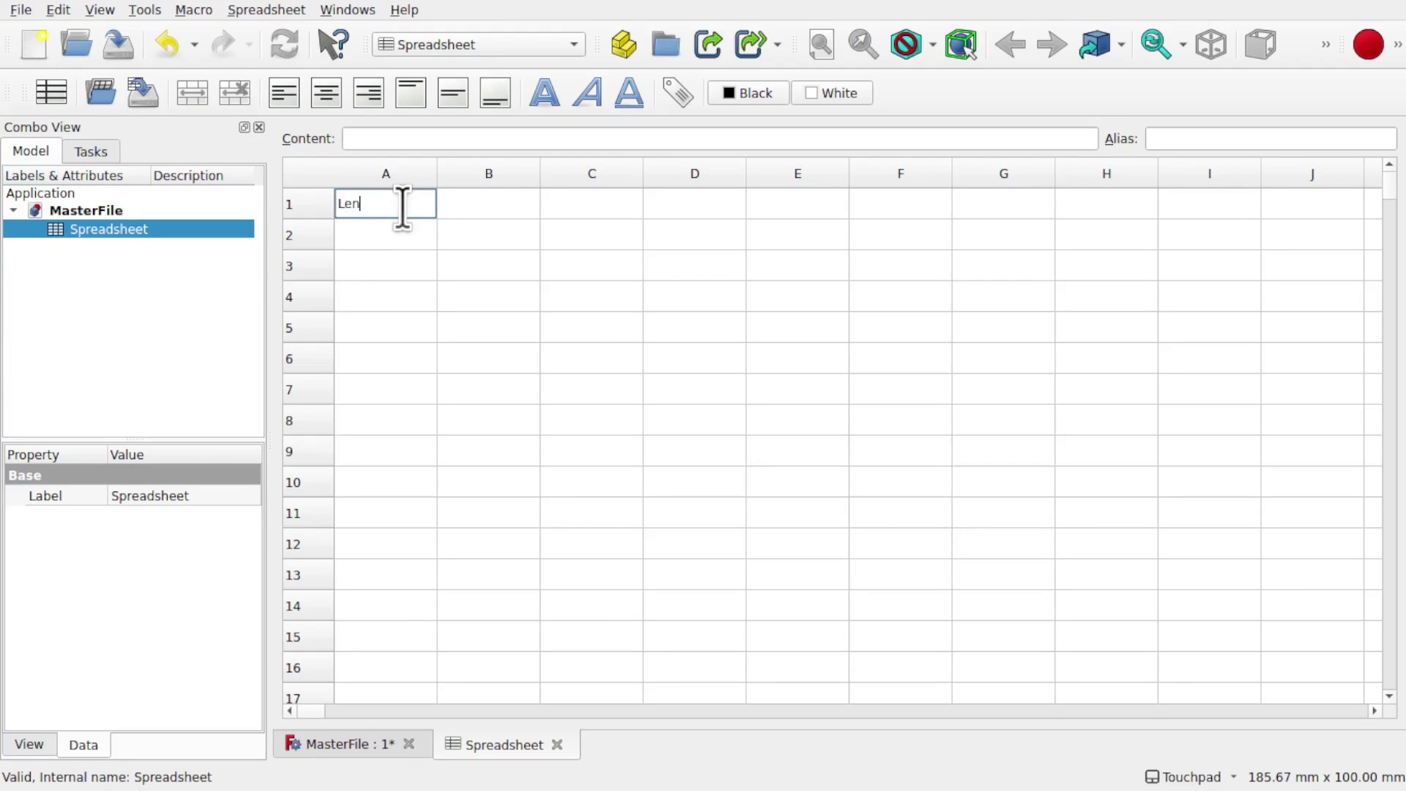
{"action": "type", "text": "gth"}
{"action": "left_click", "coordinate": [405, 231]}
{"action": "type", "text": "50"}
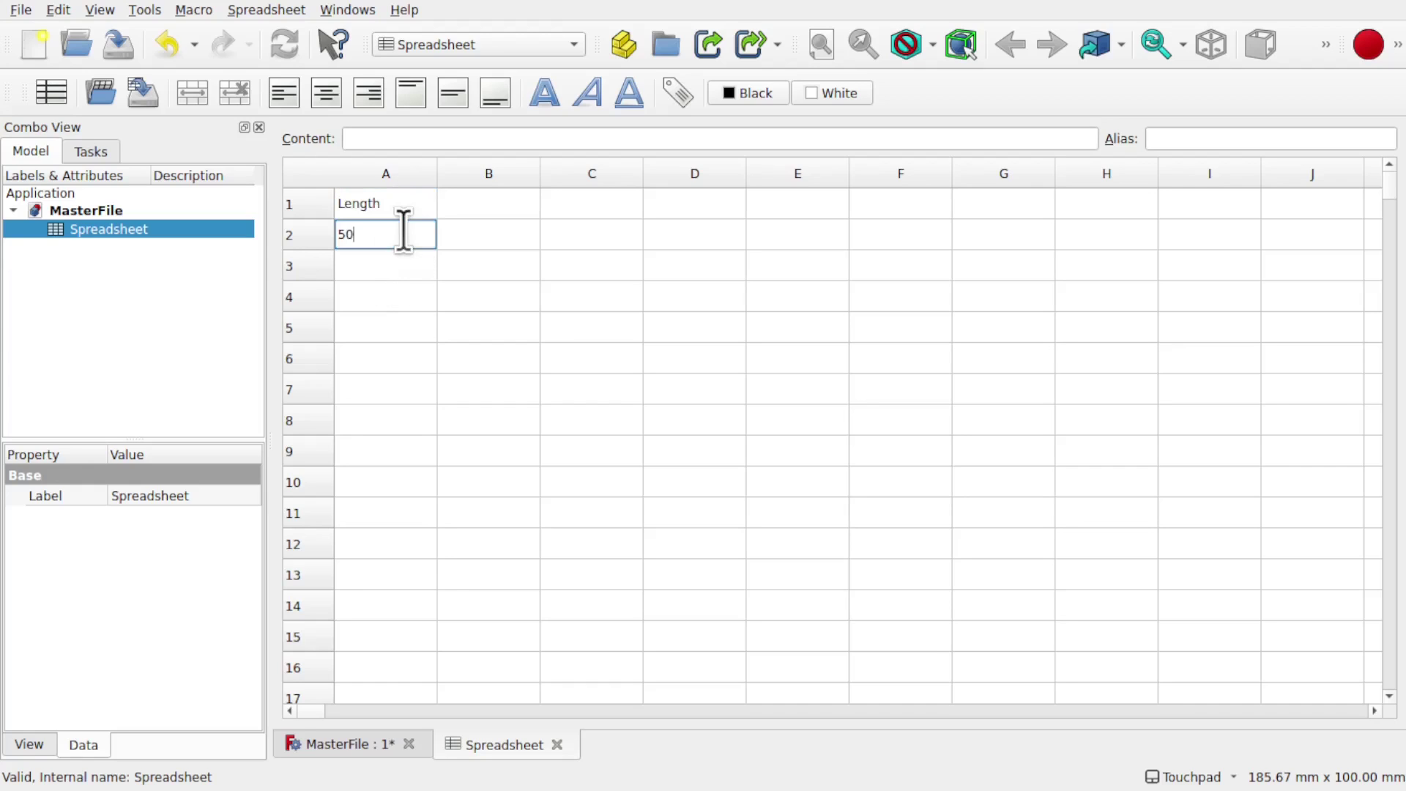
{"action": "left_click", "coordinate": [402, 297]}
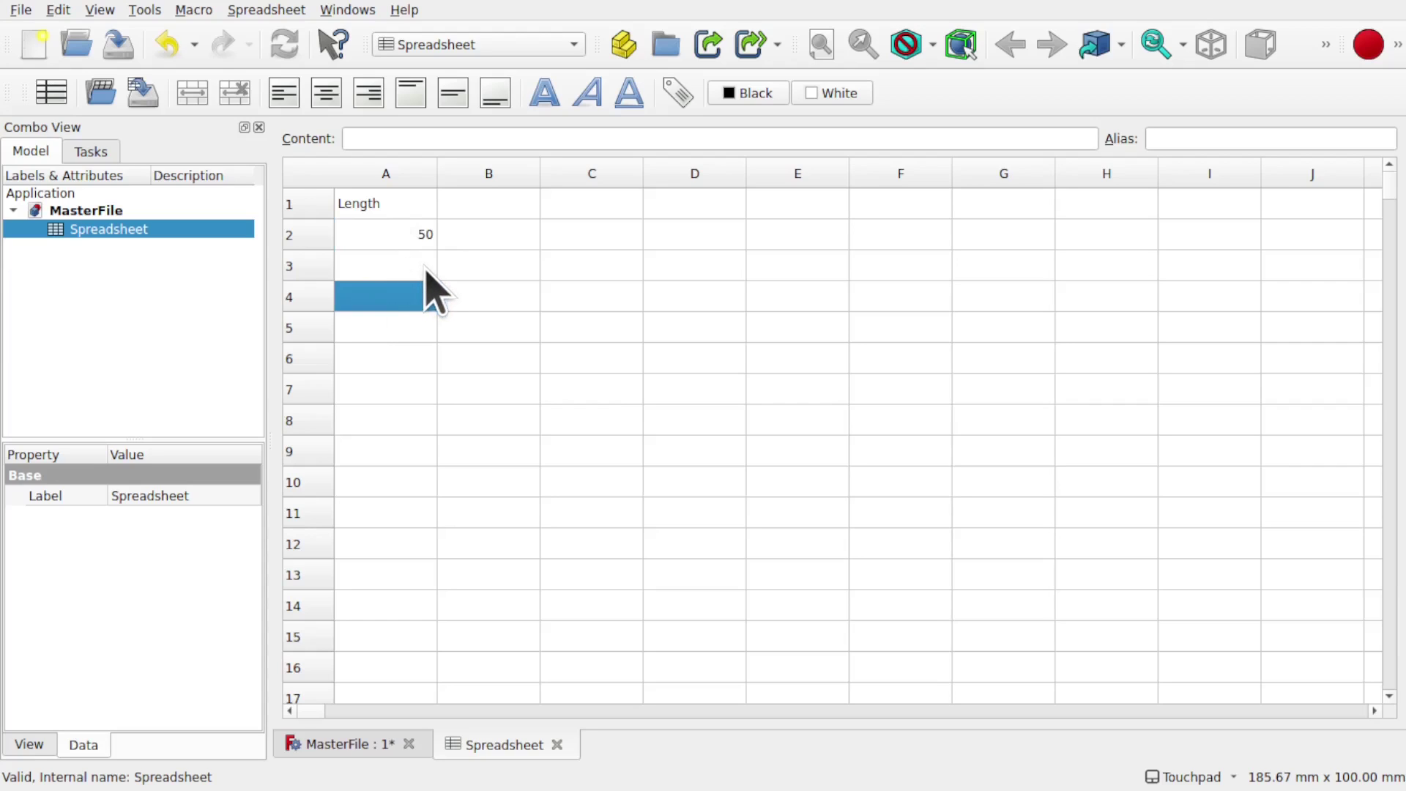
Rename the spreadsheet in the model tree to DimensionSpreadSheet
{"action": "right_click", "coordinate": [133, 230]}
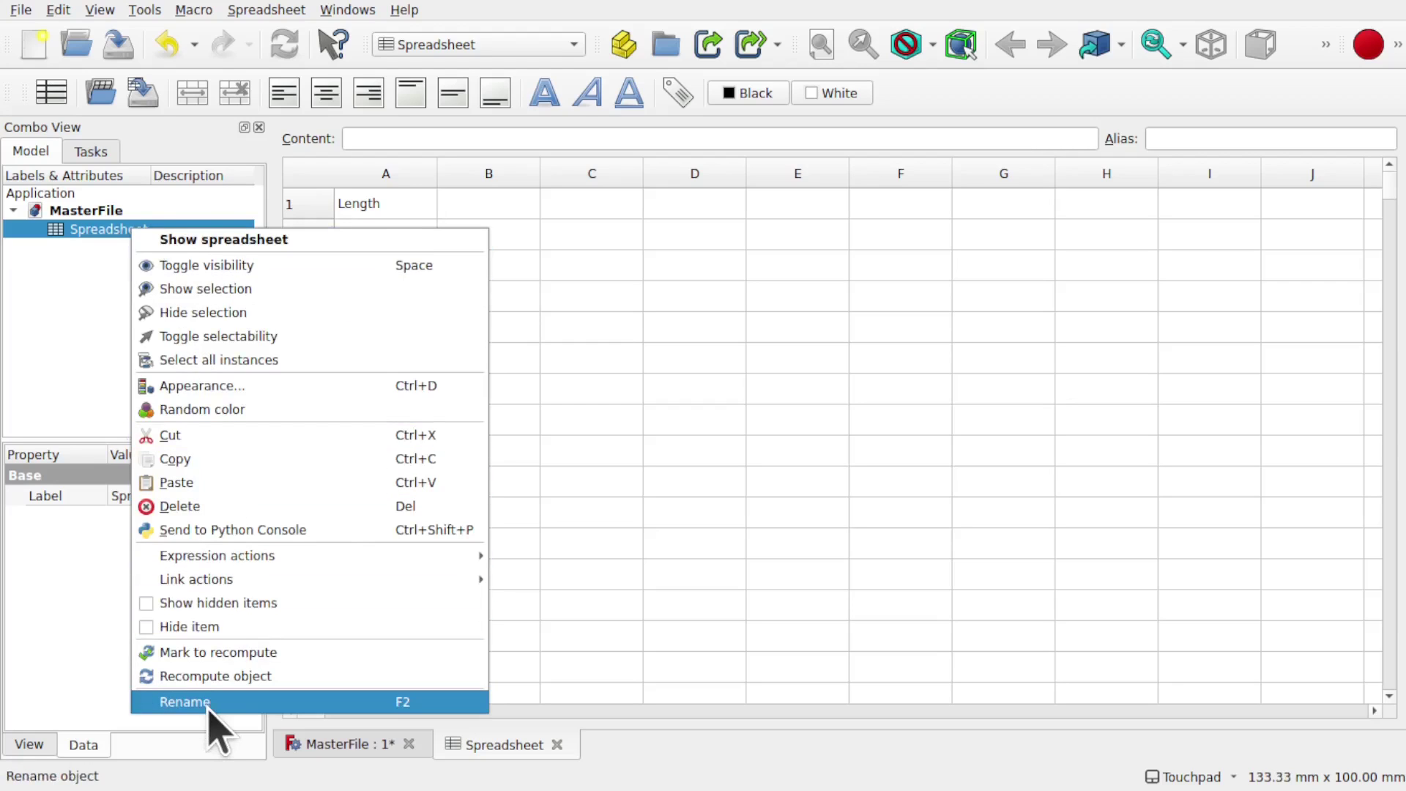
{"action": "left_click", "coordinate": [185, 701]}
{"action": "type", "text": "Dimen"}
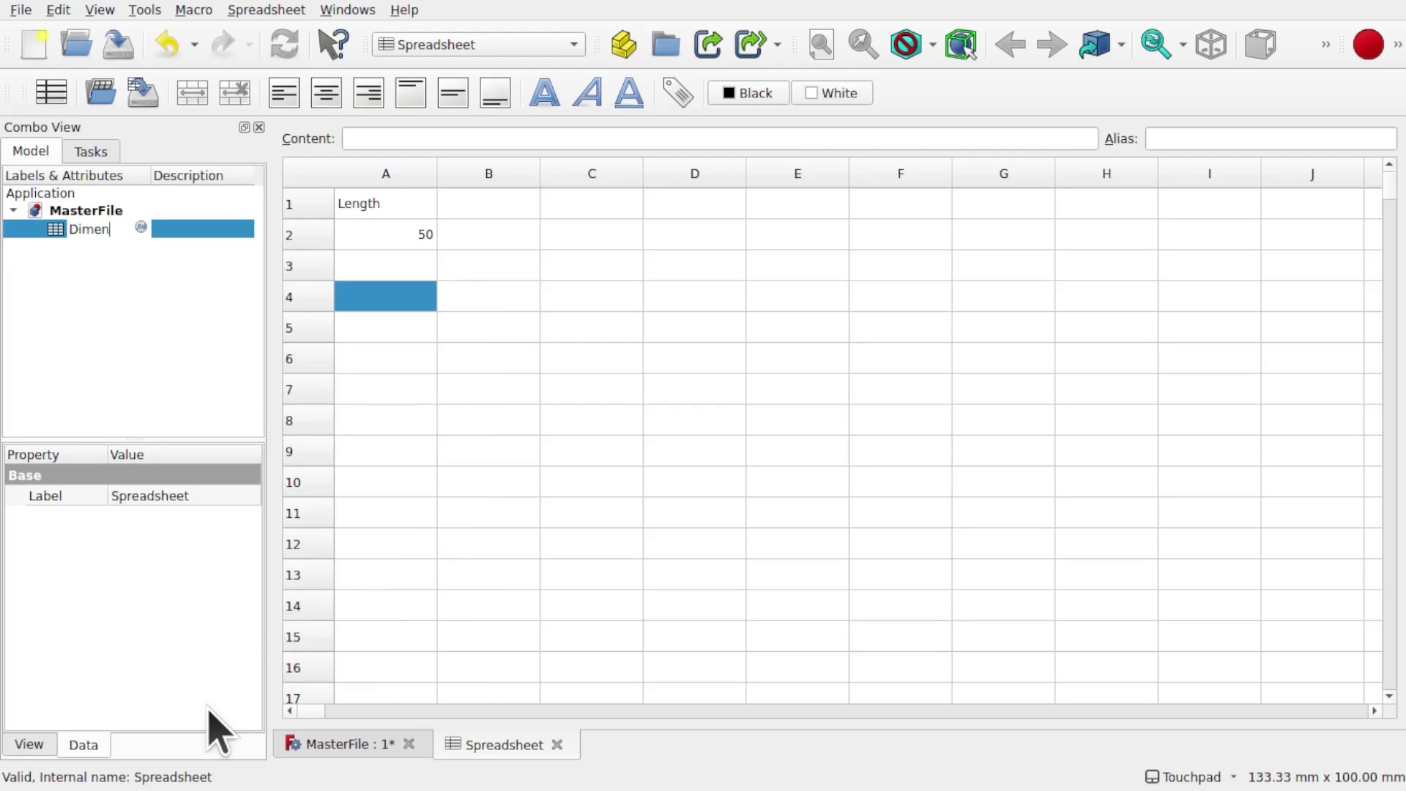
{"action": "type", "text": "sionSpreadSheet"}
{"action": "key", "text": "Return"}
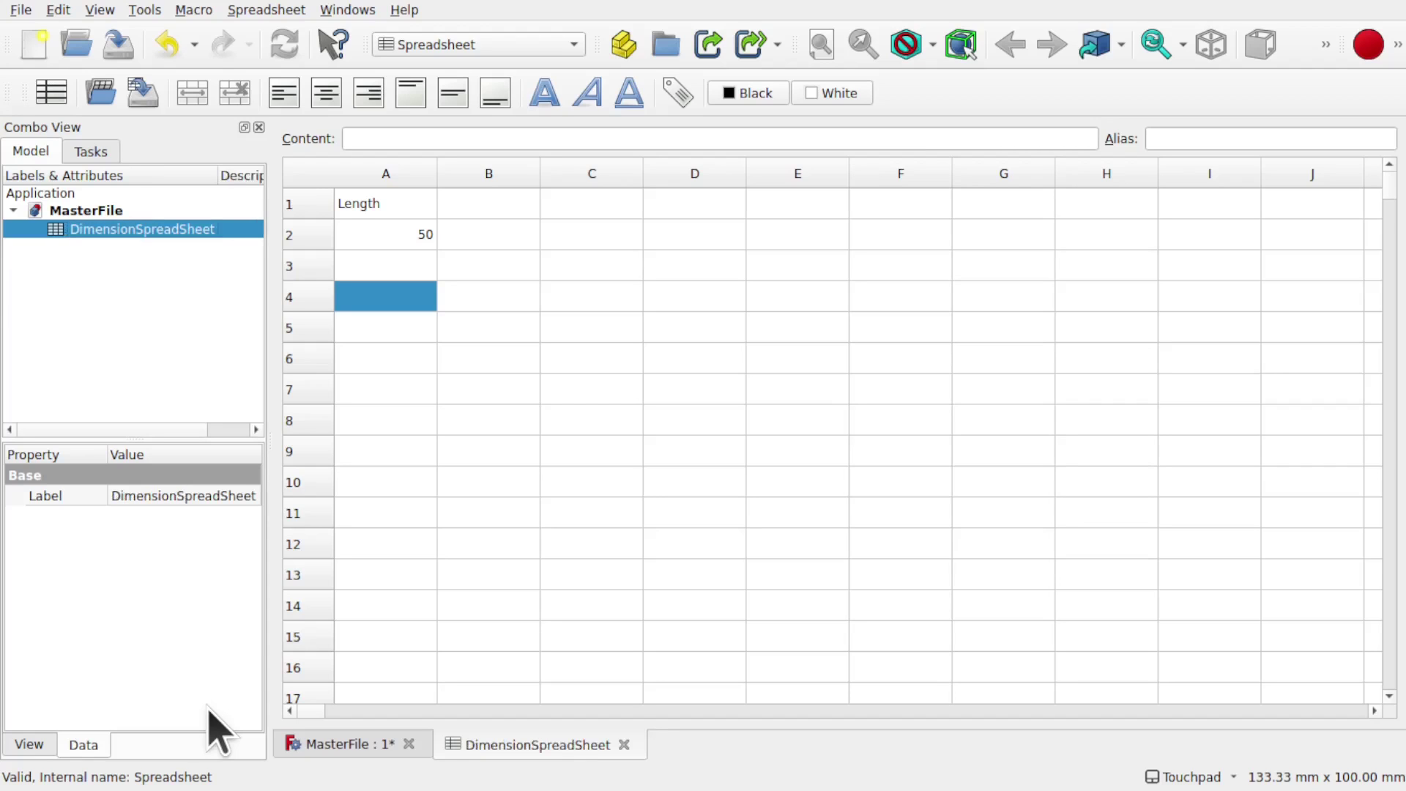
Widen the model tree area, select cell A2 and save the MasterFile document
{"action": "left_click_drag", "start_coordinate": [268, 412], "coordinate": [340, 412]}
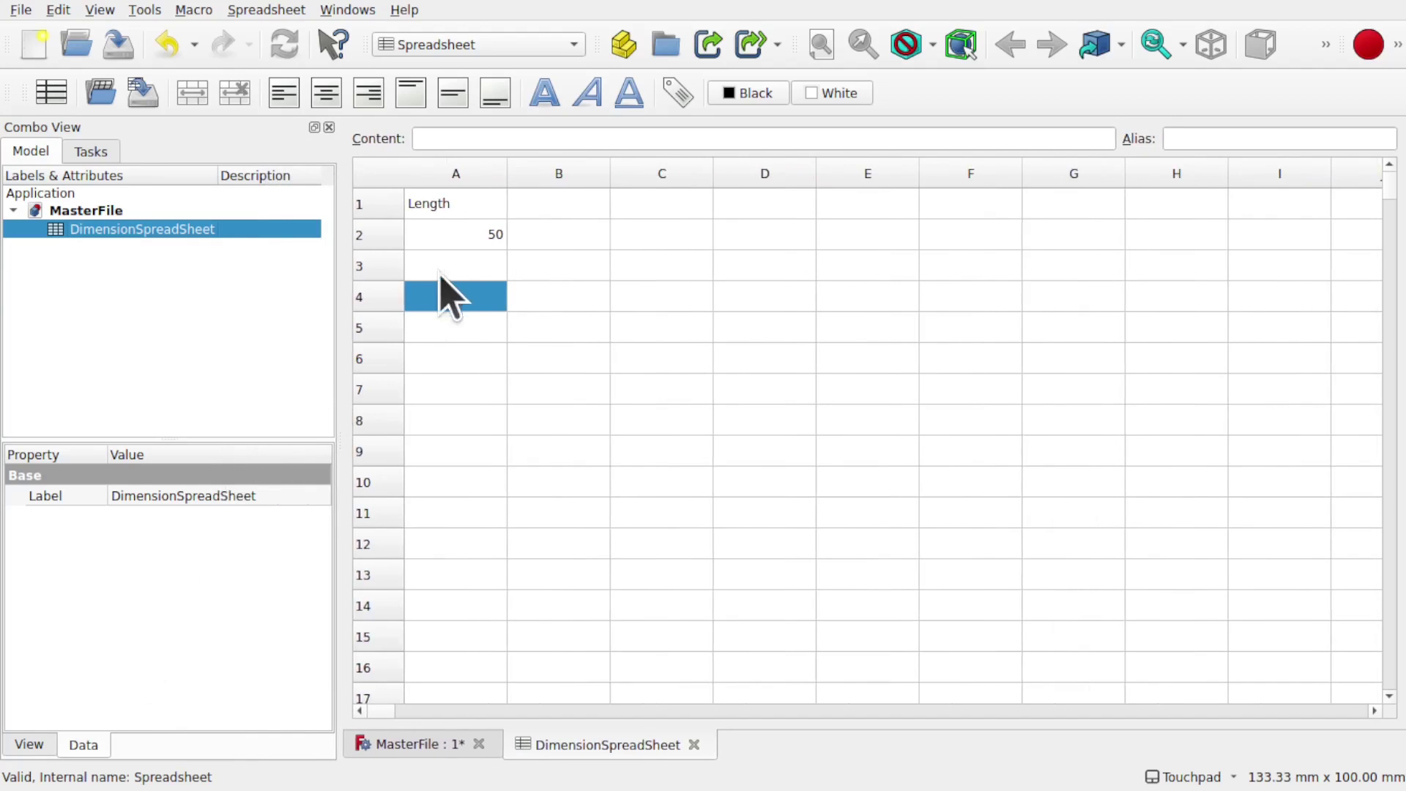
{"action": "left_click", "coordinate": [452, 245]}
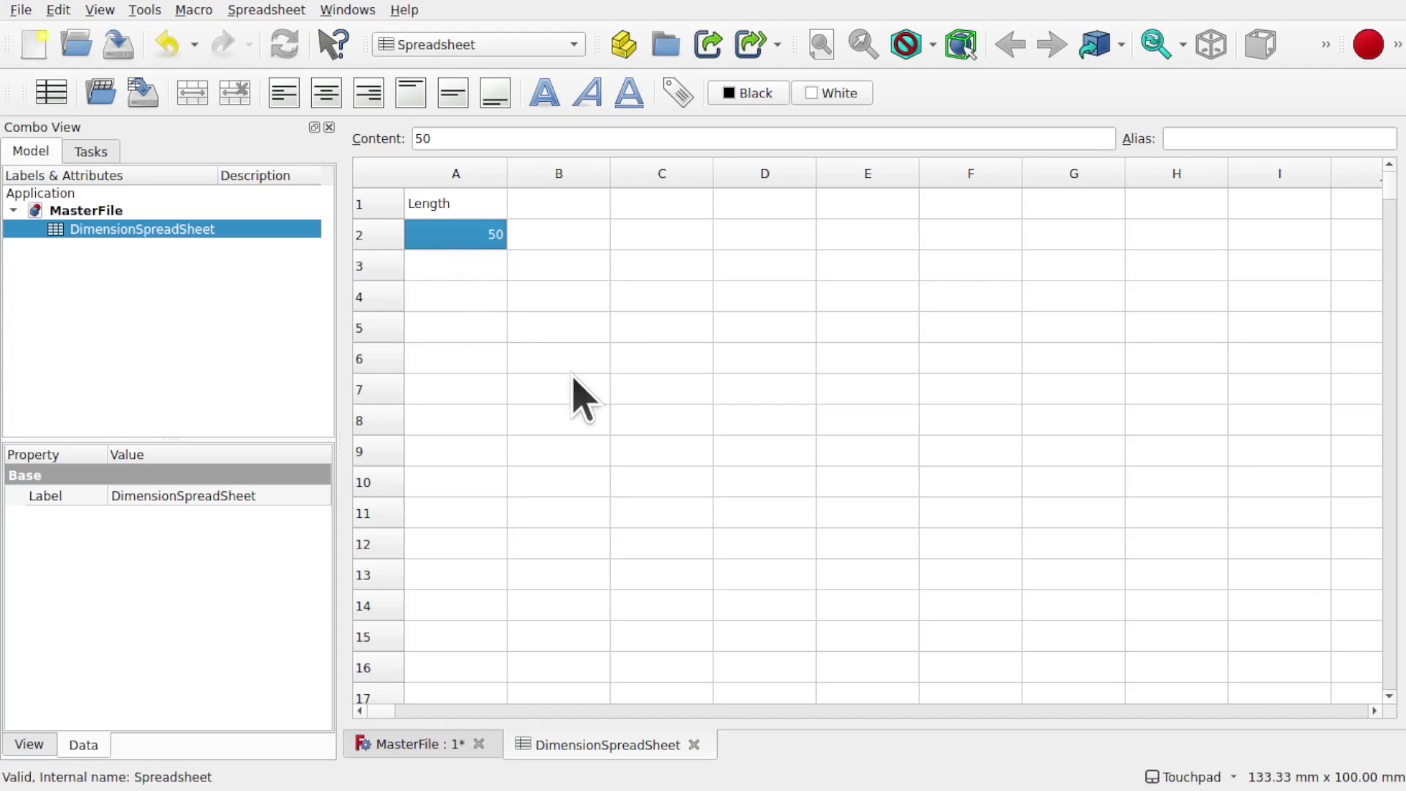
{"action": "key", "text": "ctrl+s"}
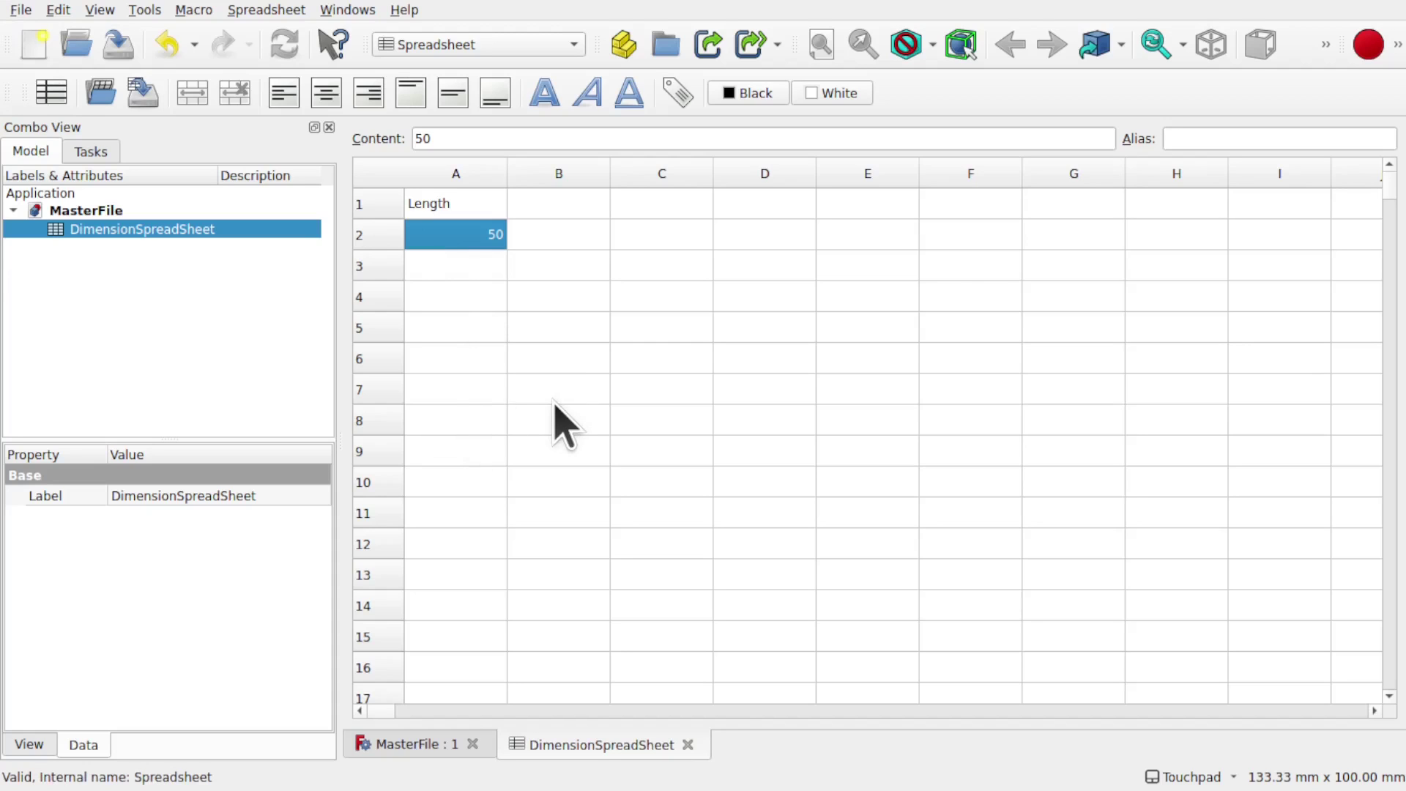
Create a new document, switch to the Part workbench and add a cube with default dimensions
{"action": "left_click", "coordinate": [188, 314]}
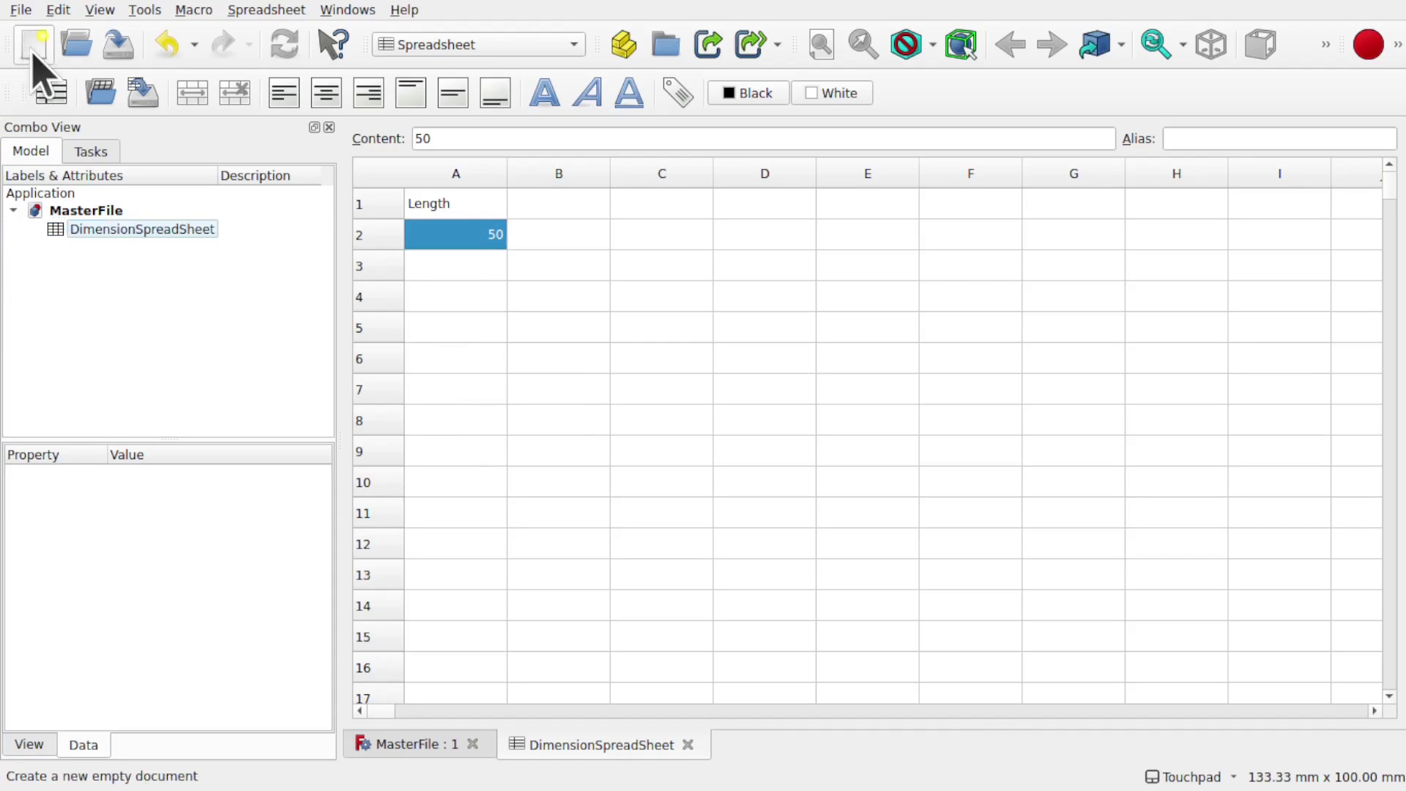
{"action": "left_click", "coordinate": [34, 48]}
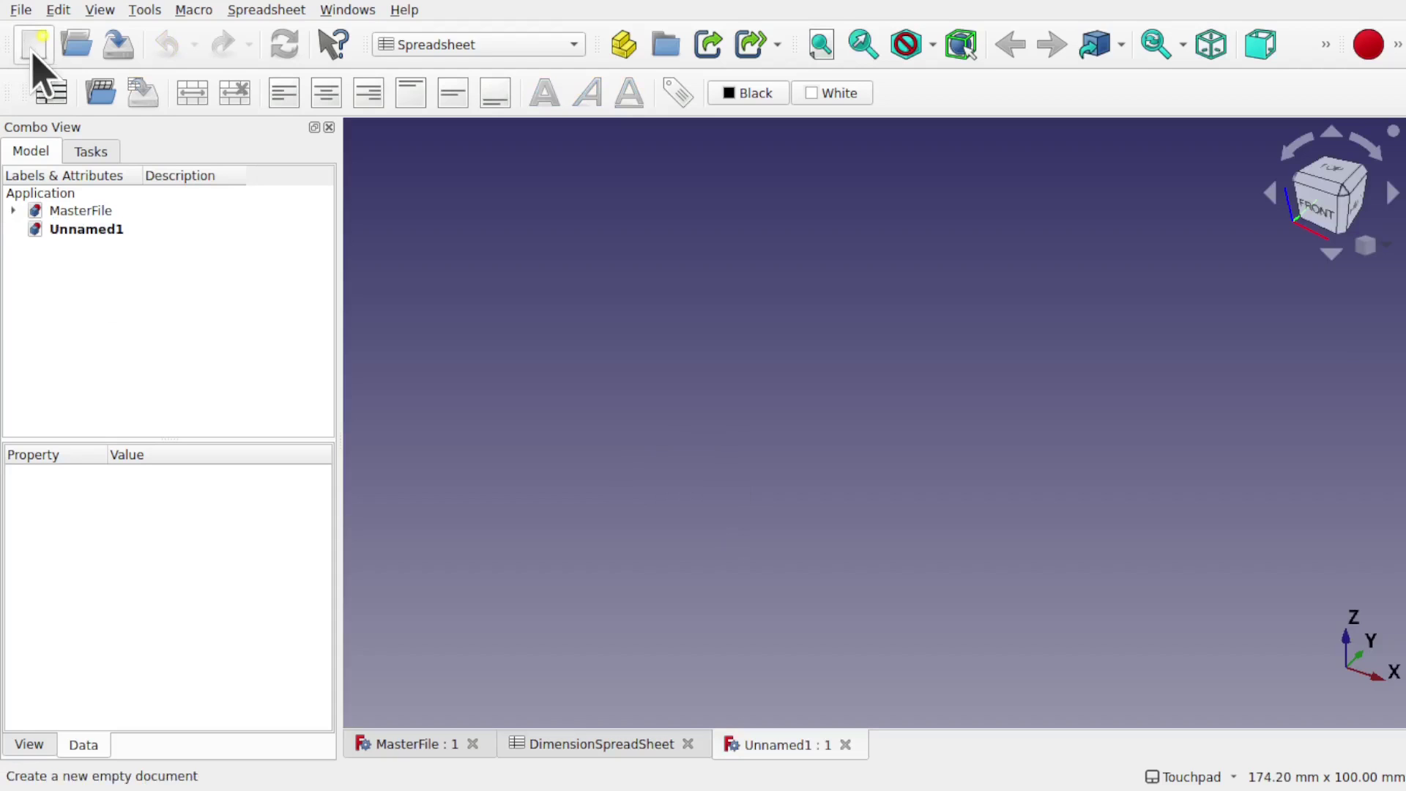
{"action": "left_click", "coordinate": [474, 46]}
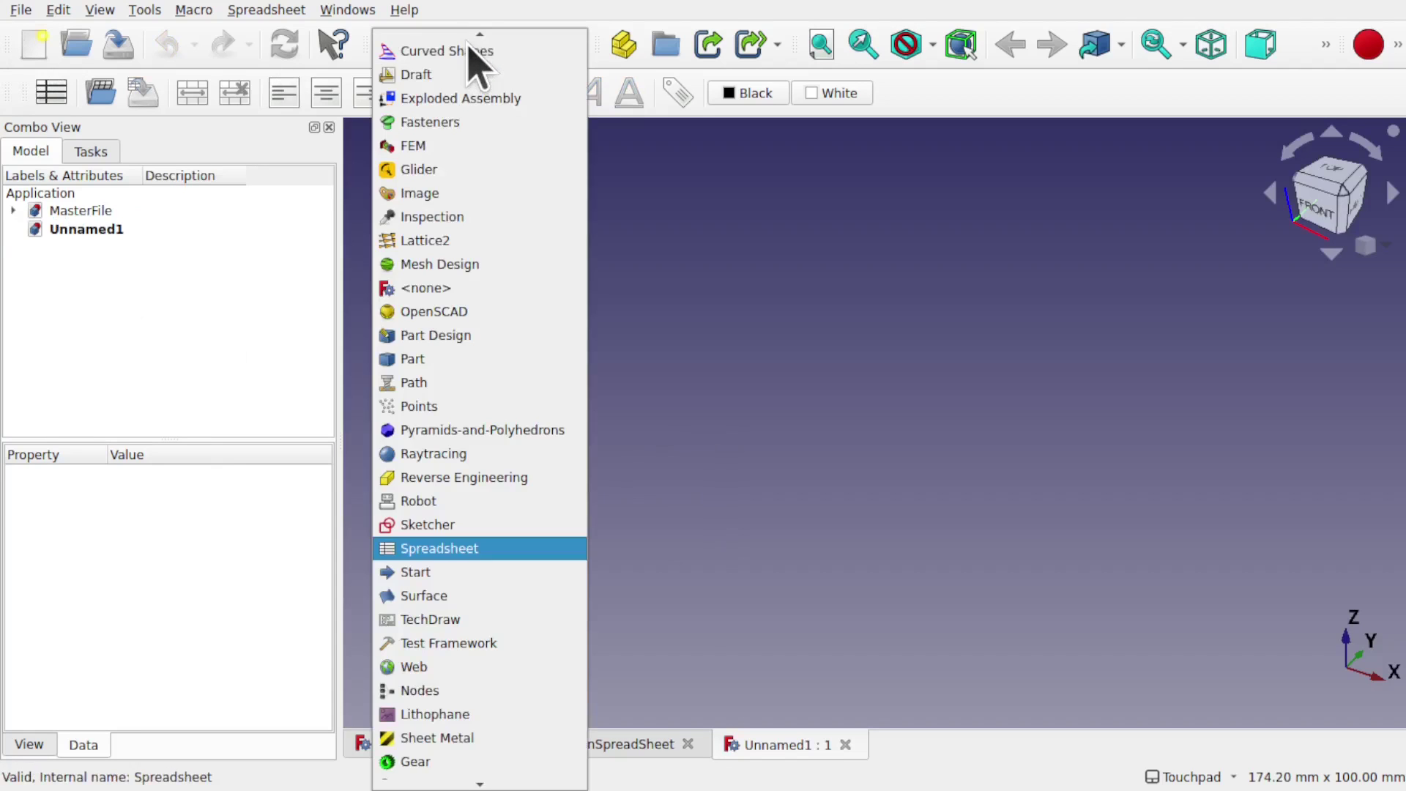
{"action": "left_click", "coordinate": [497, 356]}
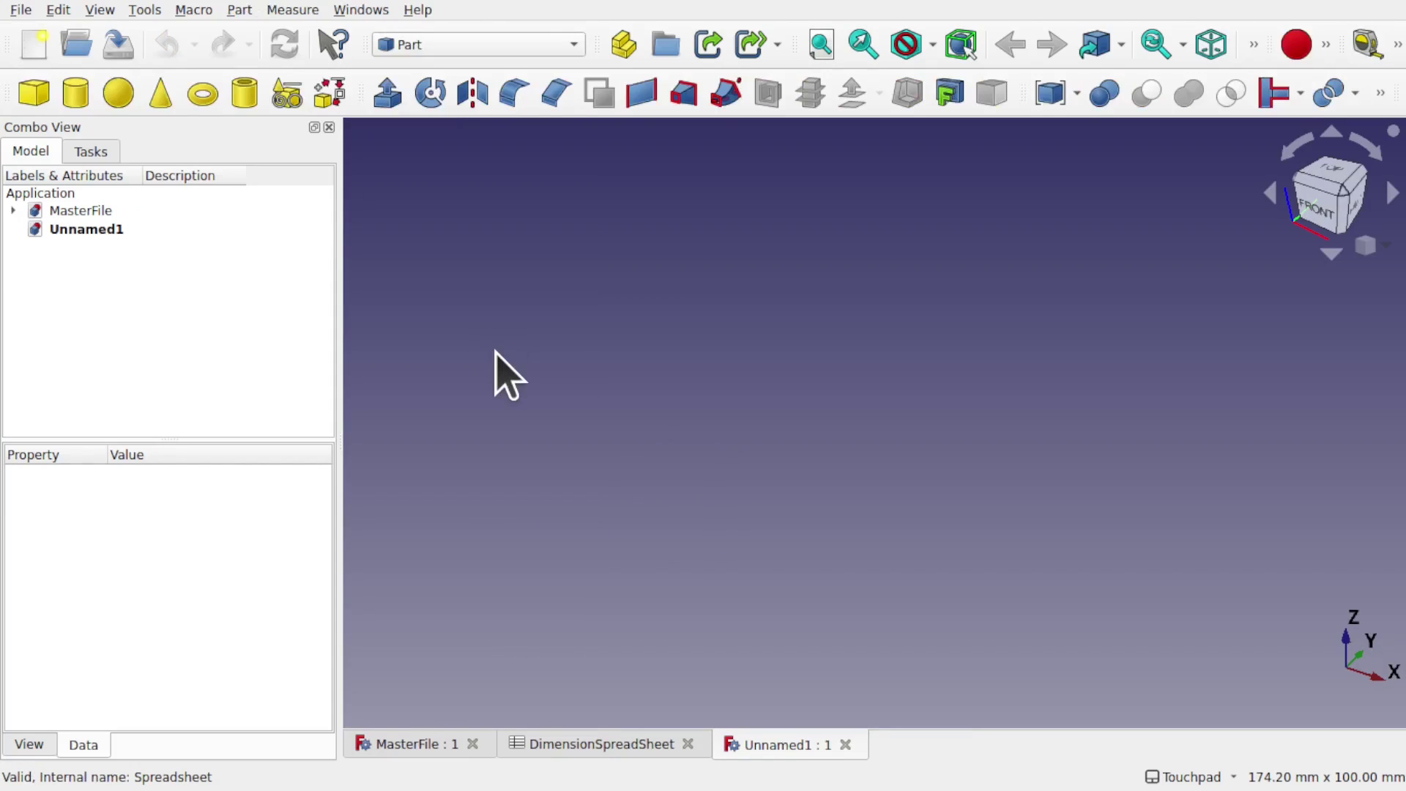
{"action": "left_click", "coordinate": [33, 94]}
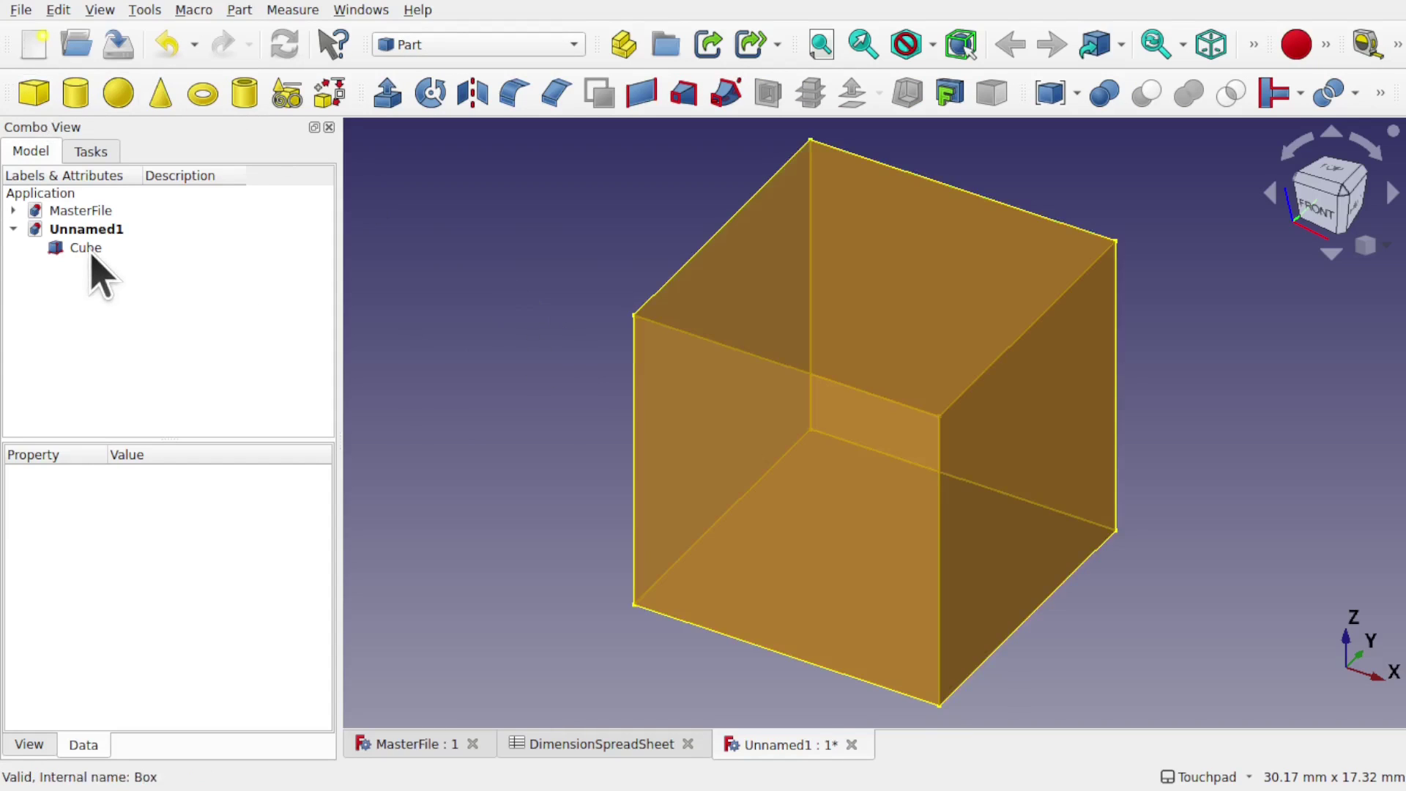
{"action": "left_click", "coordinate": [85, 247]}
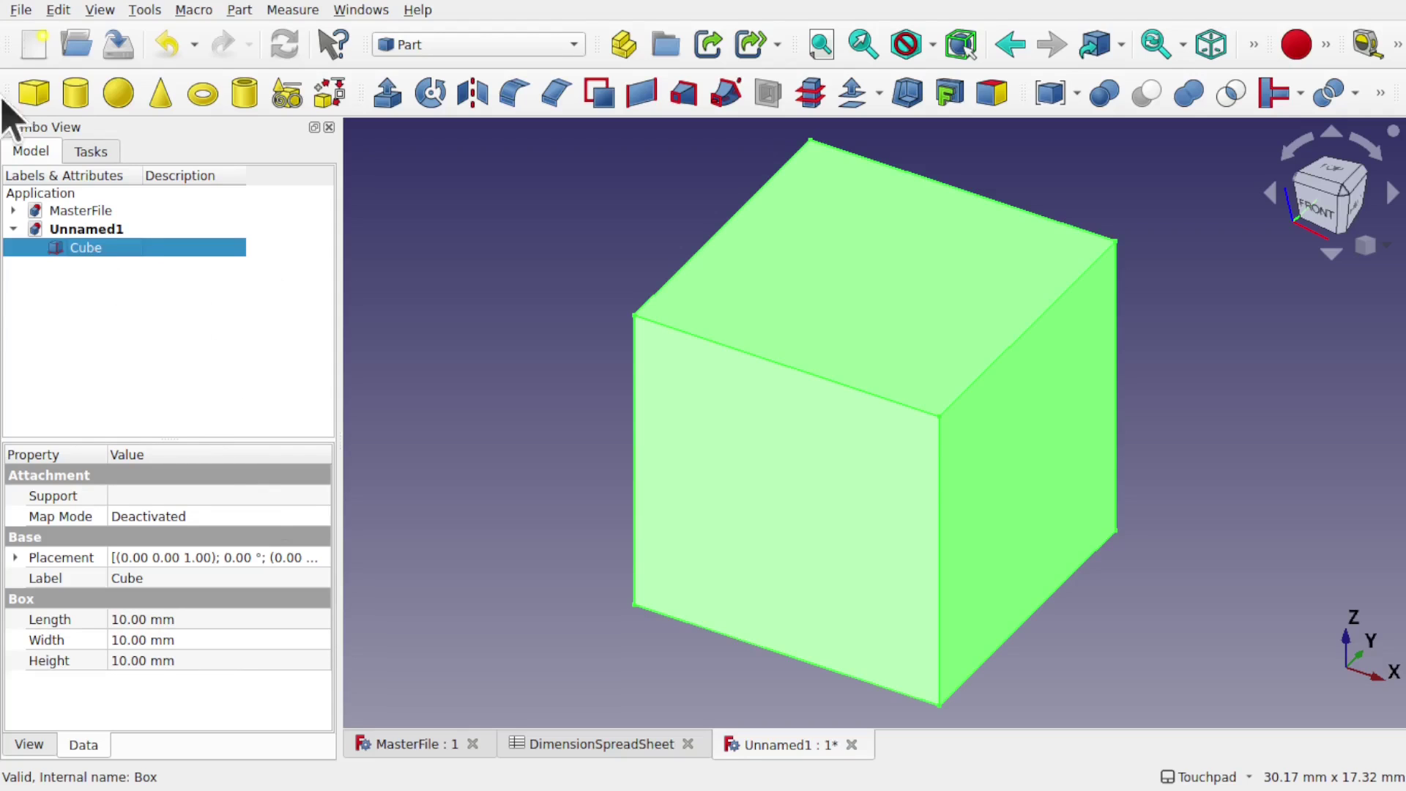
Save the new document as PartA in the ProjectX folder
{"action": "left_click", "coordinate": [22, 12]}
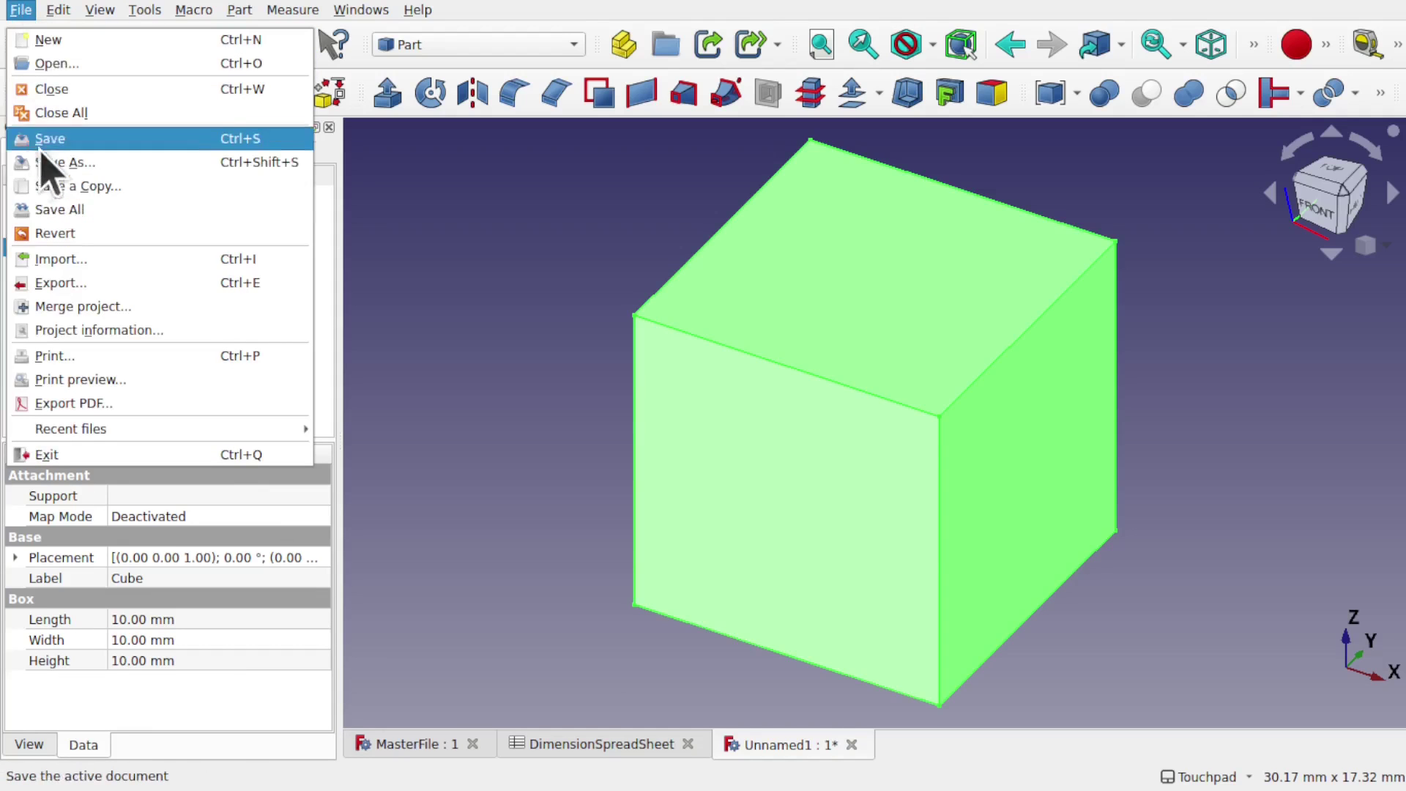
{"action": "left_click", "coordinate": [86, 162]}
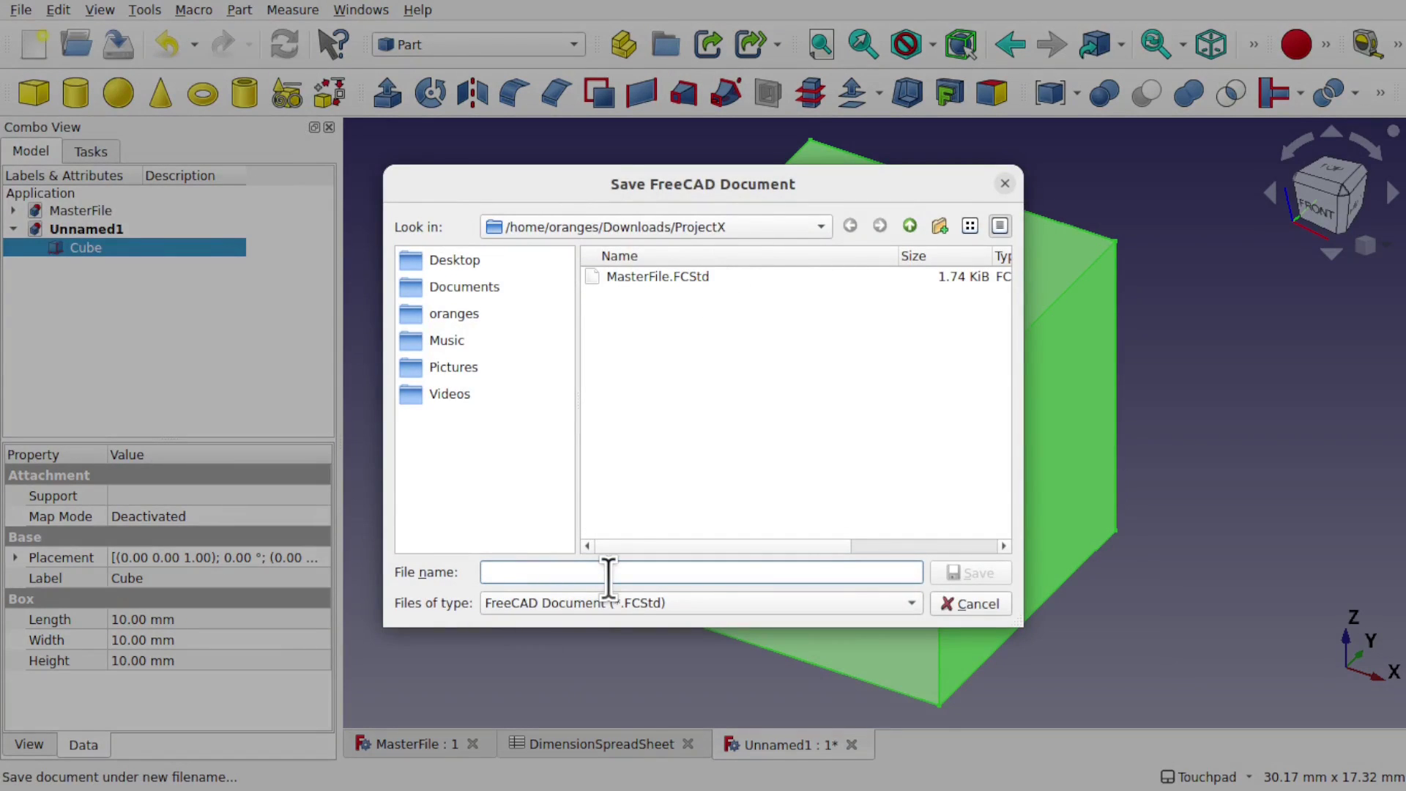
{"action": "type", "text": "PartA"}
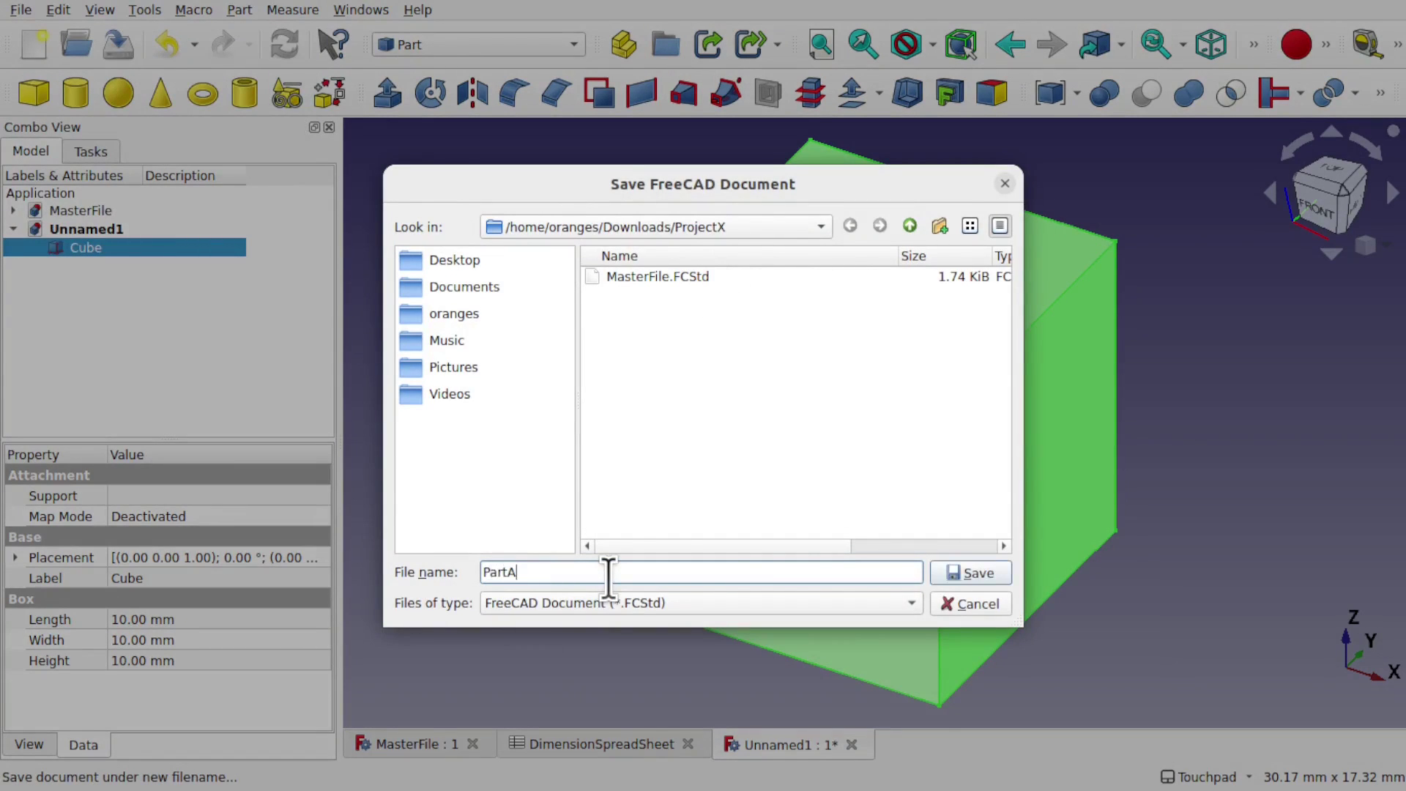
{"action": "left_click", "coordinate": [976, 572]}
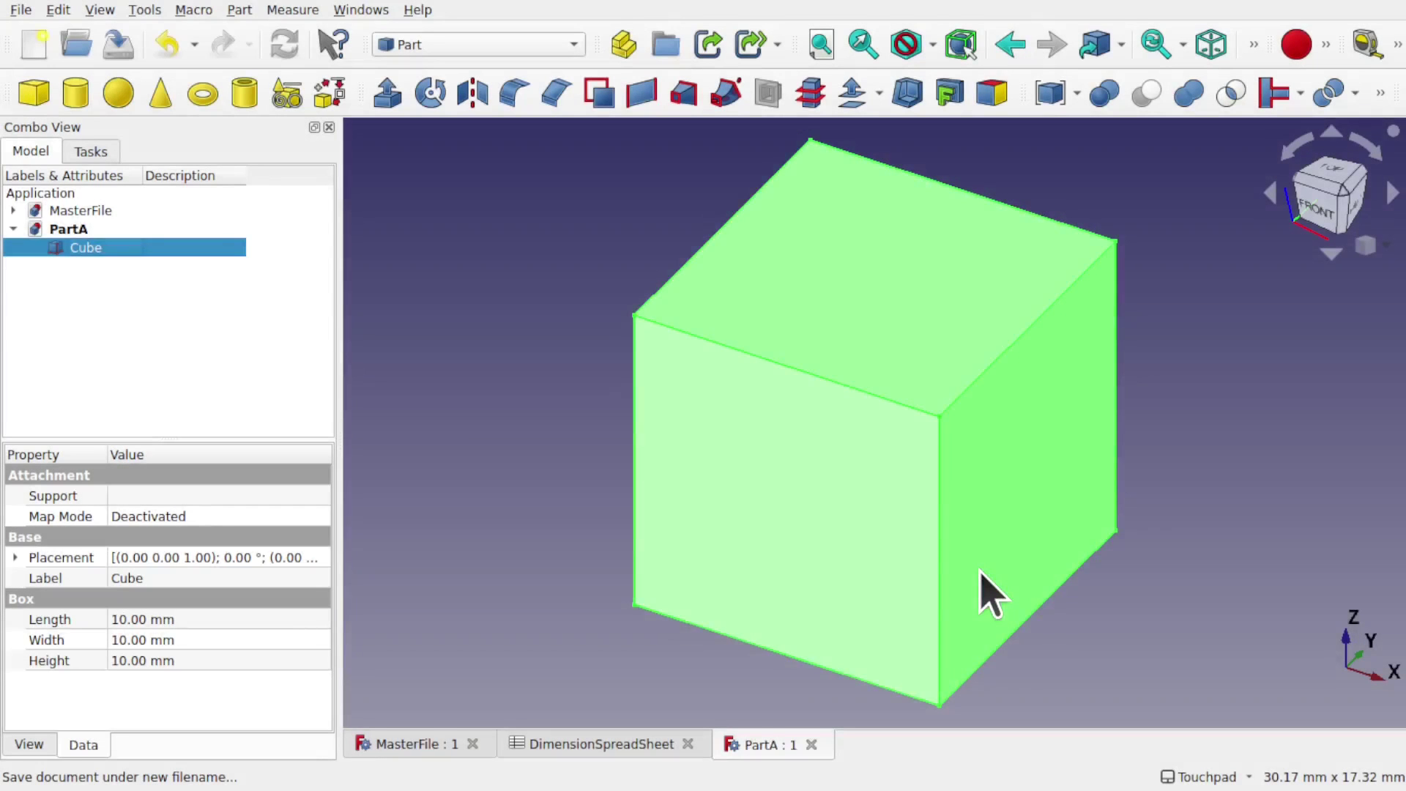
Try linking MasterFile's DimensionSpreadSheet into PartA directly within the model tree, and delete that link
{"action": "left_click", "coordinate": [14, 212]}
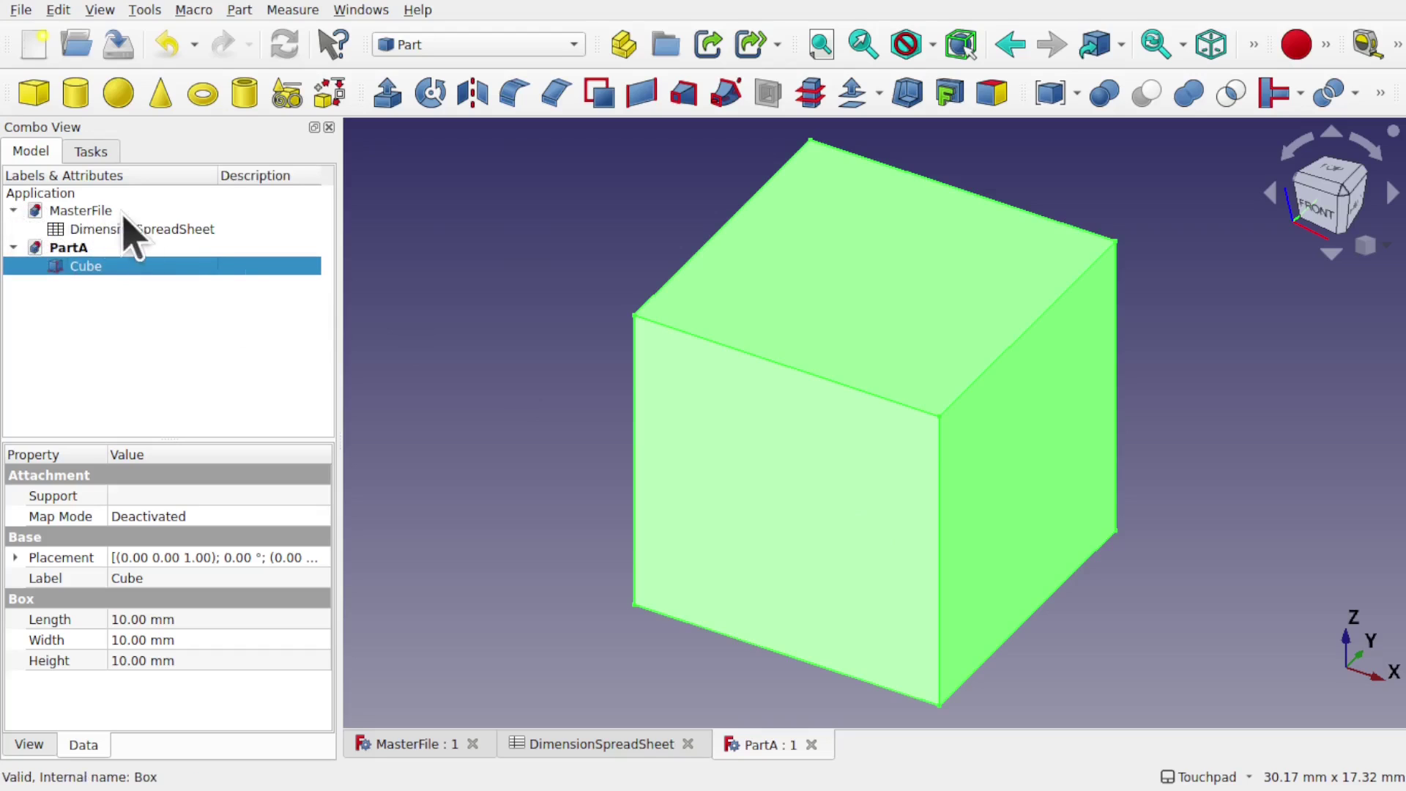
{"action": "double_click", "coordinate": [175, 230]}
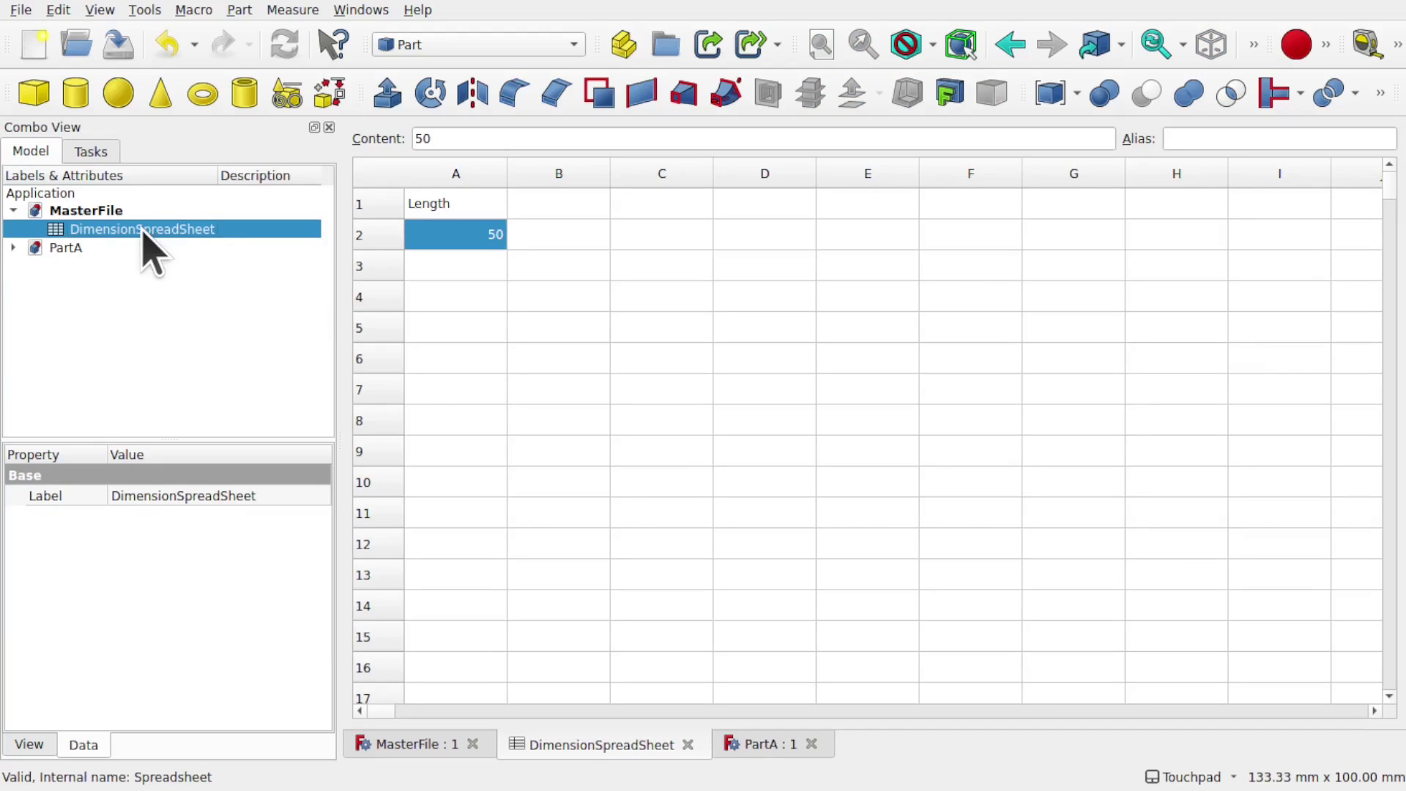
{"action": "left_click_drag", "start_coordinate": [142, 233], "coordinate": [76, 249]}
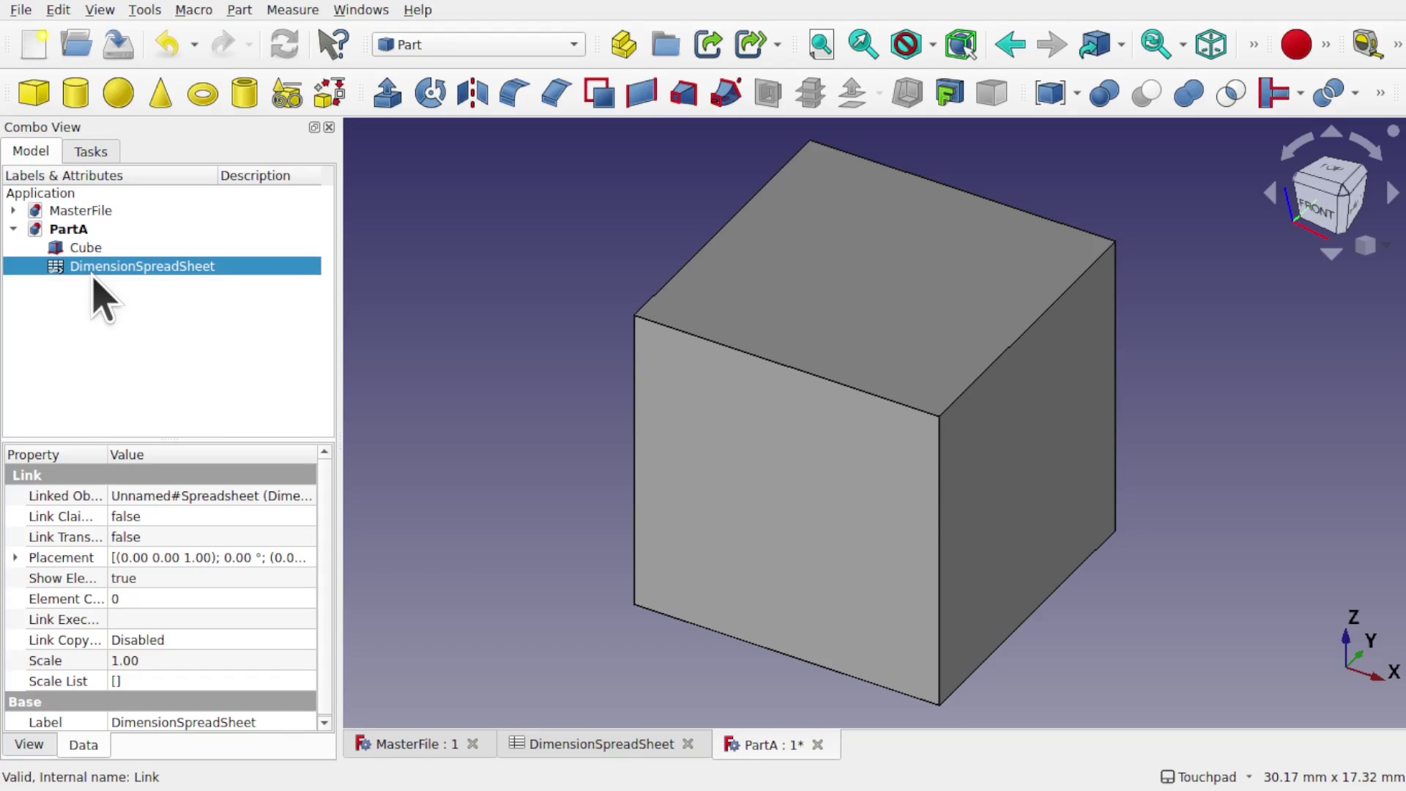
{"action": "key", "text": "Delete"}
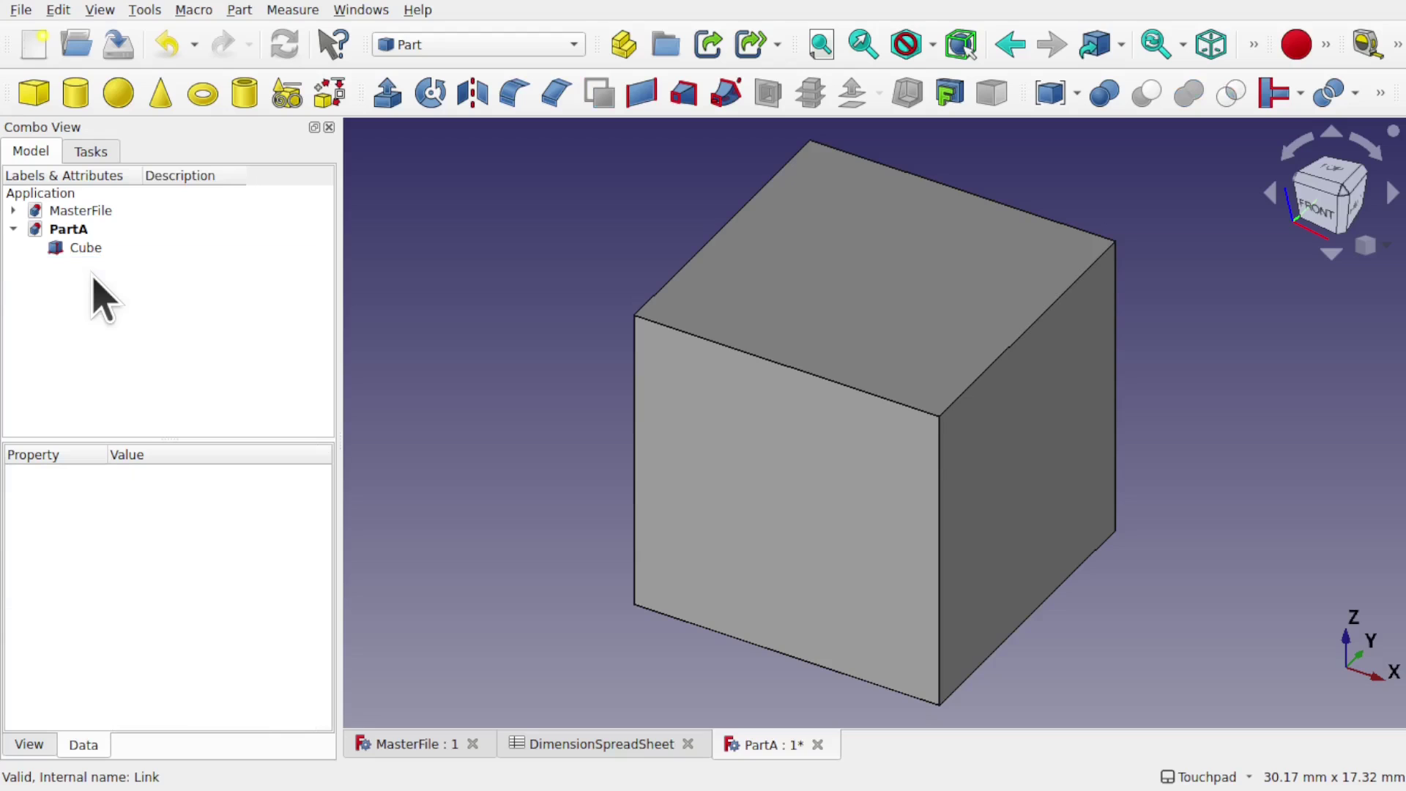
Create a link to MasterFile's DimensionSpreadSheet inside PartA with the Make Link command and select the link
{"action": "left_click", "coordinate": [83, 211]}
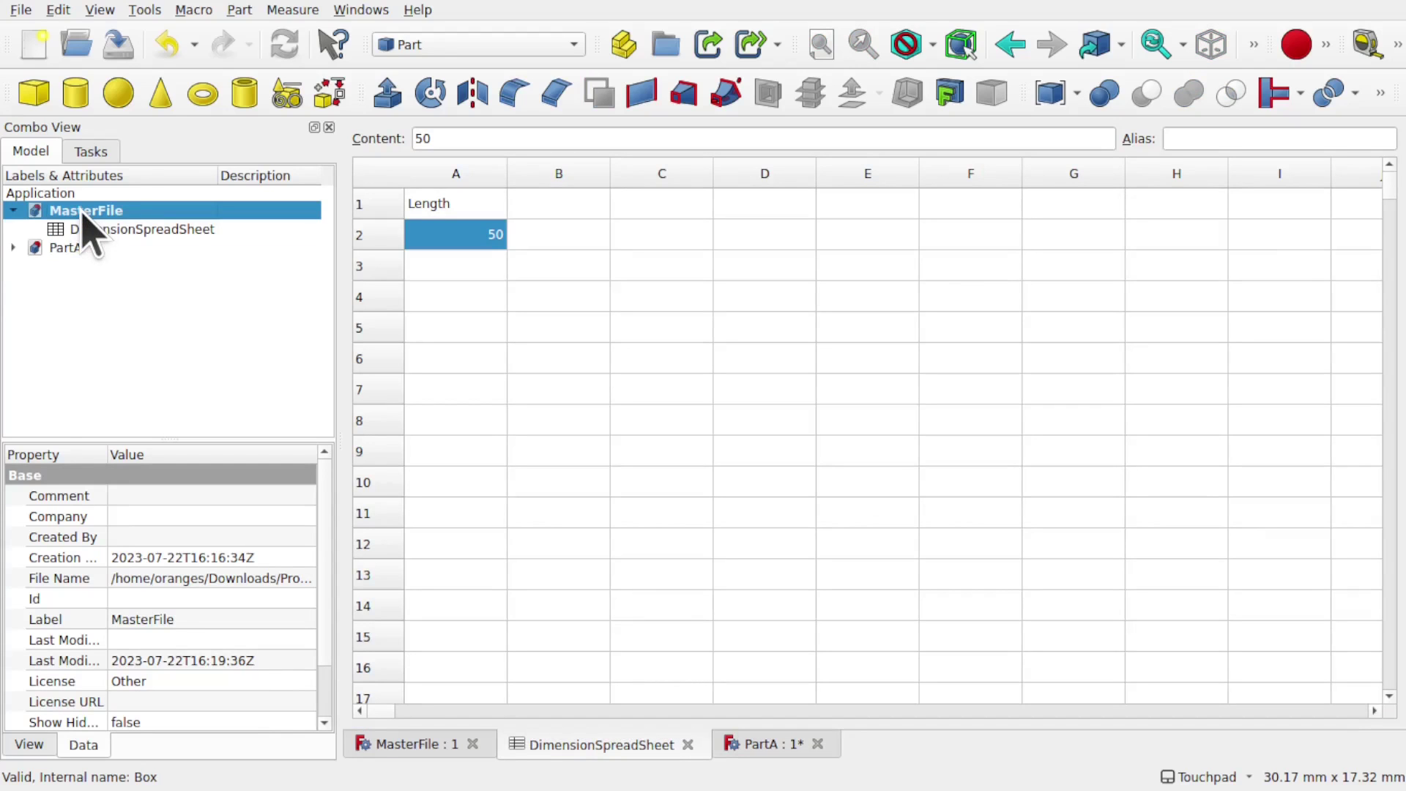
{"action": "left_click", "coordinate": [157, 233]}
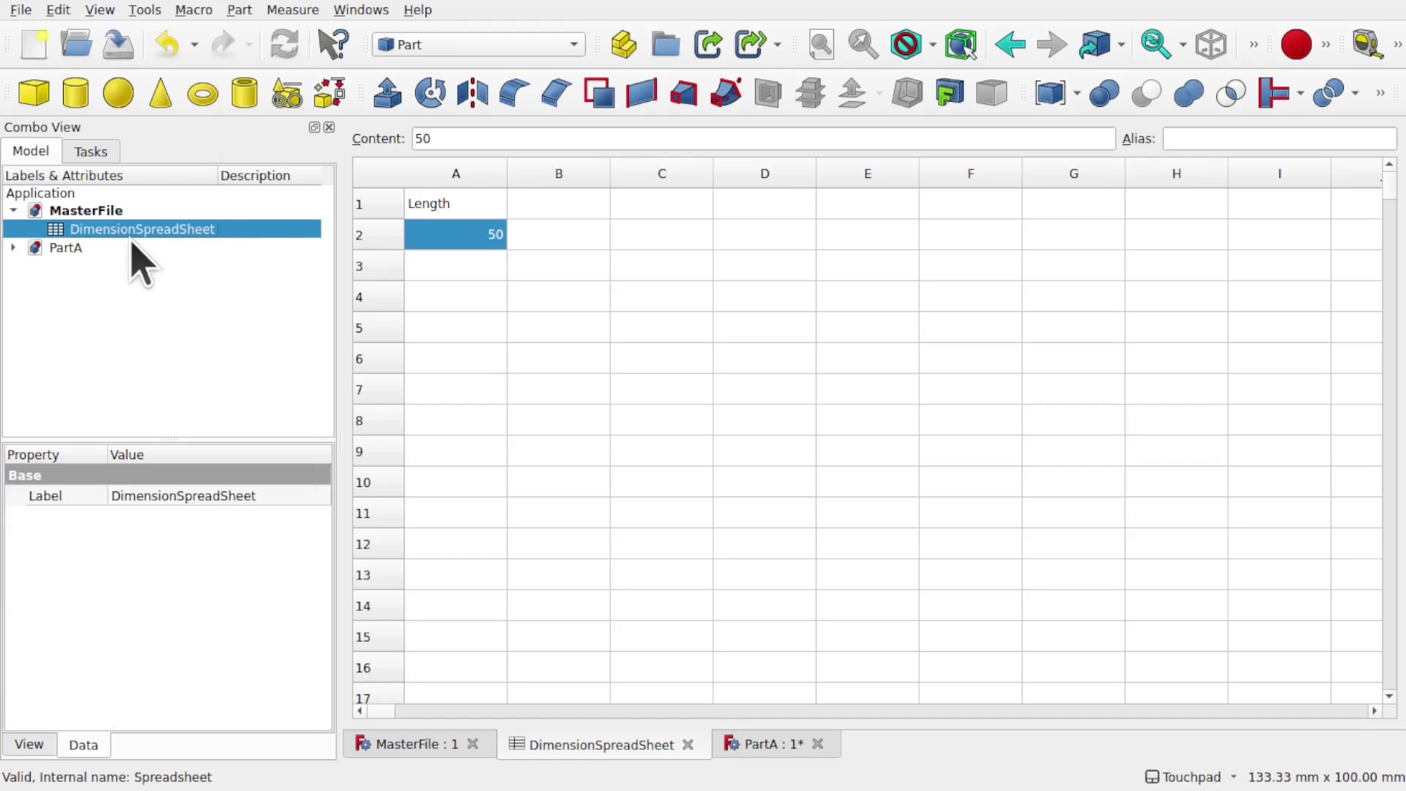
{"action": "left_click", "coordinate": [770, 747]}
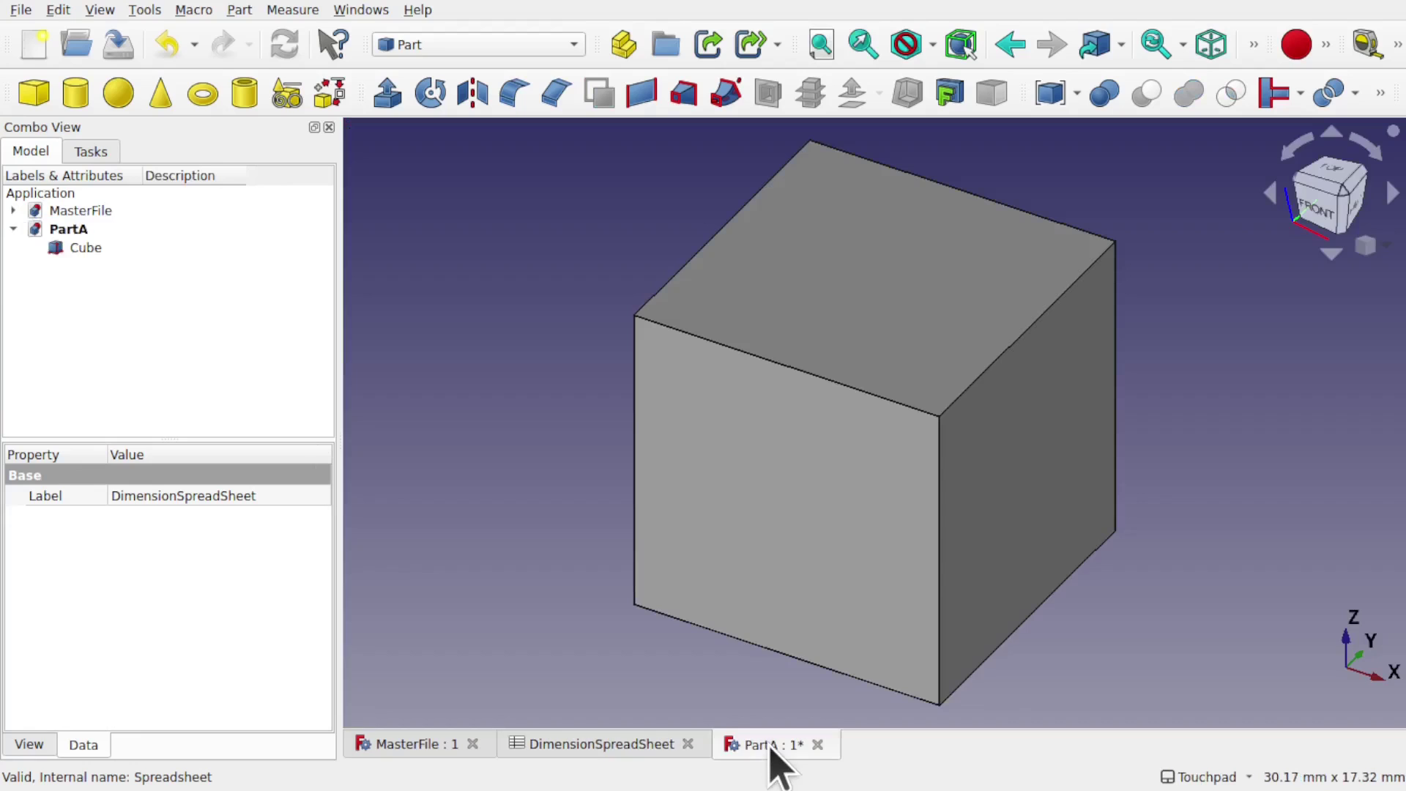
{"action": "left_click", "coordinate": [709, 45]}
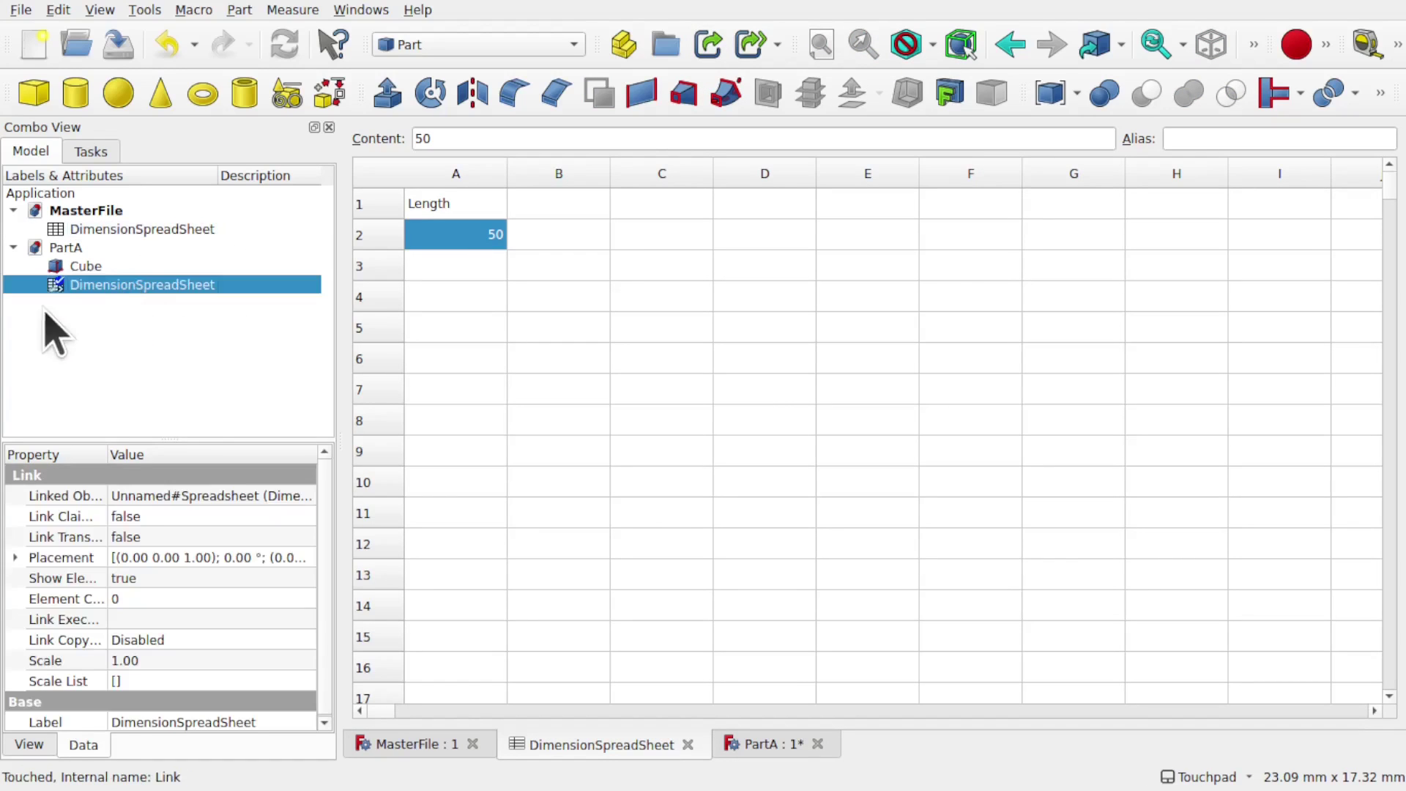
{"action": "left_click", "coordinate": [151, 329]}
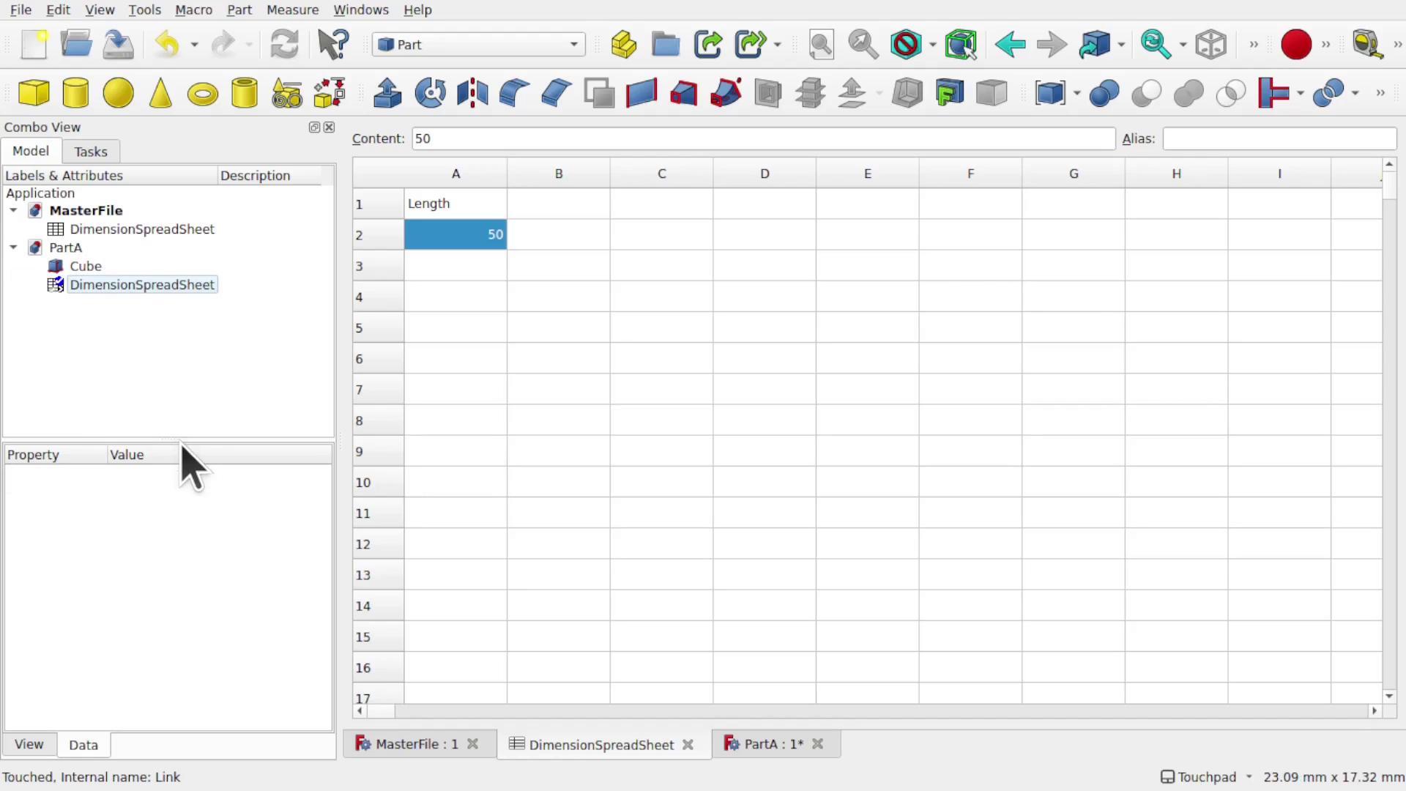
{"action": "left_click", "coordinate": [88, 284]}
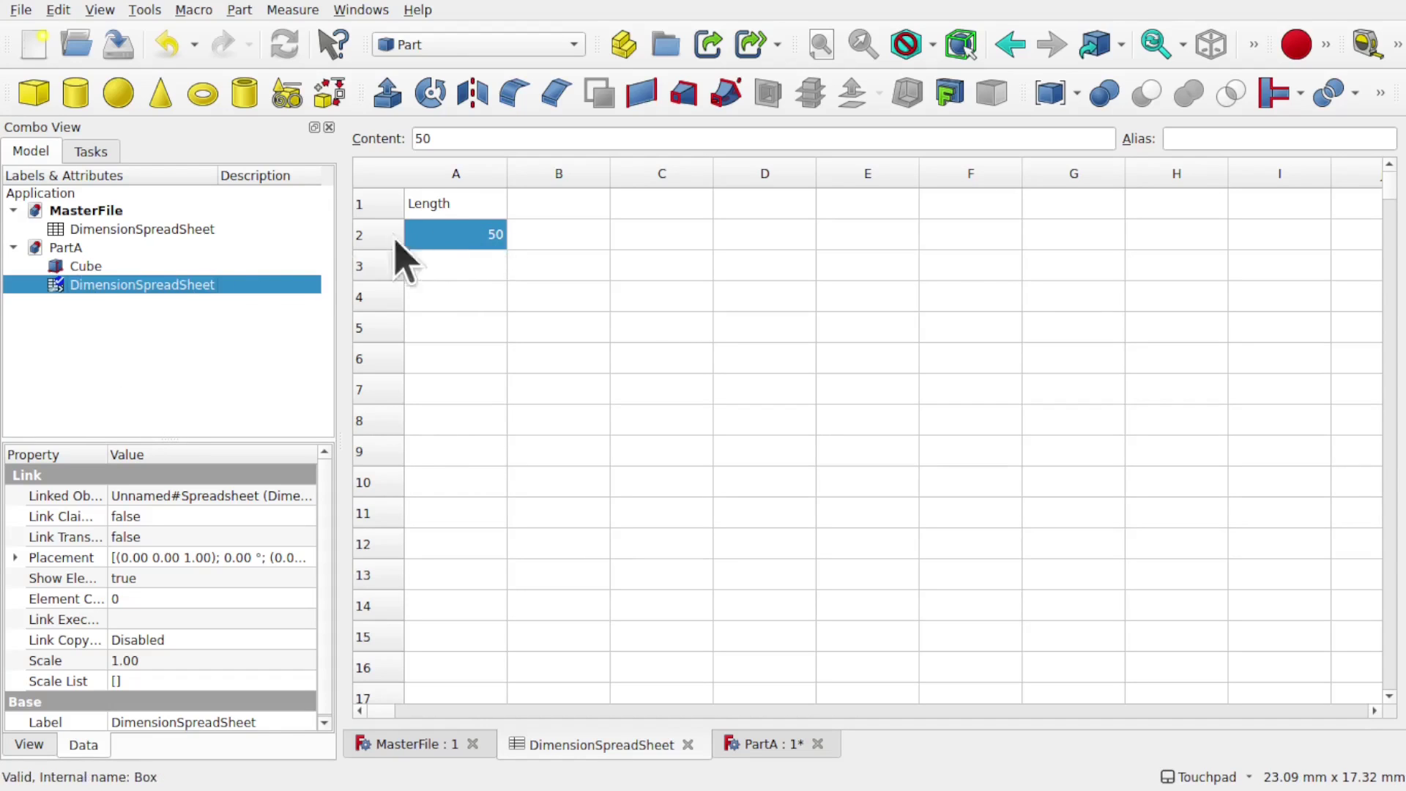
Drive the PartA cube's length with the formula <<DimensionSpreadSheet>>.A2
{"action": "left_click", "coordinate": [85, 267]}
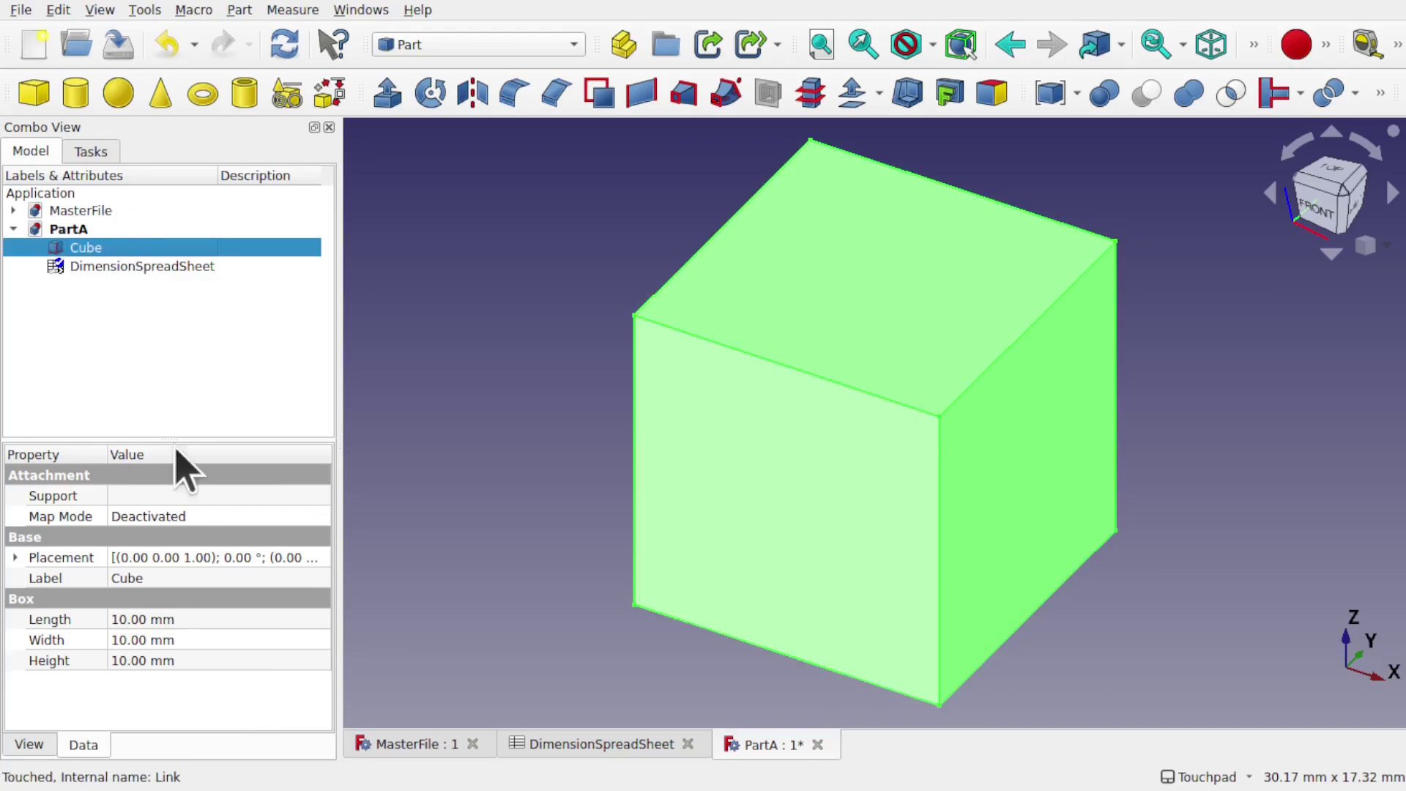
{"action": "left_click", "coordinate": [282, 620]}
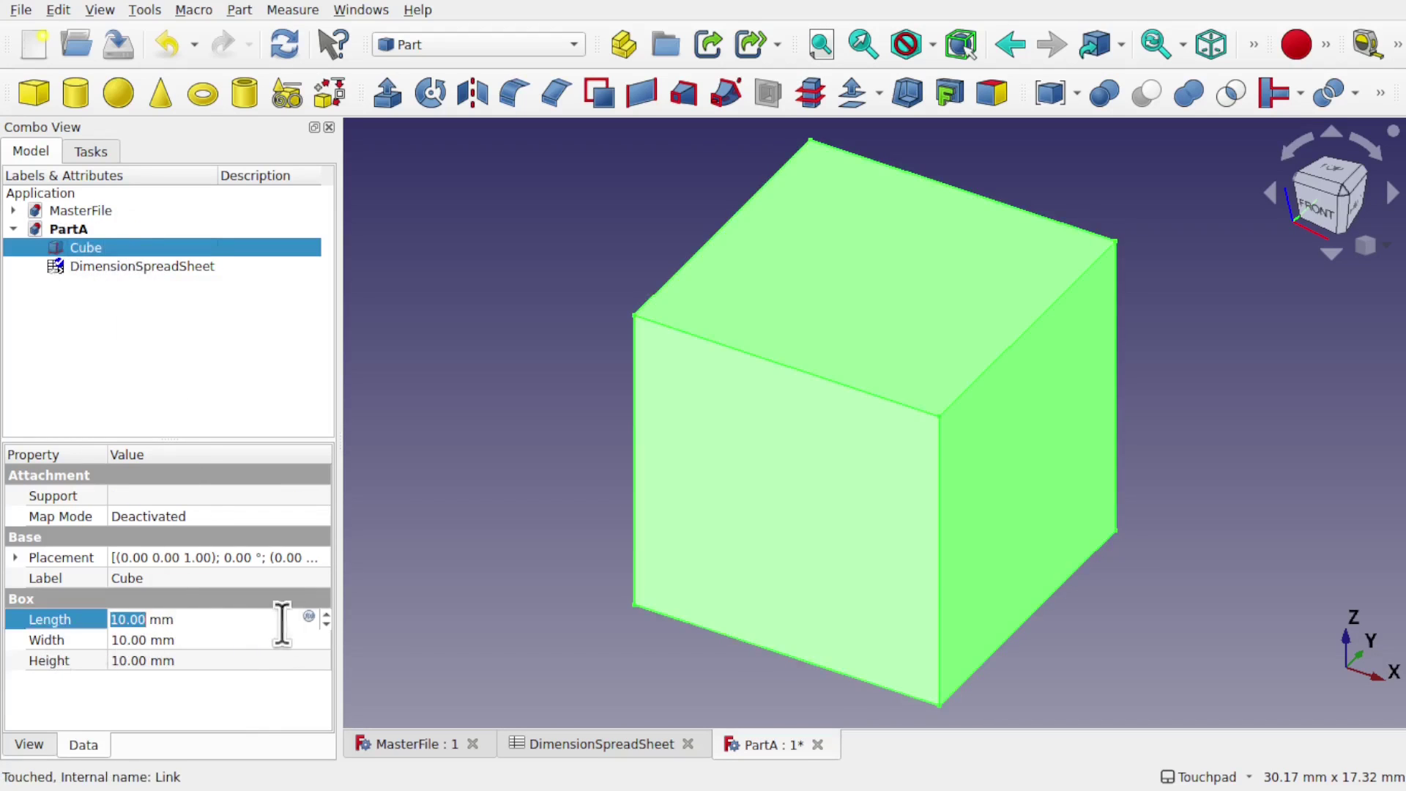
{"action": "left_click", "coordinate": [309, 616]}
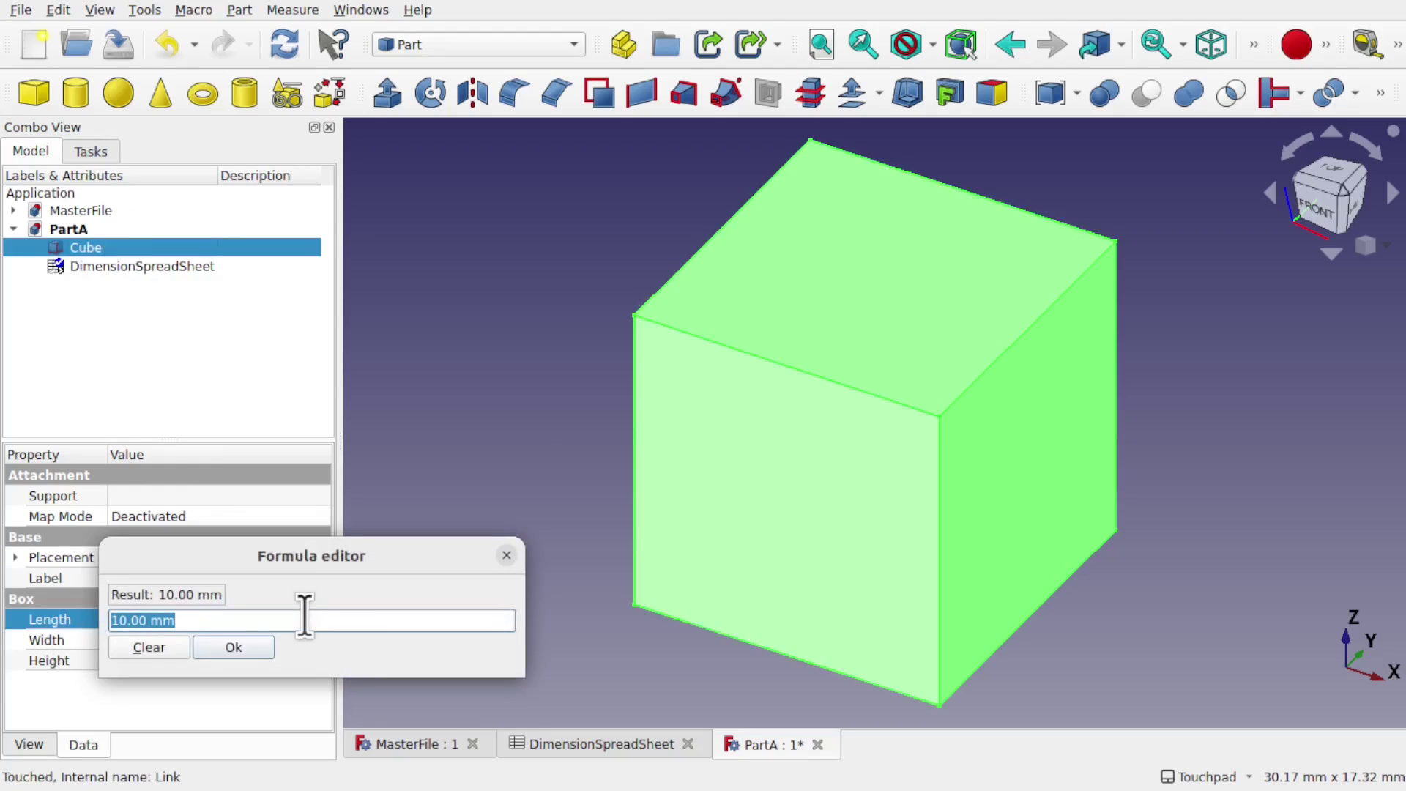
{"action": "type", "text": "Dim"}
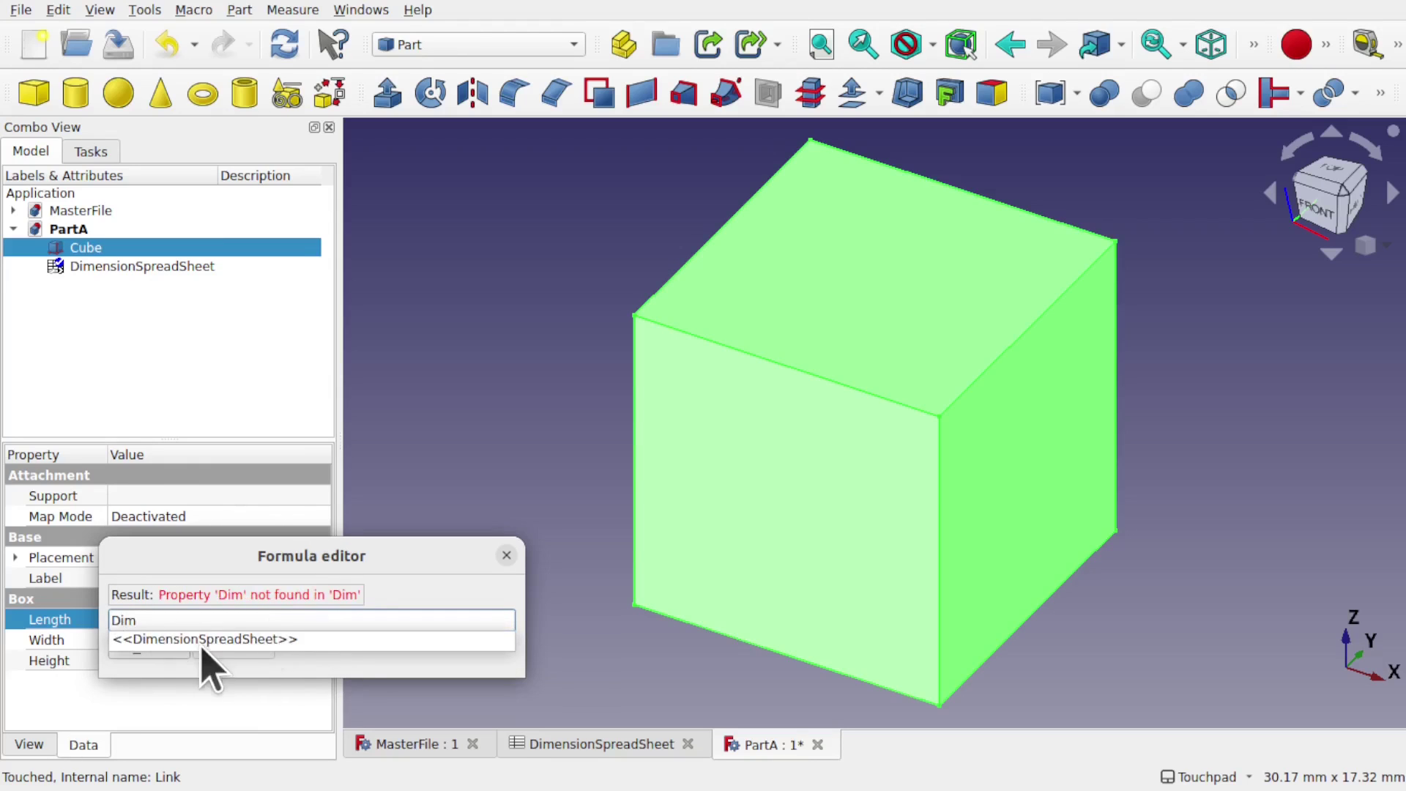
{"action": "key", "text": "BackSpace"}
{"action": "key", "text": "BackSpace"}
{"action": "key", "text": "BackSpace"}
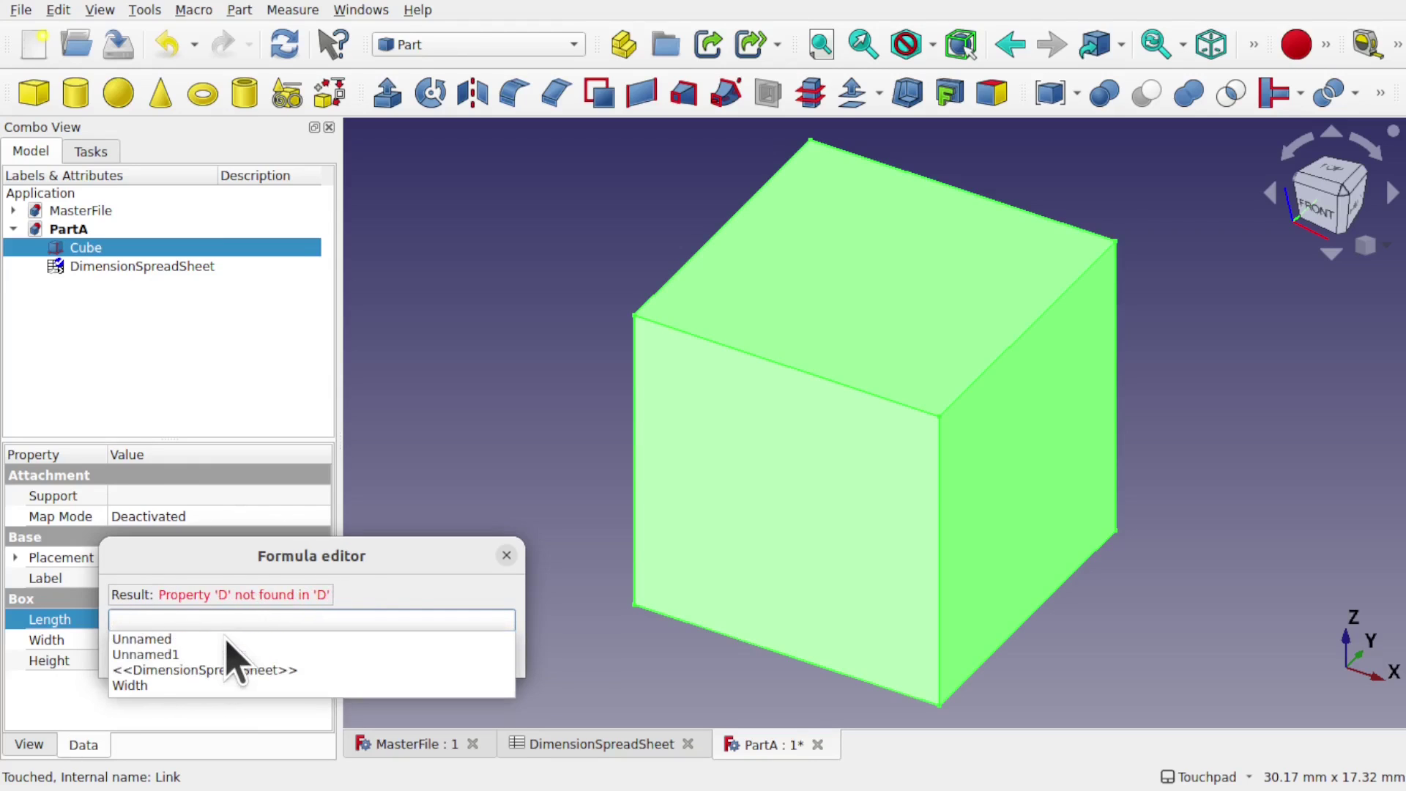
{"action": "type", "text": "Sp"}
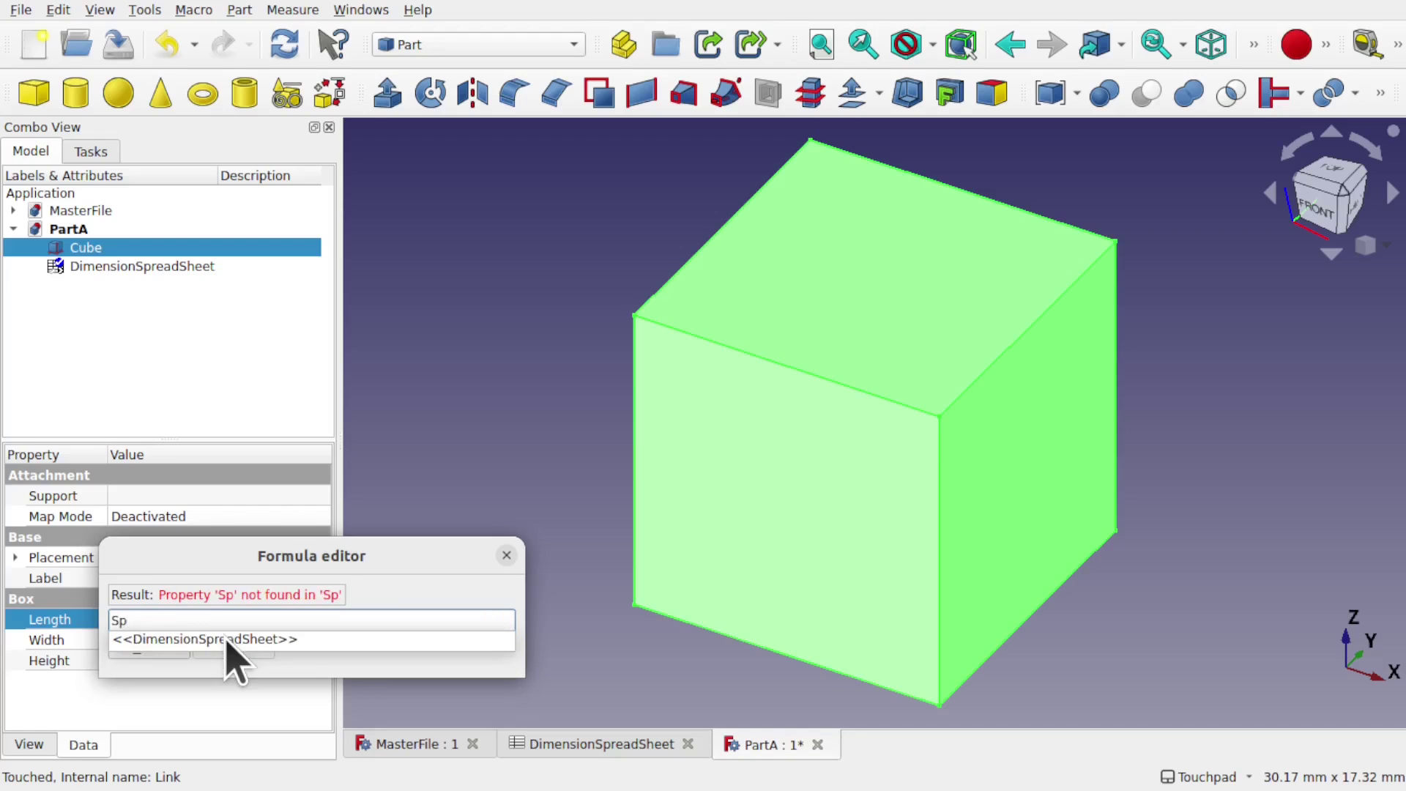
{"action": "type", "text": "re"}
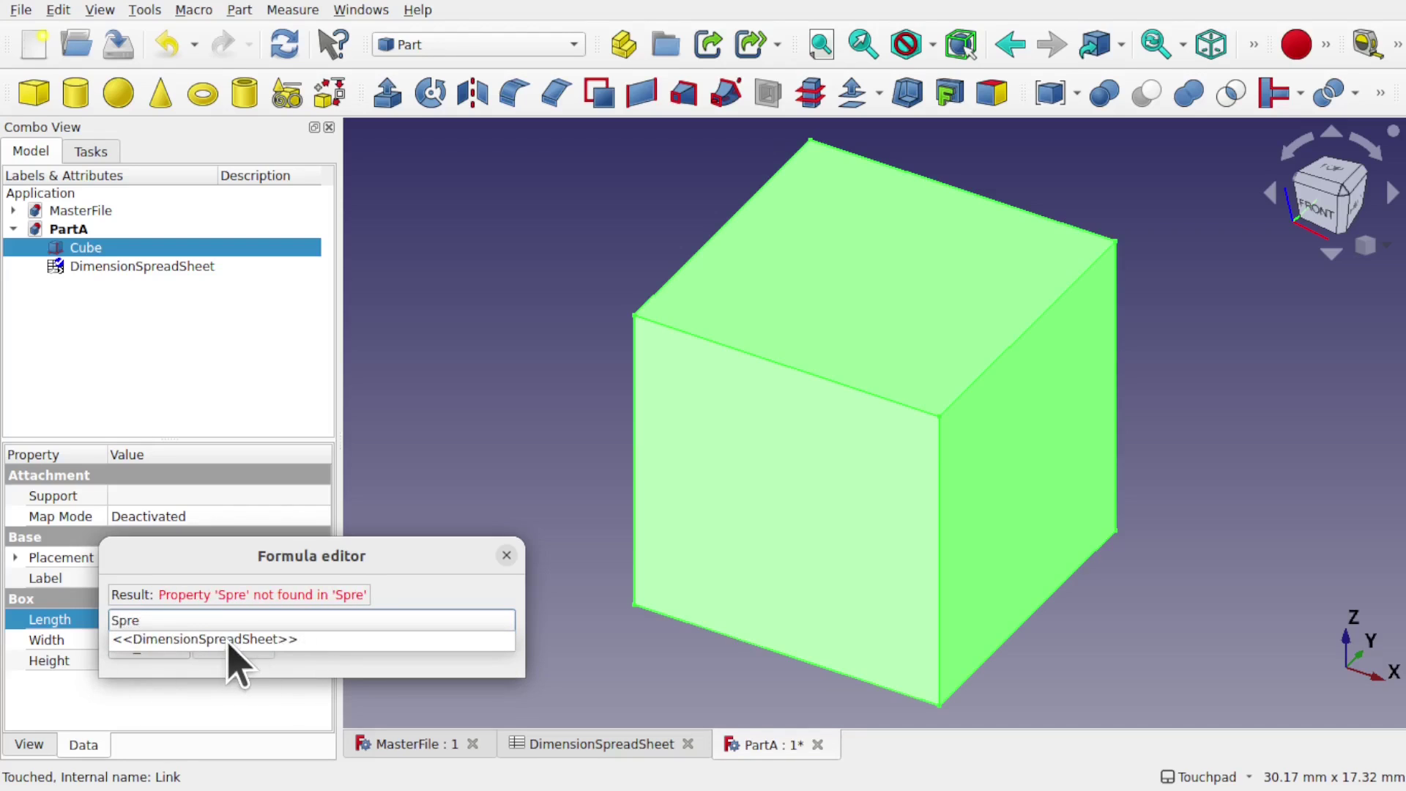
{"action": "left_click", "coordinate": [229, 640]}
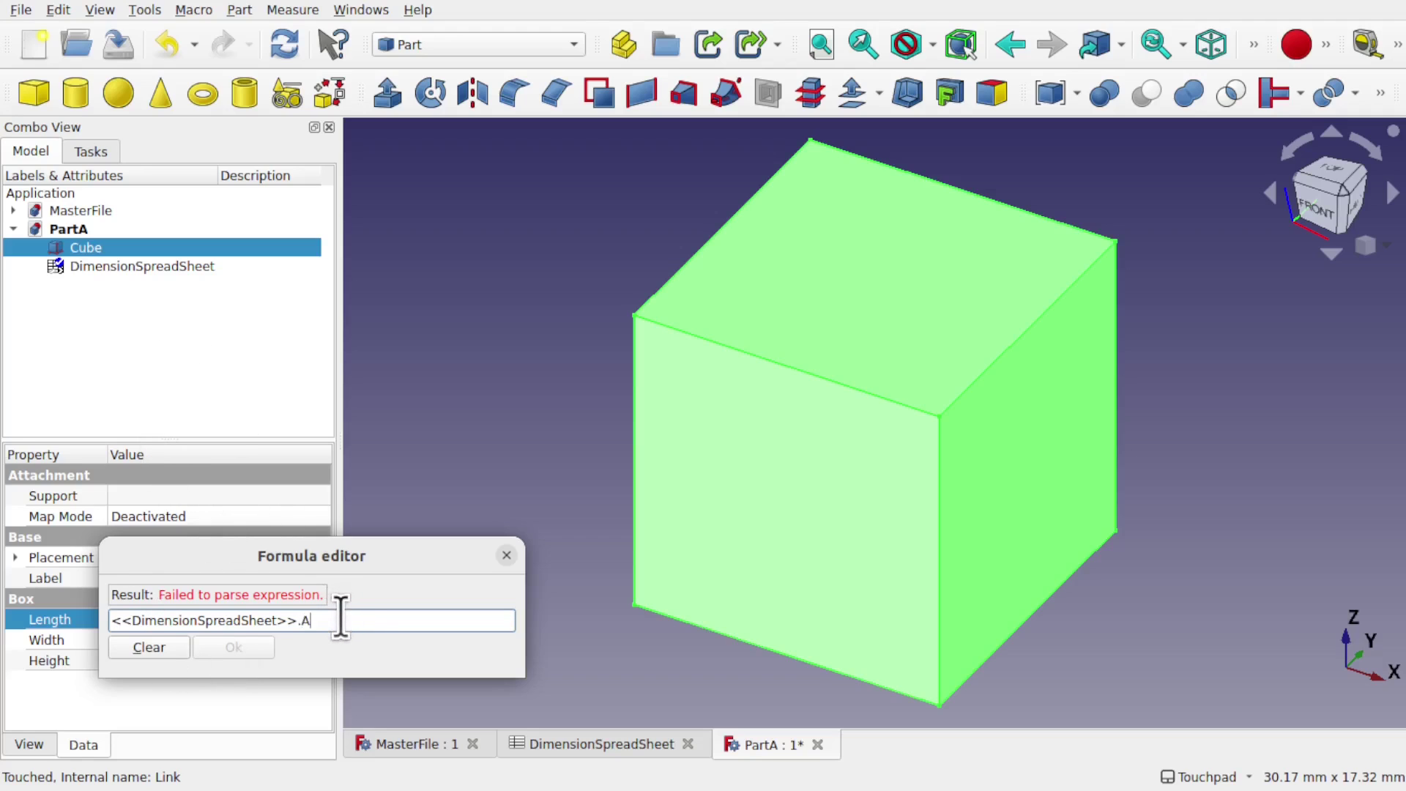
{"action": "type", "text": "1"}
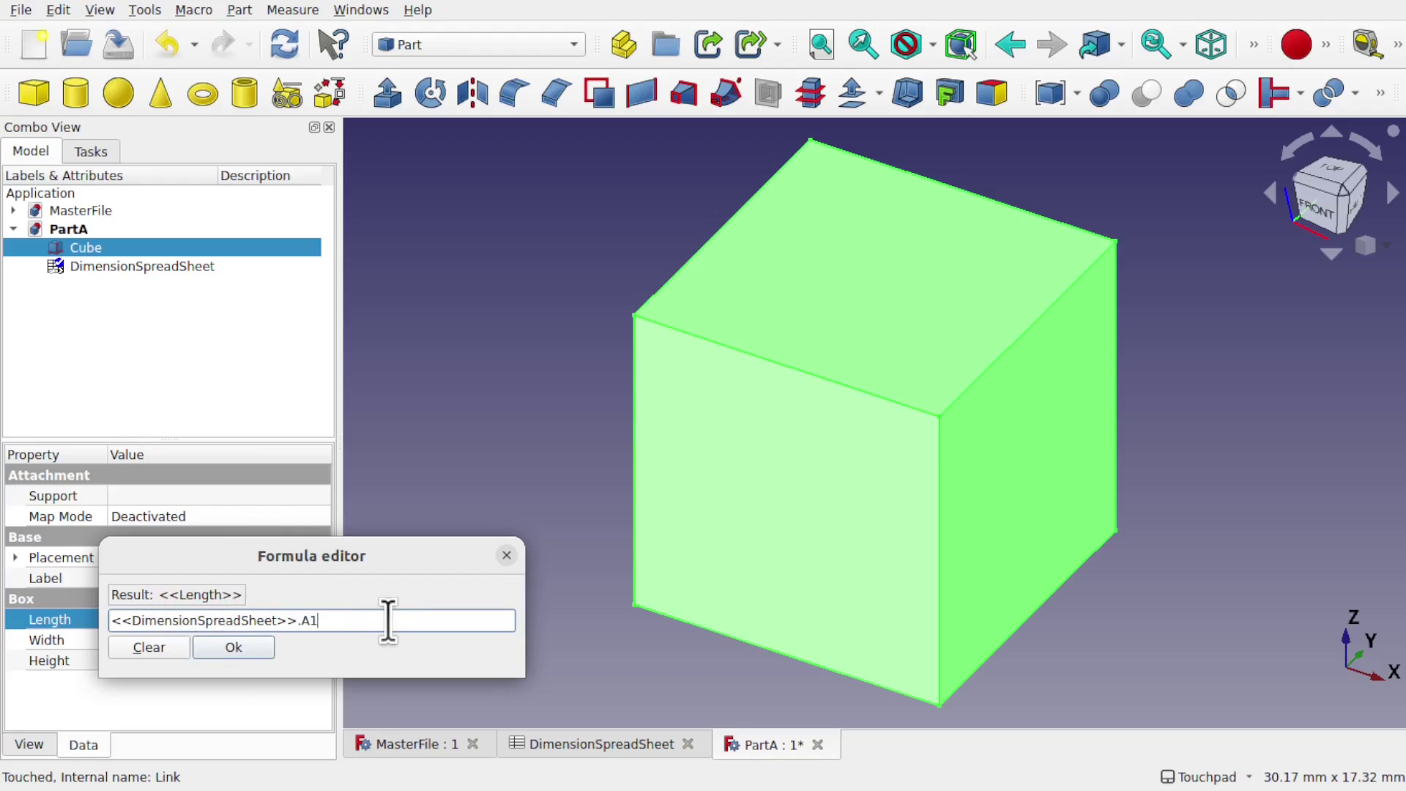
{"action": "key", "text": "BackSpace"}
{"action": "type", "text": "2"}
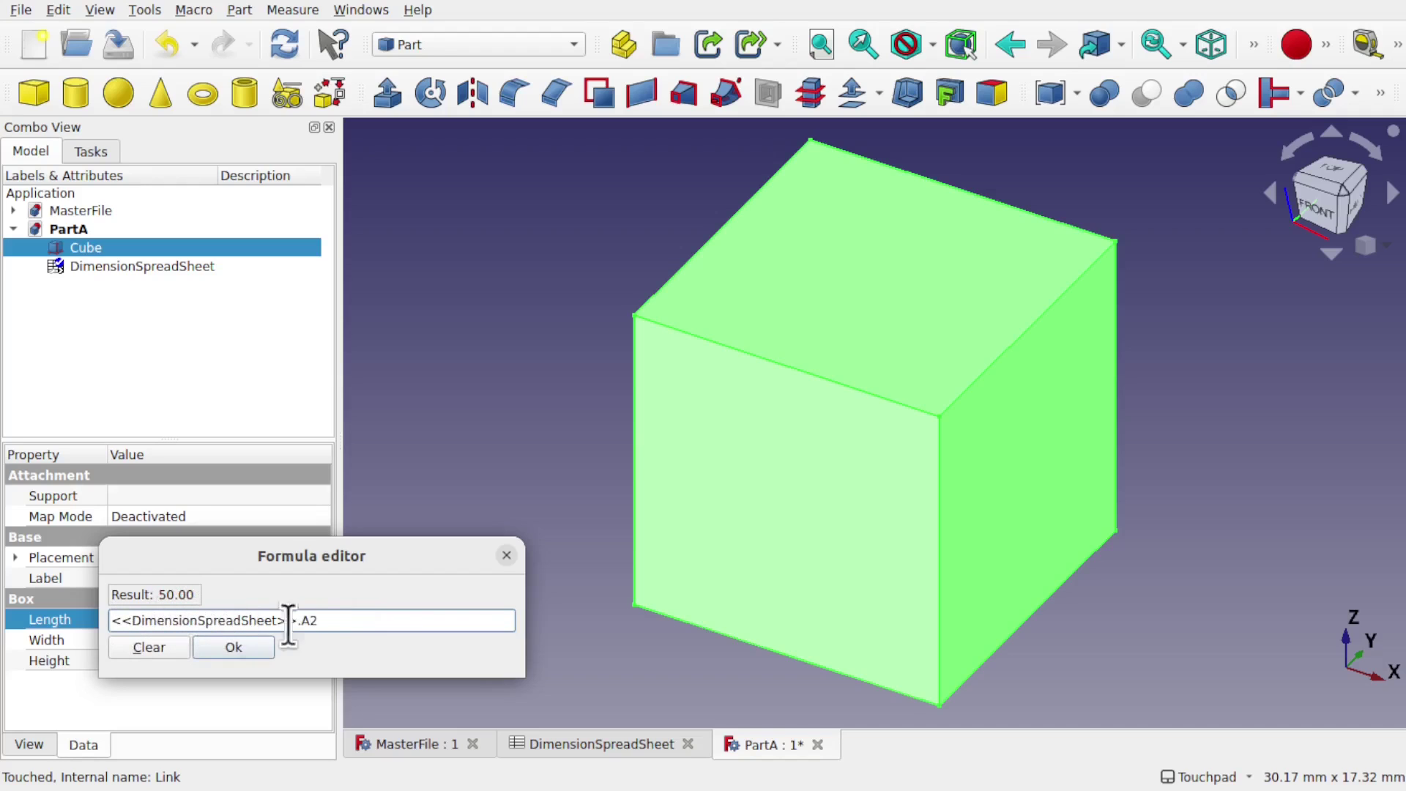
{"action": "left_click", "coordinate": [233, 647]}
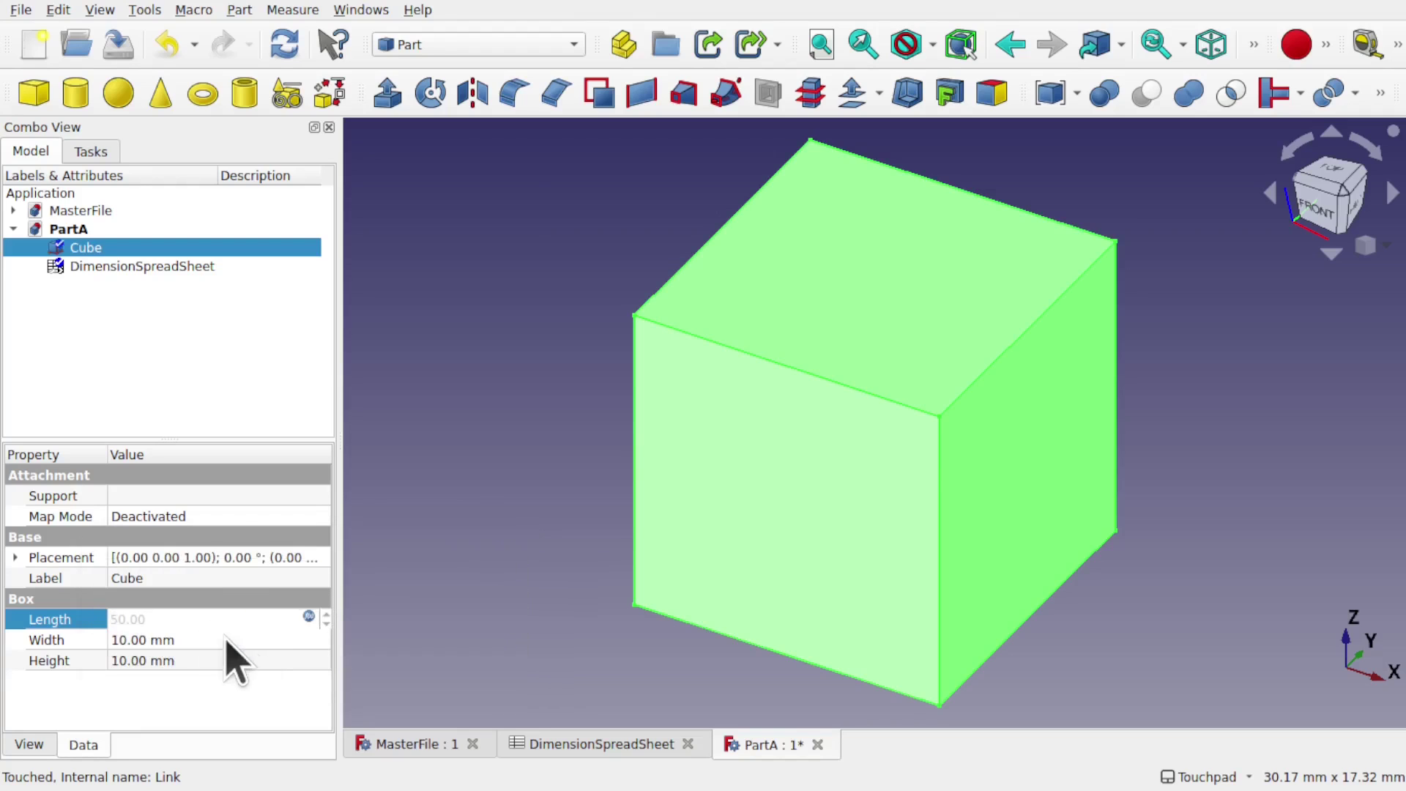
{"action": "left_click", "coordinate": [488, 384]}
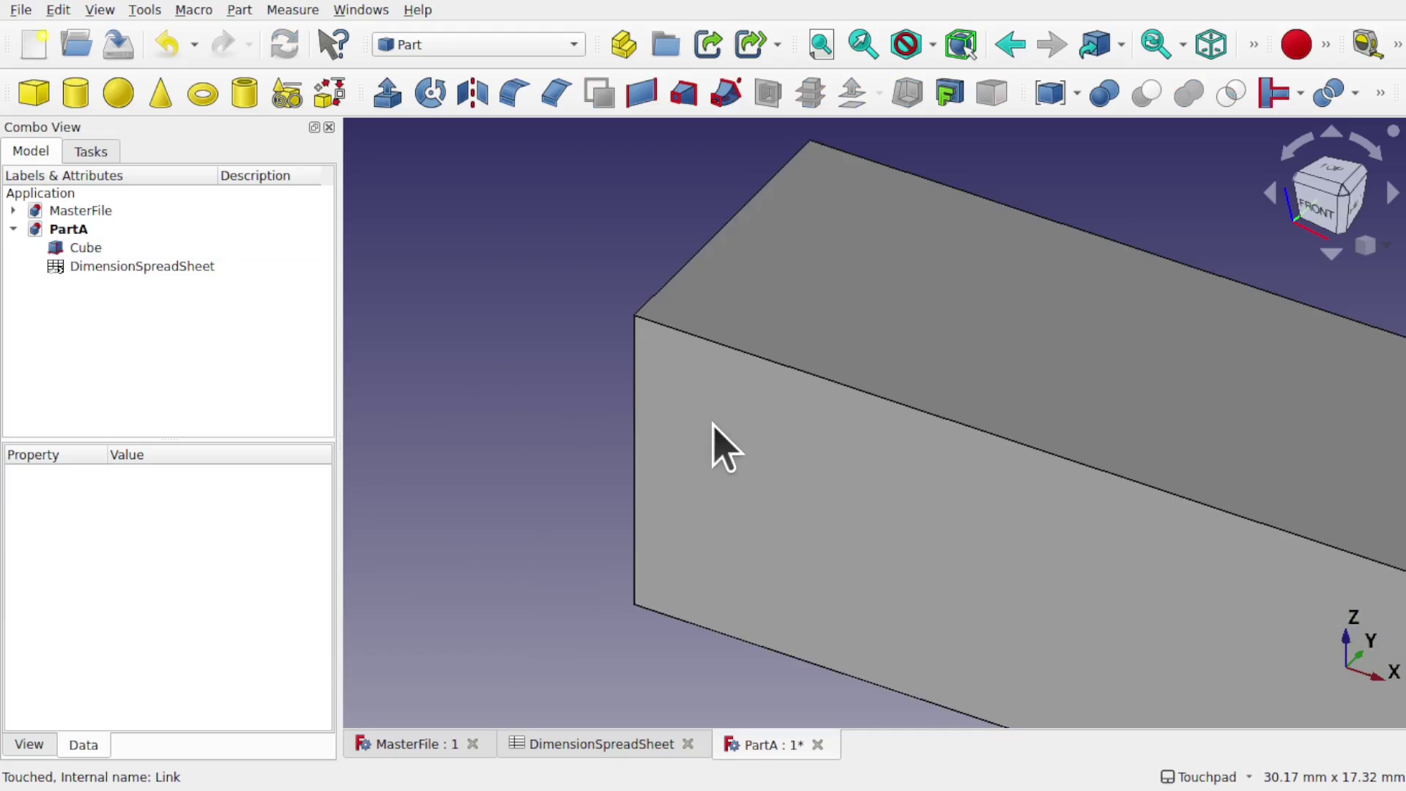
{"action": "scroll", "coordinate": [712, 445], "scroll_direction": "down", "scroll_amount": 5}
{"action": "middle_click_drag", "start_coordinate": [973, 512], "coordinate": [665, 380]}
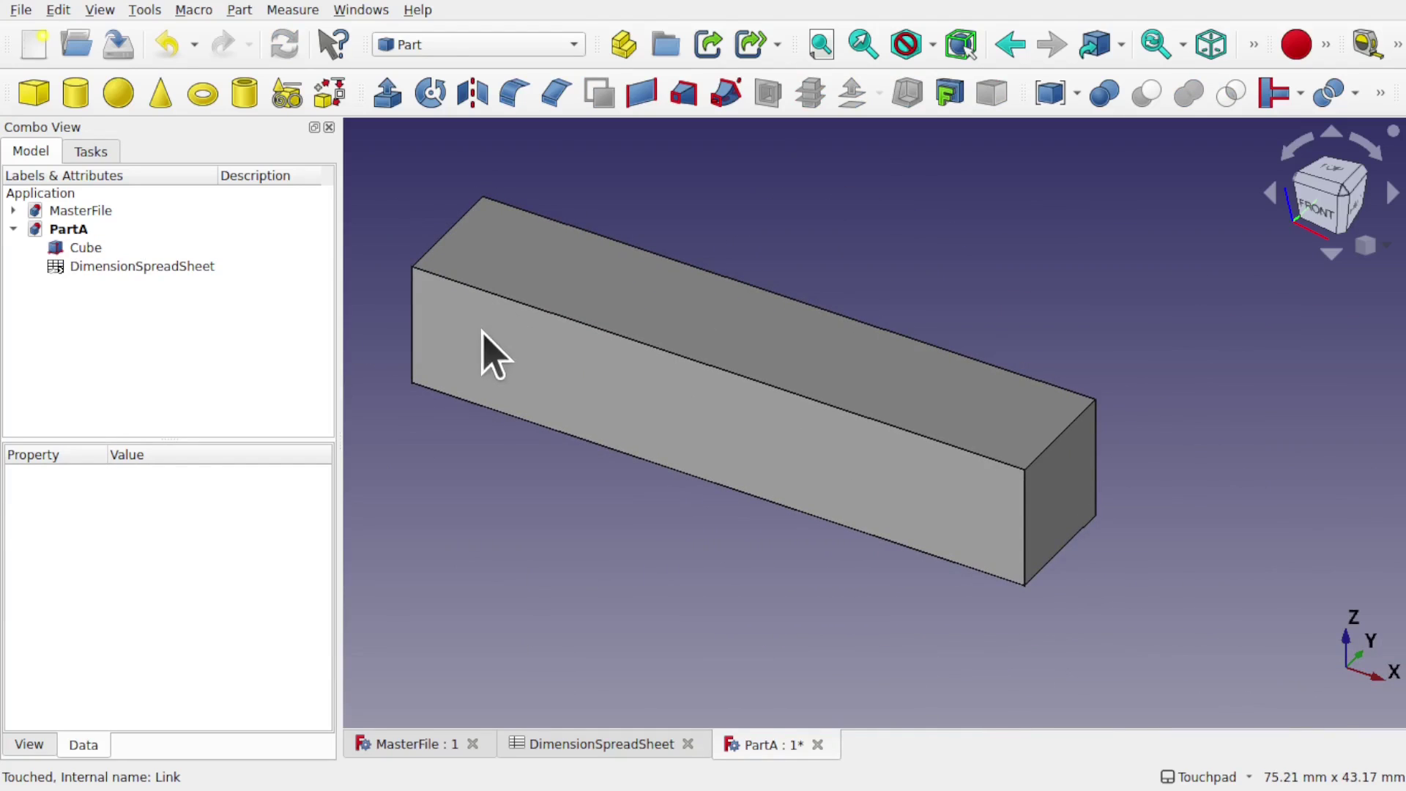
Set cell A2 under Length in MasterFile's DimensionSpreadSheet to 2
{"action": "left_click", "coordinate": [102, 213]}
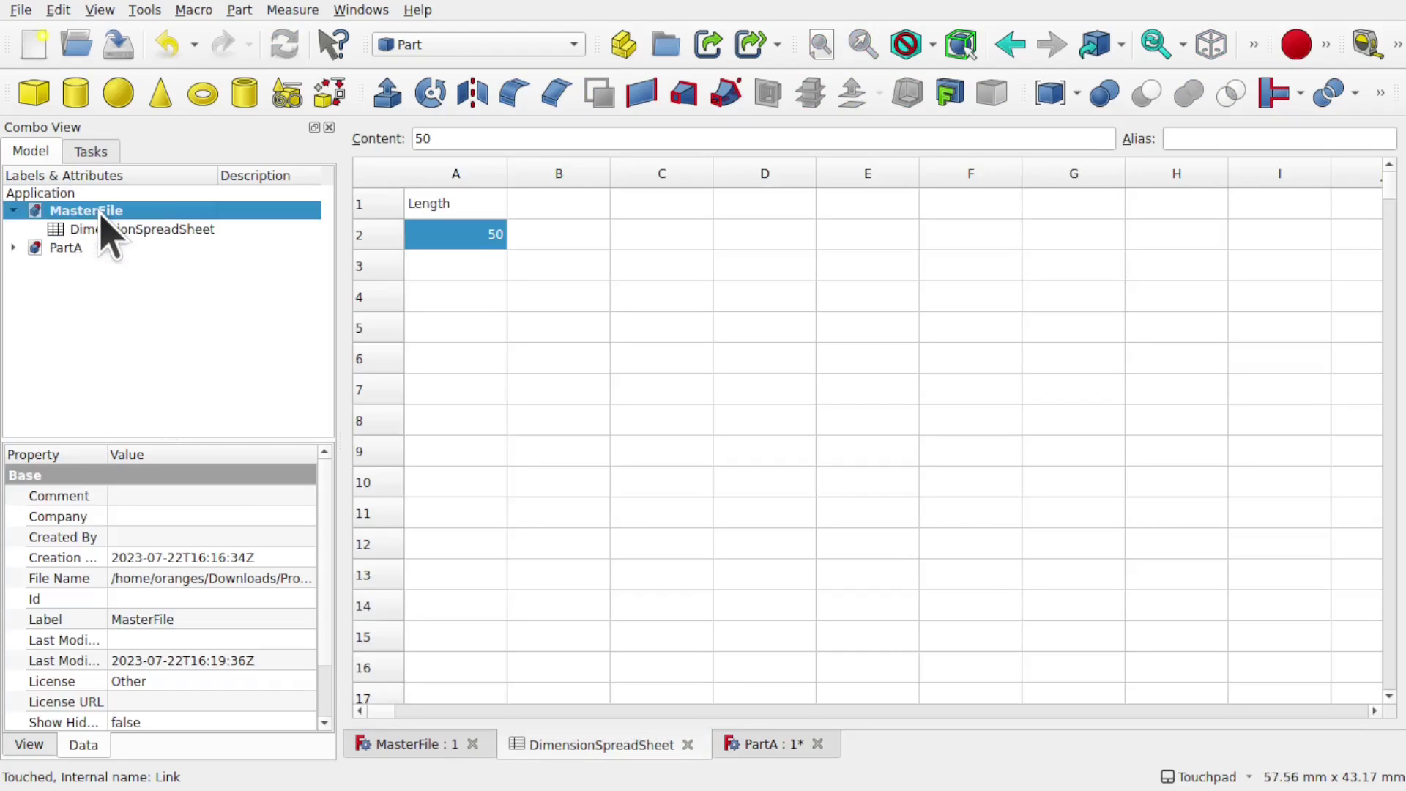
{"action": "left_click", "coordinate": [136, 228]}
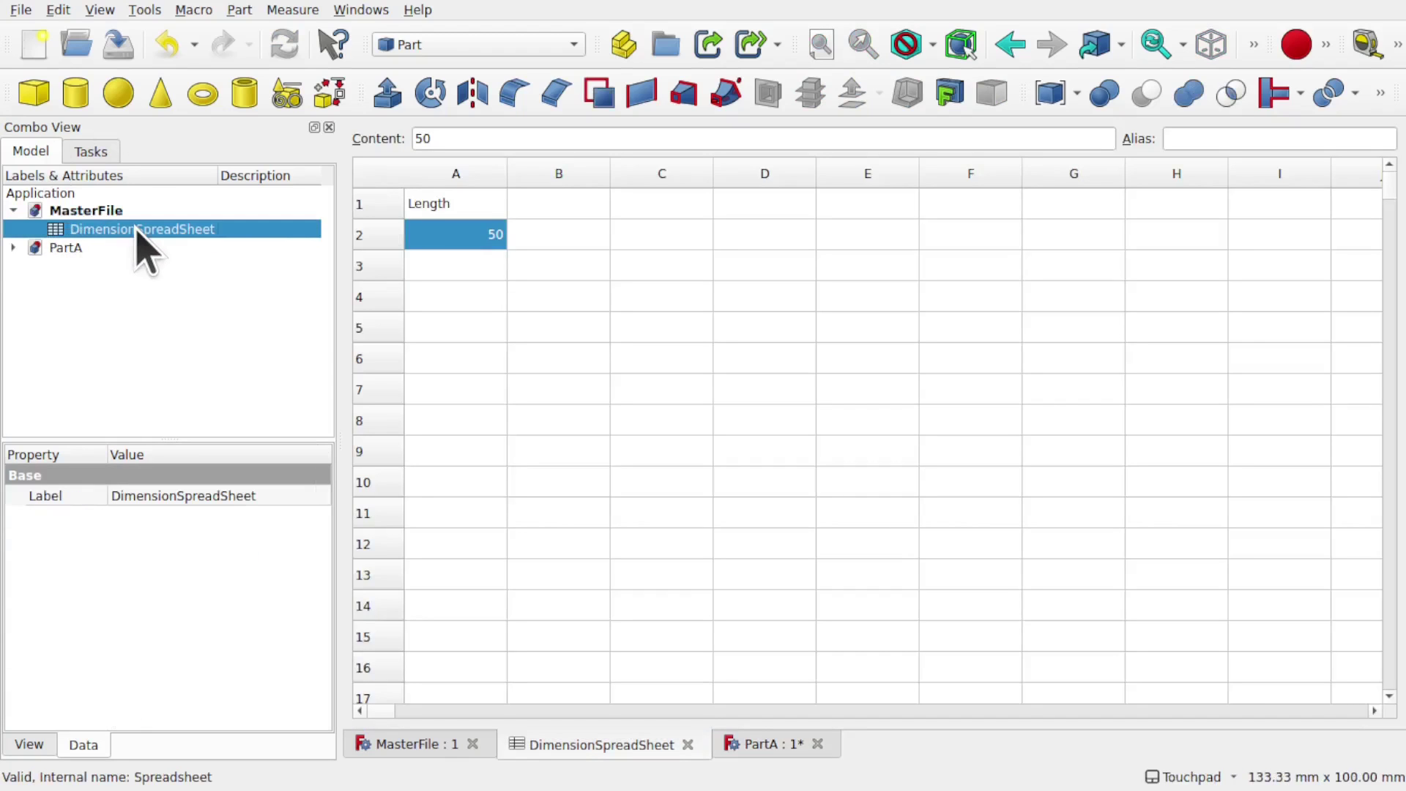
{"action": "double_click", "coordinate": [484, 236]}
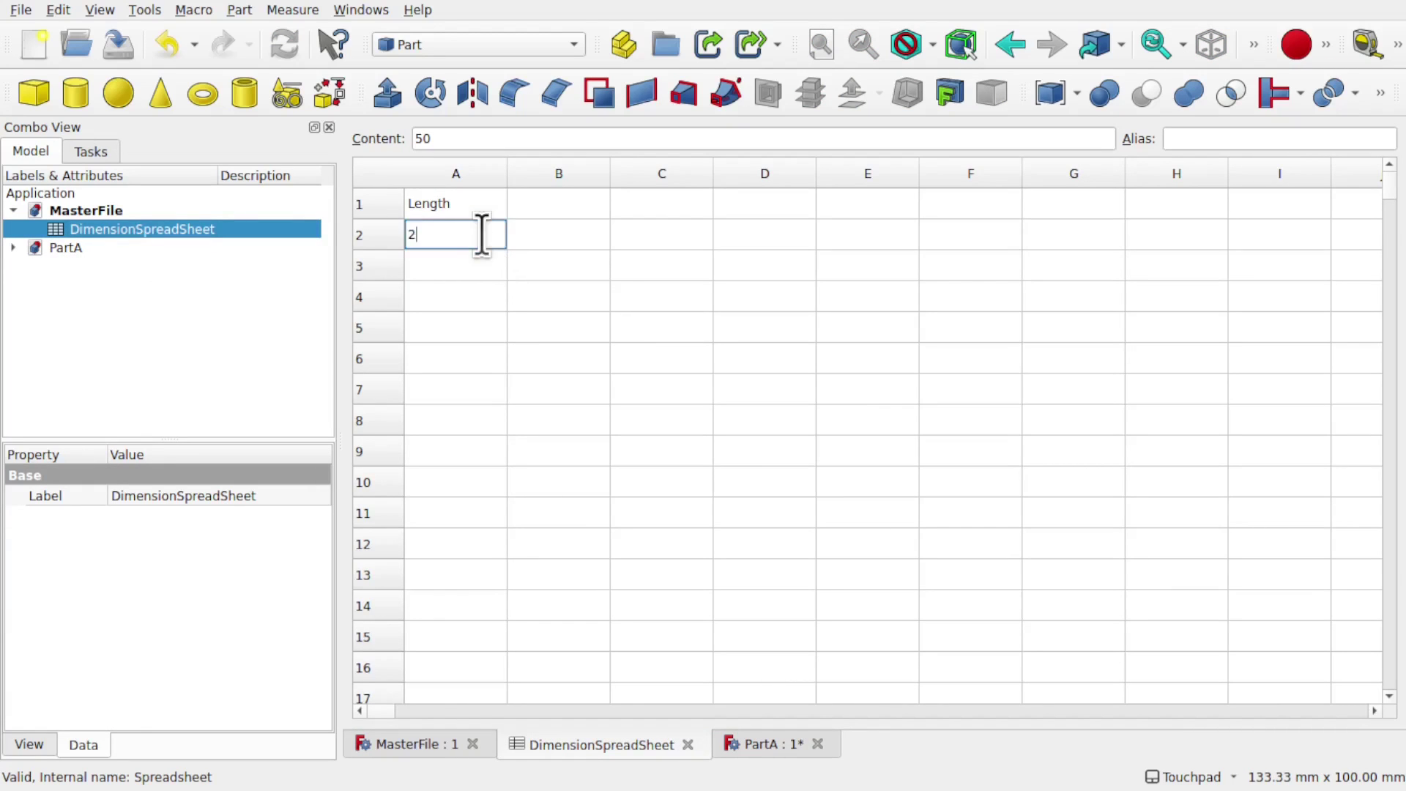
{"action": "type", "text": "2"}
{"action": "left_click", "coordinate": [439, 265]}
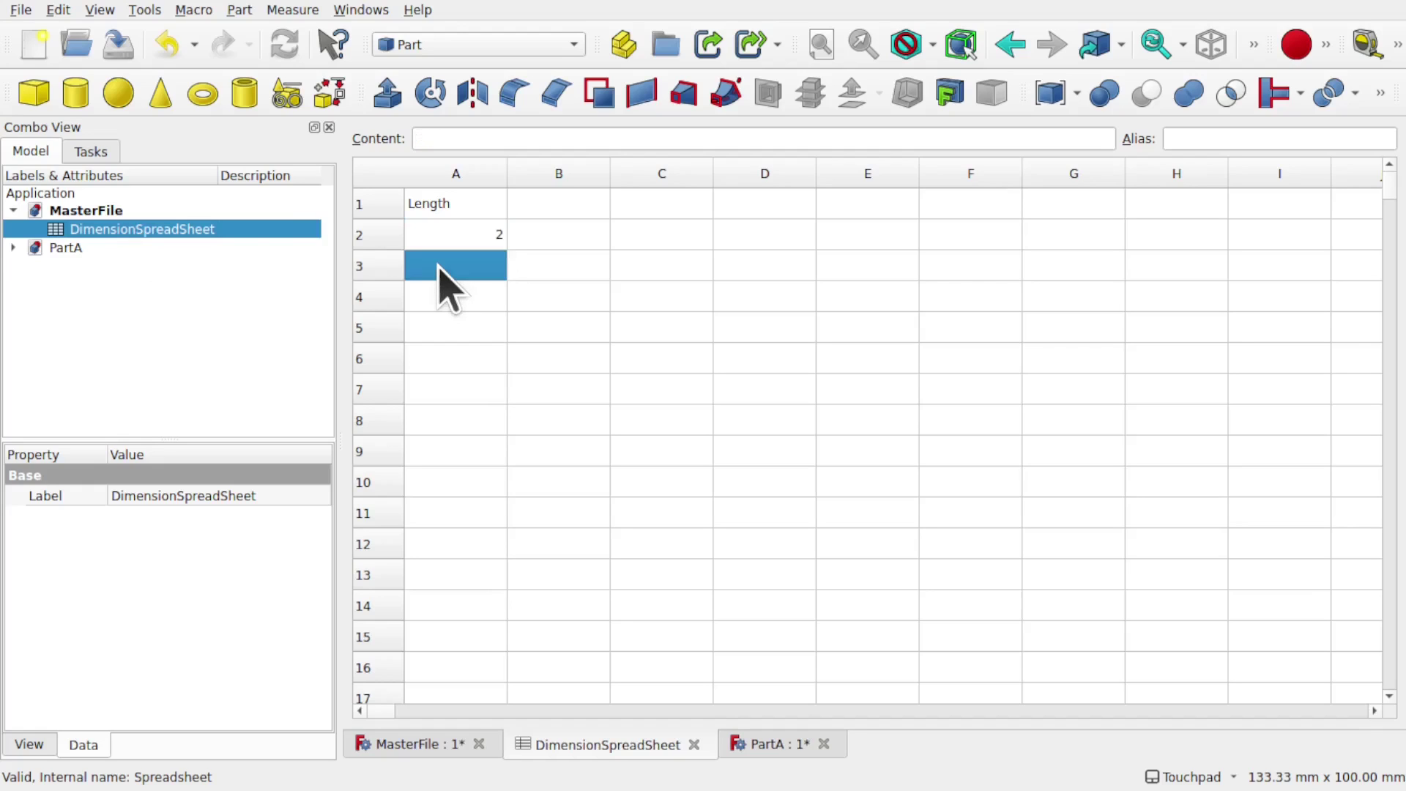
Return to the PartA document and refresh it to apply the changed spreadsheet length to the cube
{"action": "left_click", "coordinate": [13, 248]}
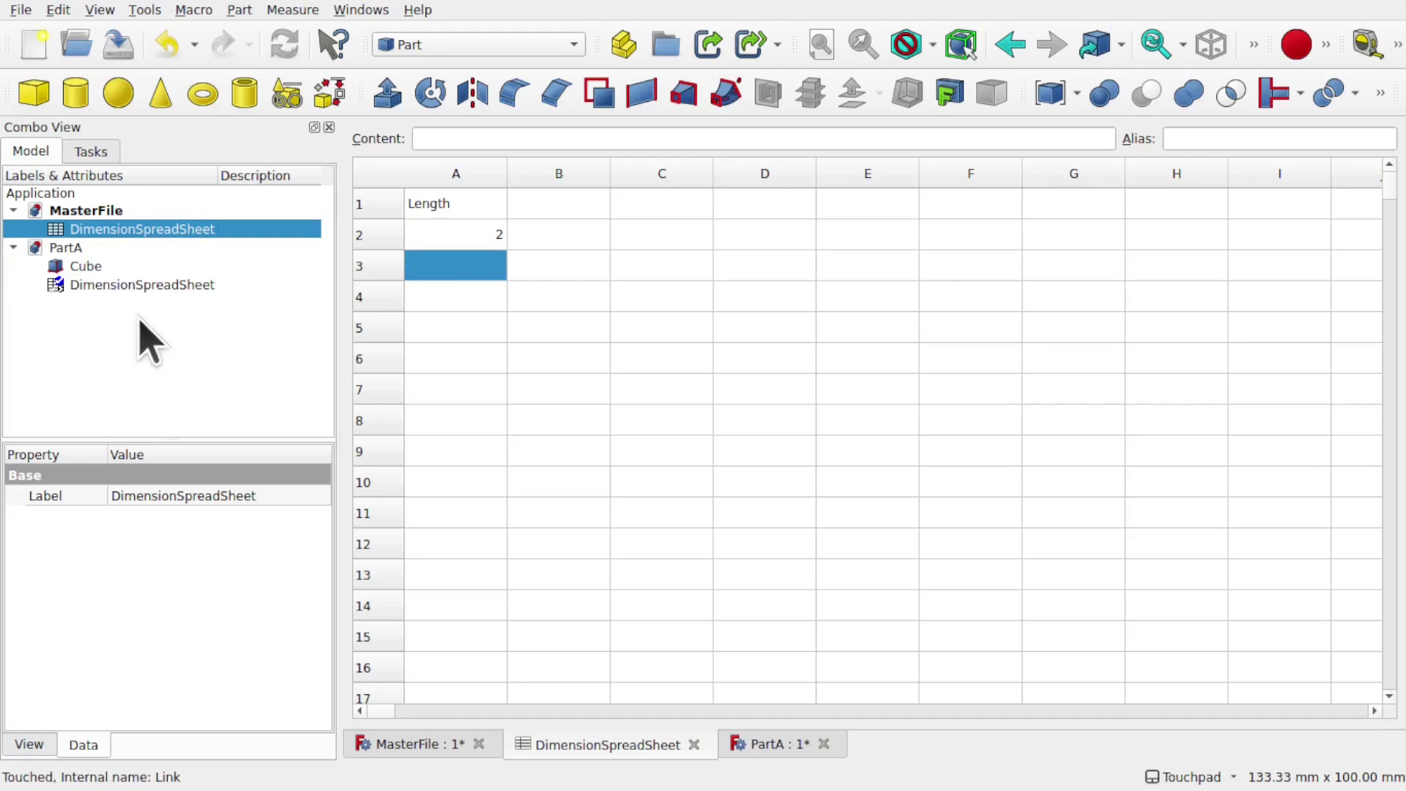
{"action": "left_click", "coordinate": [63, 249]}
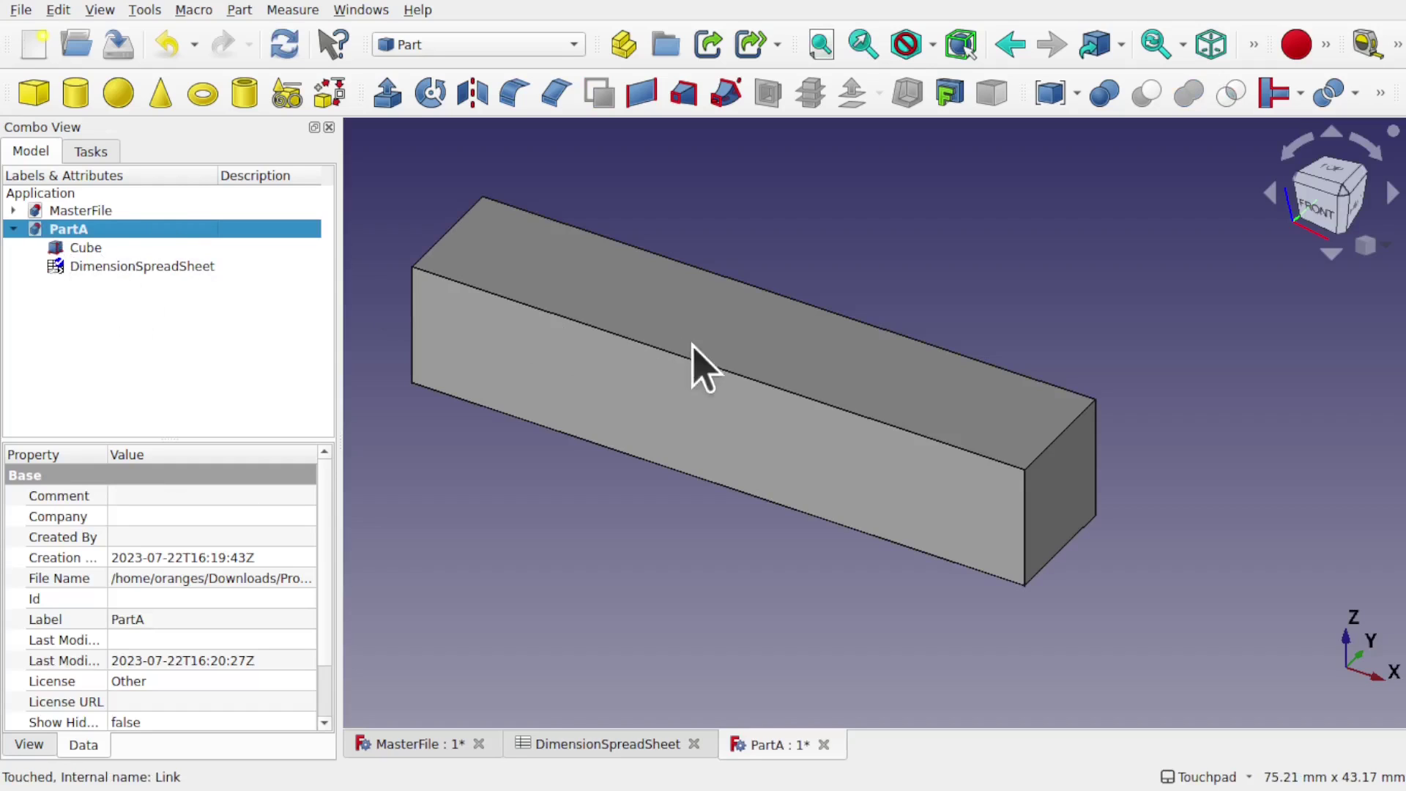
{"action": "double_click", "coordinate": [100, 268]}
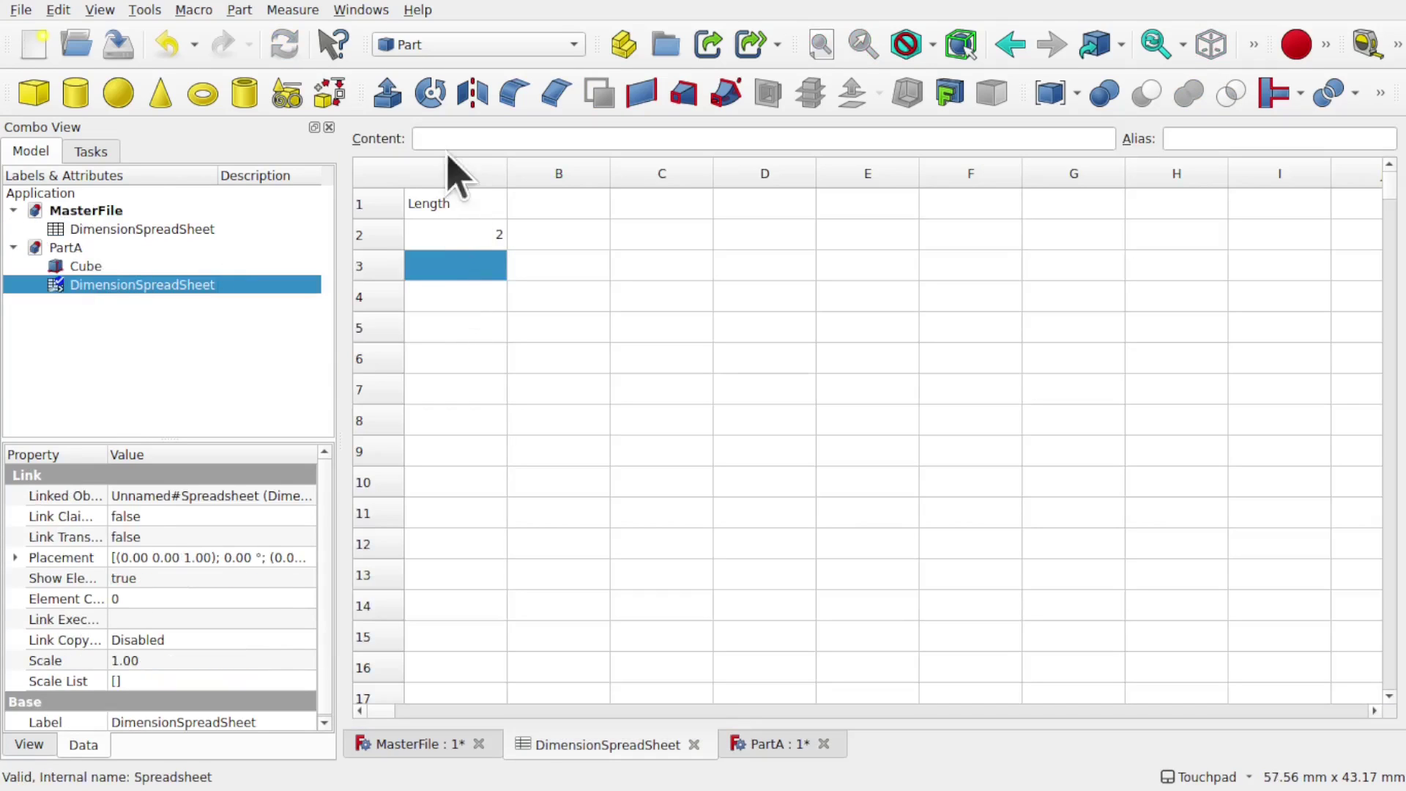
{"action": "double_click", "coordinate": [71, 248]}
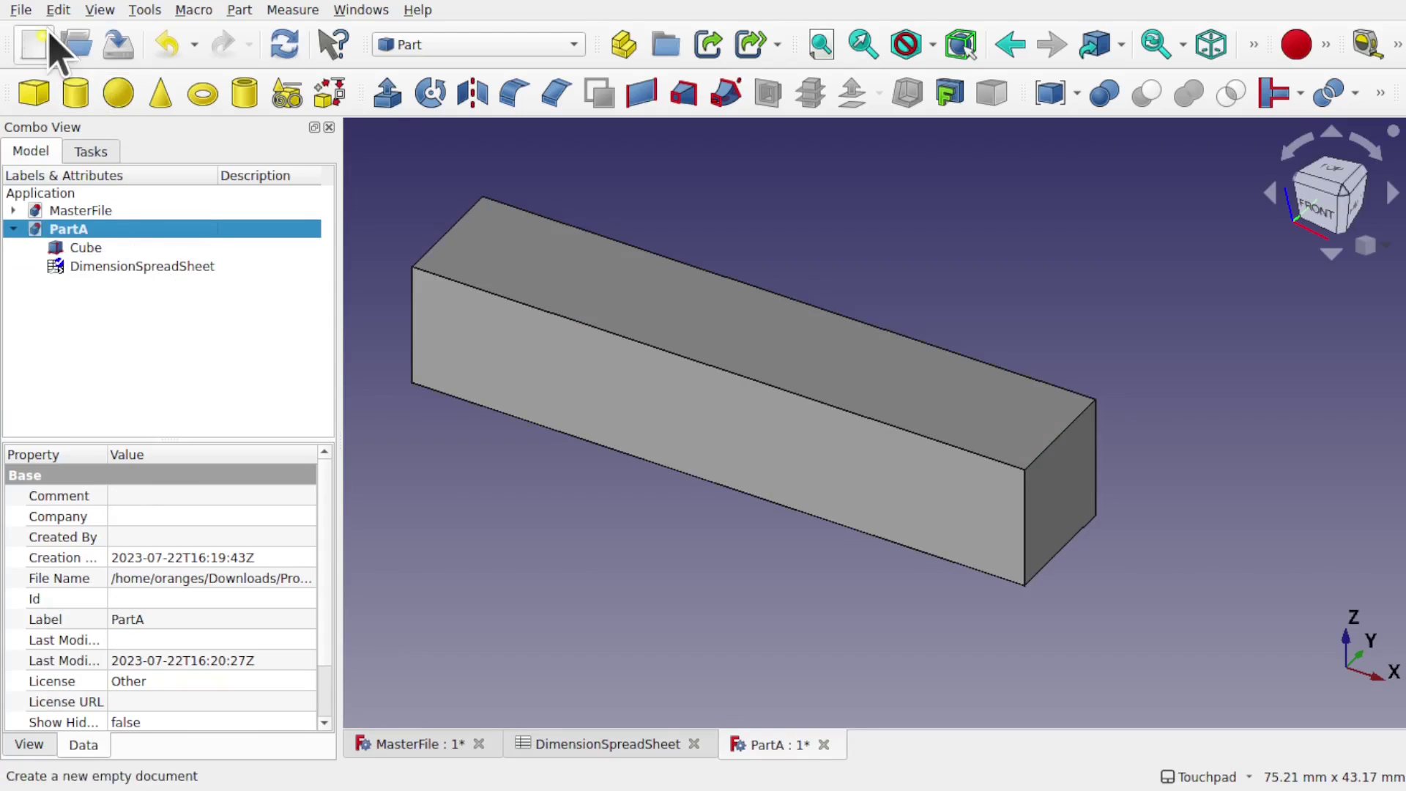
{"action": "left_click", "coordinate": [59, 10]}
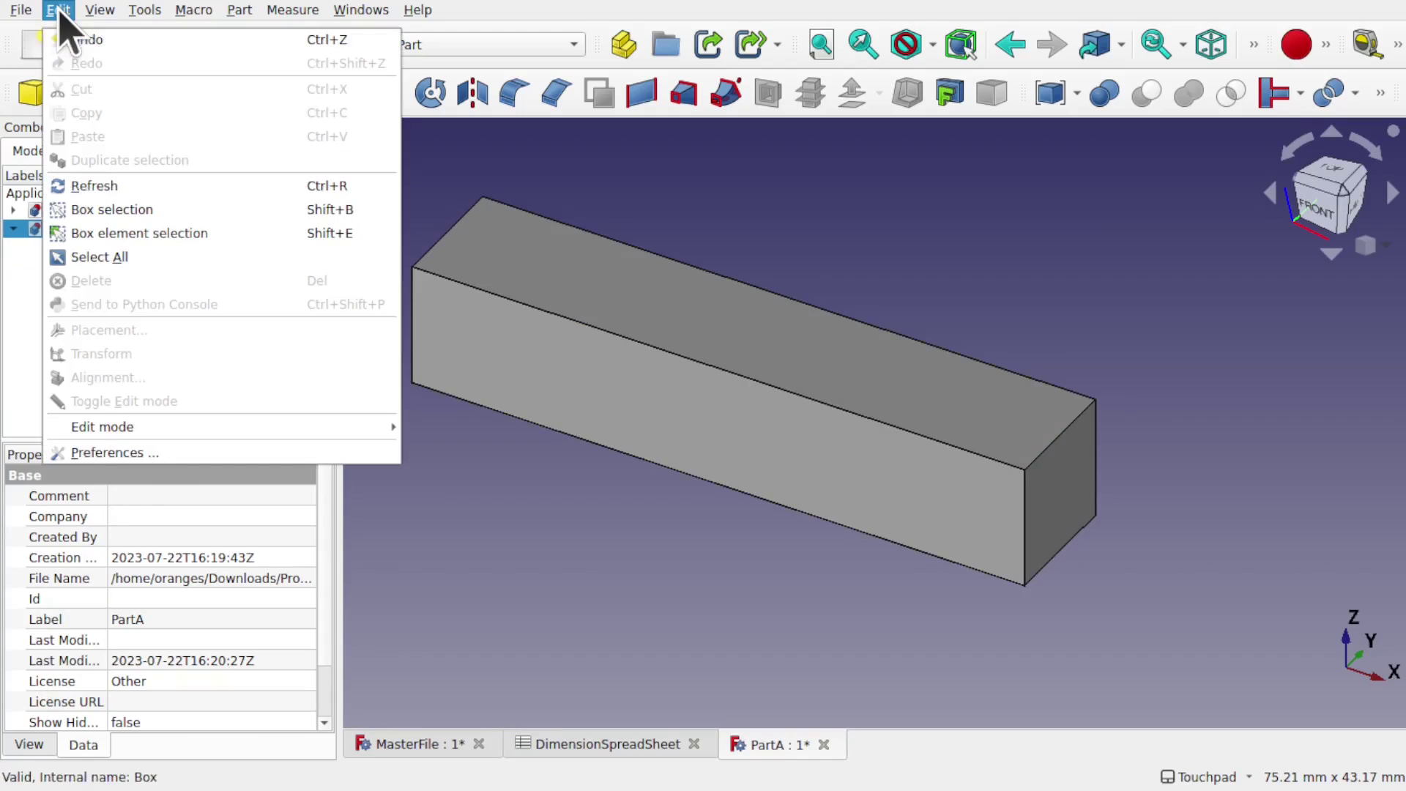
{"action": "left_click", "coordinate": [130, 186]}
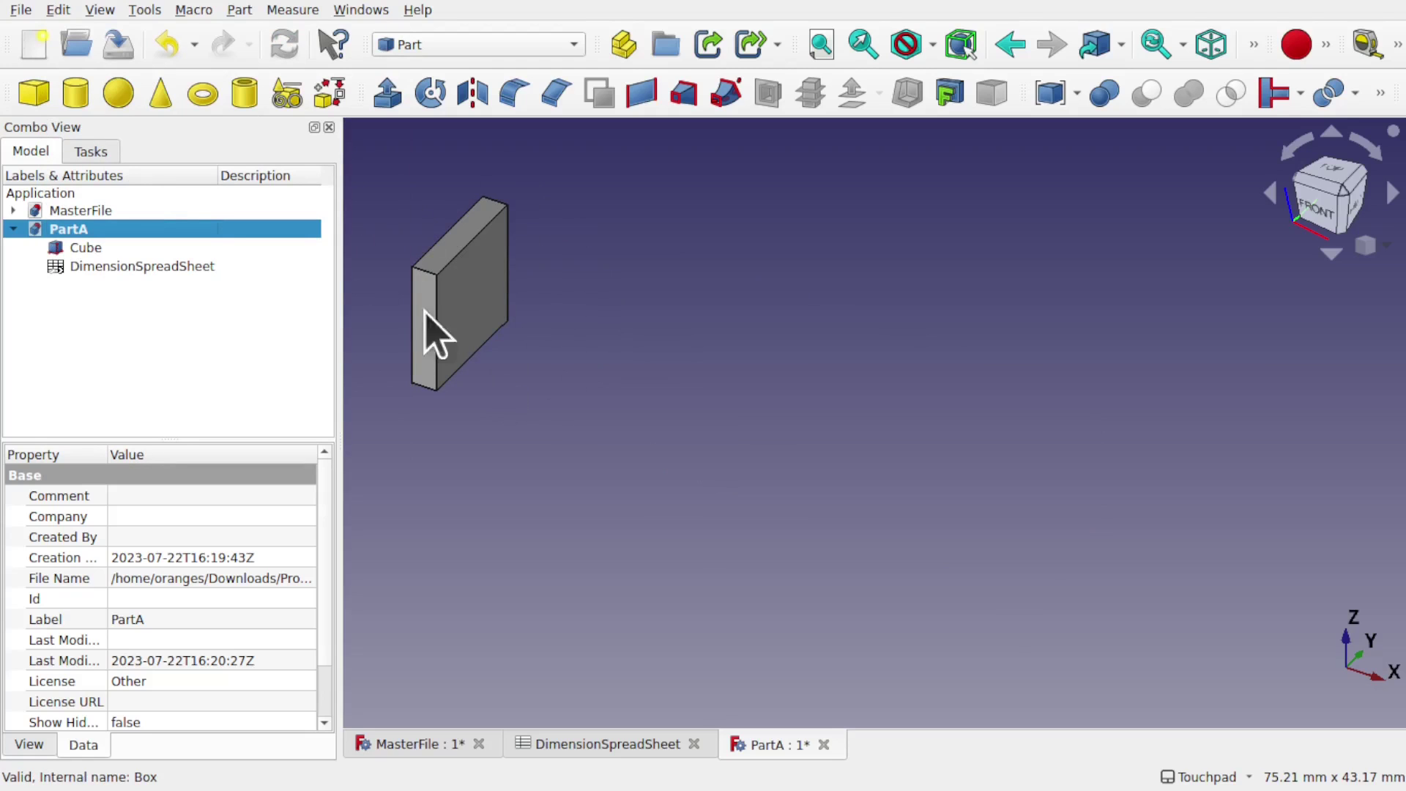
Save PartA together with its dependent files and close all open documents
{"action": "key", "text": "ctrl+s"}
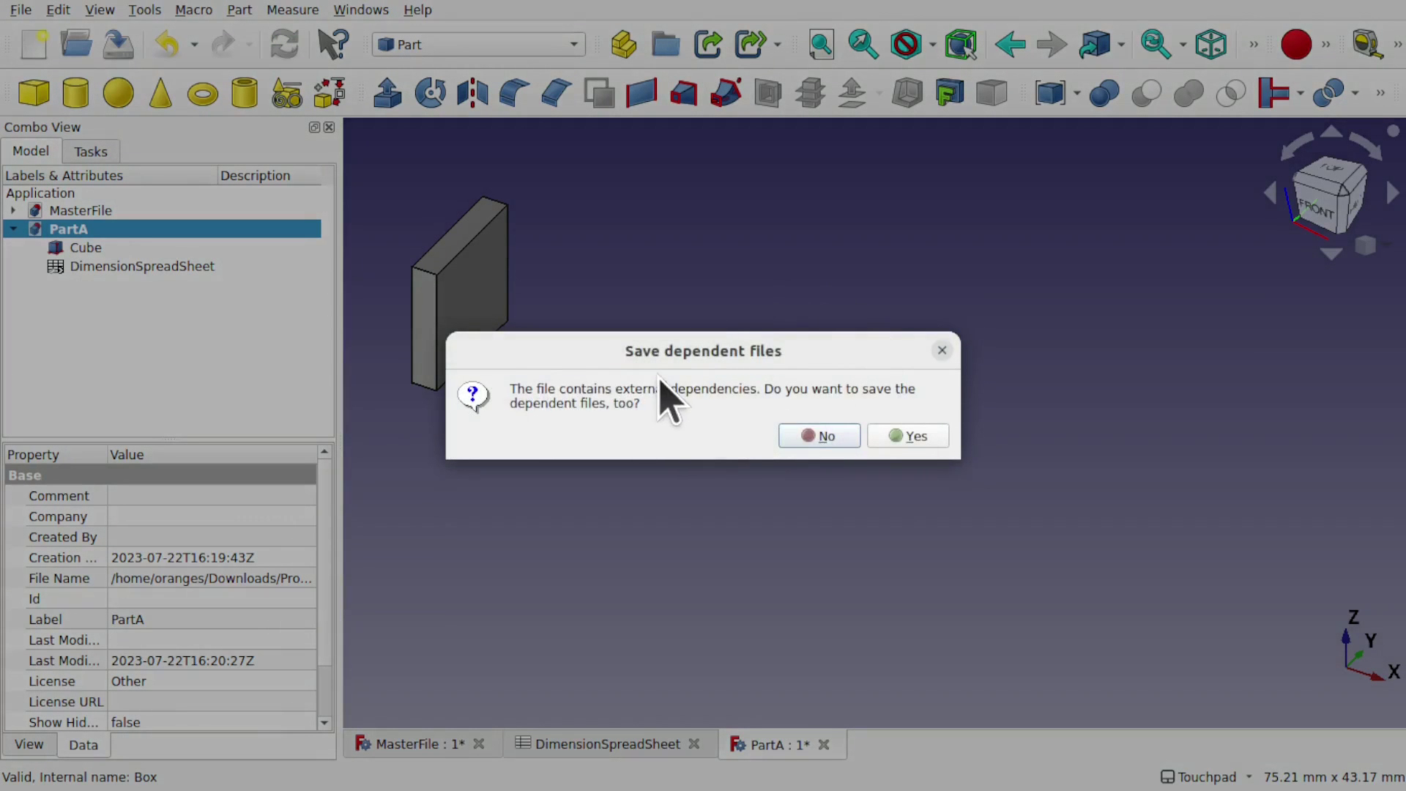
{"action": "left_click", "coordinate": [913, 439]}
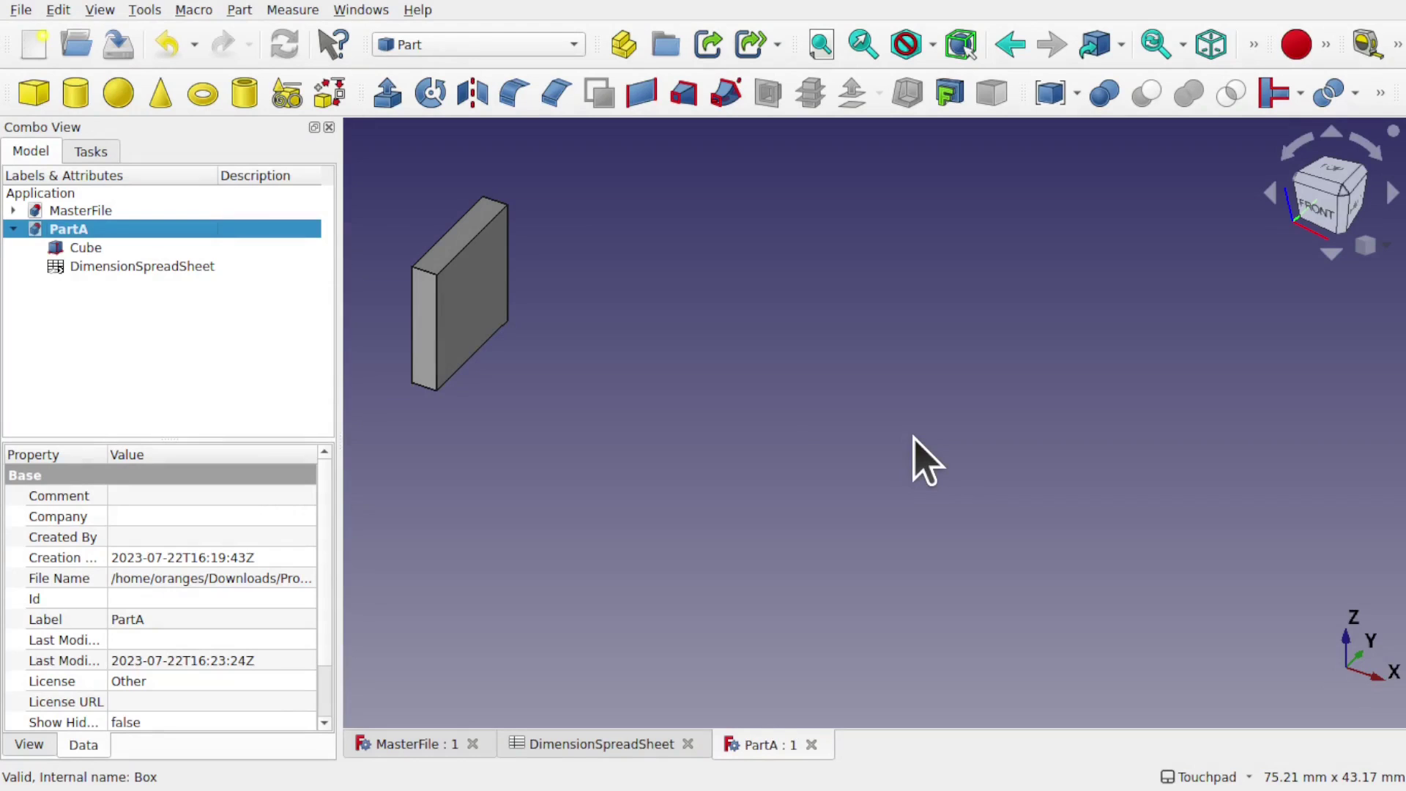
{"action": "left_click", "coordinate": [17, 11]}
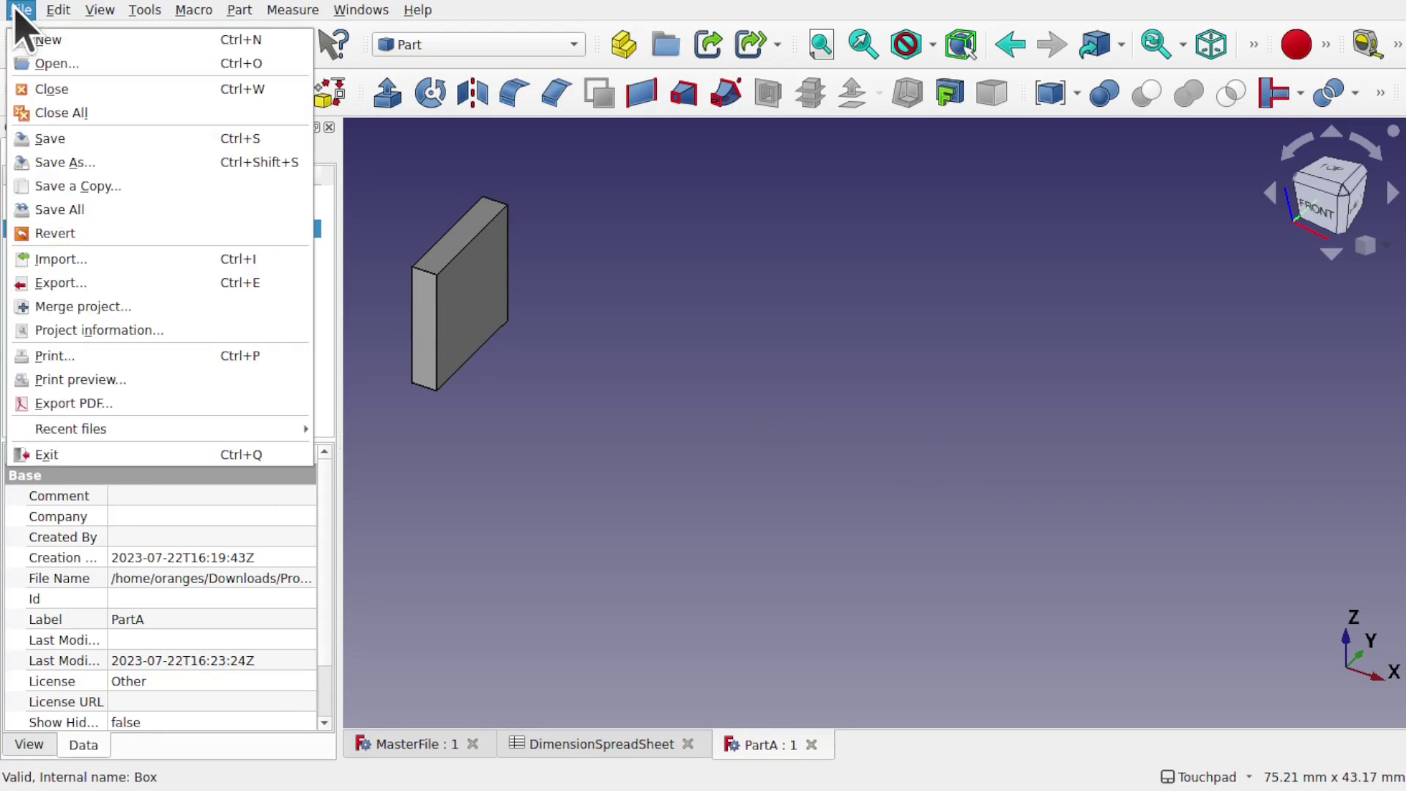
{"action": "left_click", "coordinate": [62, 113]}
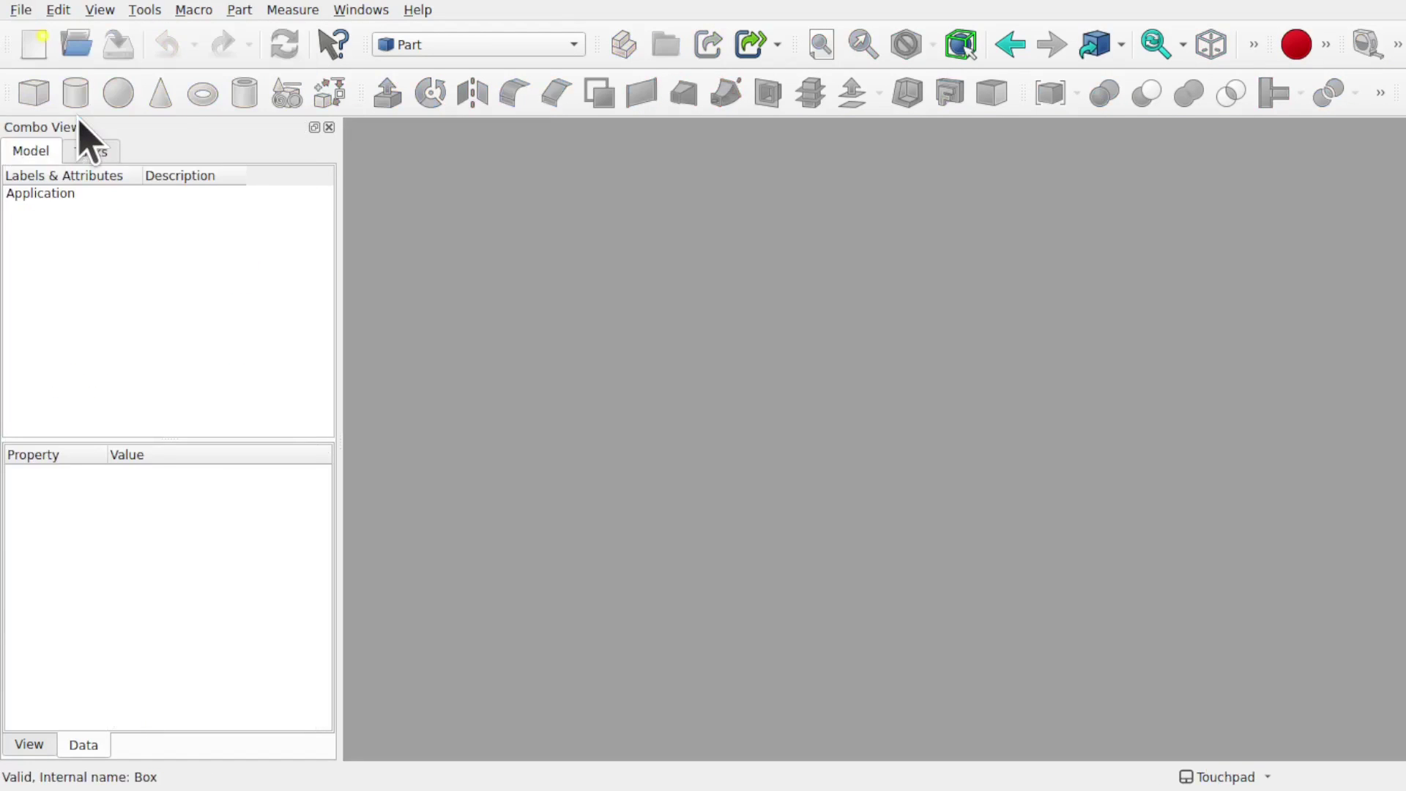
Reopen MasterFile.FCStd on its own and set cell A2 of DimensionSpreadSheet to 100
{"action": "left_click", "coordinate": [21, 9]}
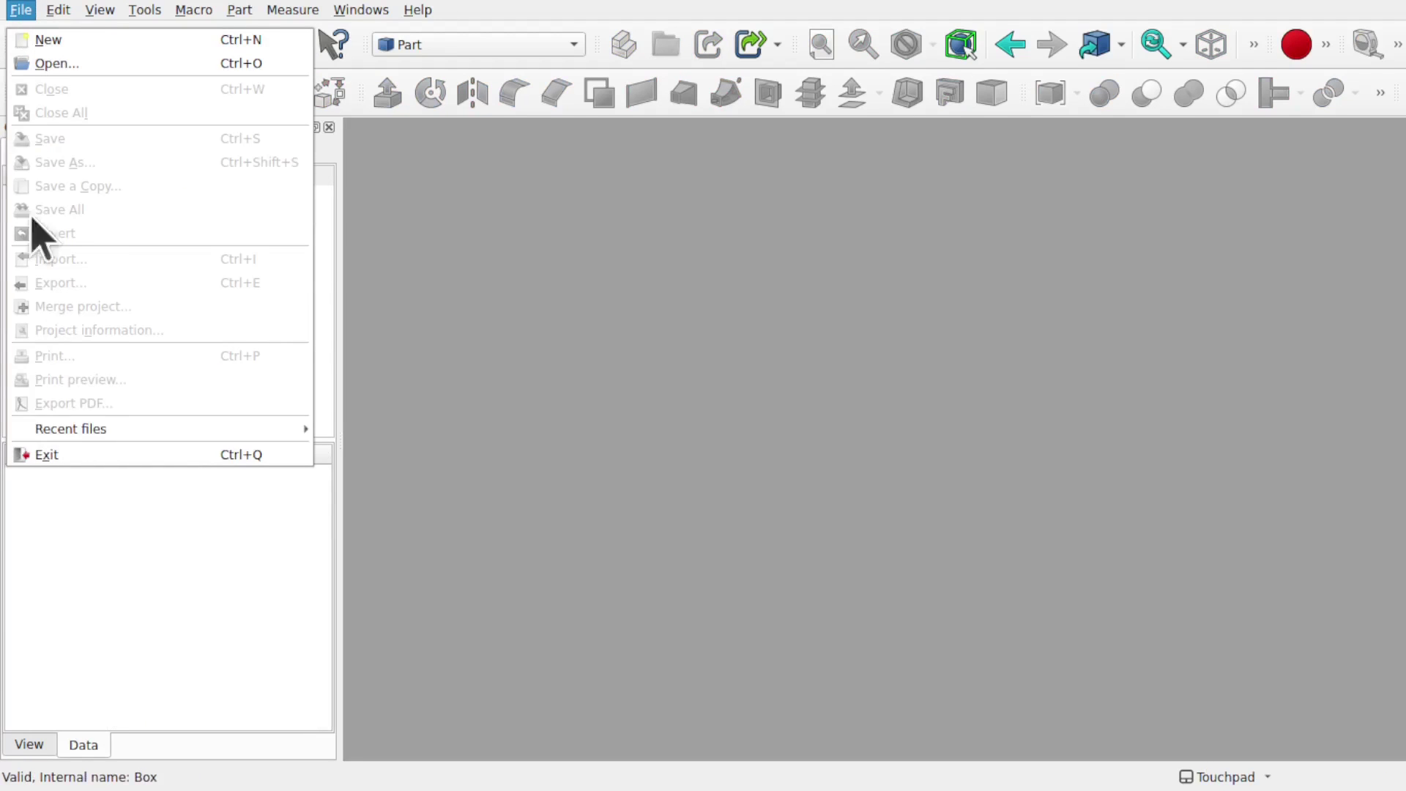
{"action": "mouse_move", "coordinate": [239, 429]}
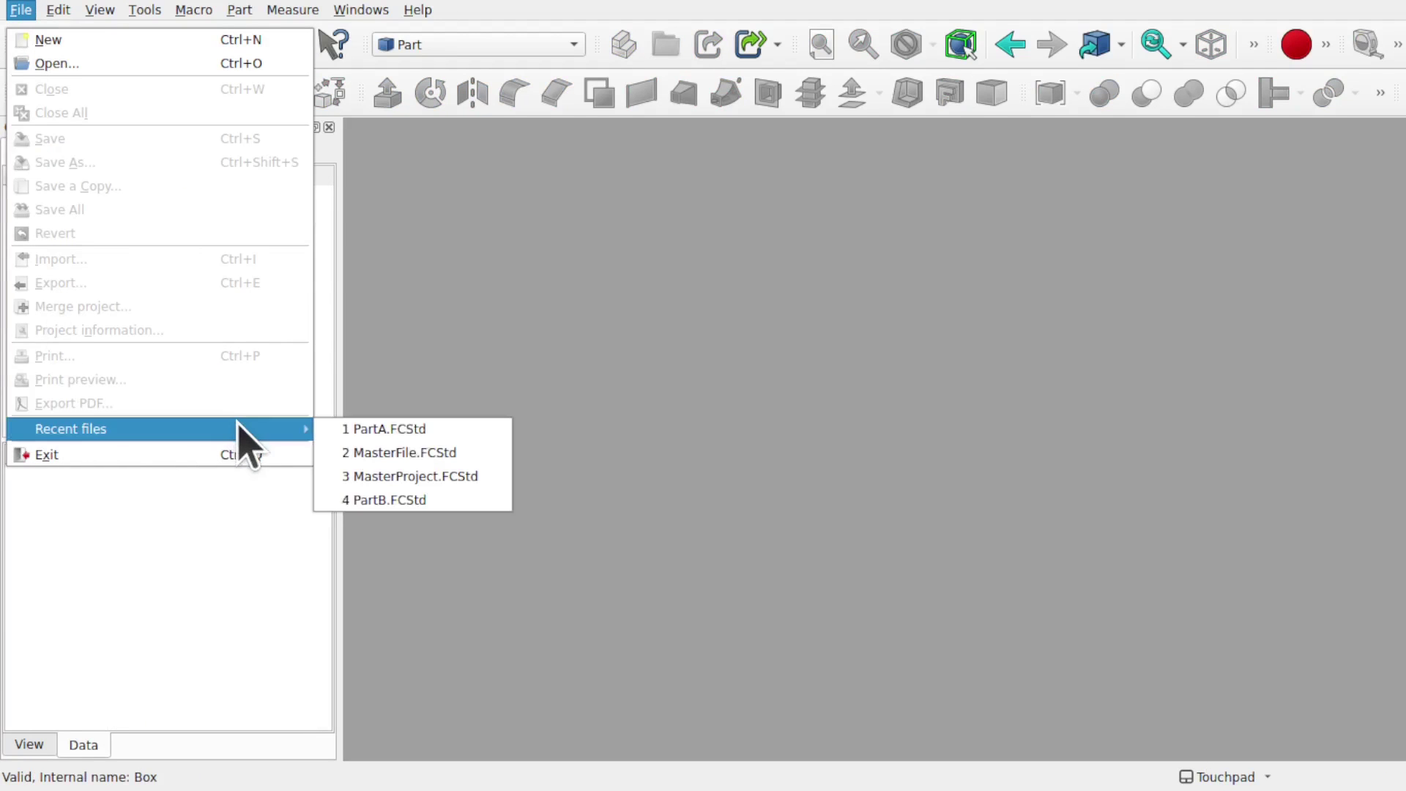
{"action": "left_click", "coordinate": [469, 453]}
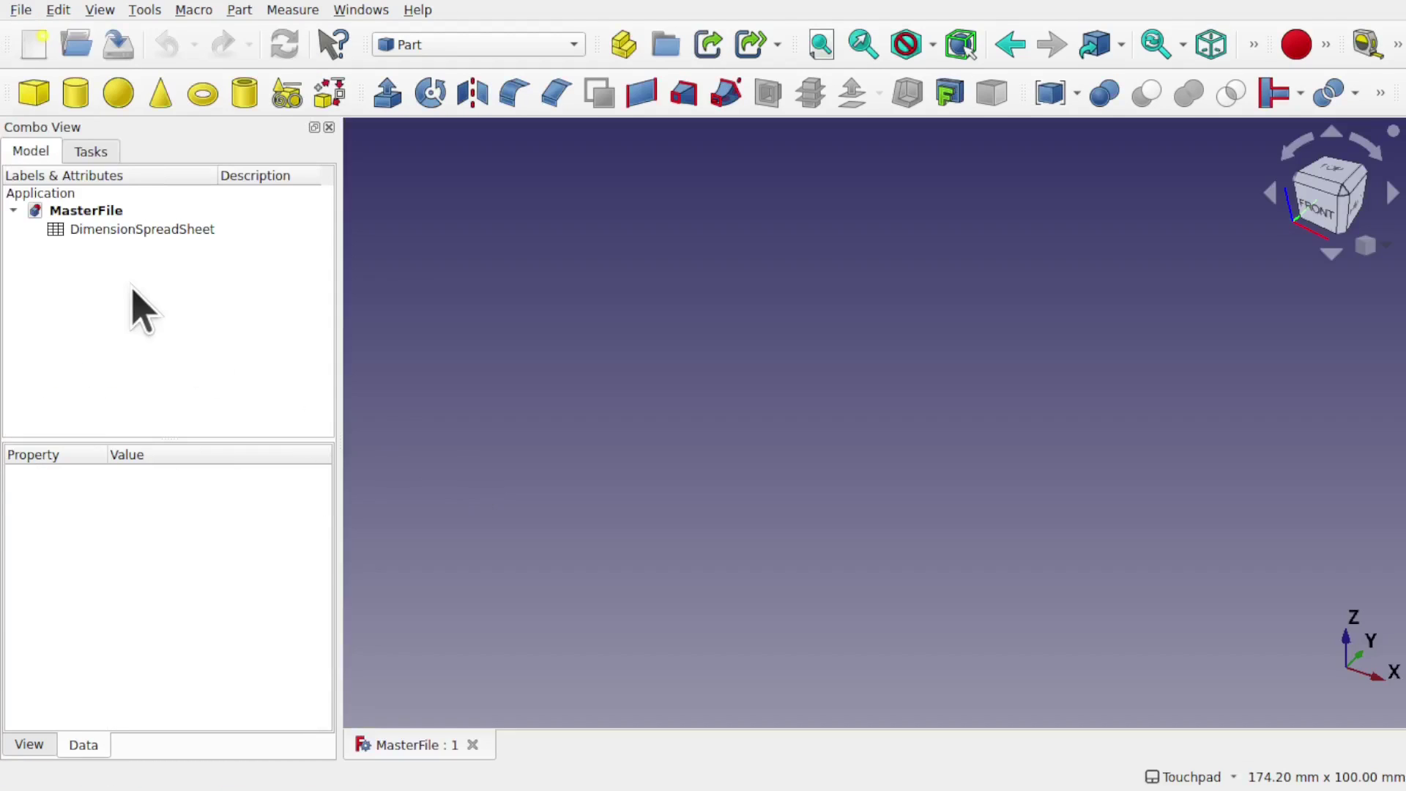
{"action": "double_click", "coordinate": [160, 230]}
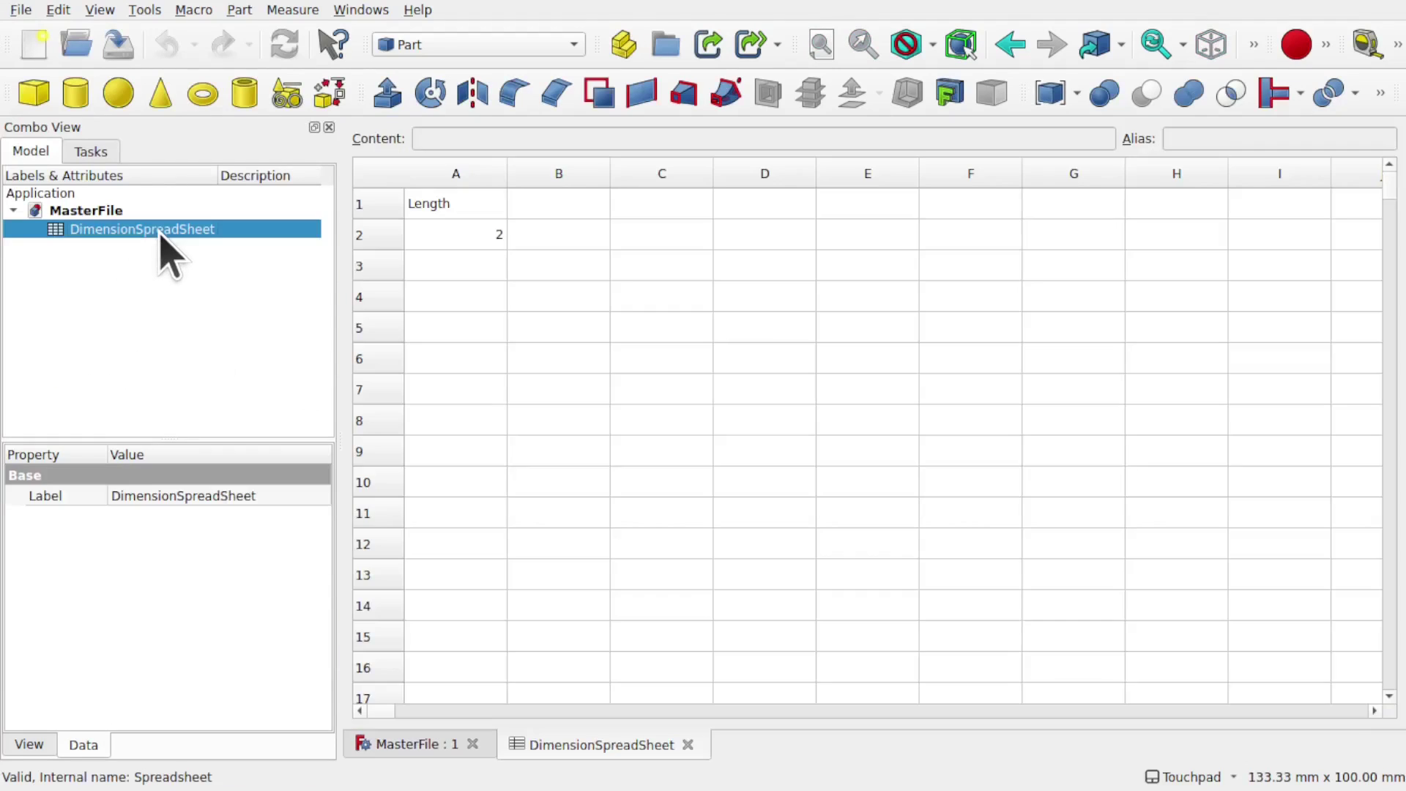
{"action": "double_click", "coordinate": [482, 240]}
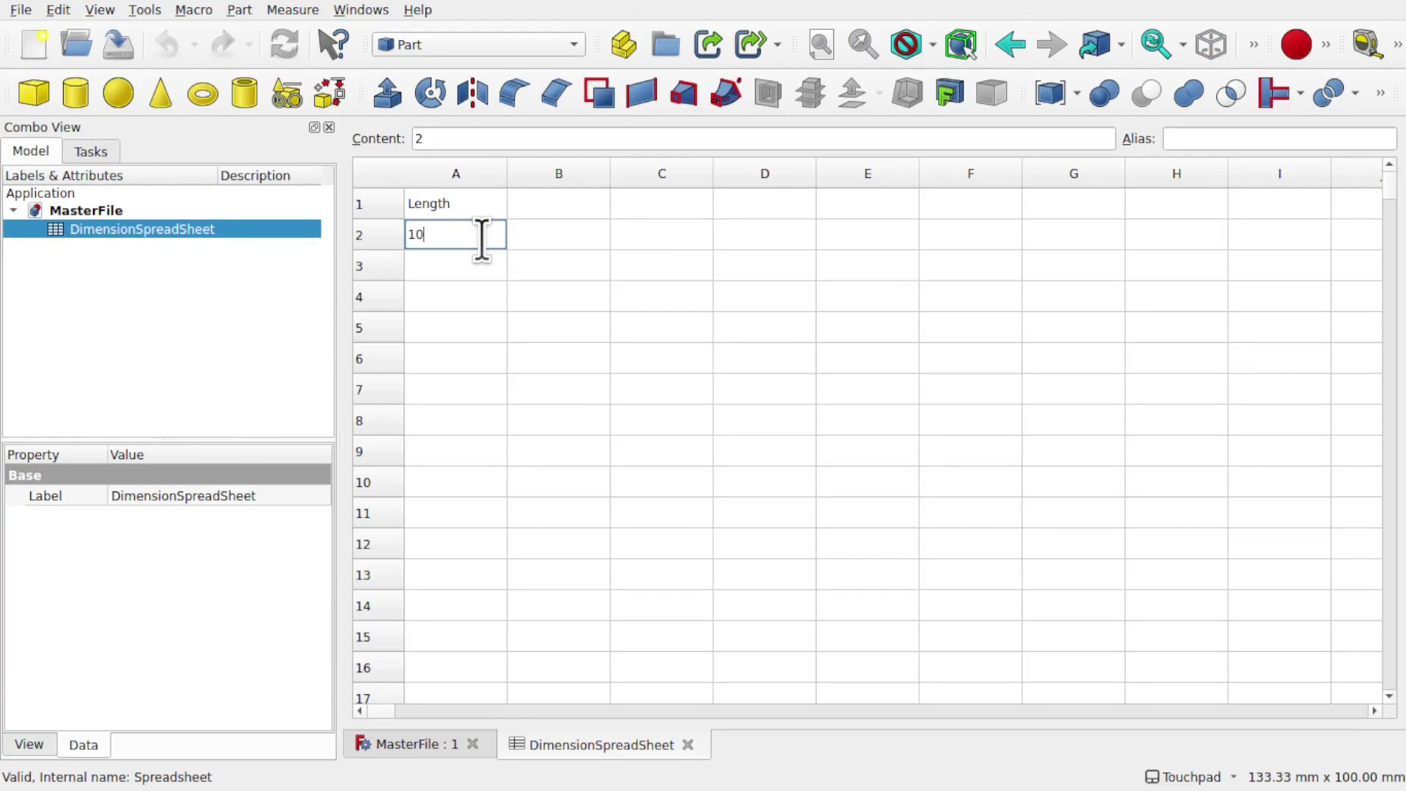
{"action": "left_click", "coordinate": [475, 280]}
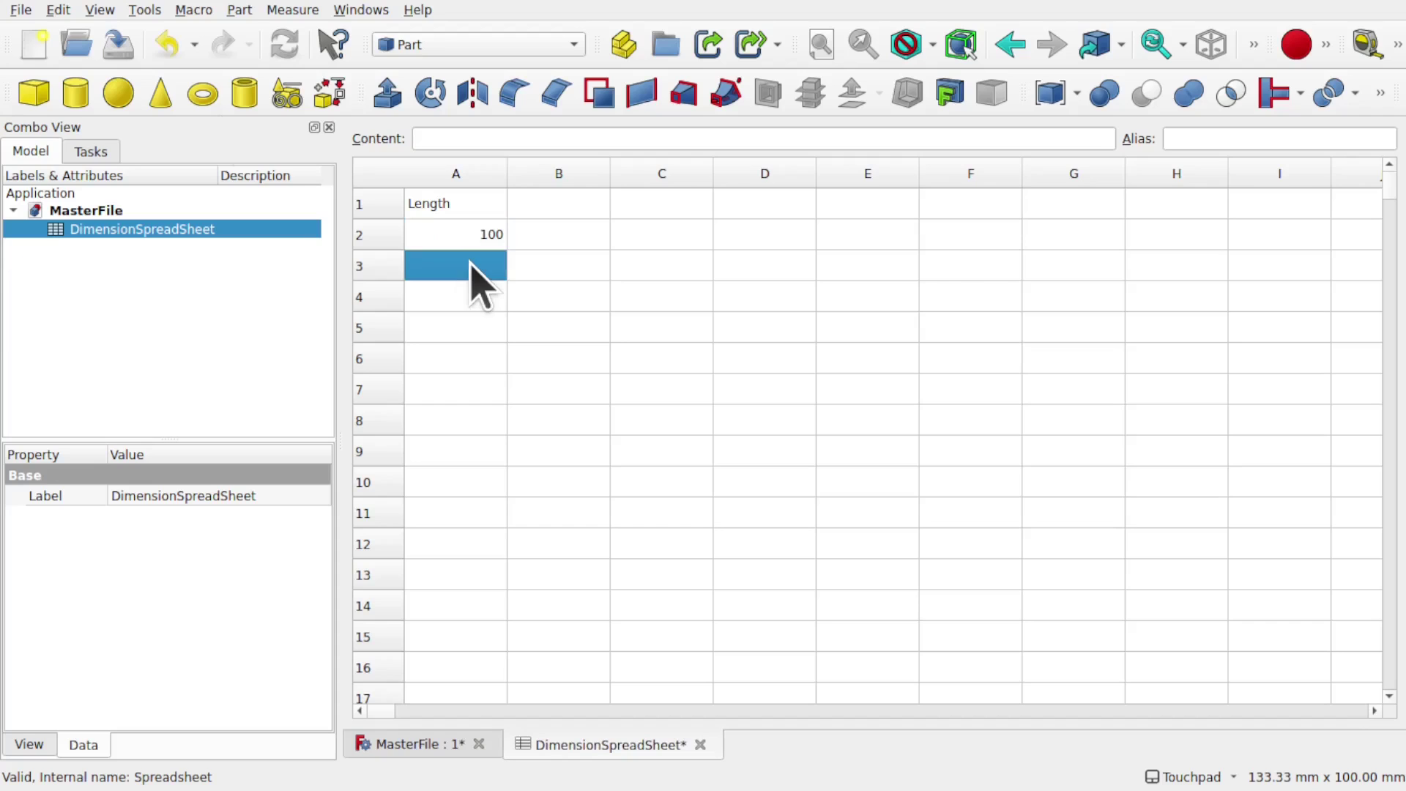
Save MasterFile and close all open documents
{"action": "left_click", "coordinate": [20, 10]}
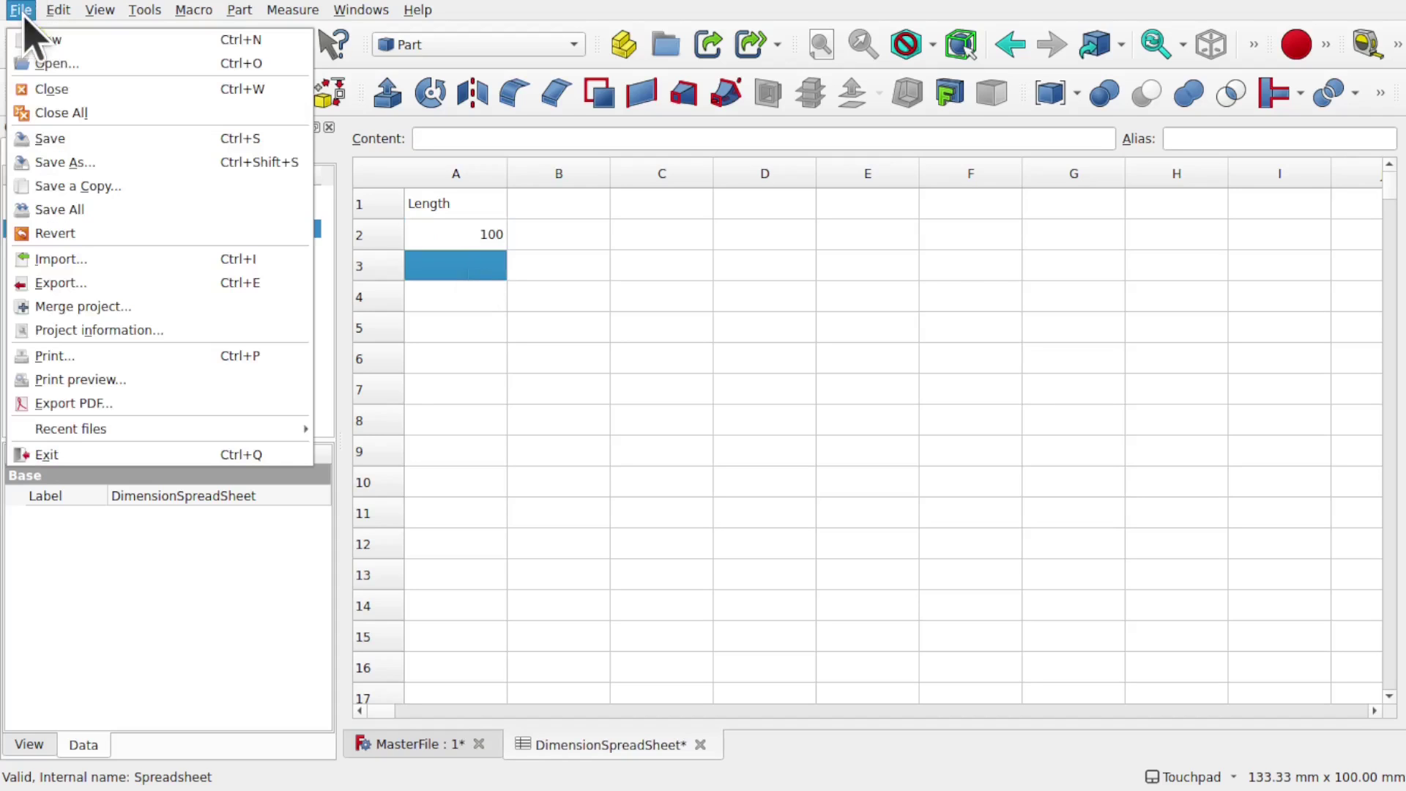
{"action": "left_click", "coordinate": [102, 147]}
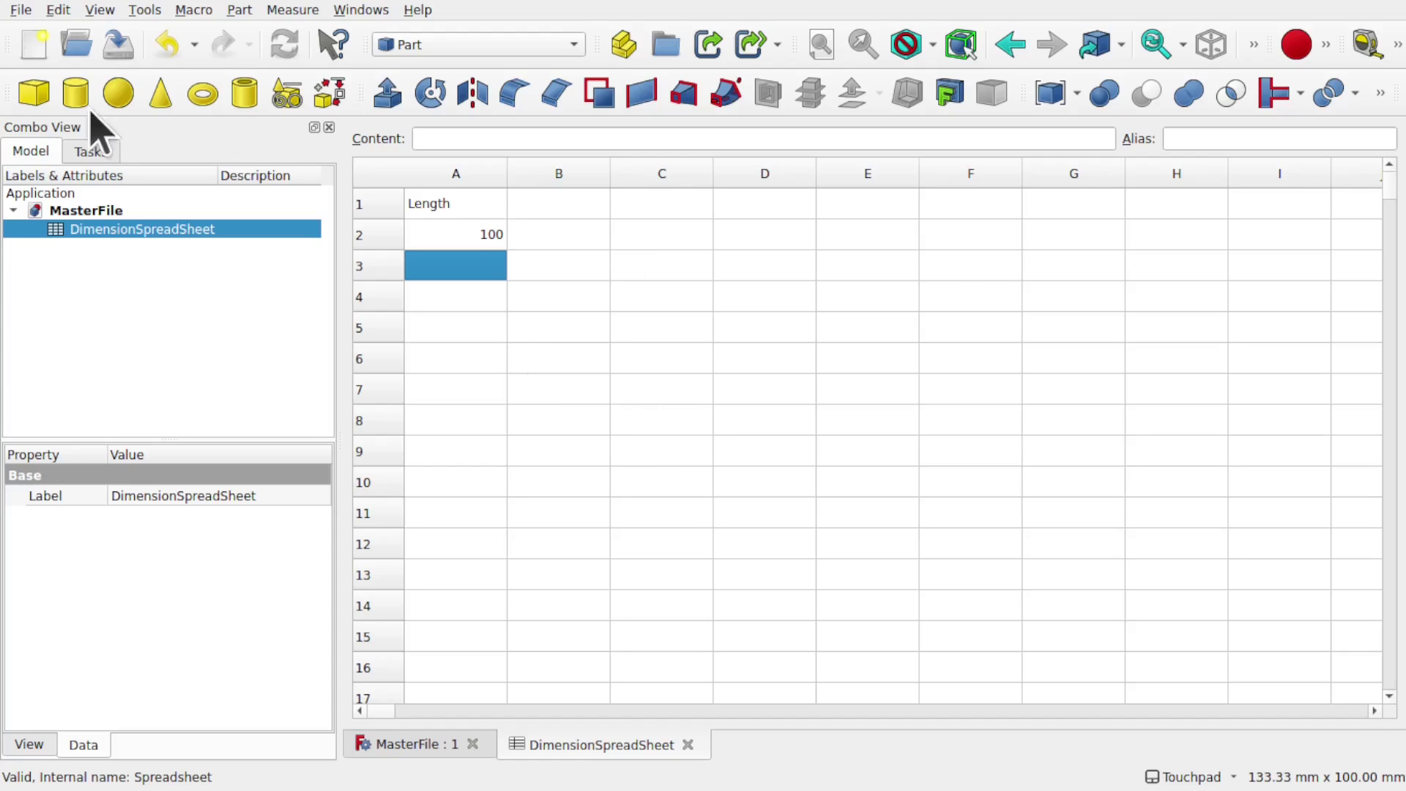
{"action": "left_click", "coordinate": [20, 10]}
{"action": "left_click", "coordinate": [62, 113]}
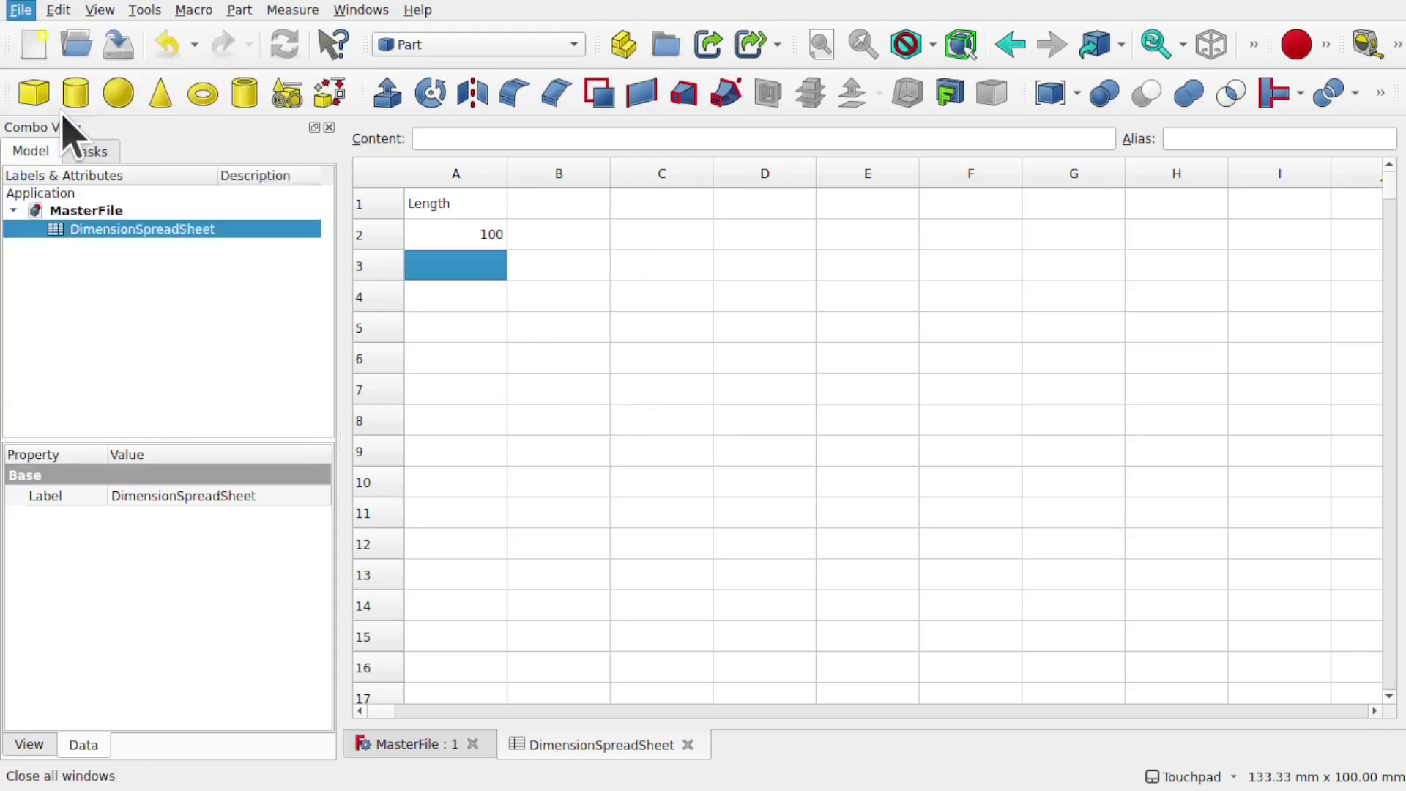
Reopen PartA.FCStd from the recent files and display its linked DimensionSpreadSheet
{"action": "left_click", "coordinate": [18, 10]}
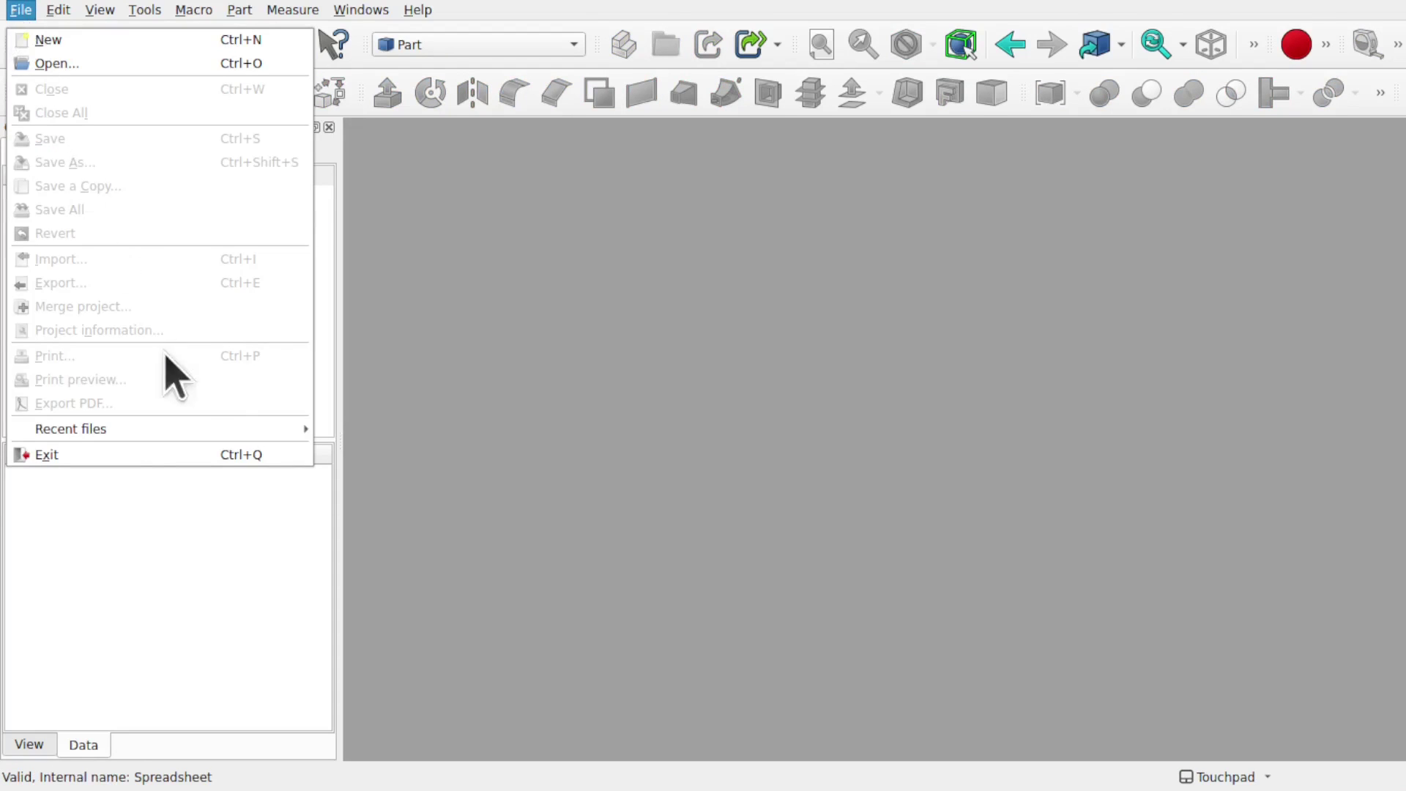
{"action": "mouse_move", "coordinate": [254, 429]}
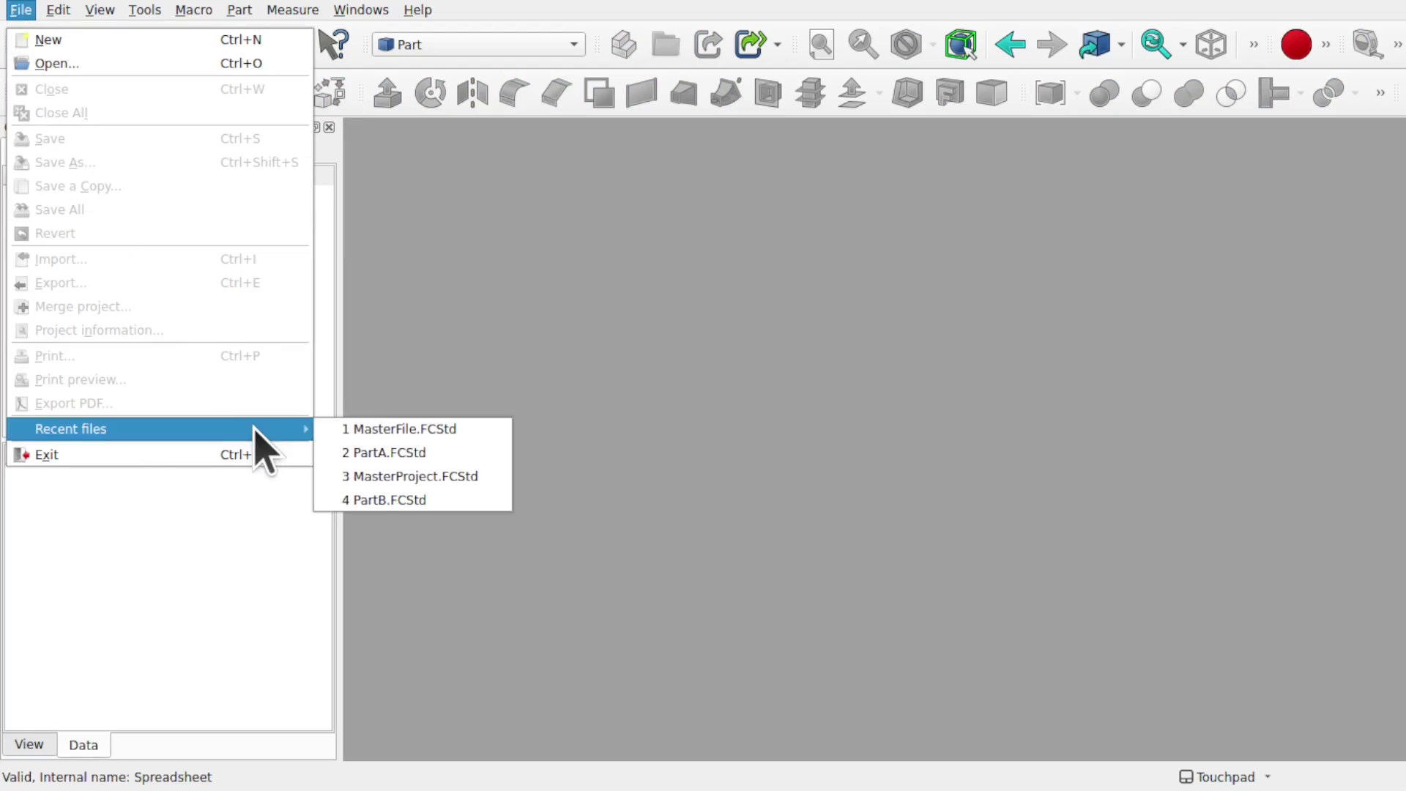
{"action": "left_click", "coordinate": [394, 452]}
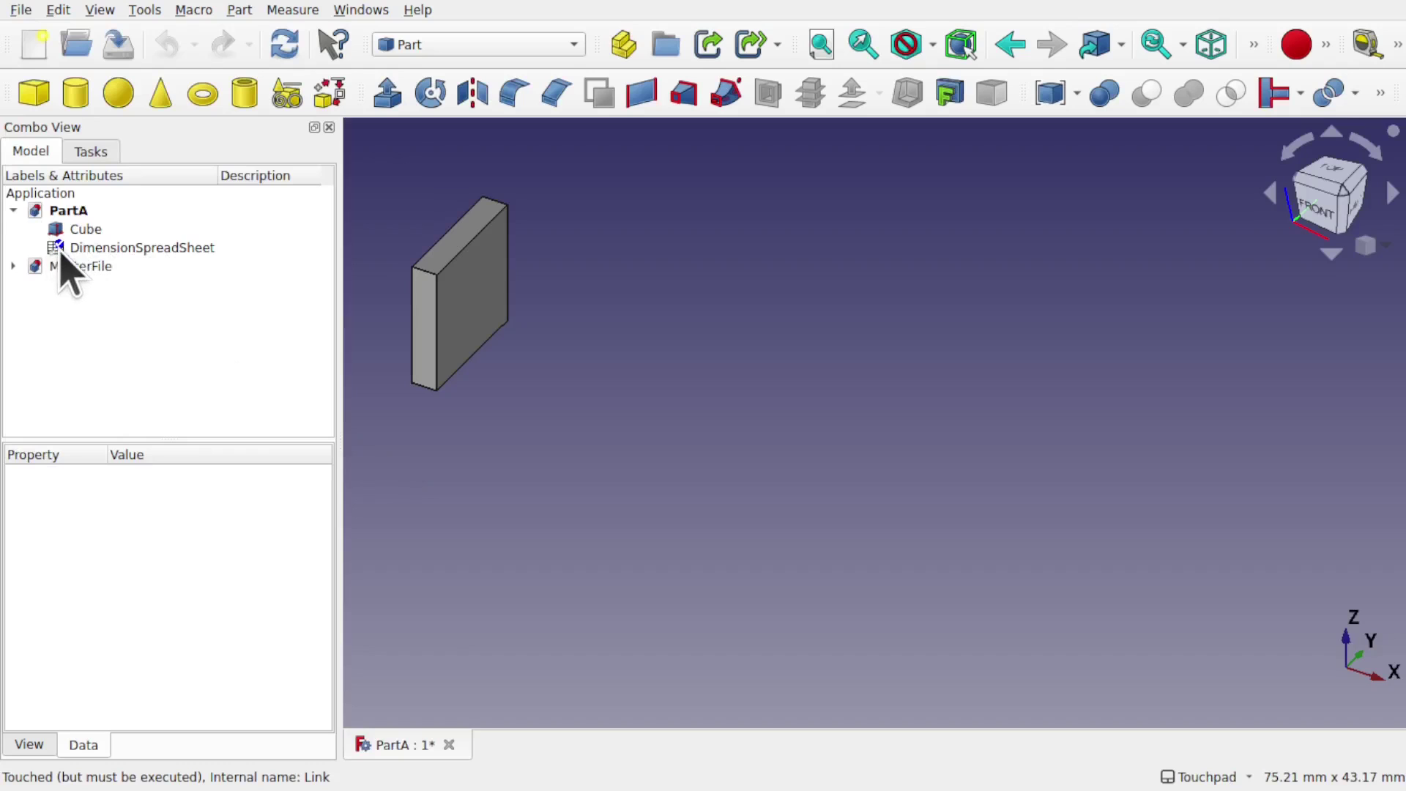
{"action": "double_click", "coordinate": [143, 249]}
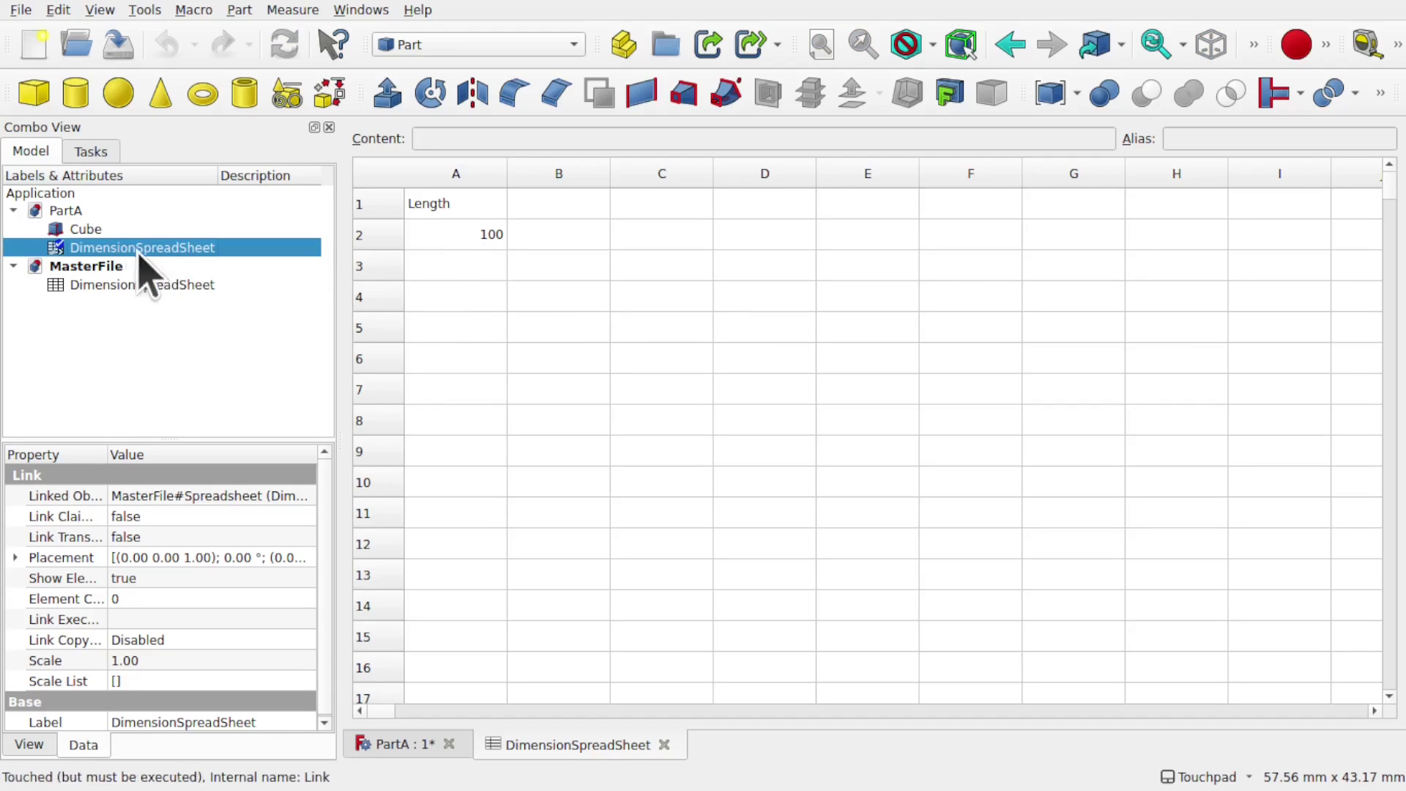
{"action": "left_click", "coordinate": [95, 232]}
{"action": "double_click", "coordinate": [119, 249]}
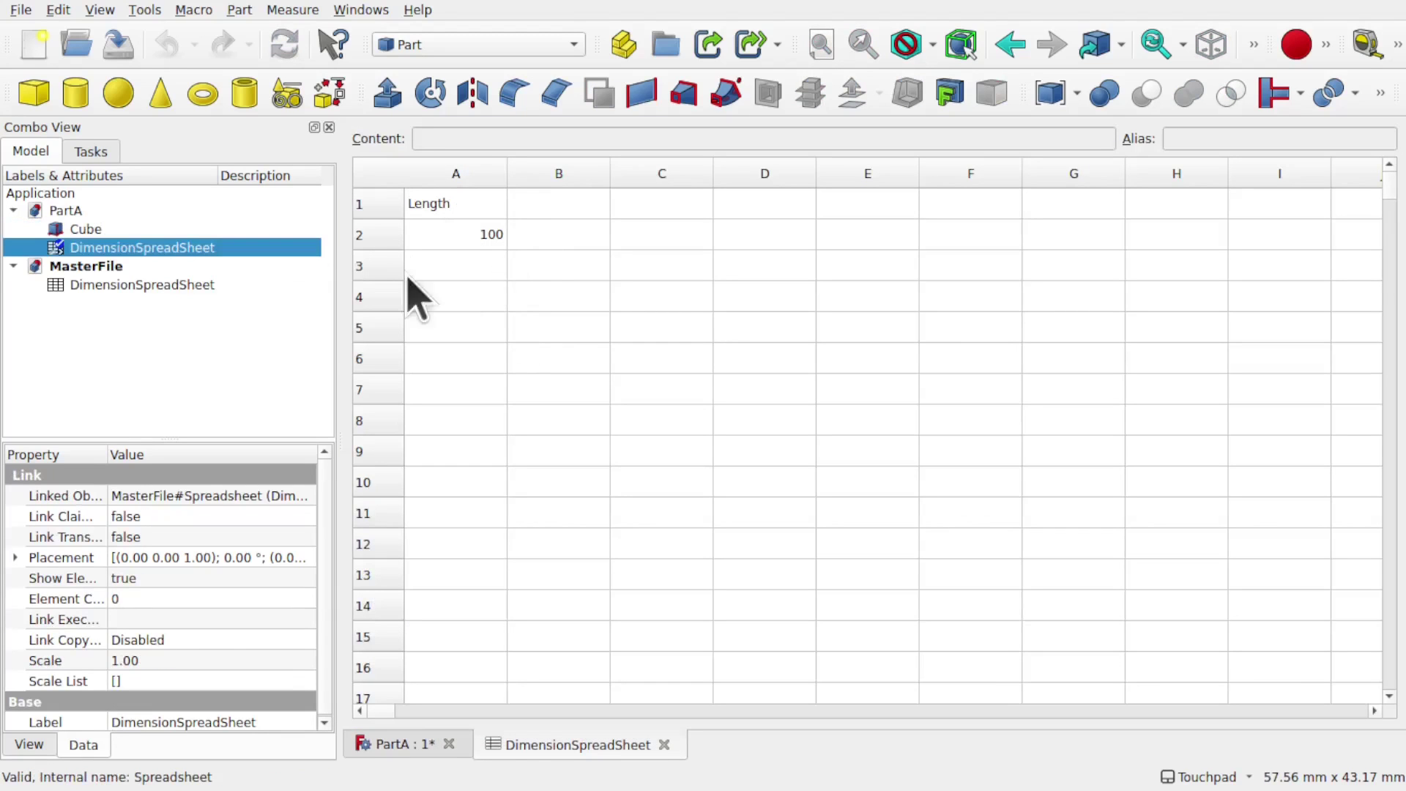
Refresh PartA to update the cube from the linked spreadsheet, and select the cube to check its length
{"action": "left_click", "coordinate": [130, 231]}
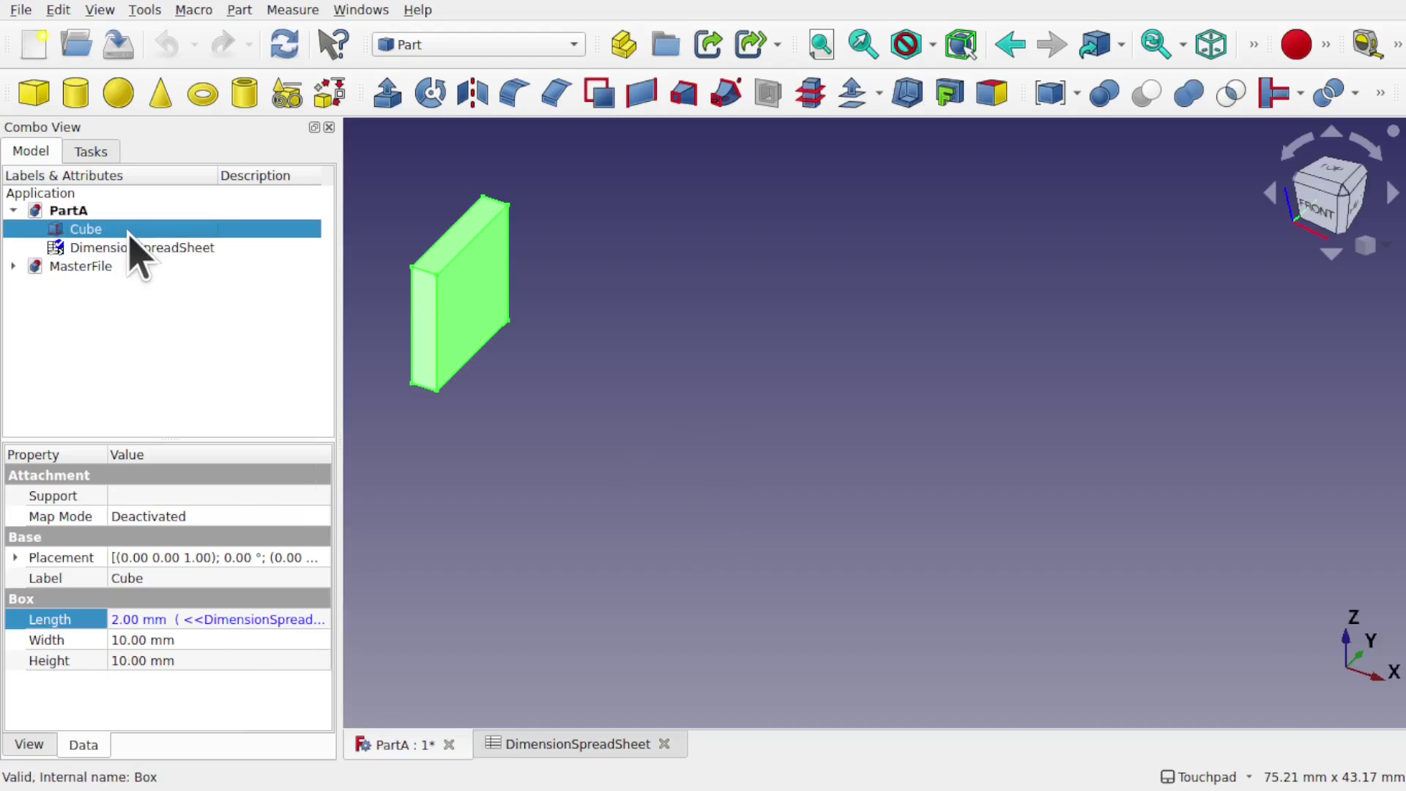
{"action": "left_click", "coordinate": [57, 10]}
{"action": "left_click", "coordinate": [131, 186]}
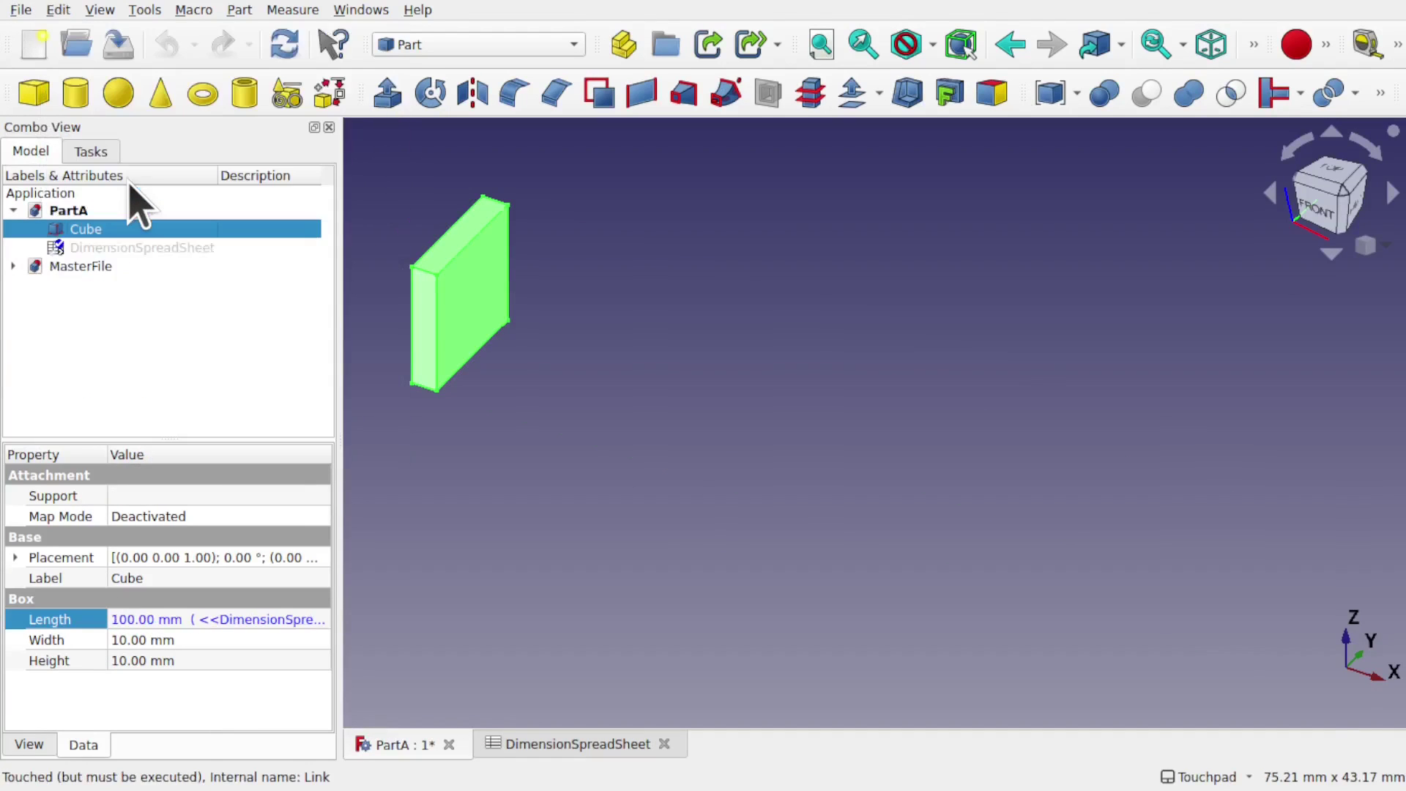
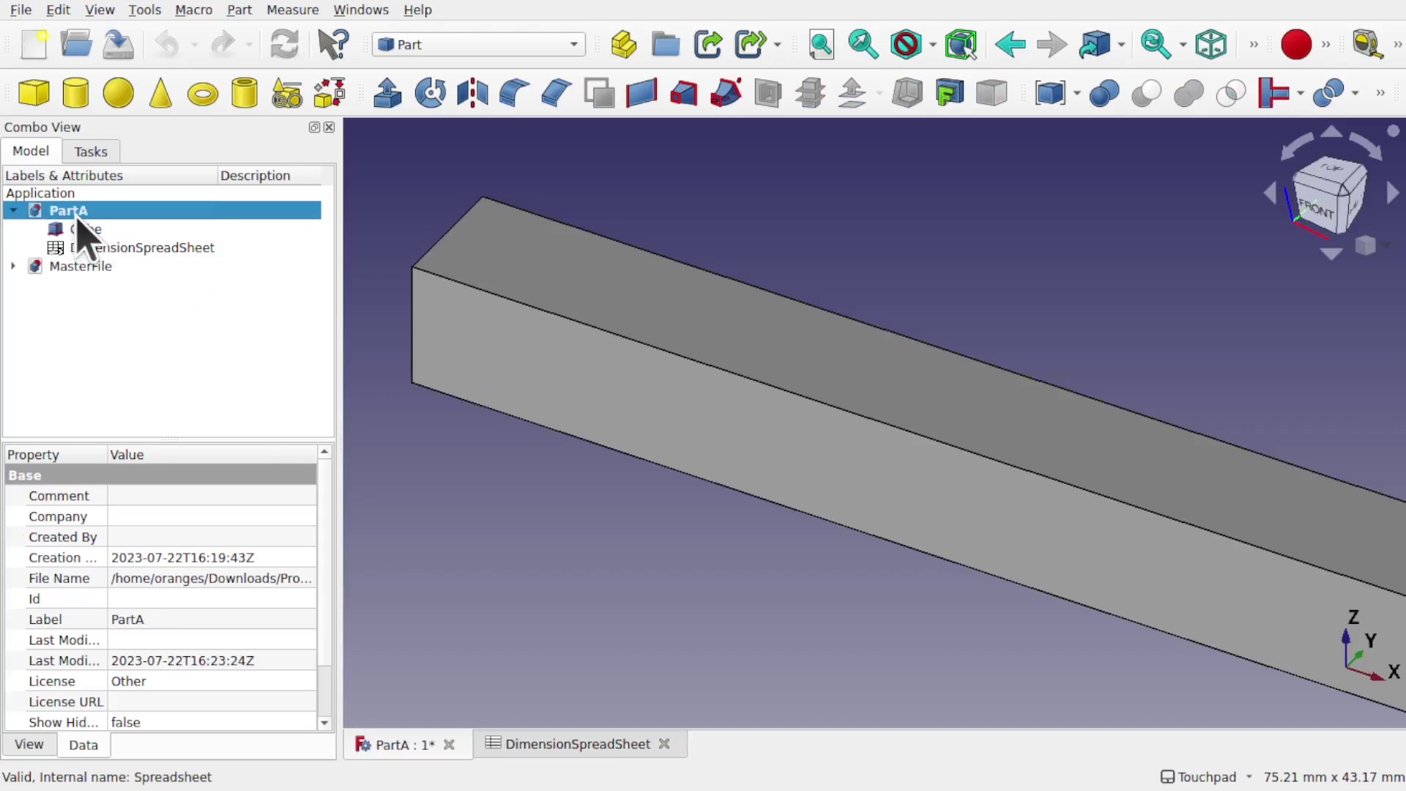
{"action": "left_click", "coordinate": [661, 399]}
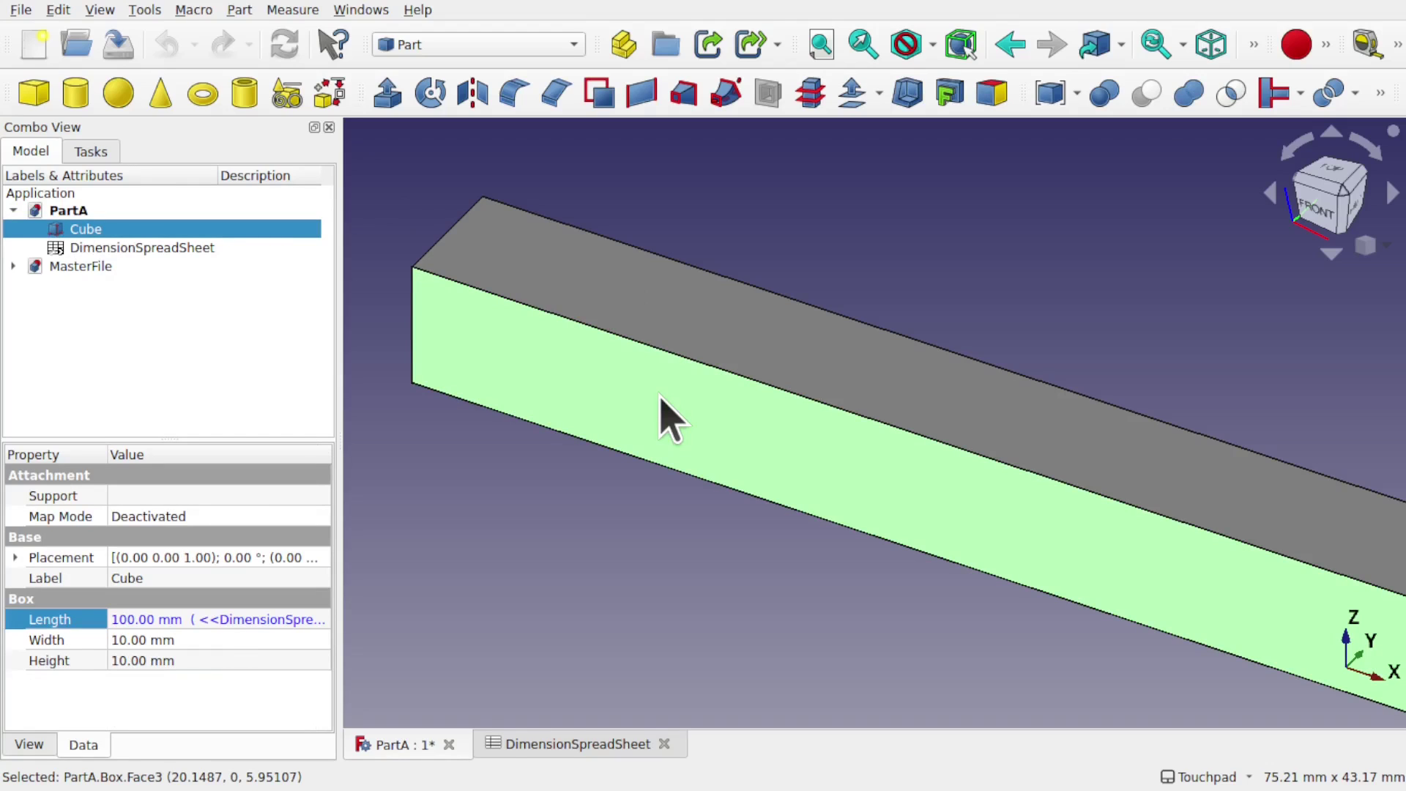
Review the MasterFile and PartA documents, and create a new empty document alongside them
{"action": "left_click", "coordinate": [100, 268]}
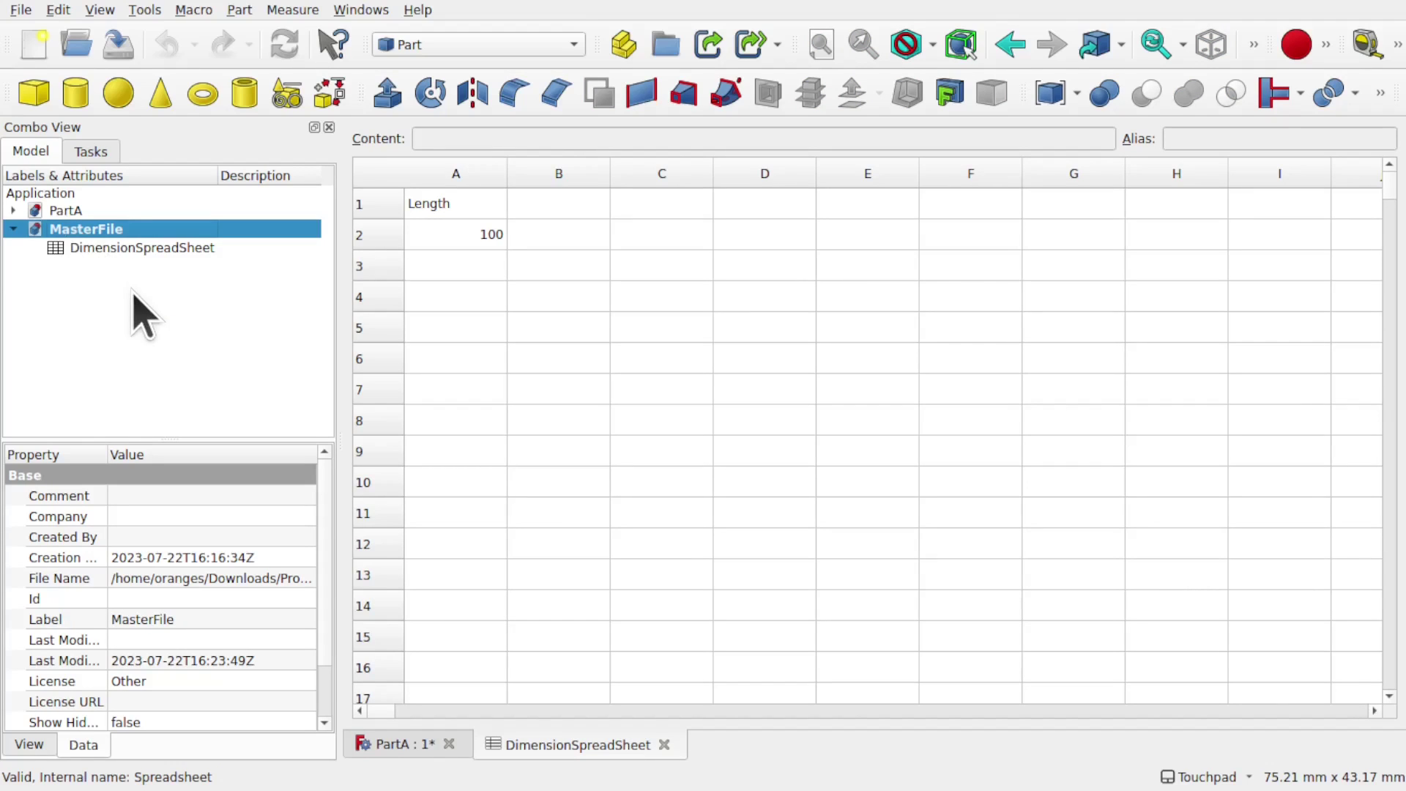
{"action": "left_click", "coordinate": [62, 211]}
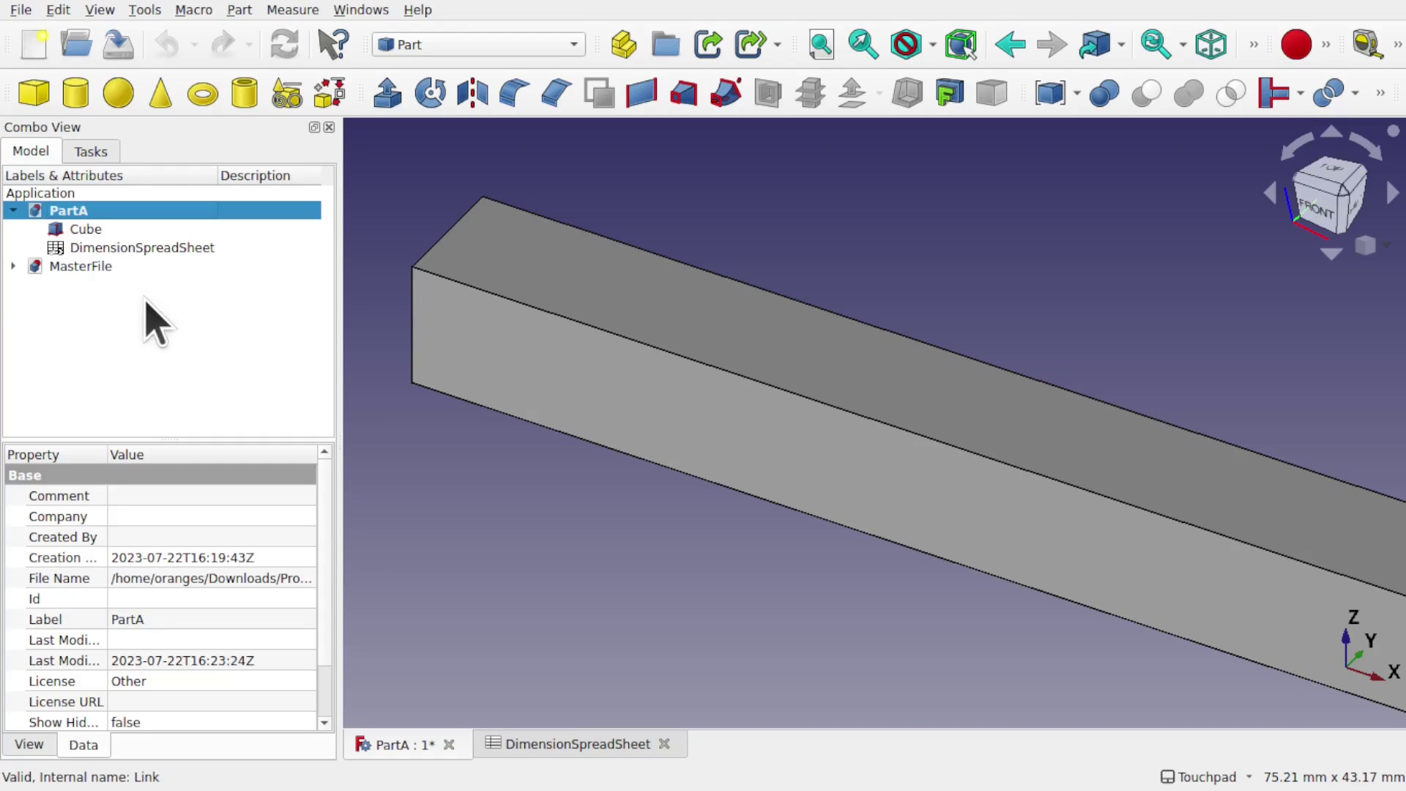
{"action": "left_click", "coordinate": [154, 323]}
{"action": "left_click", "coordinate": [35, 53]}
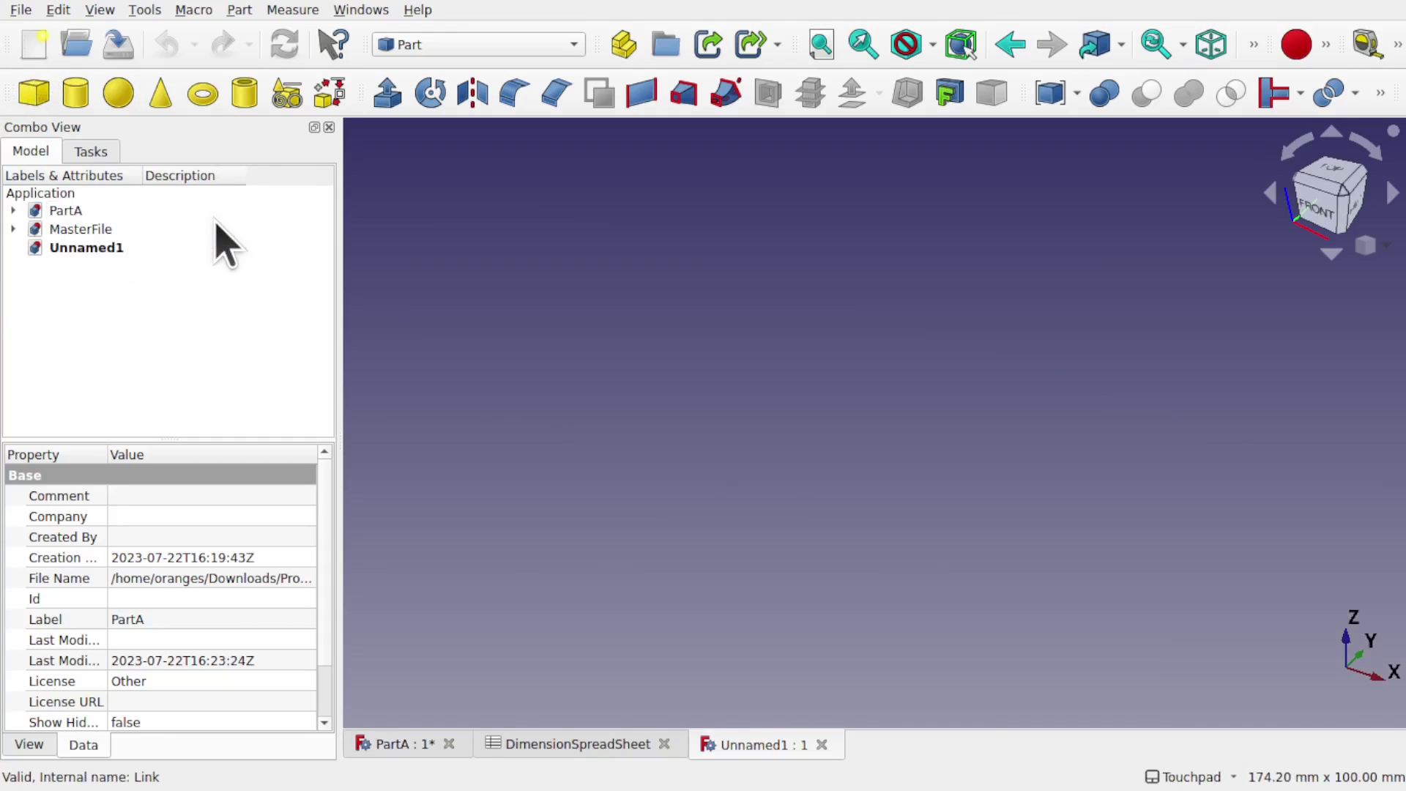
Save the new empty document as PartB in the ProjectX folder
{"action": "key", "text": "ctrl+shift+s"}
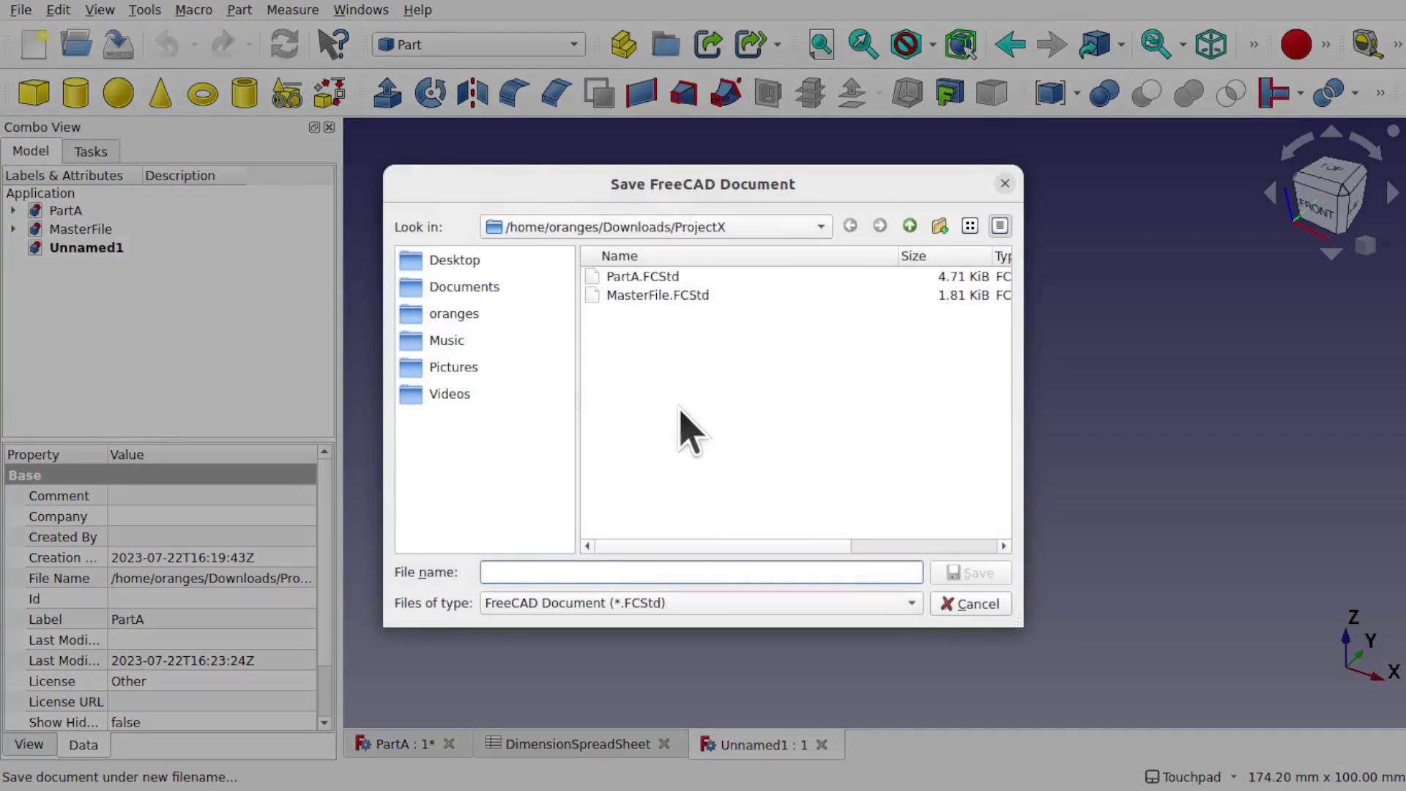
{"action": "type", "text": "Part"}
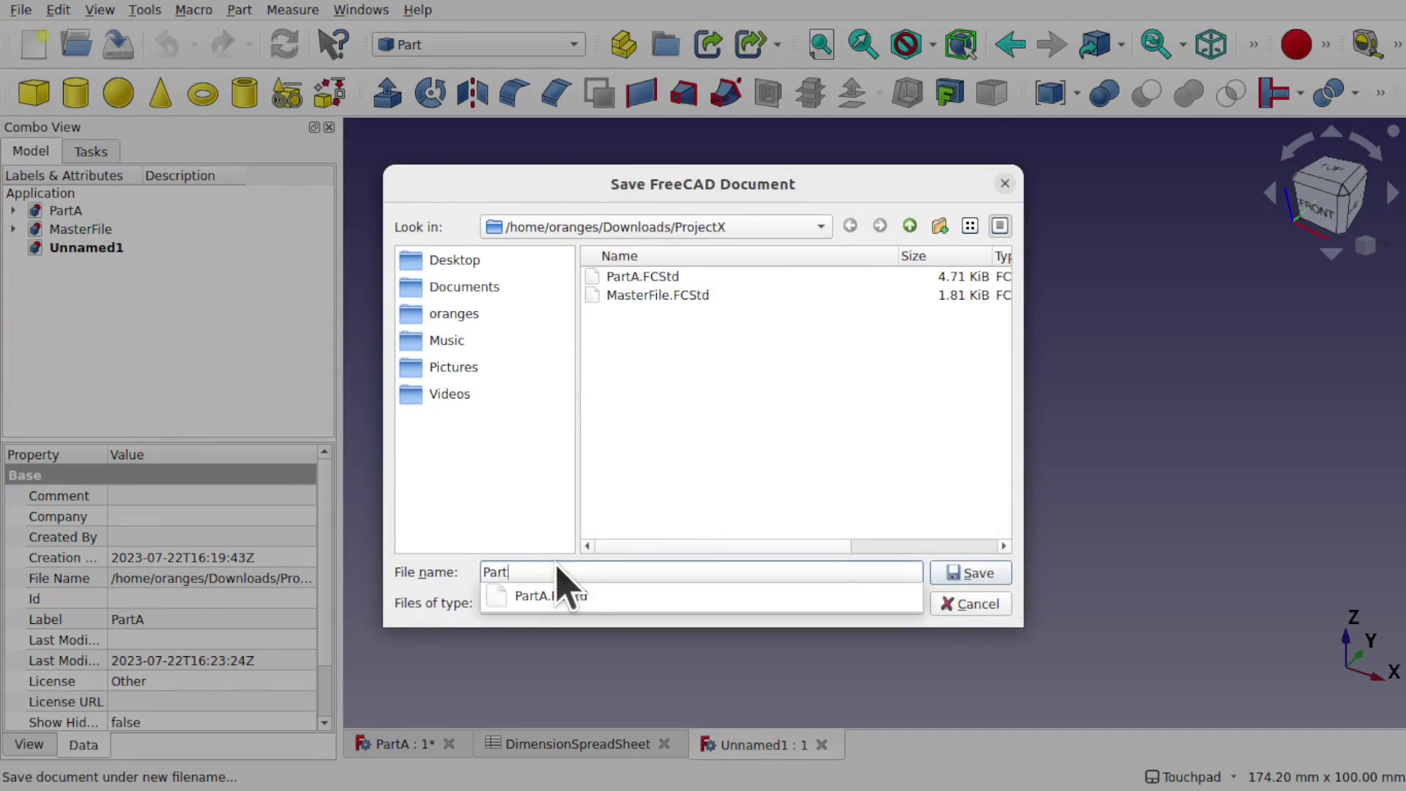
{"action": "type", "text": "B"}
{"action": "key", "text": "Return"}
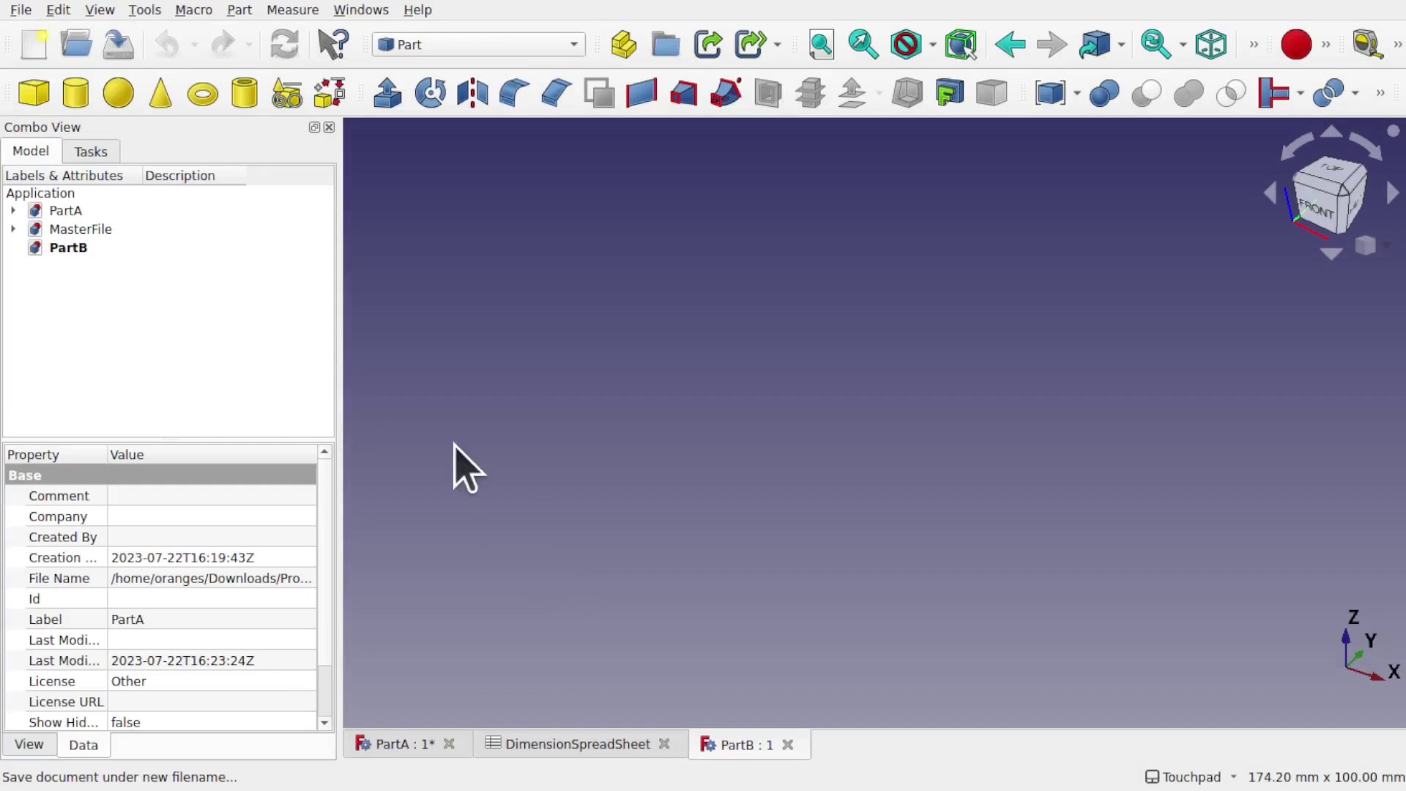
Create a cylinder in PartB and open its height for editing
{"action": "left_click", "coordinate": [75, 93]}
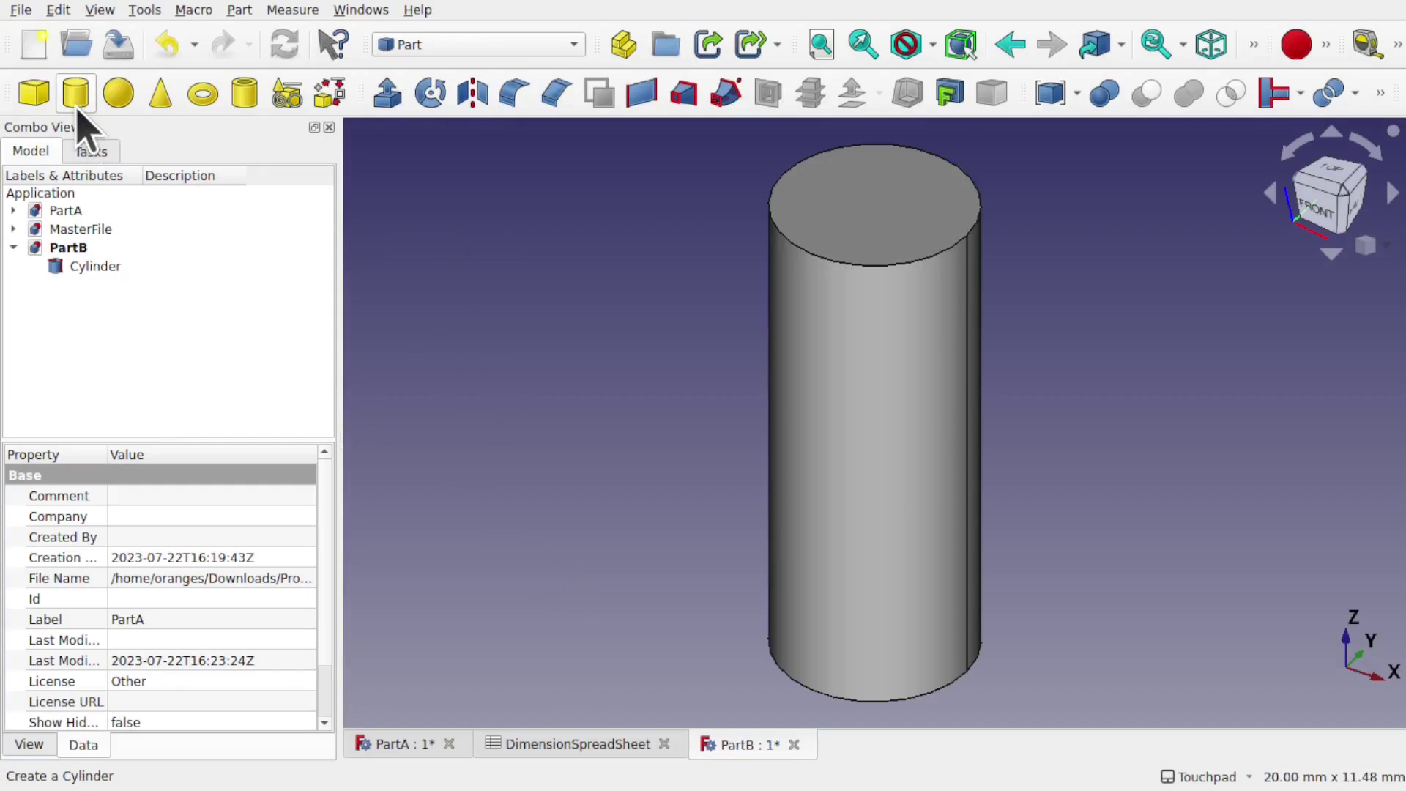
{"action": "left_click", "coordinate": [112, 269]}
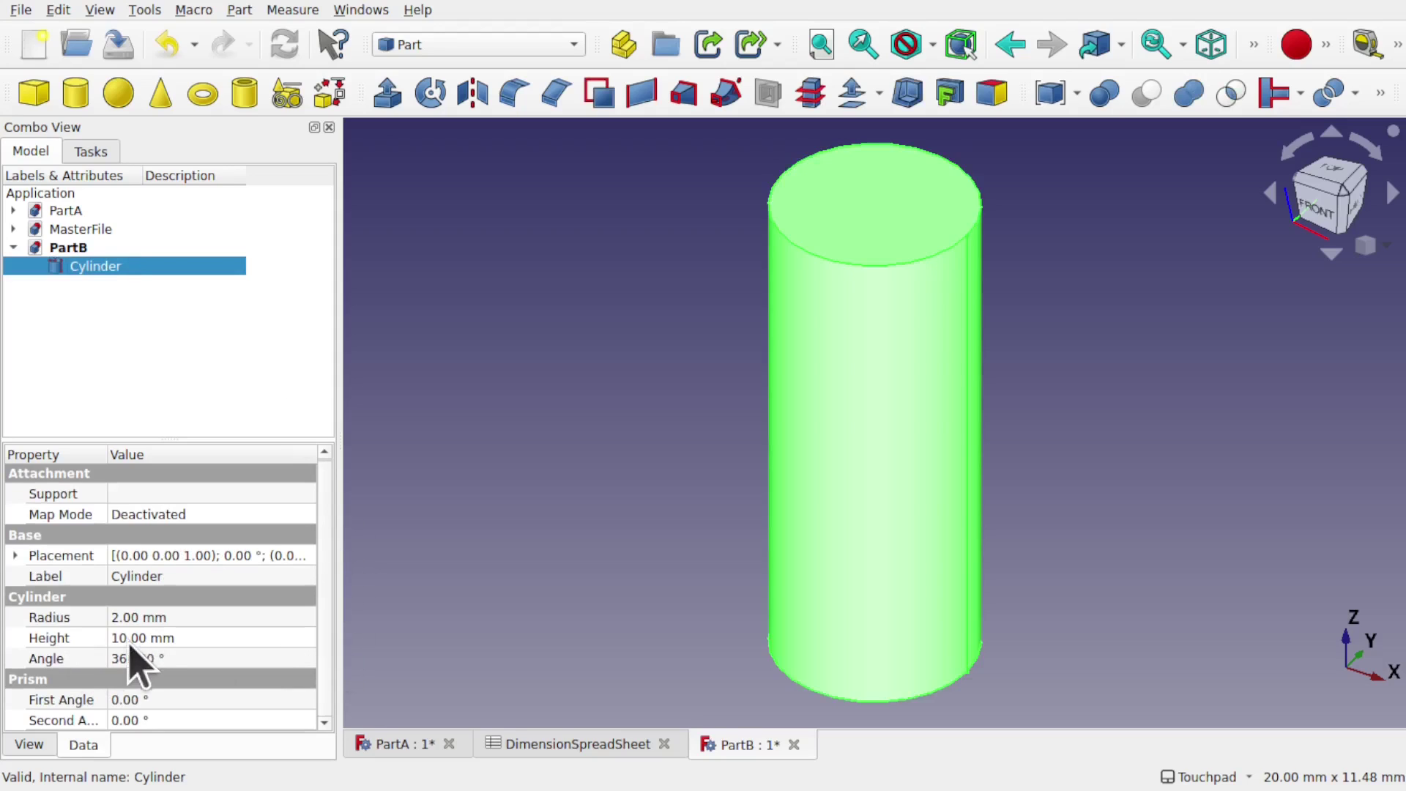
{"action": "left_click", "coordinate": [246, 639]}
{"action": "left_click", "coordinate": [247, 640]}
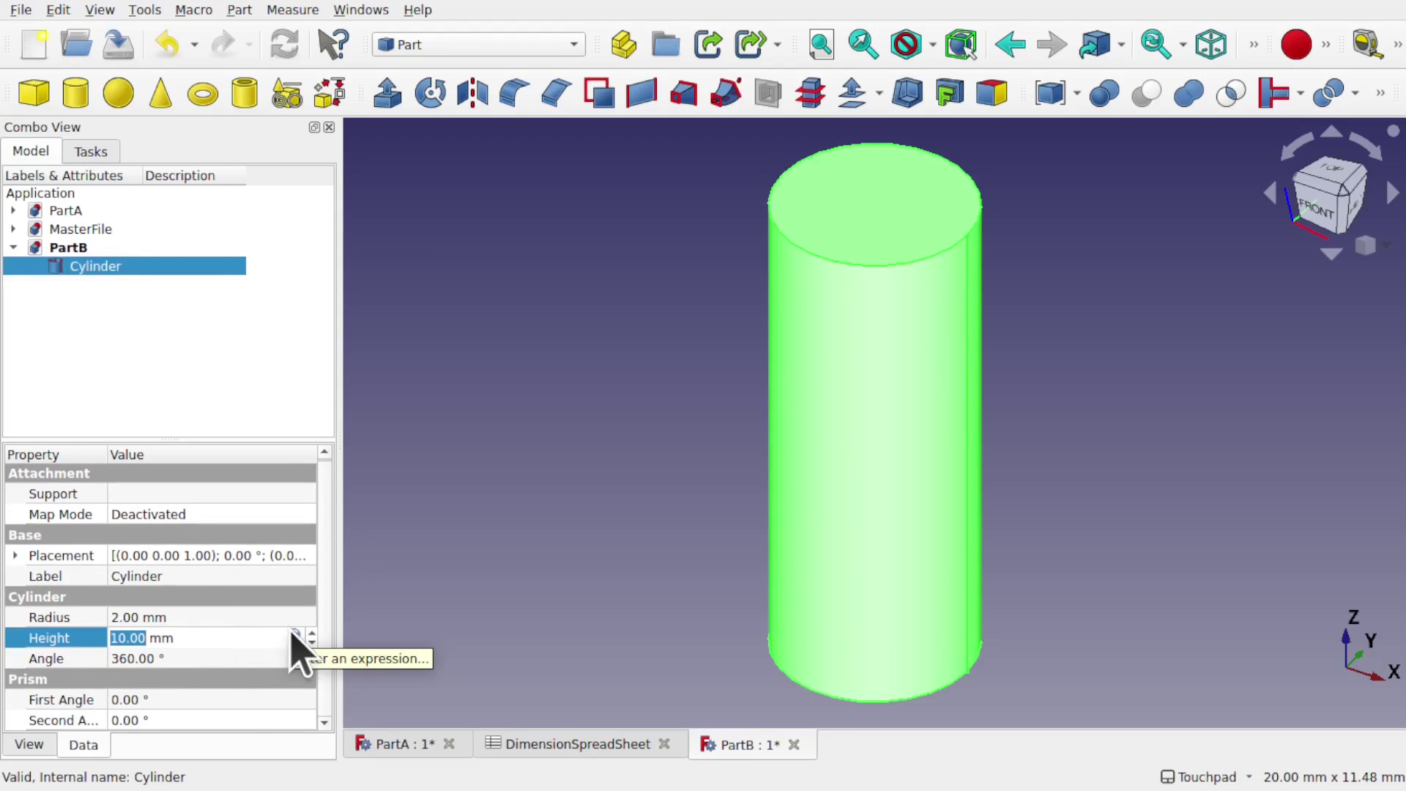
Create a link to MasterFile's DimensionSpreadSheet inside the PartB document
{"action": "left_click", "coordinate": [88, 229]}
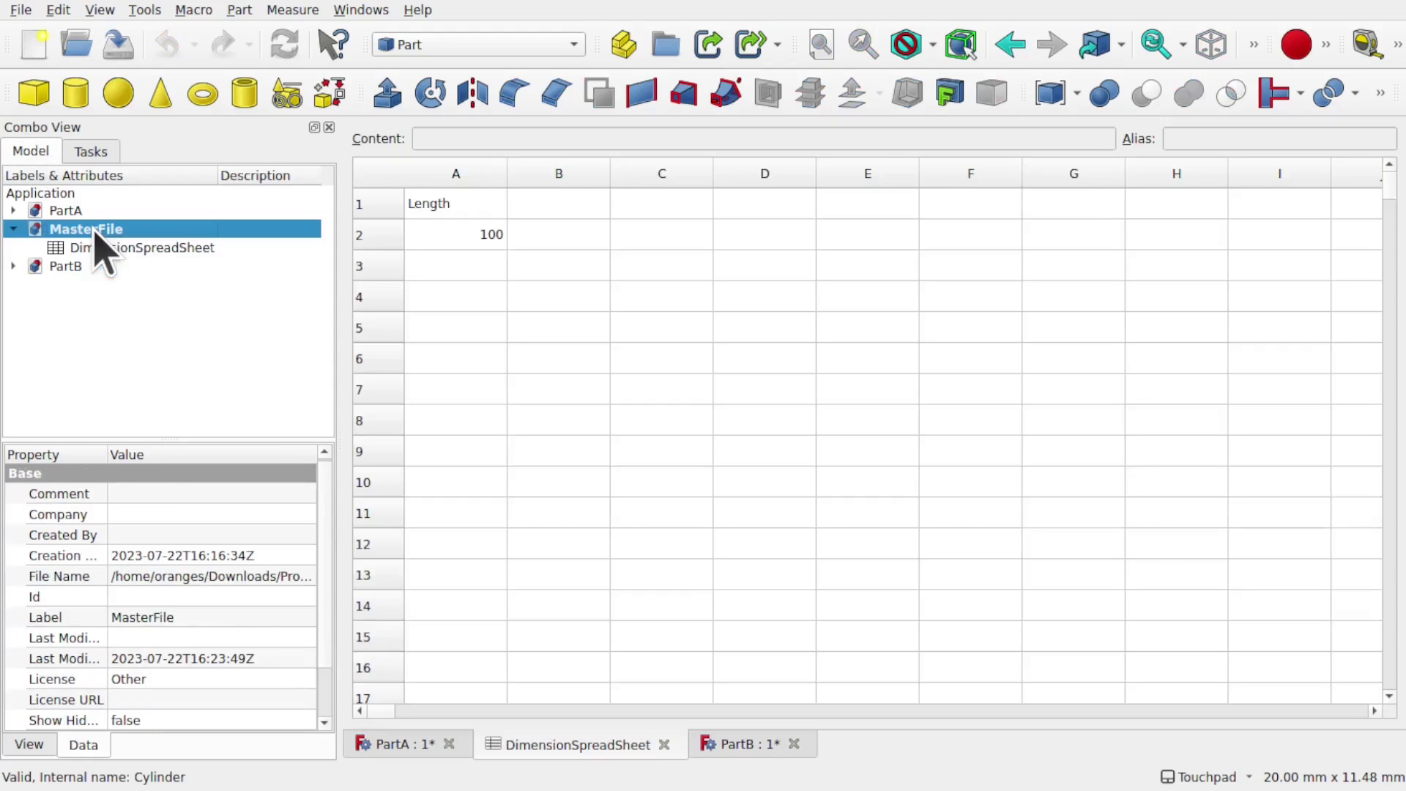
{"action": "left_click", "coordinate": [126, 249]}
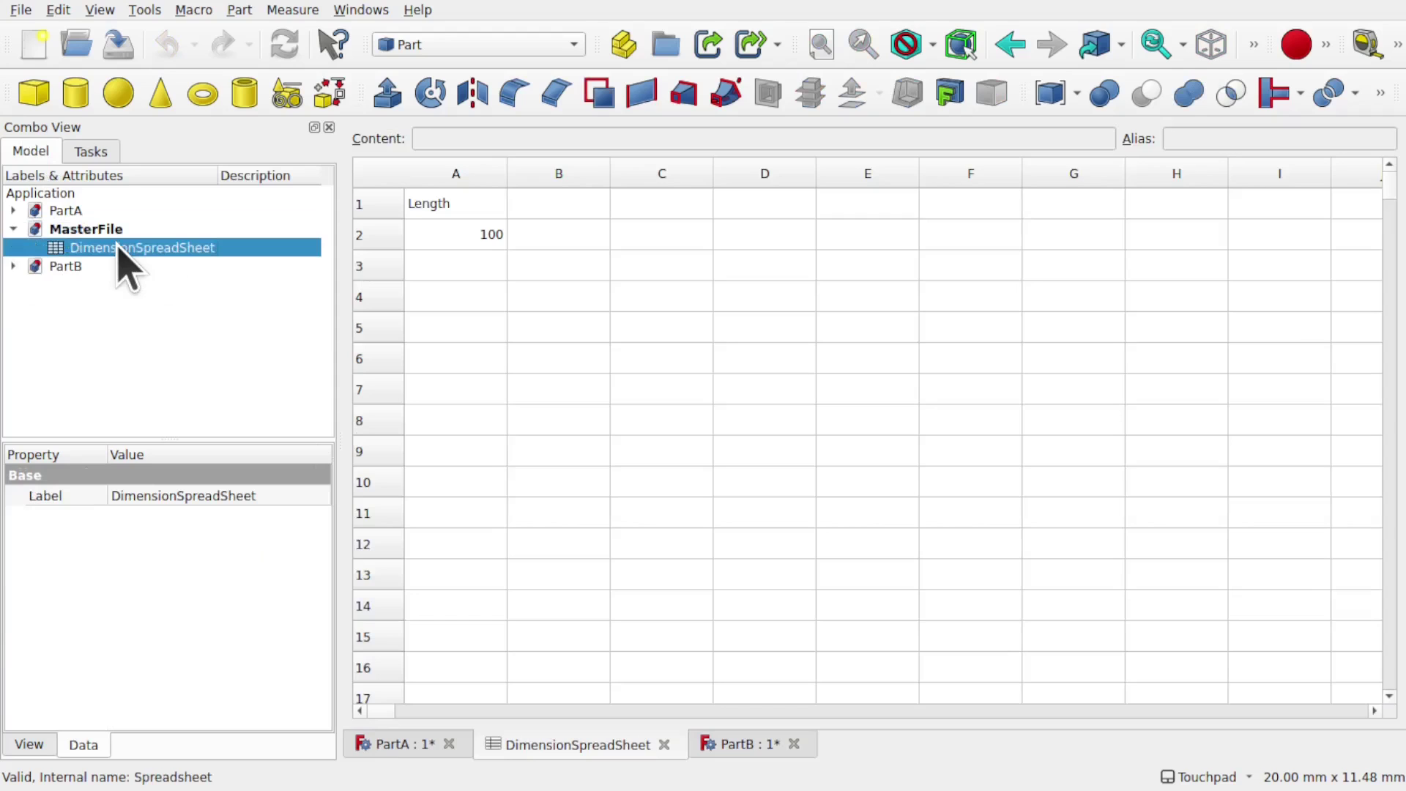
{"action": "left_click_drag", "start_coordinate": [117, 247], "coordinate": [82, 268], "text": "alt"}
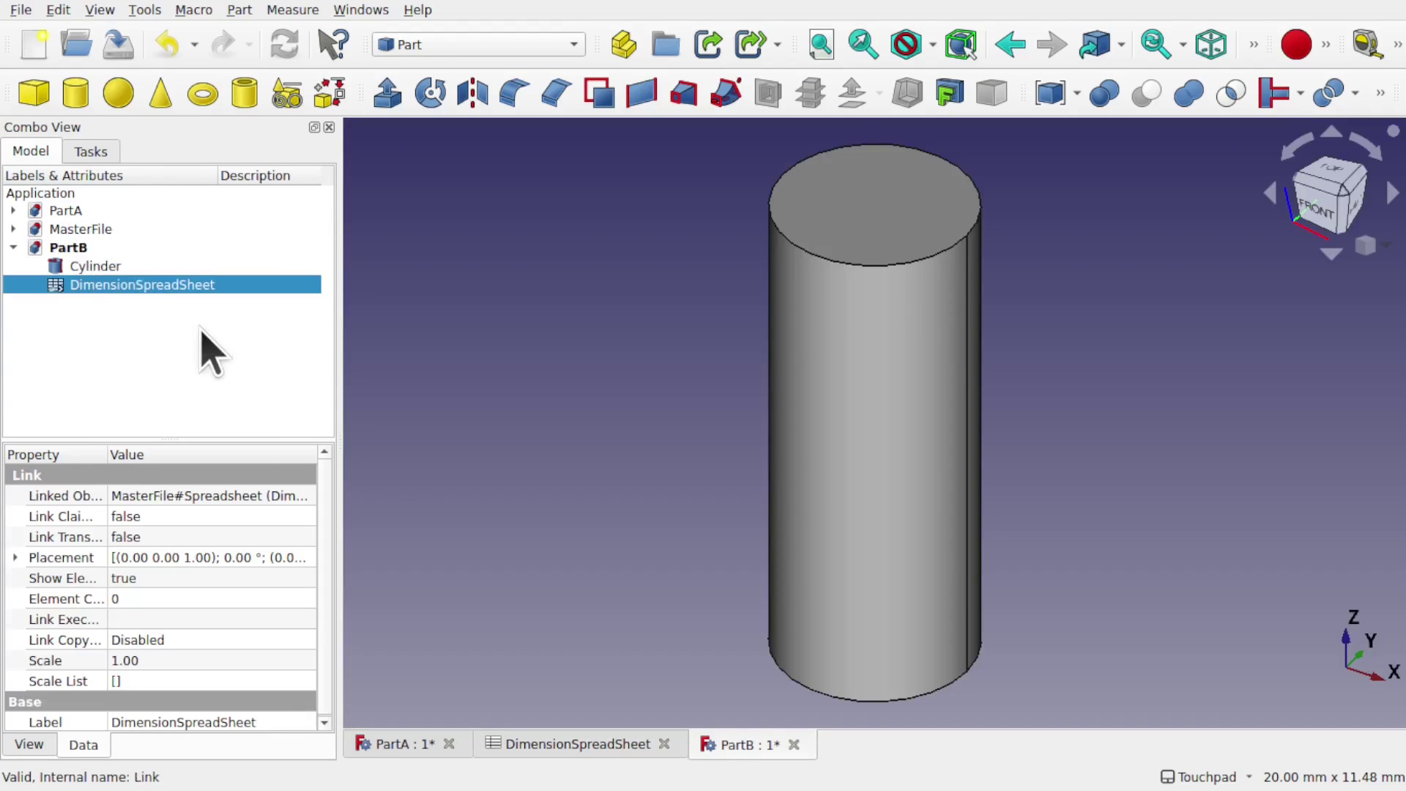
{"action": "left_click", "coordinate": [31, 308]}
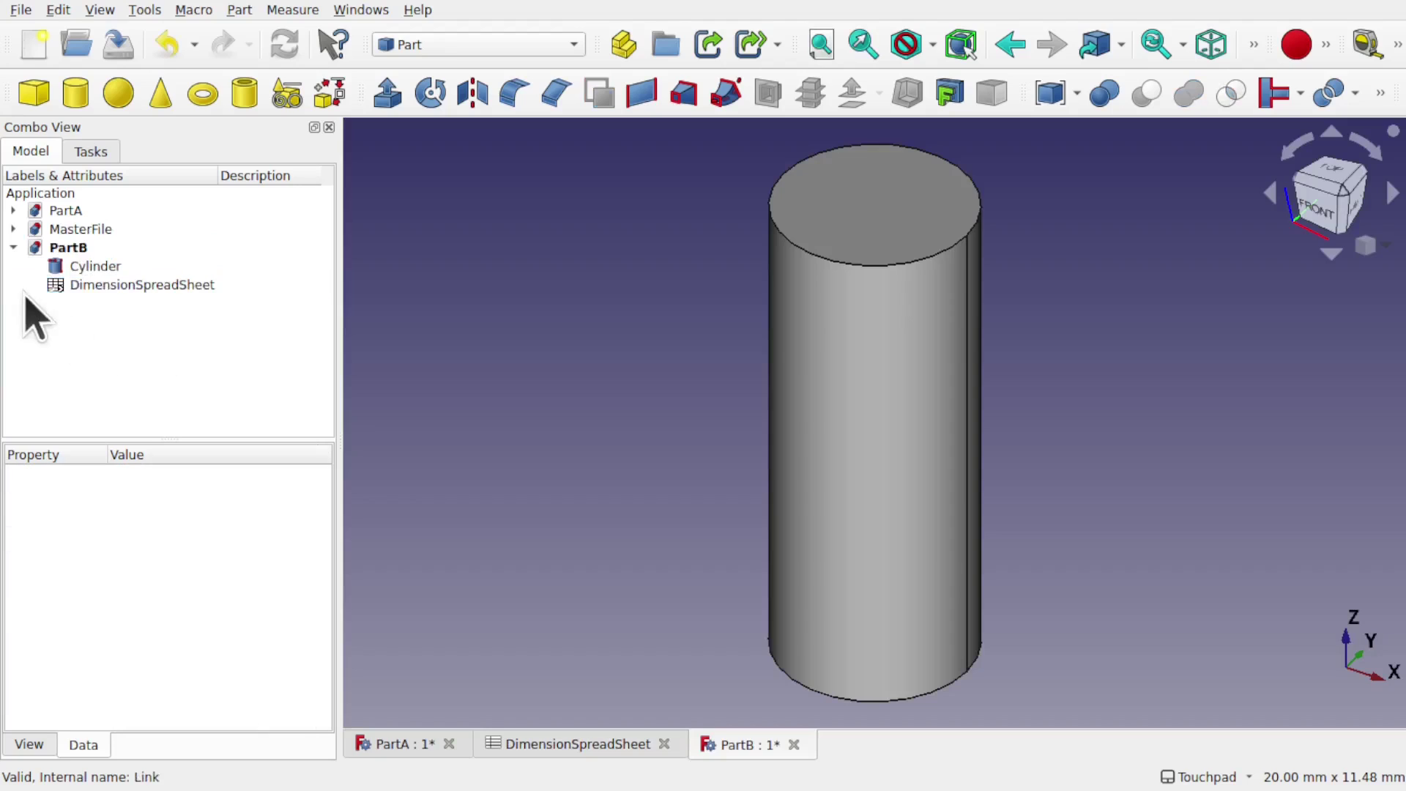
Drive the PartB cylinder's height with the expression <<DimensionSpreadSheet>>.A2
{"action": "left_click", "coordinate": [94, 266]}
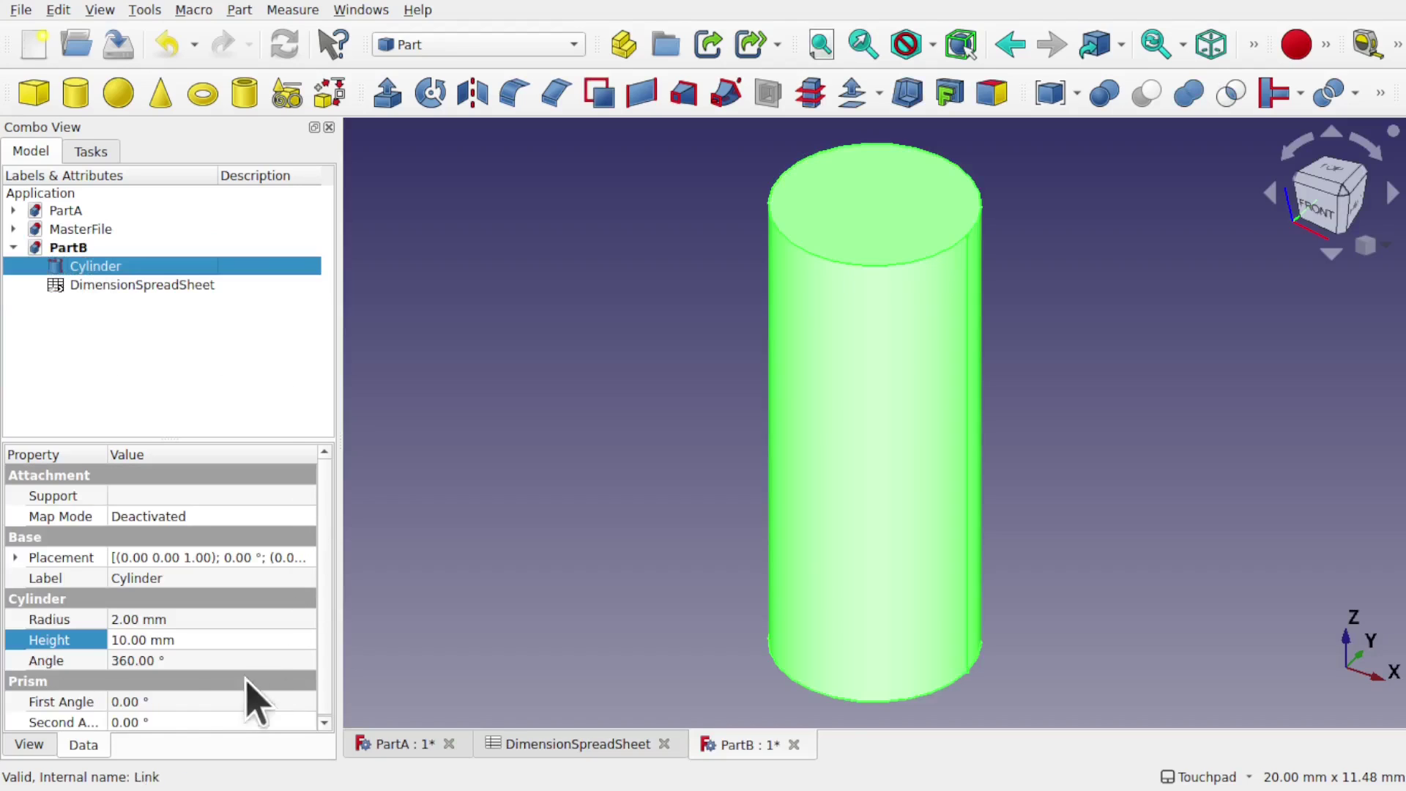
{"action": "left_click", "coordinate": [293, 639]}
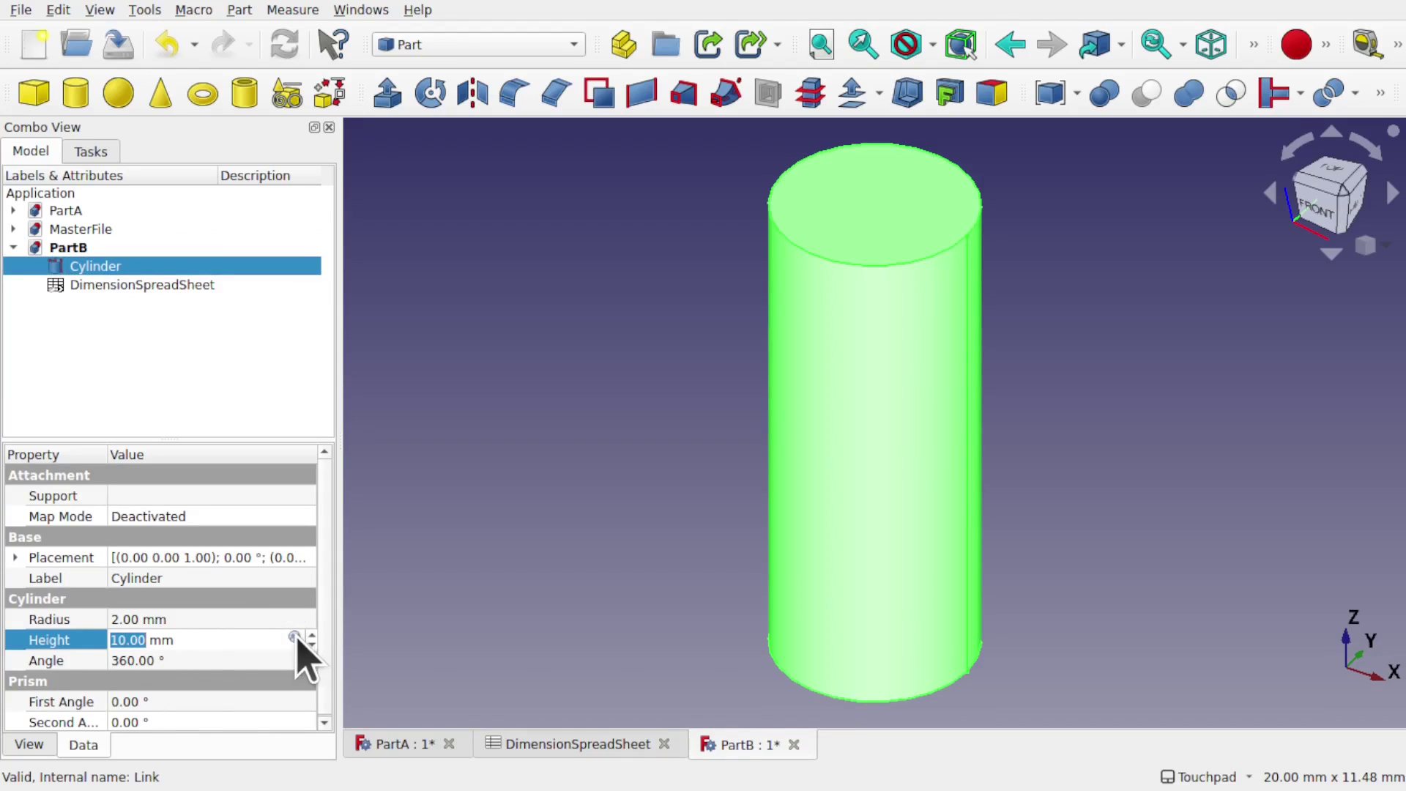
{"action": "left_click", "coordinate": [293, 637]}
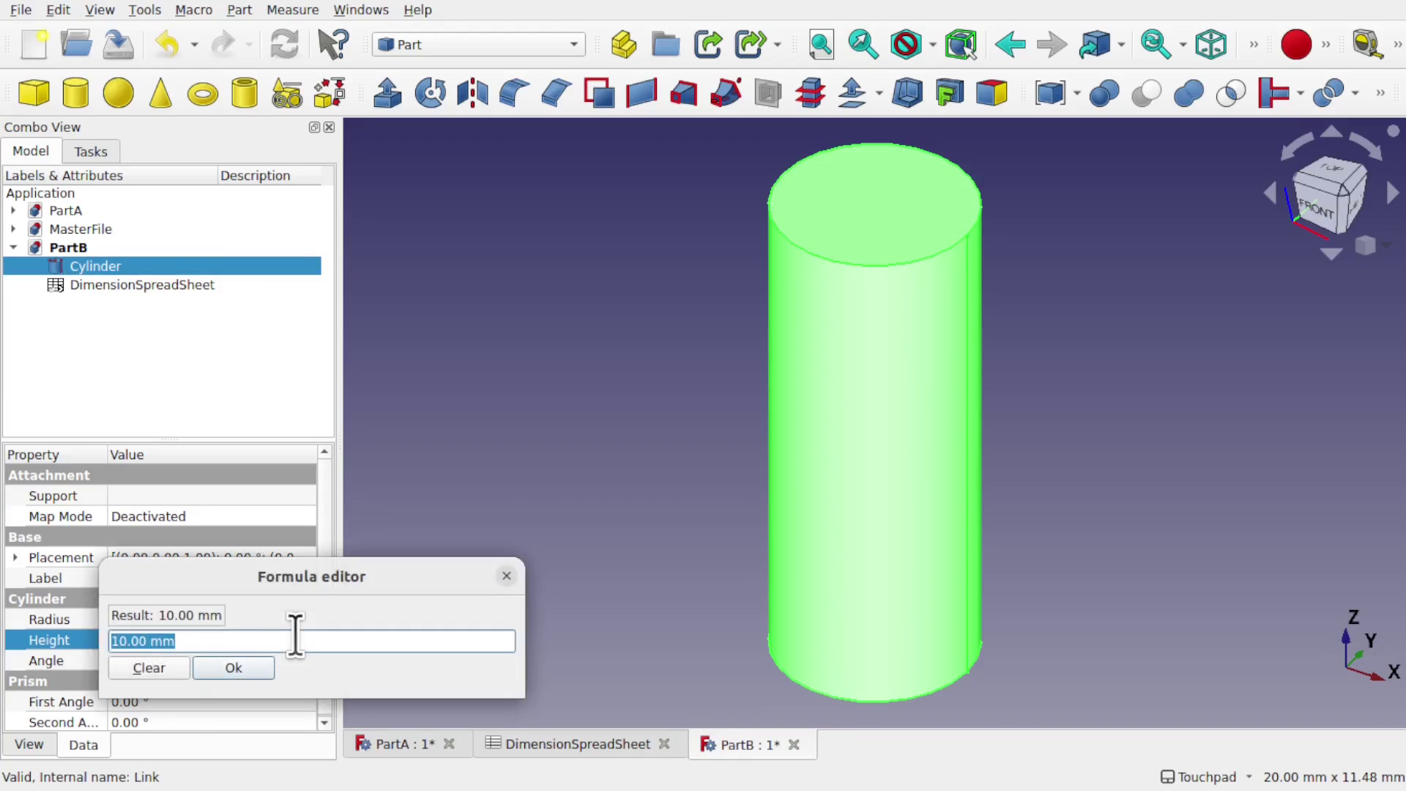
{"action": "type", "text": "dim"}
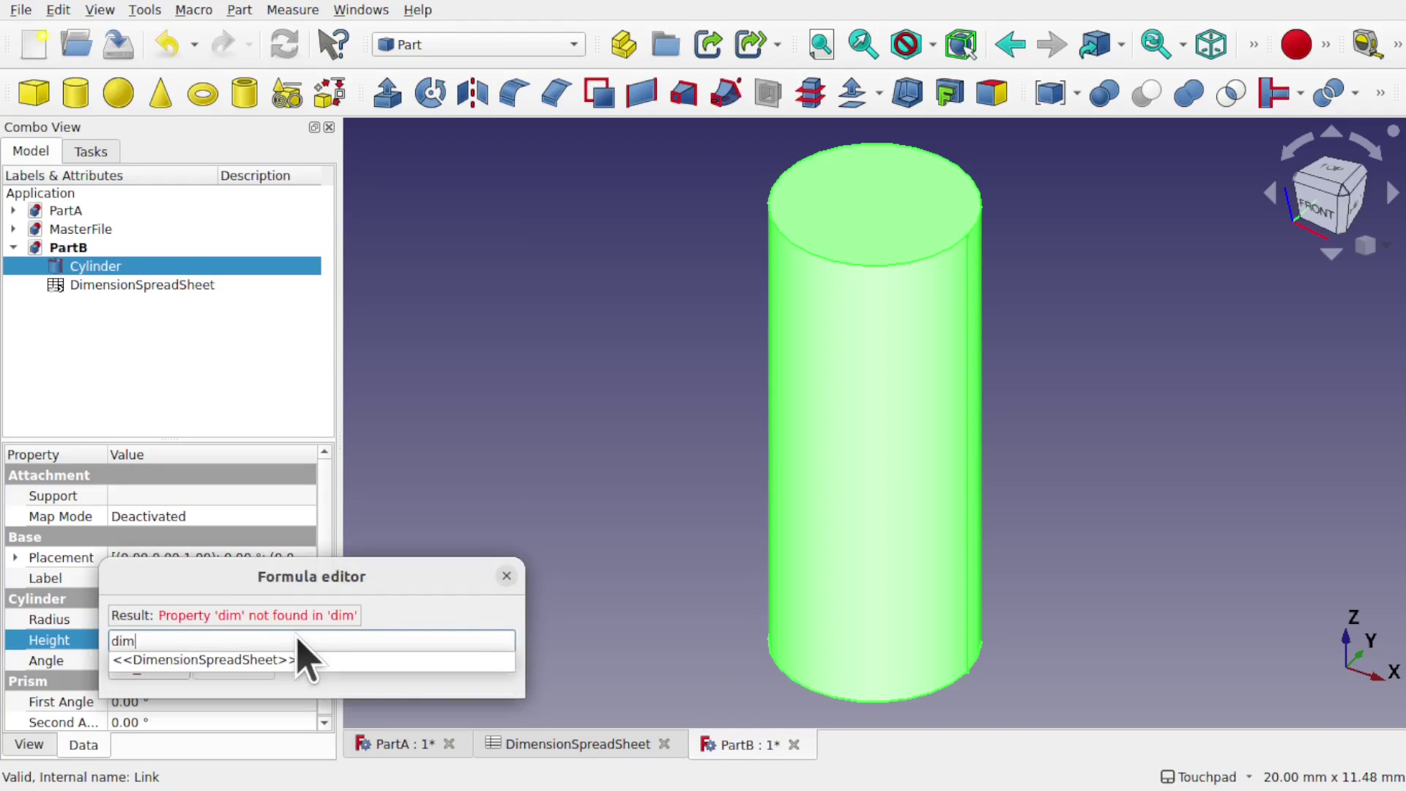
{"action": "left_click", "coordinate": [250, 661]}
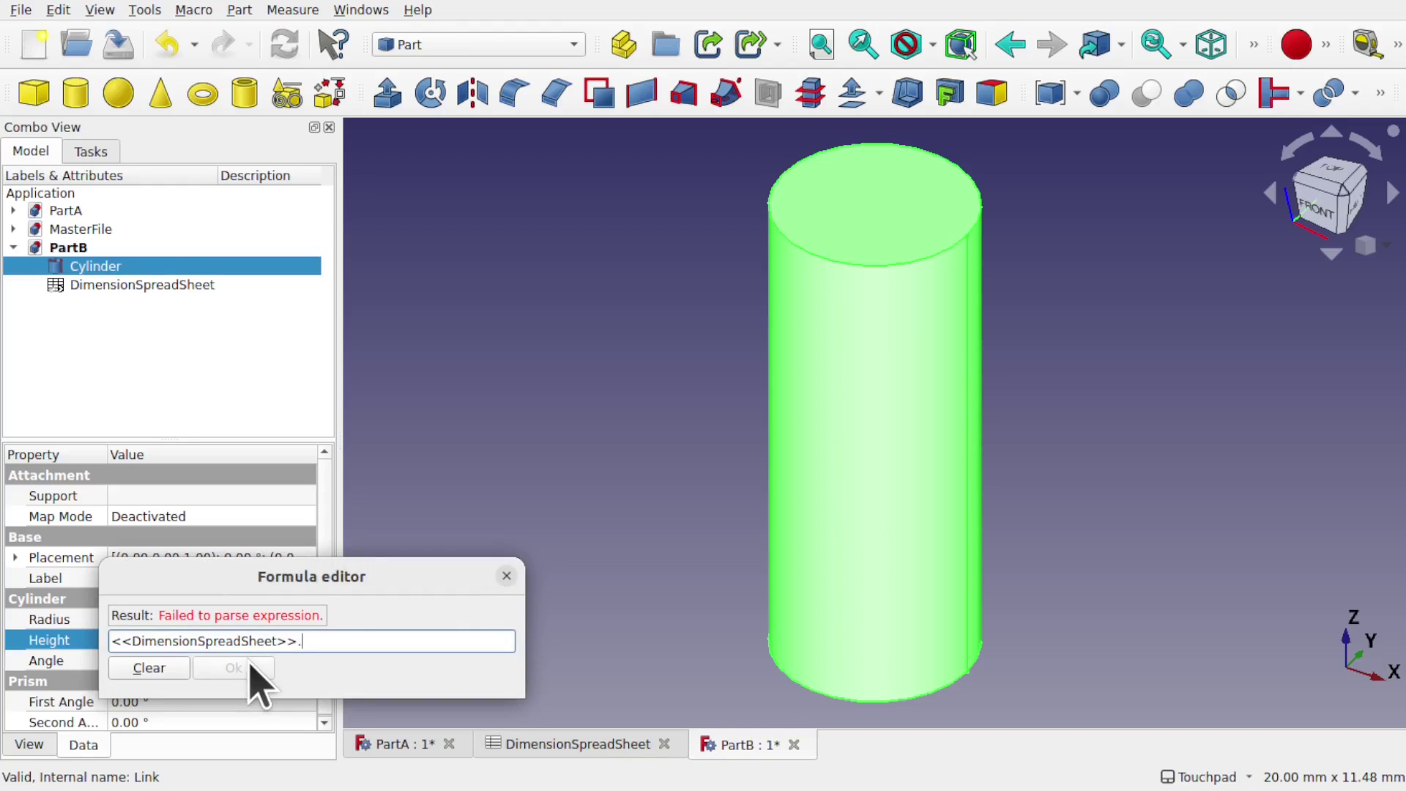
{"action": "type", "text": "A1"}
{"action": "key", "text": "BackSpace"}
{"action": "type", "text": "2"}
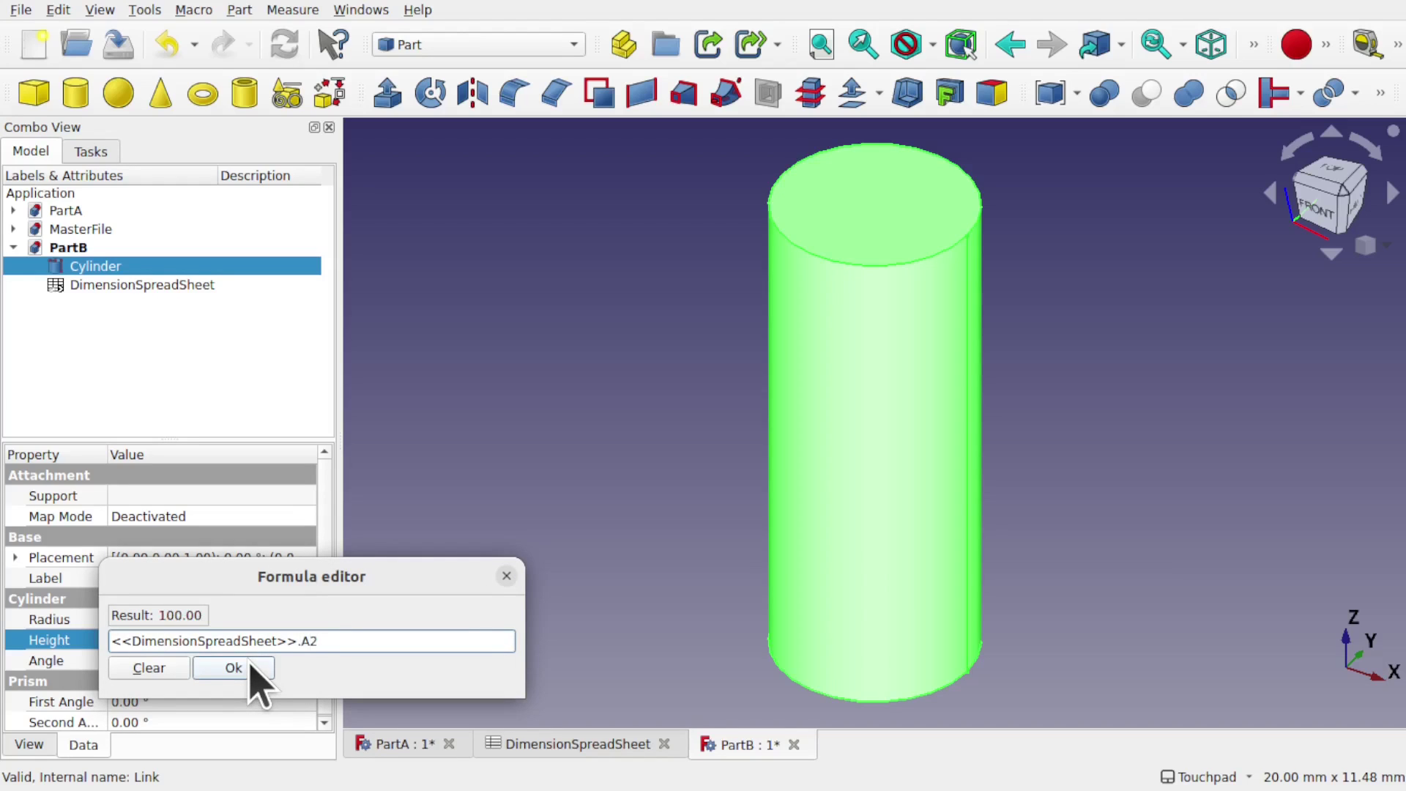
{"action": "left_click", "coordinate": [235, 668]}
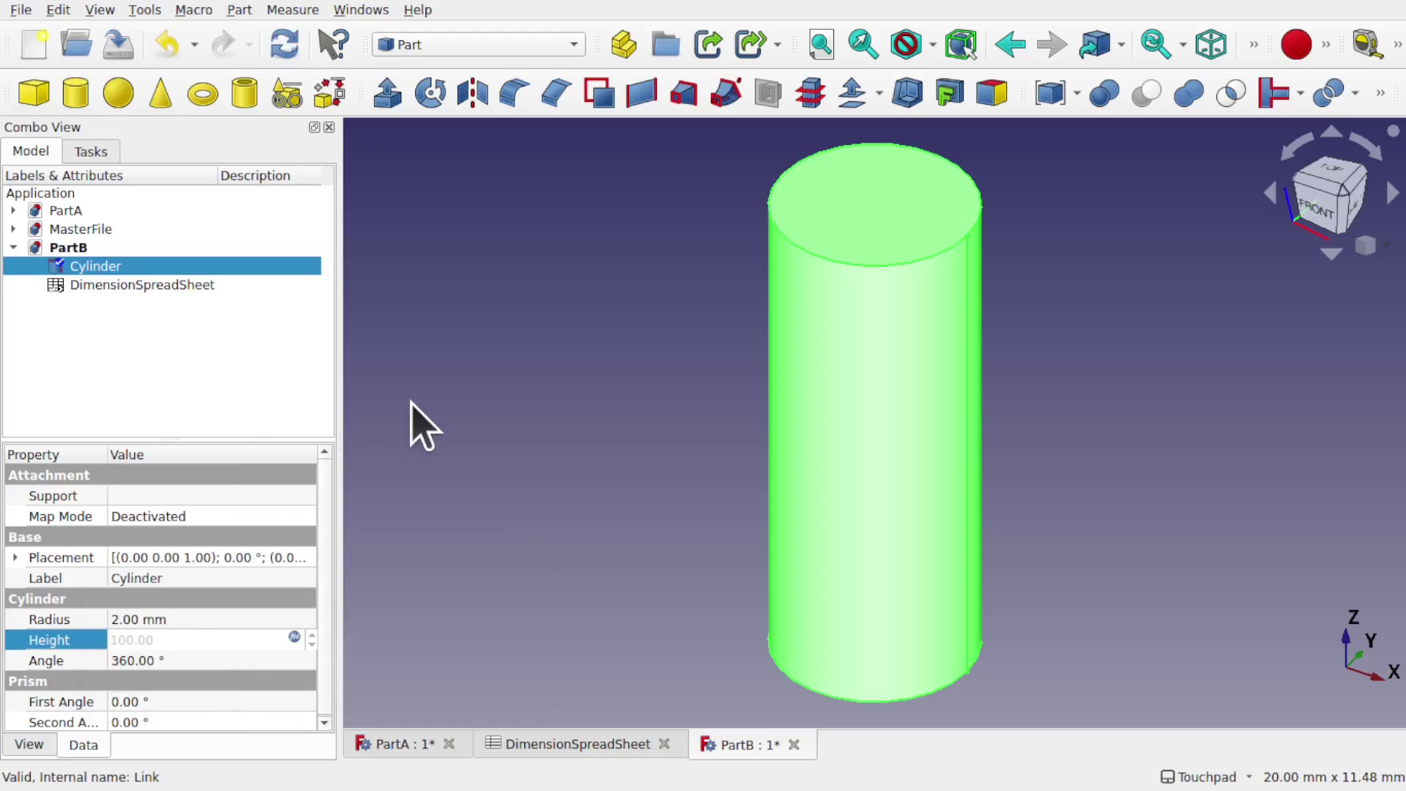
{"action": "left_click", "coordinate": [410, 425]}
{"action": "scroll", "coordinate": [549, 372], "scroll_direction": "down", "scroll_amount": 5}
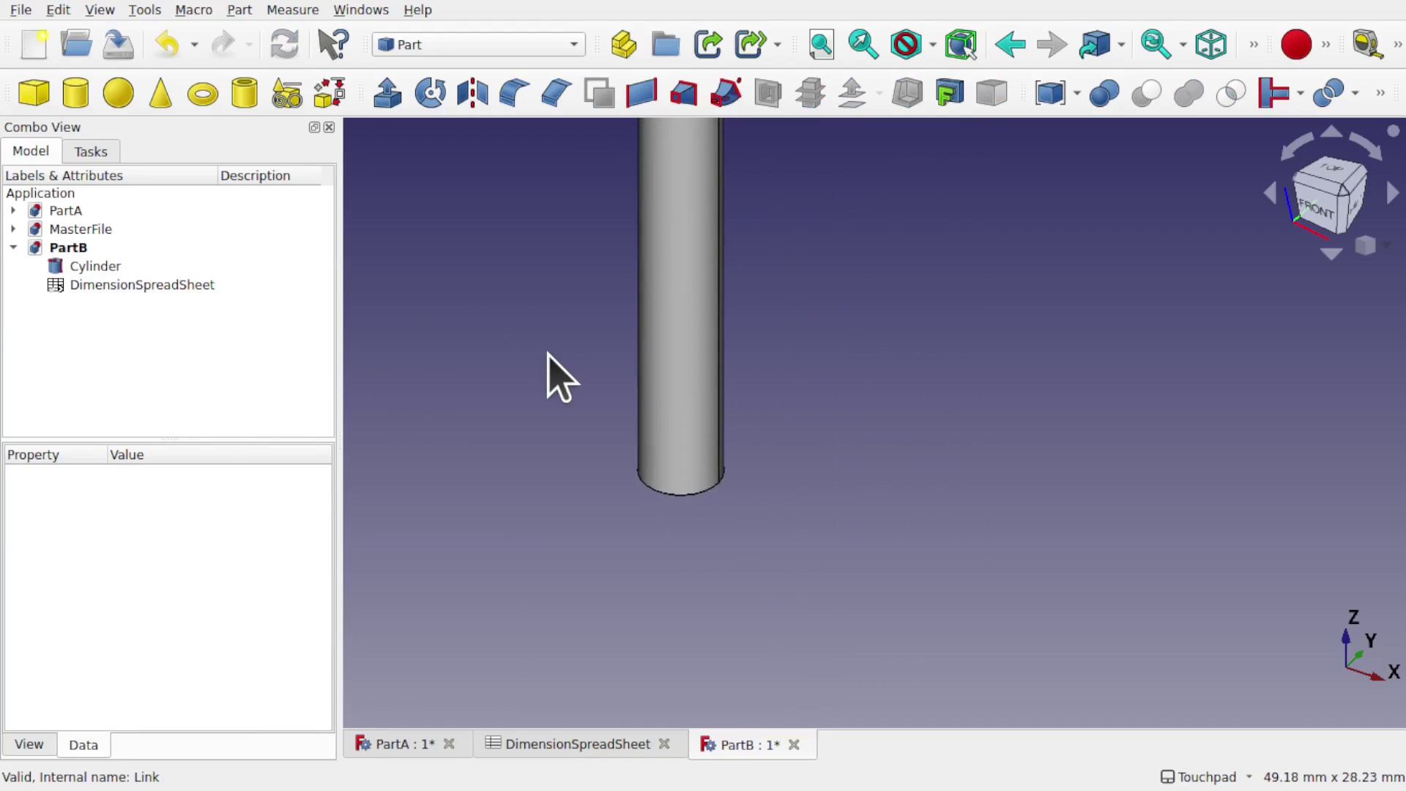
{"action": "middle_click_drag", "start_coordinate": [549, 372], "coordinate": [716, 534]}
{"action": "scroll", "coordinate": [715, 528], "scroll_direction": "down", "scroll_amount": 4}
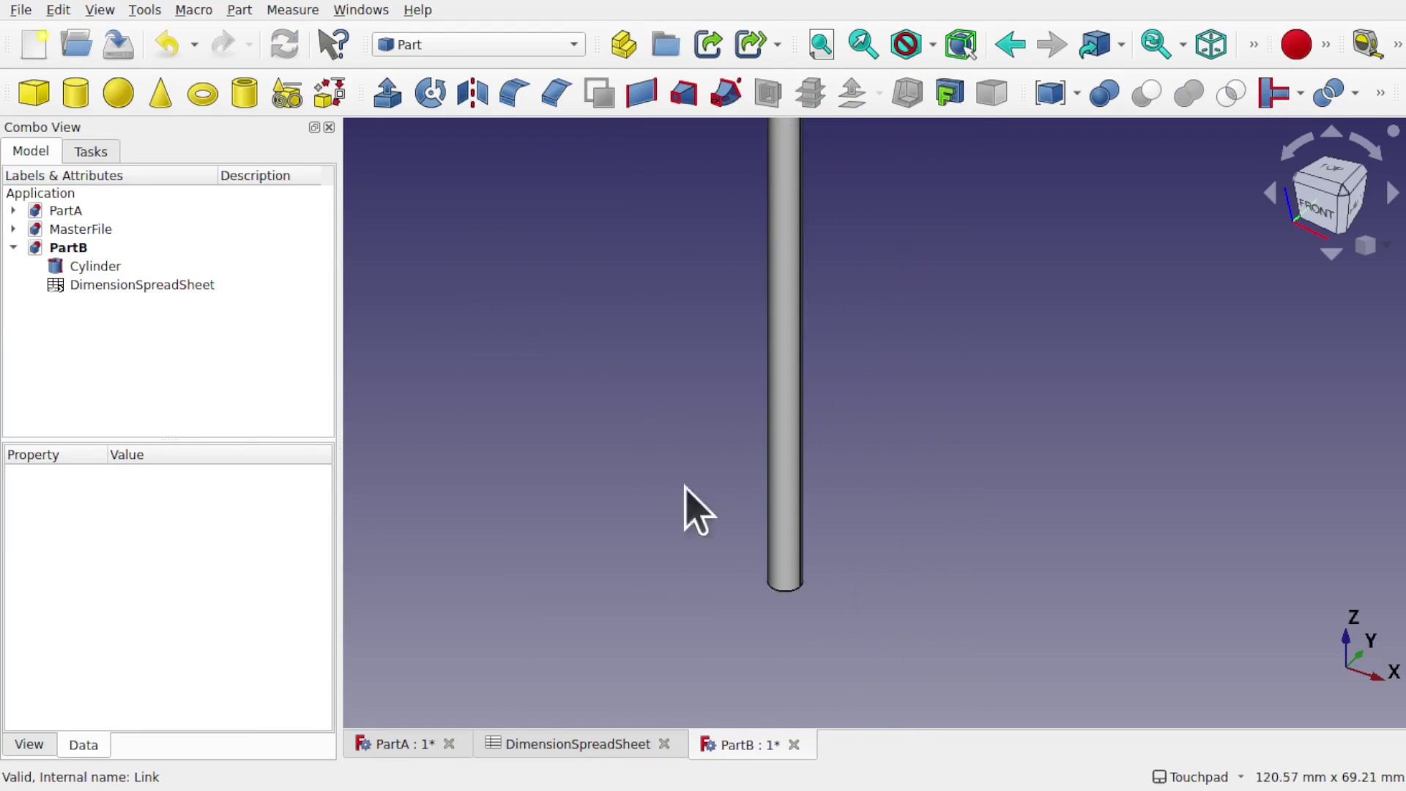
{"action": "middle_click_drag", "start_coordinate": [685, 487], "coordinate": [640, 386]}
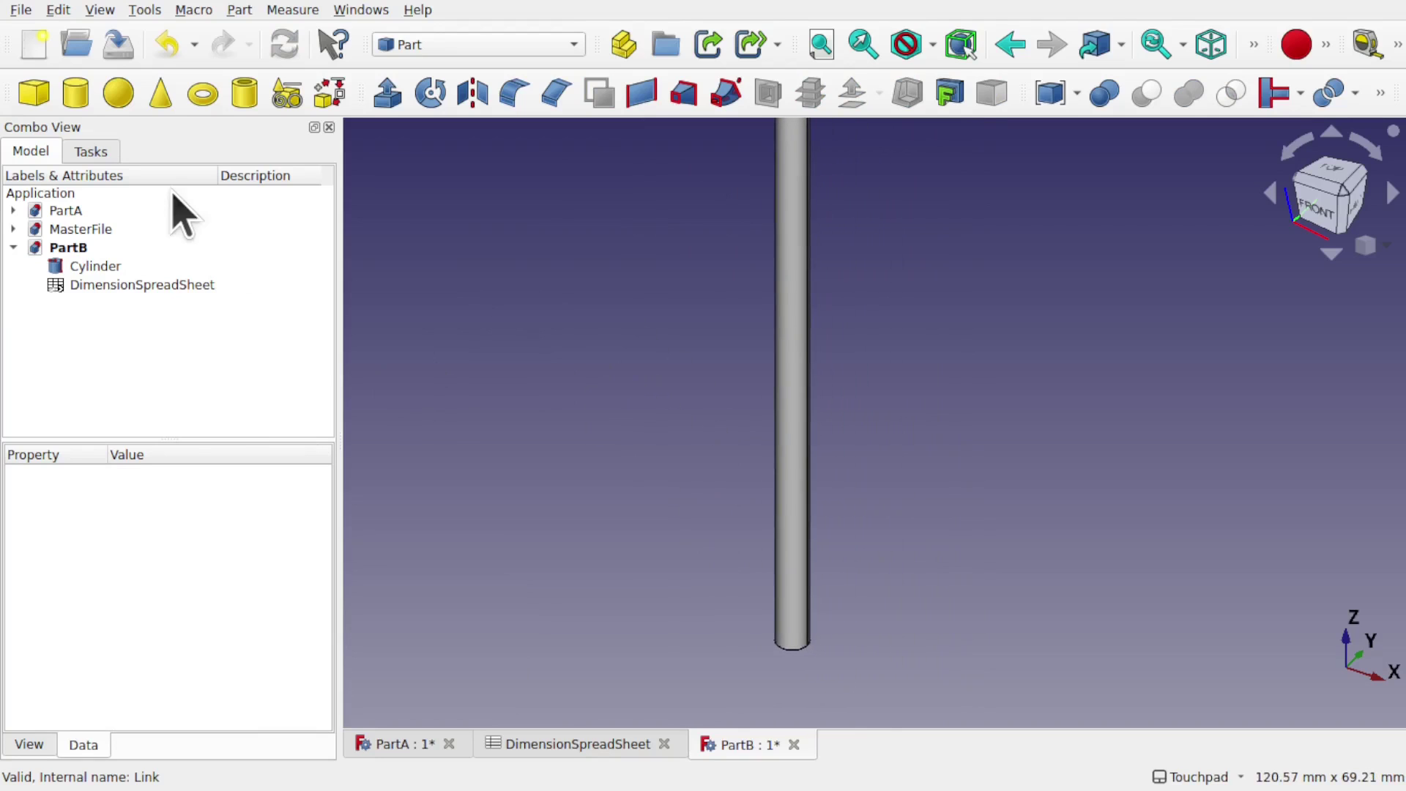
Open the master DimensionSpreadSheet from PartB's link and set the Length value in cell A2 to 10
{"action": "double_click", "coordinate": [117, 286]}
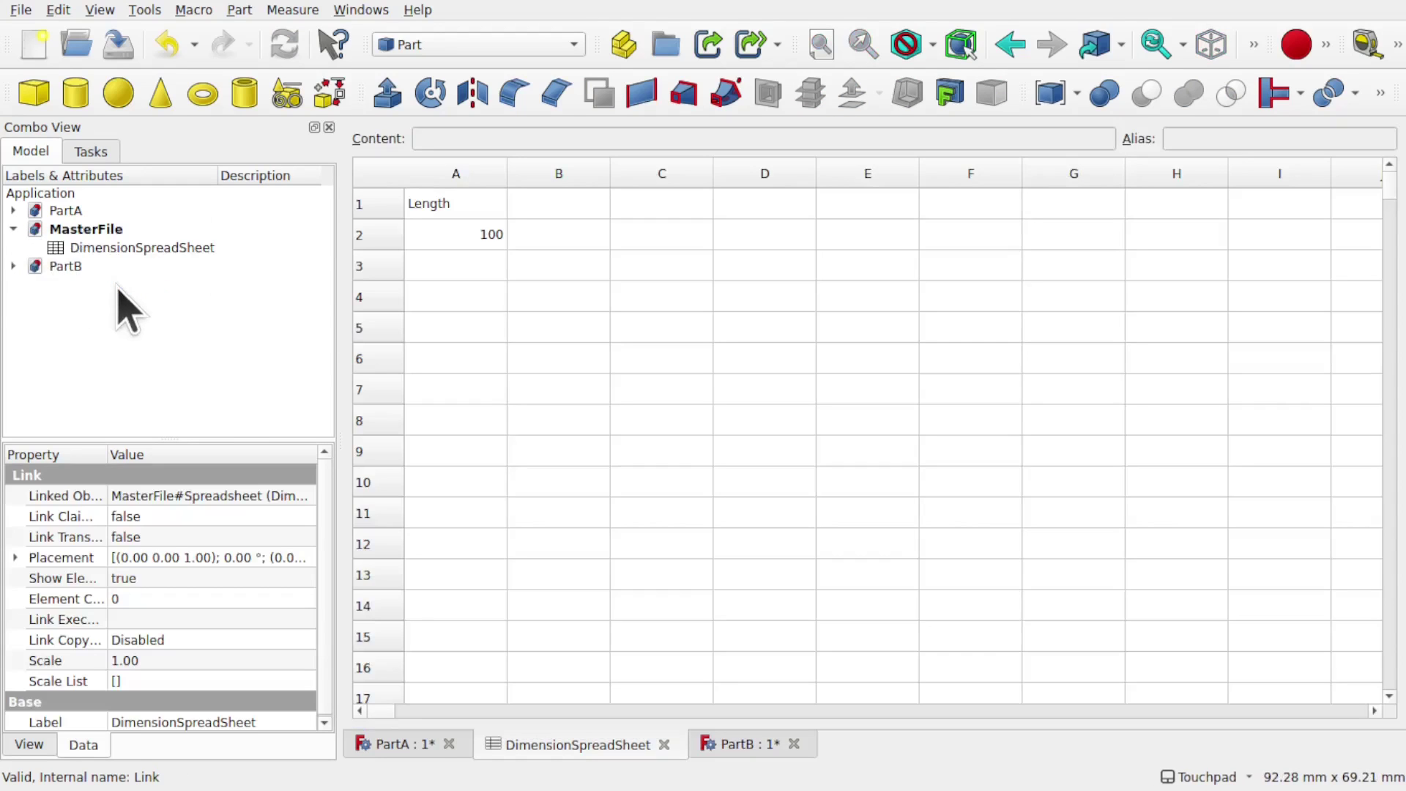
{"action": "left_click", "coordinate": [147, 247]}
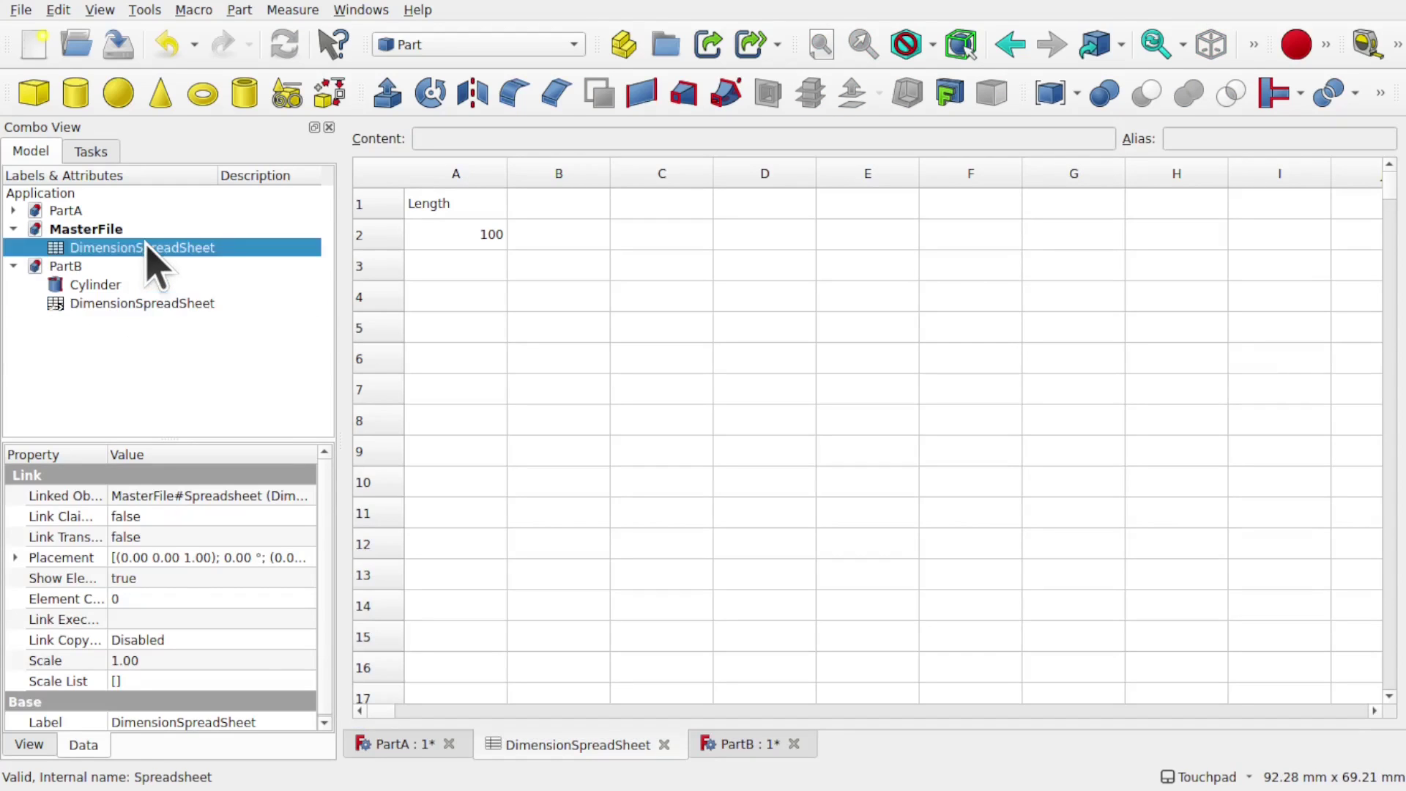
{"action": "left_click", "coordinate": [116, 305]}
{"action": "left_click", "coordinate": [477, 234]}
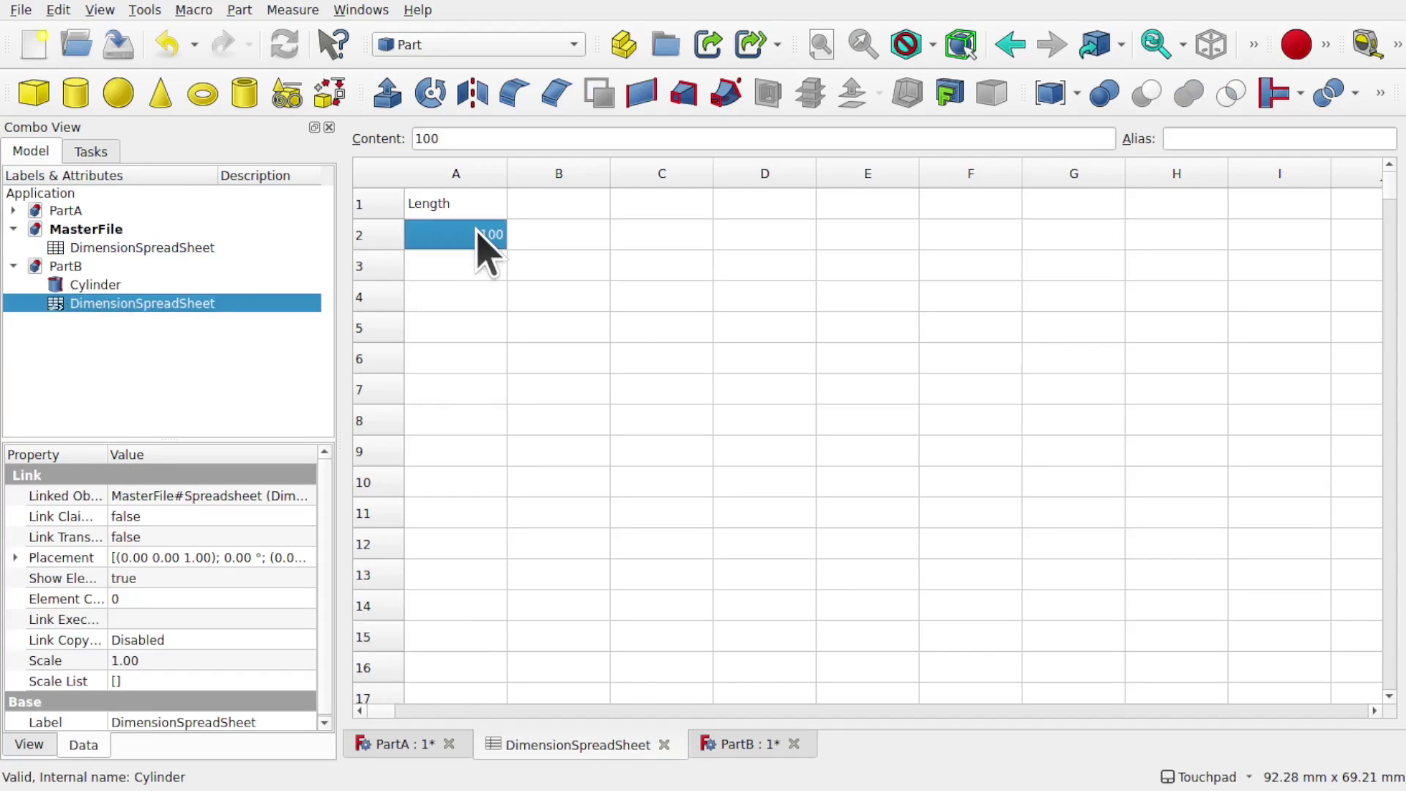
{"action": "double_click", "coordinate": [477, 234]}
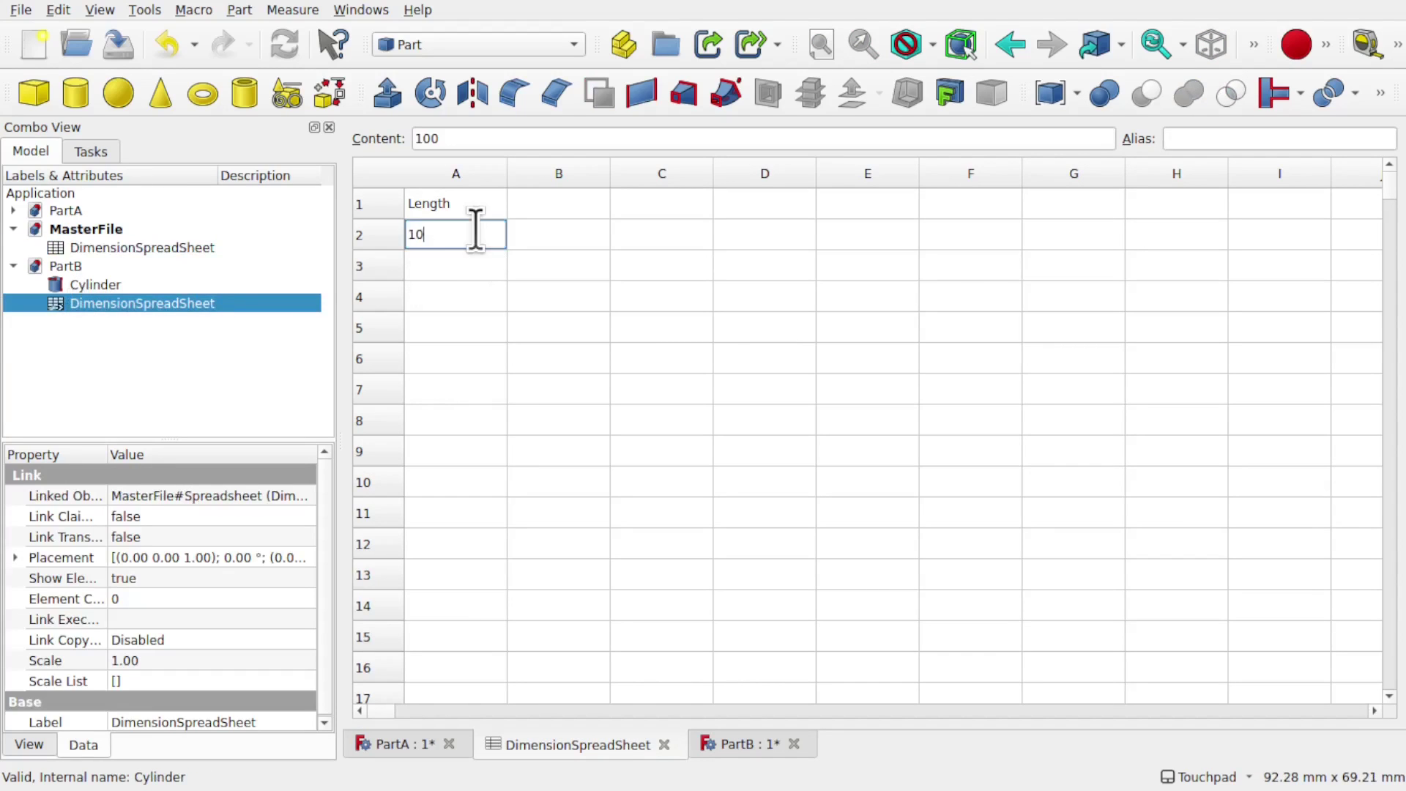
{"action": "type", "text": "10"}
{"action": "key", "text": "Return"}
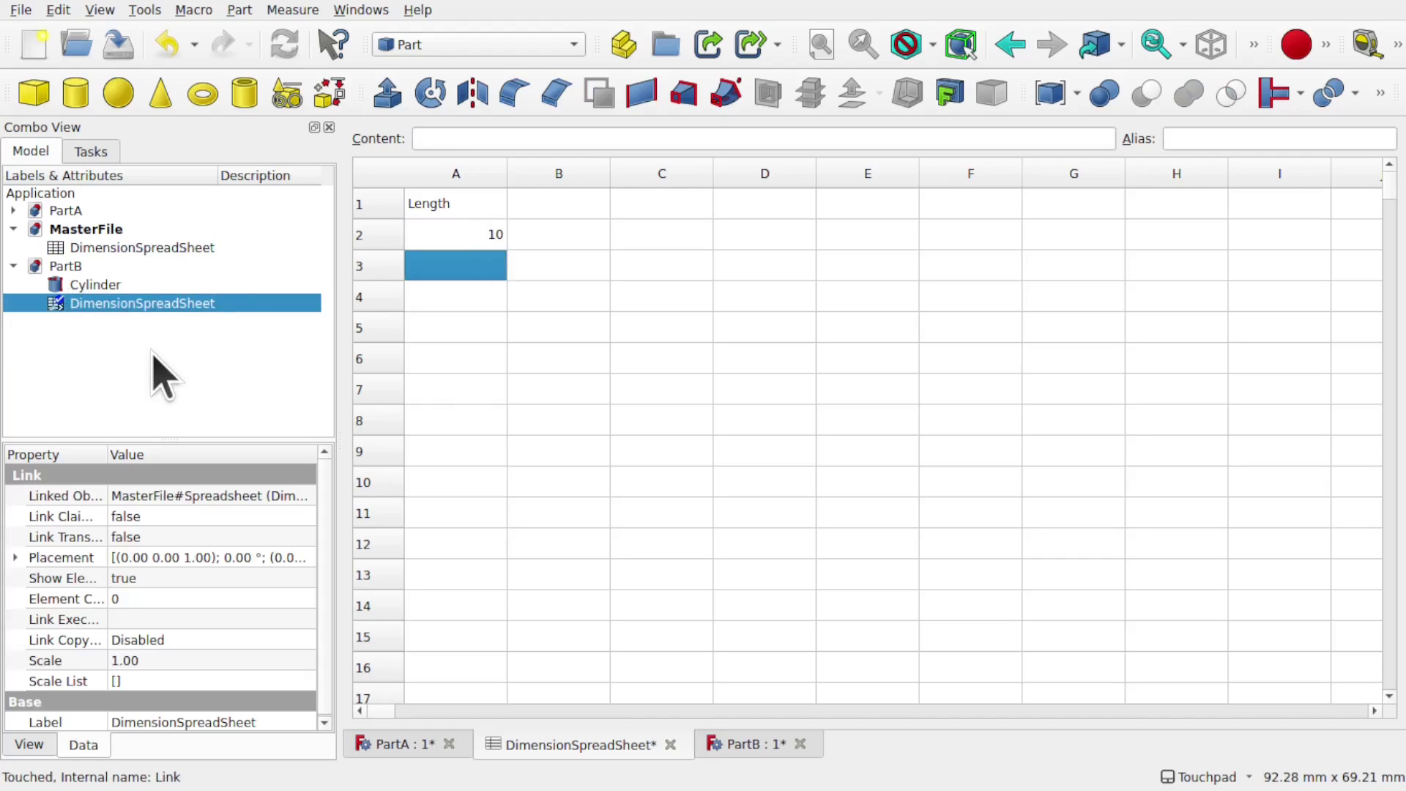
{"action": "left_click", "coordinate": [157, 375]}
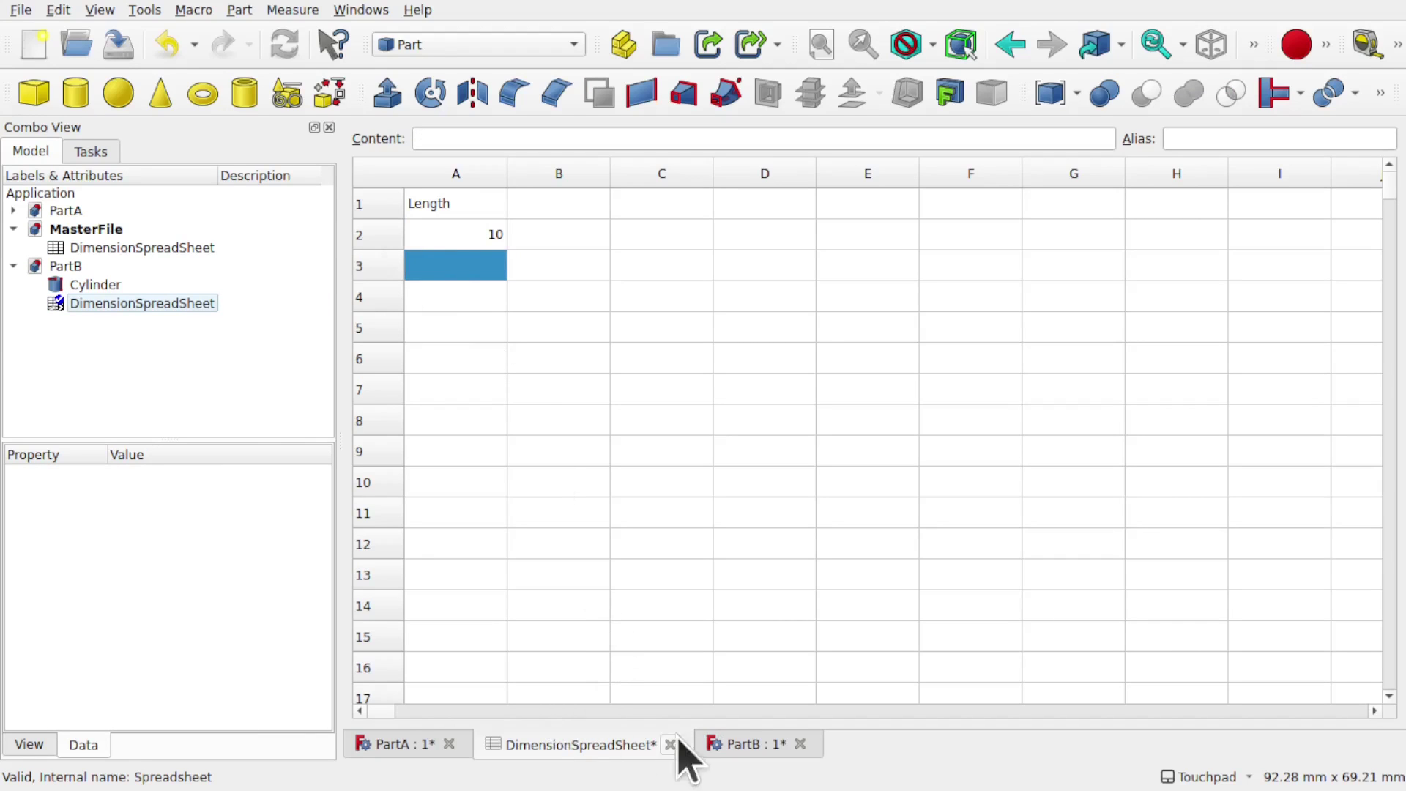
Refresh PartB and PartA so the cylinder and the cube take the new spreadsheet length
{"action": "left_click", "coordinate": [749, 742]}
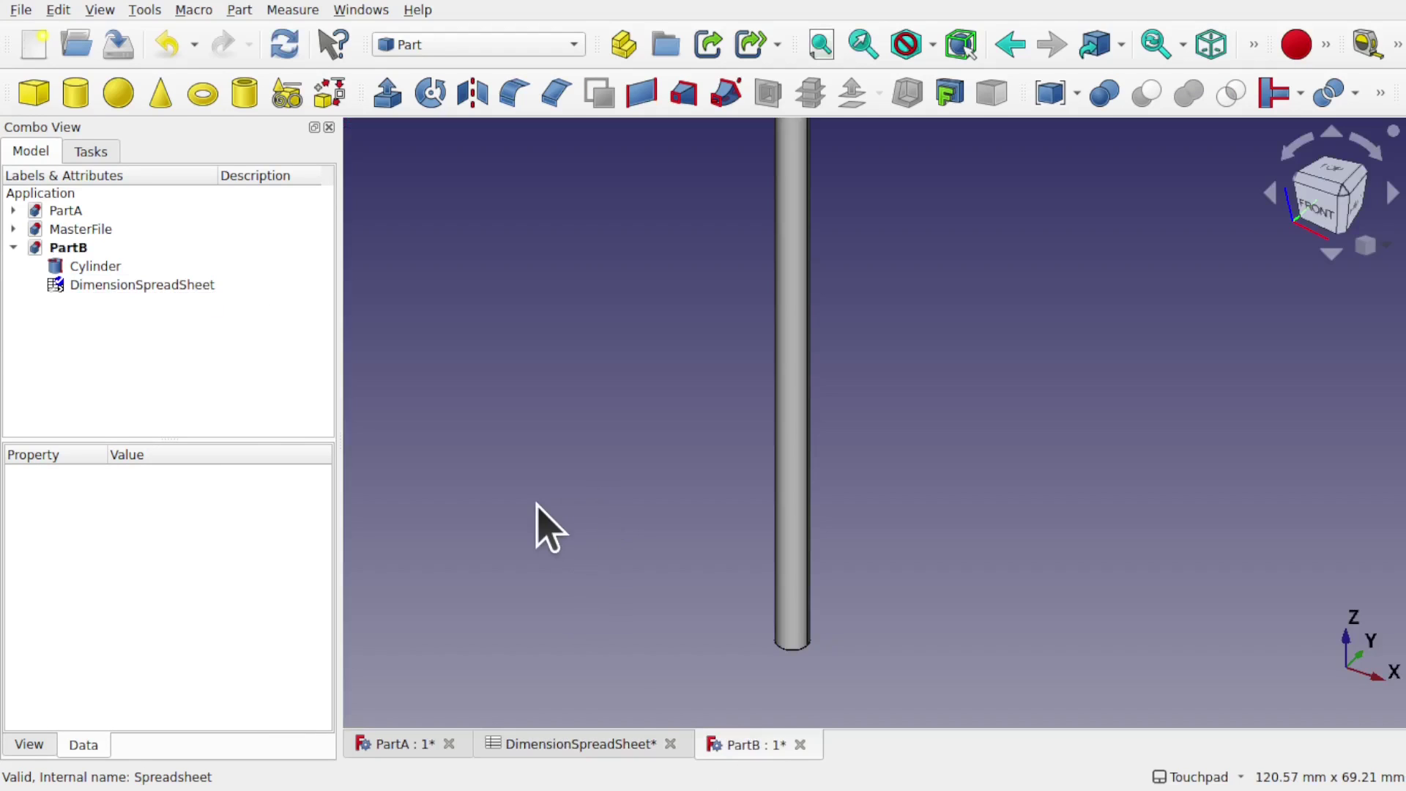
{"action": "key", "text": "ctrl+r"}
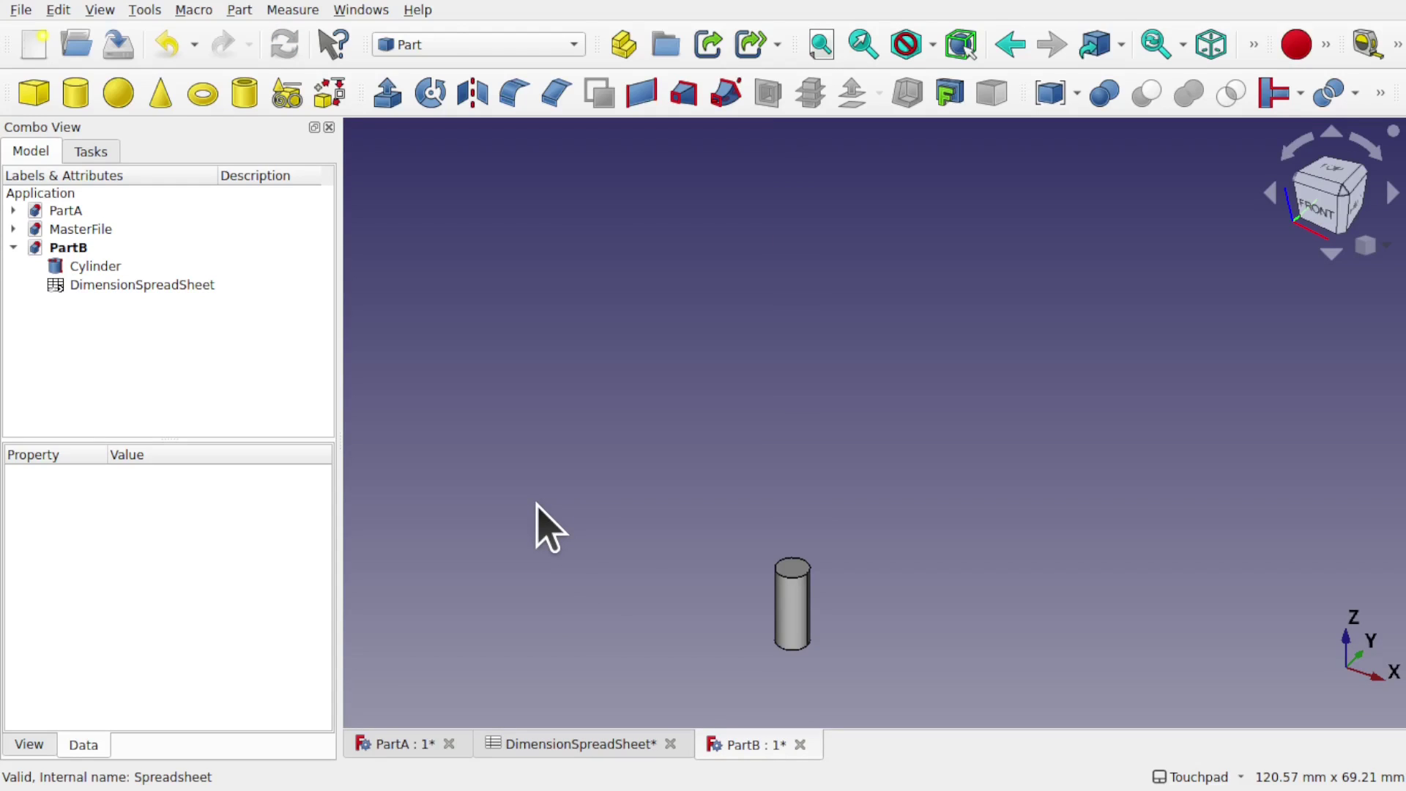
{"action": "double_click", "coordinate": [73, 212]}
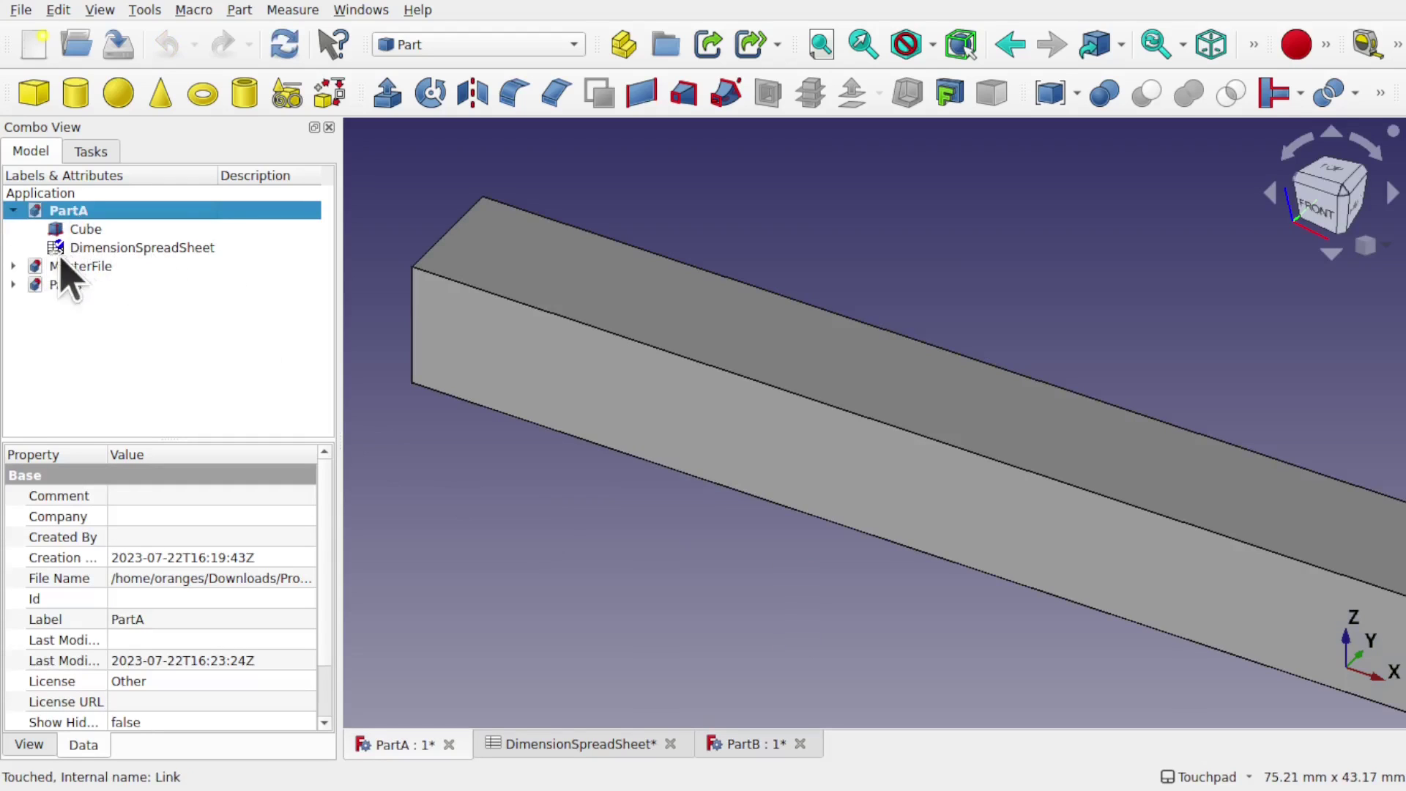
{"action": "key", "text": "ctrl+r"}
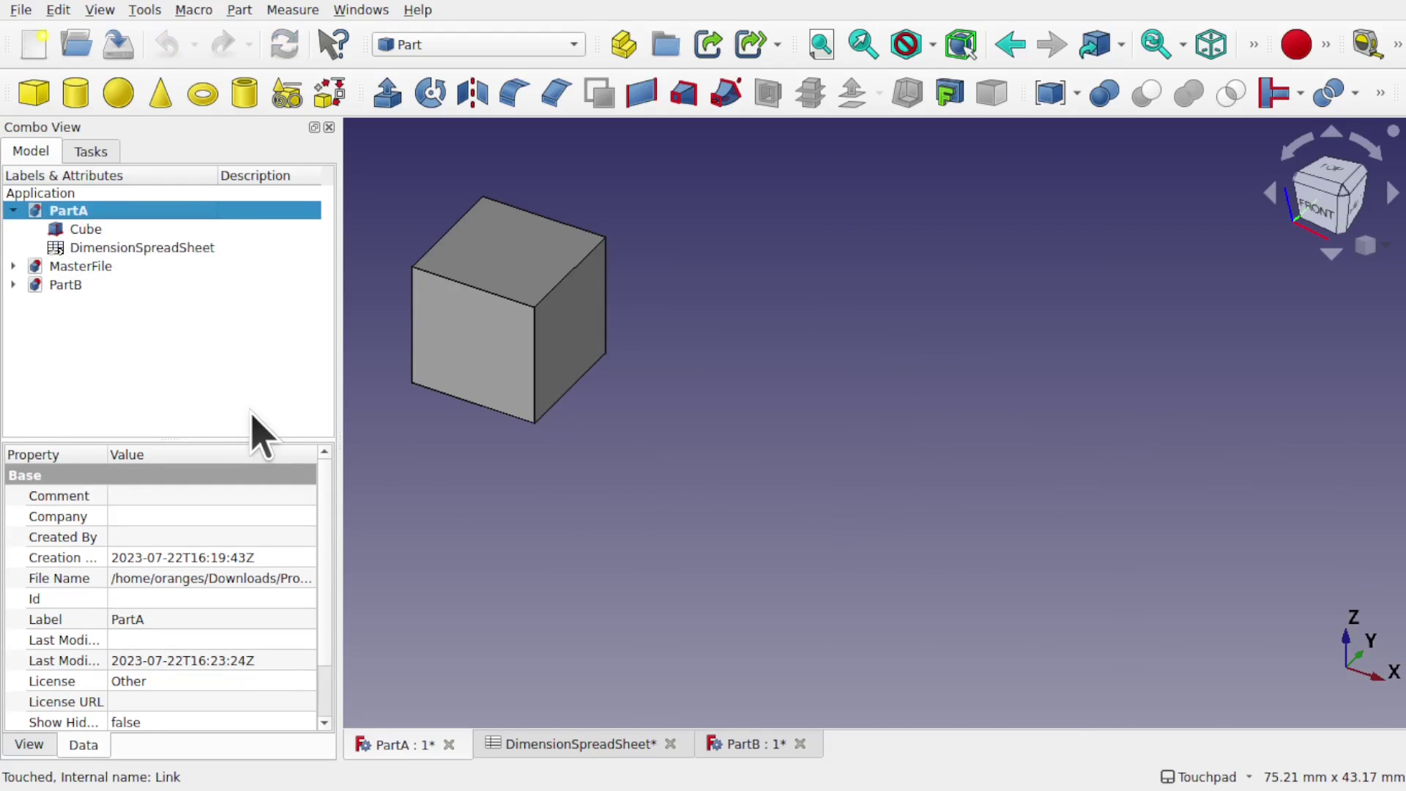
Link PartB's cylinder into the MasterFile document and save MasterFile
{"action": "double_click", "coordinate": [63, 266]}
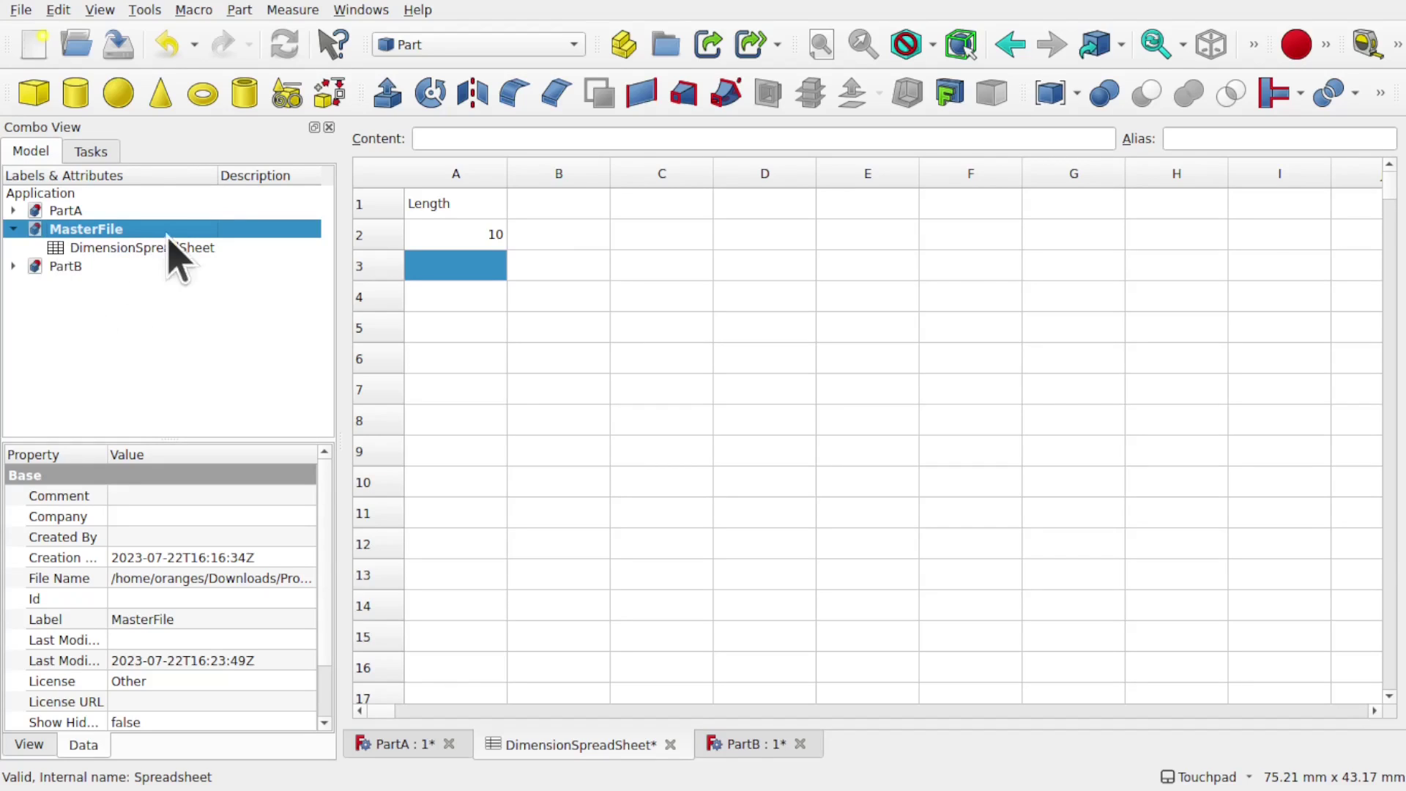
{"action": "left_click", "coordinate": [68, 266]}
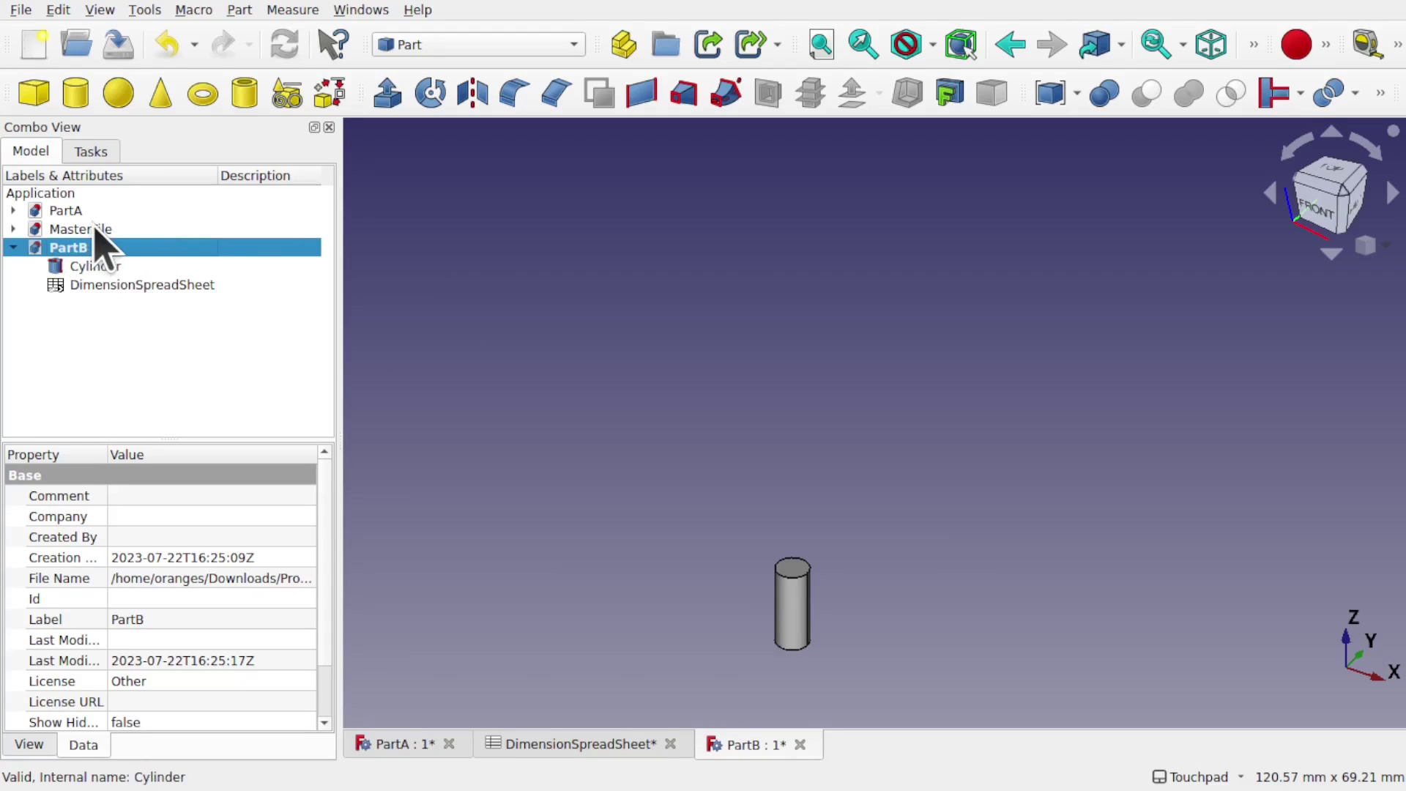
{"action": "left_click", "coordinate": [99, 282]}
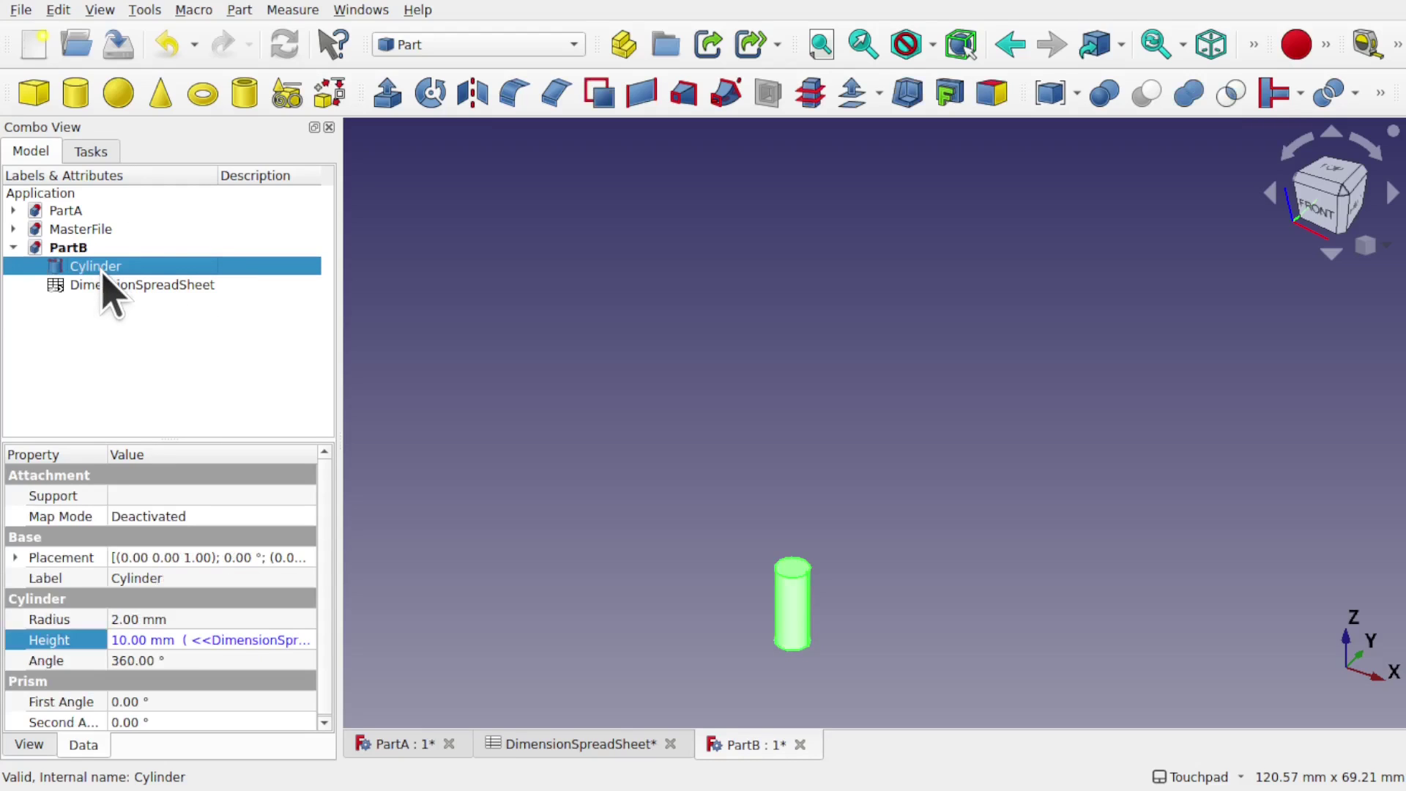
{"action": "left_click_drag", "start_coordinate": [102, 279], "coordinate": [115, 236]}
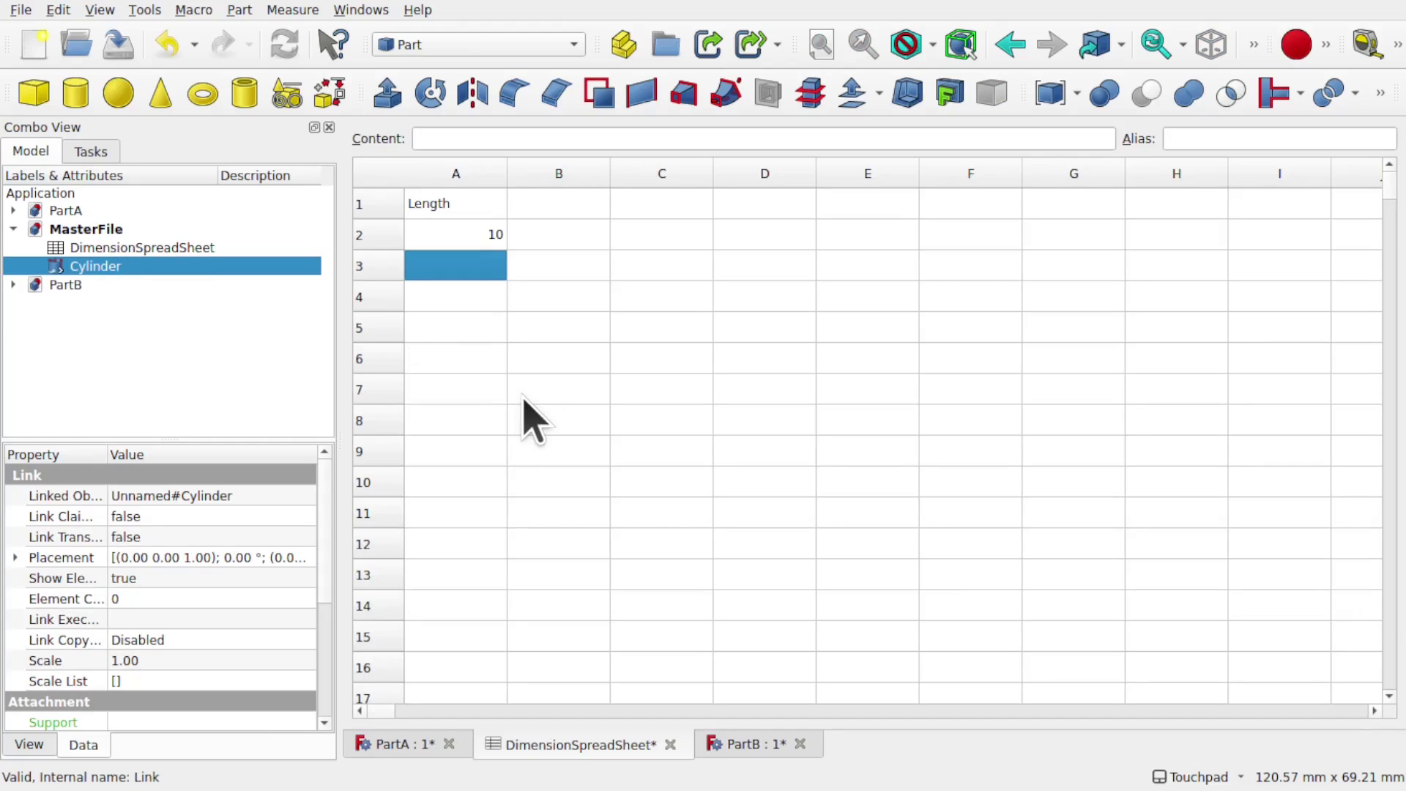
{"action": "key", "text": "ctrl+s"}
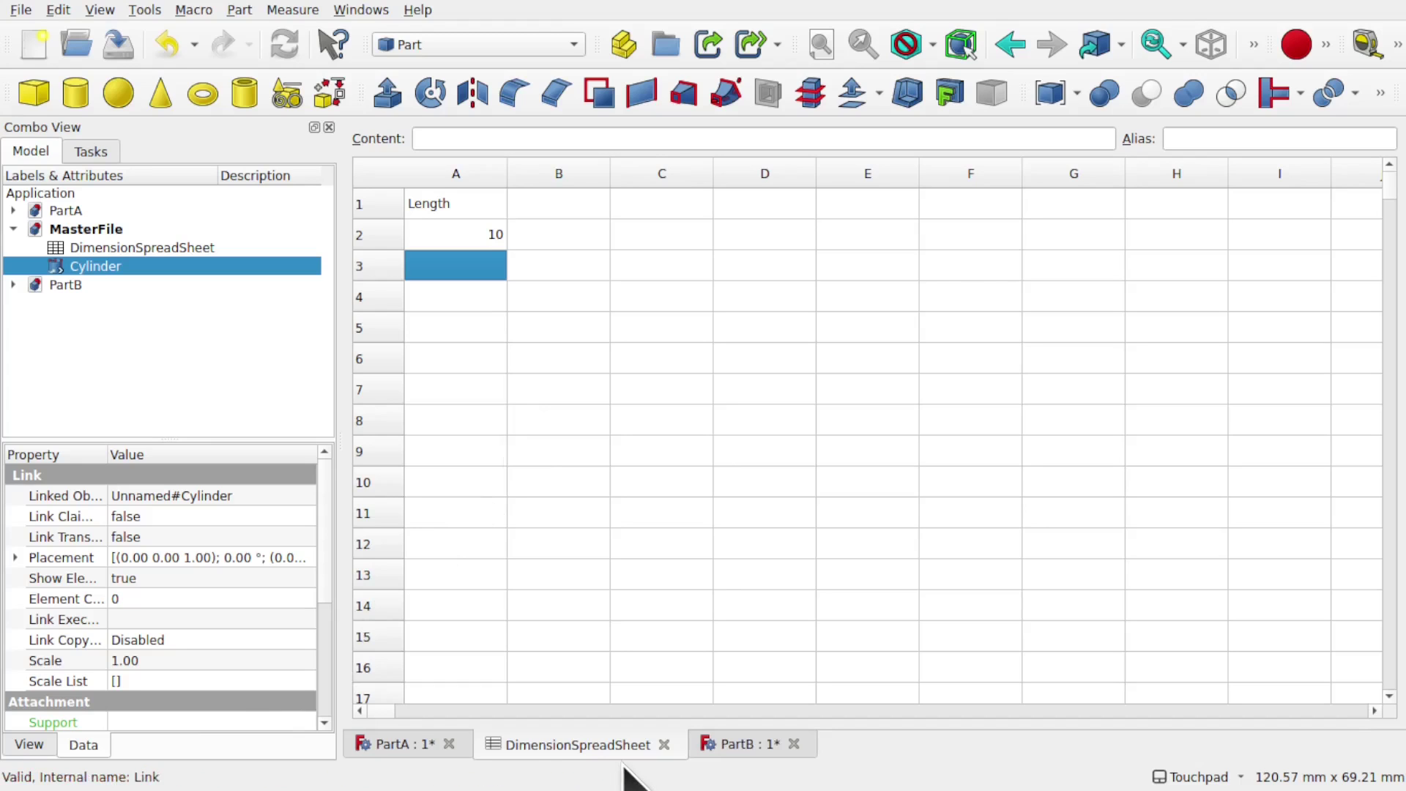
Try to save all open documents, declining to save them with cyclic dependencies
{"action": "left_click", "coordinate": [20, 10]}
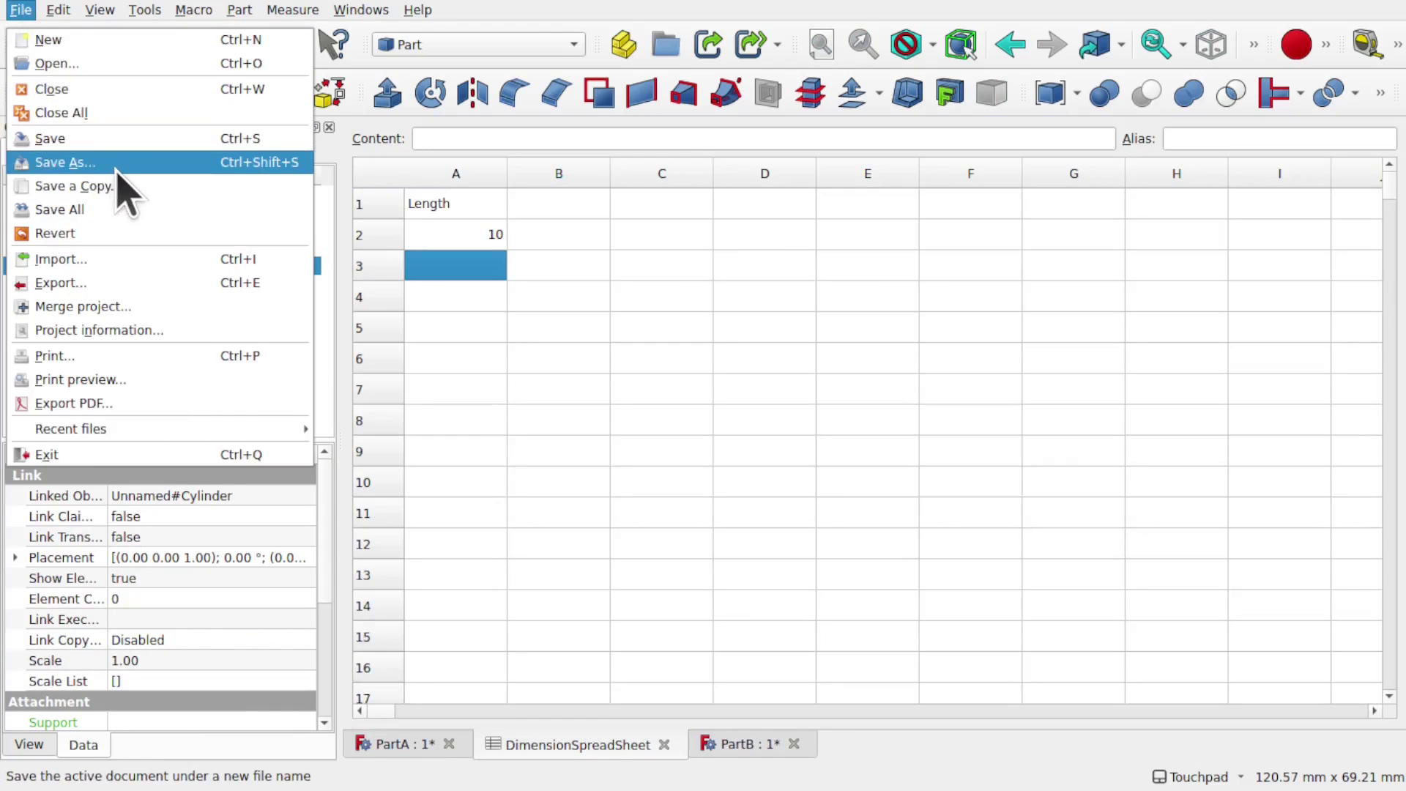
{"action": "left_click", "coordinate": [124, 210]}
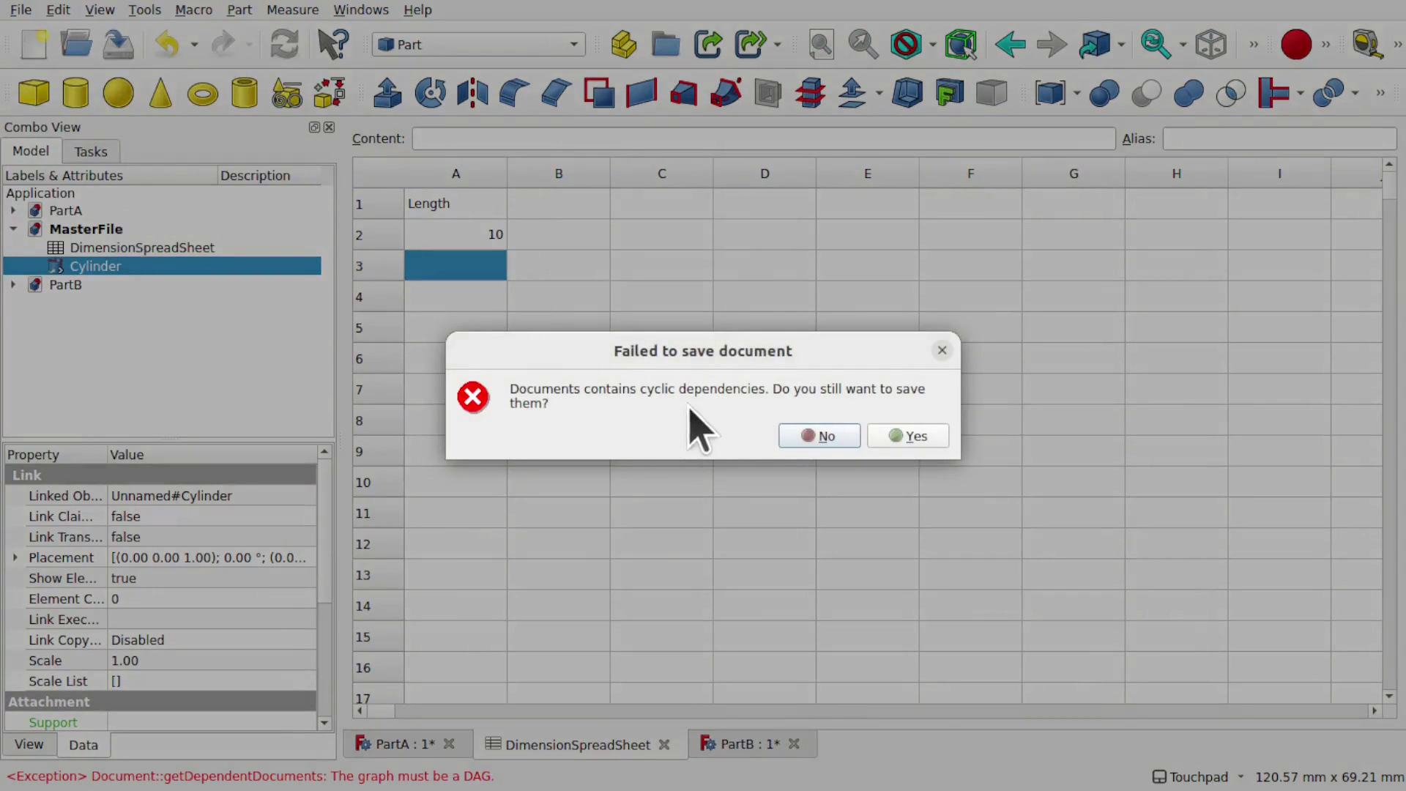
{"action": "left_click", "coordinate": [814, 438]}
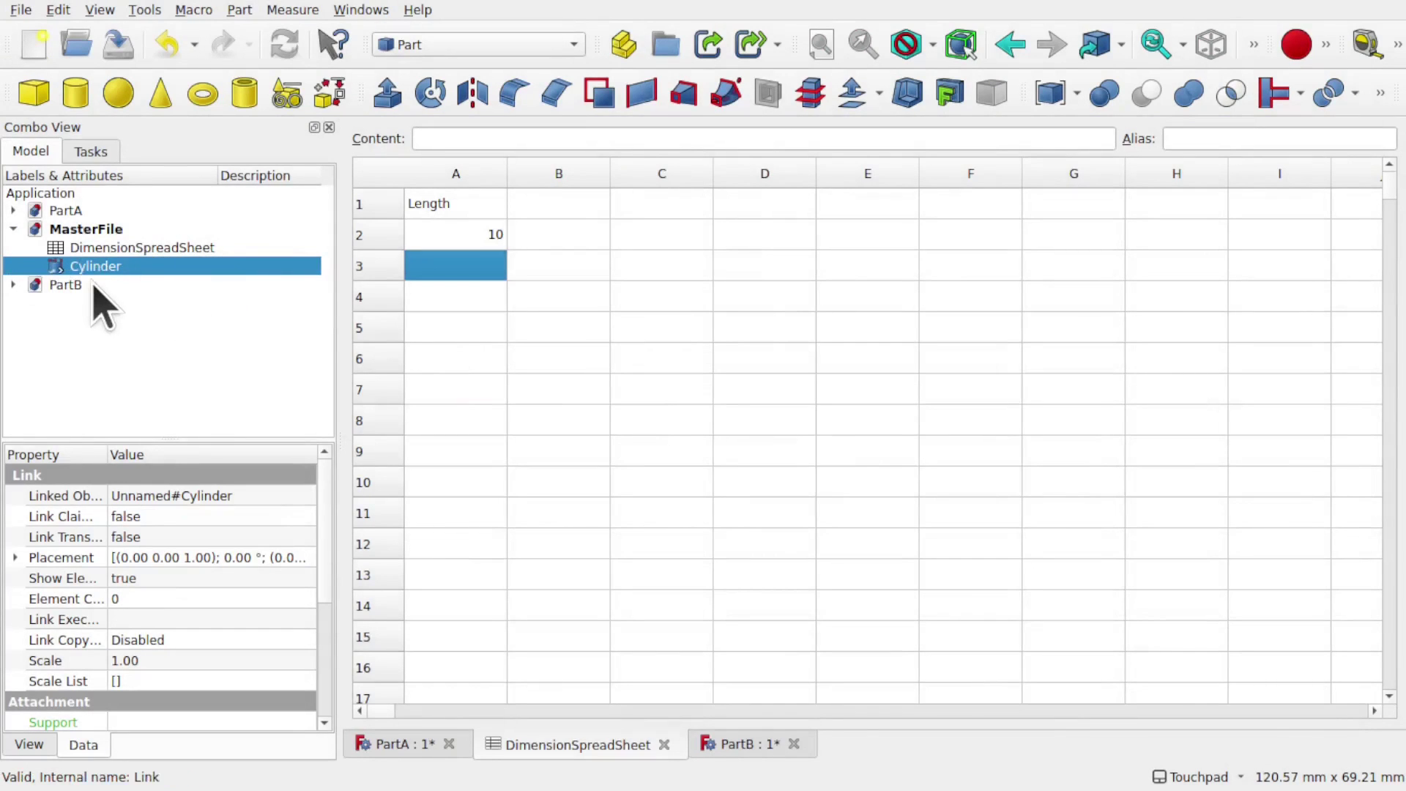
Delete the Cylinder link from the MasterFile document
{"action": "left_click", "coordinate": [14, 285]}
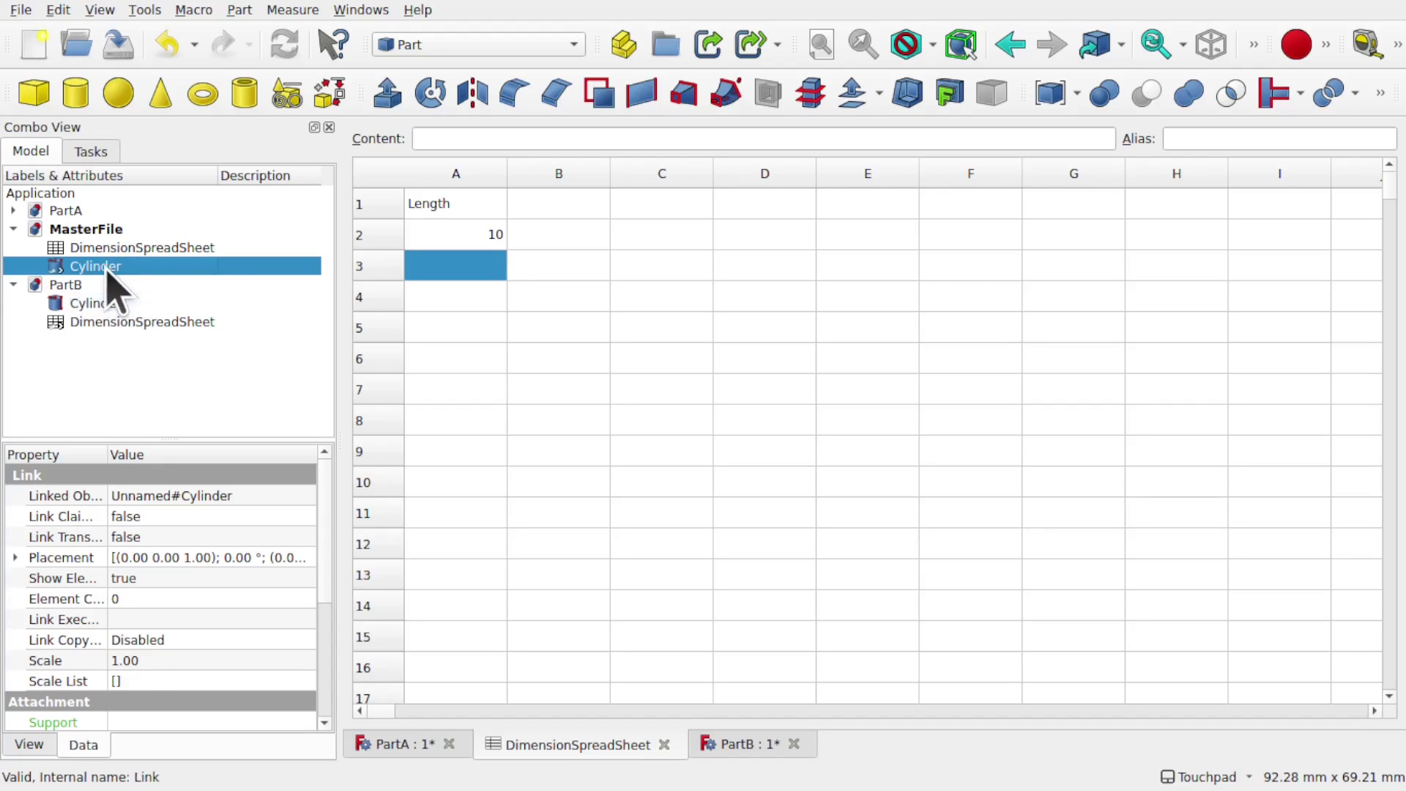
{"action": "key", "text": "Delete"}
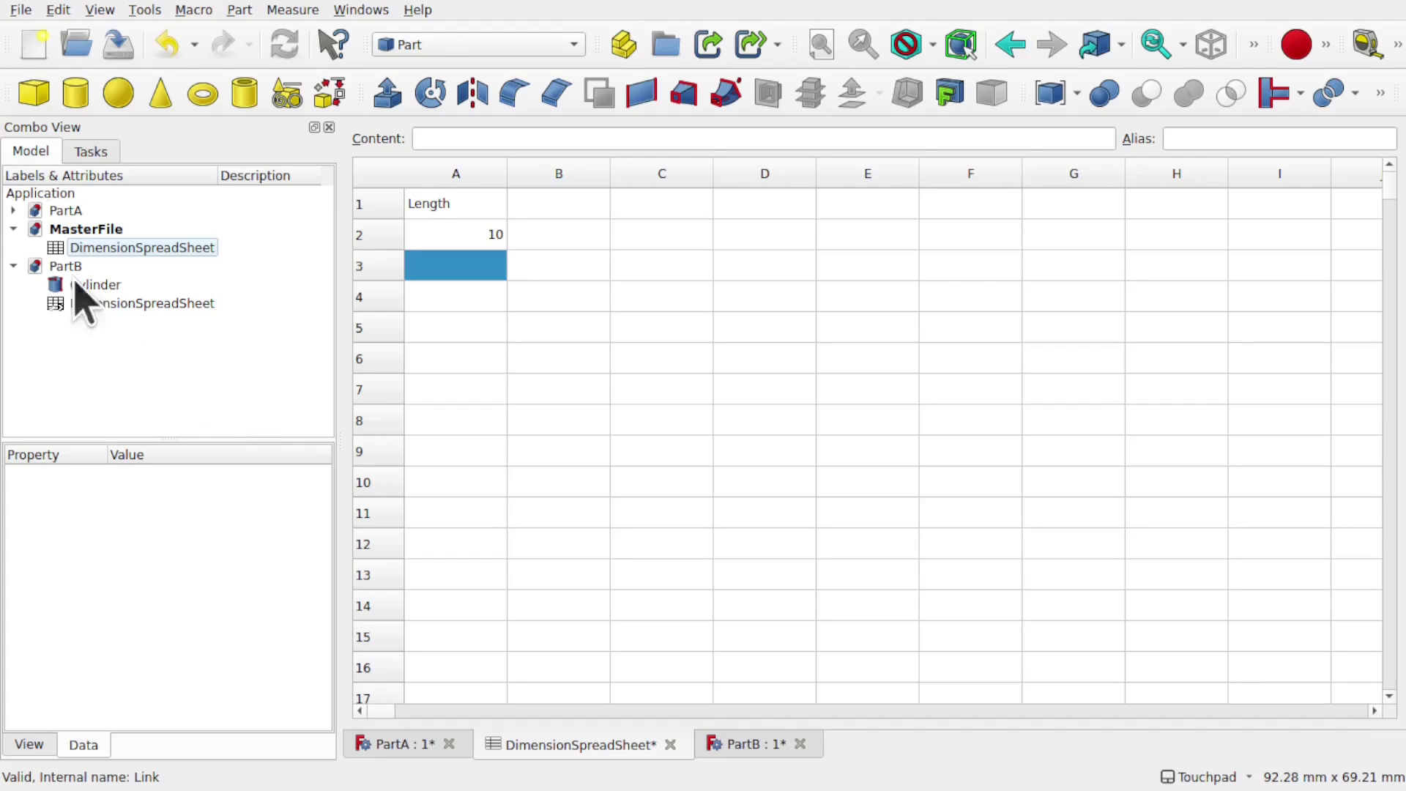
Create a new document and save it as Document in the ProjectX folder
{"action": "left_click", "coordinate": [33, 48]}
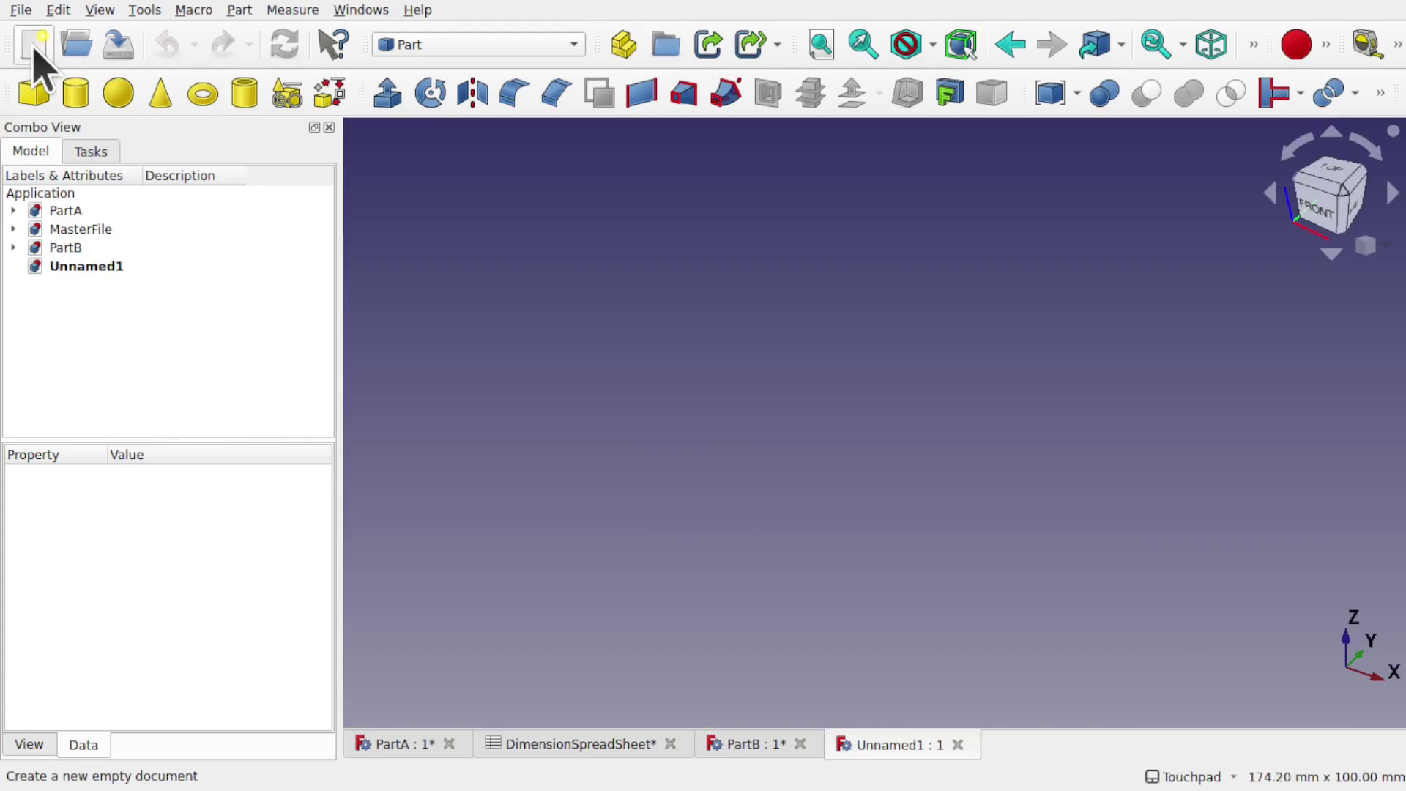
{"action": "left_click", "coordinate": [21, 9]}
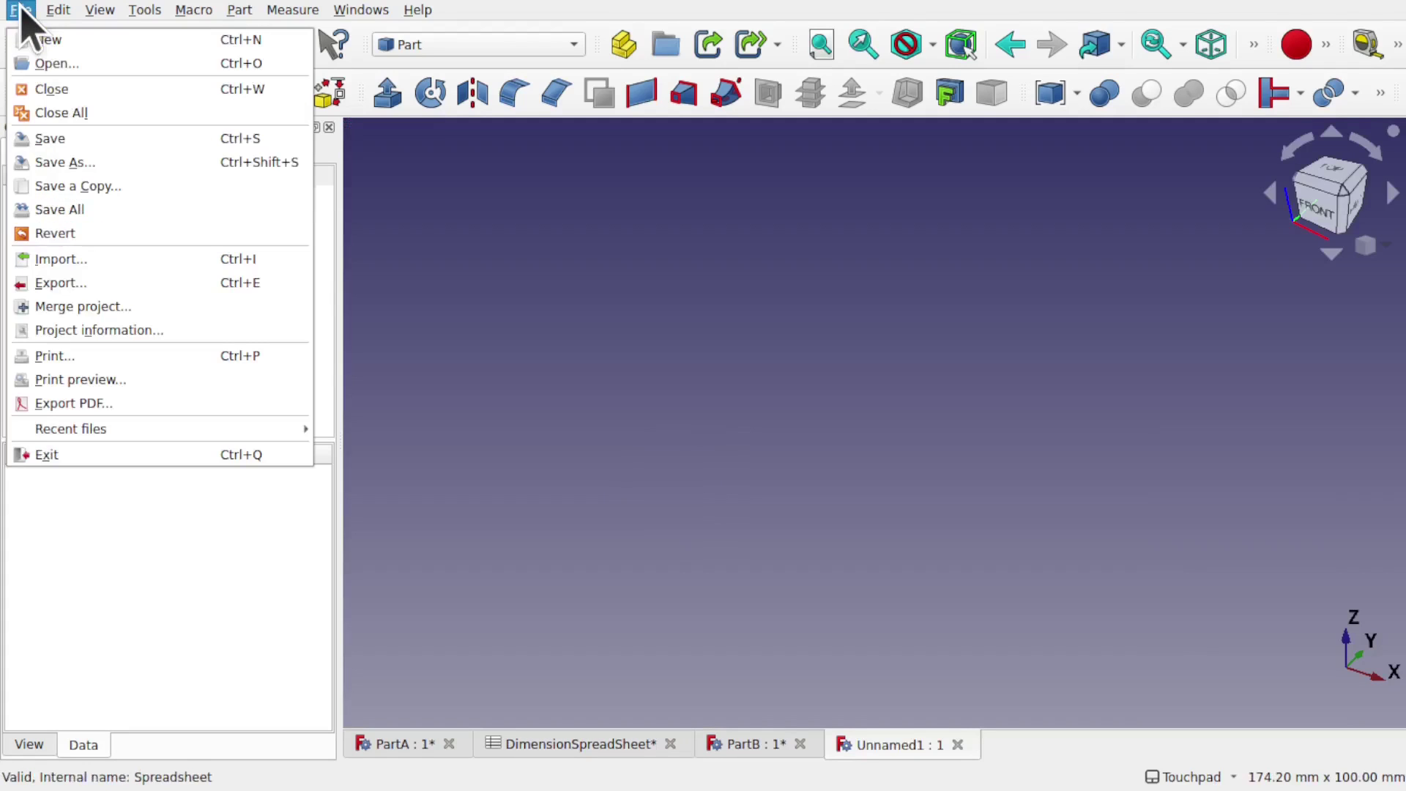
{"action": "left_click", "coordinate": [110, 162]}
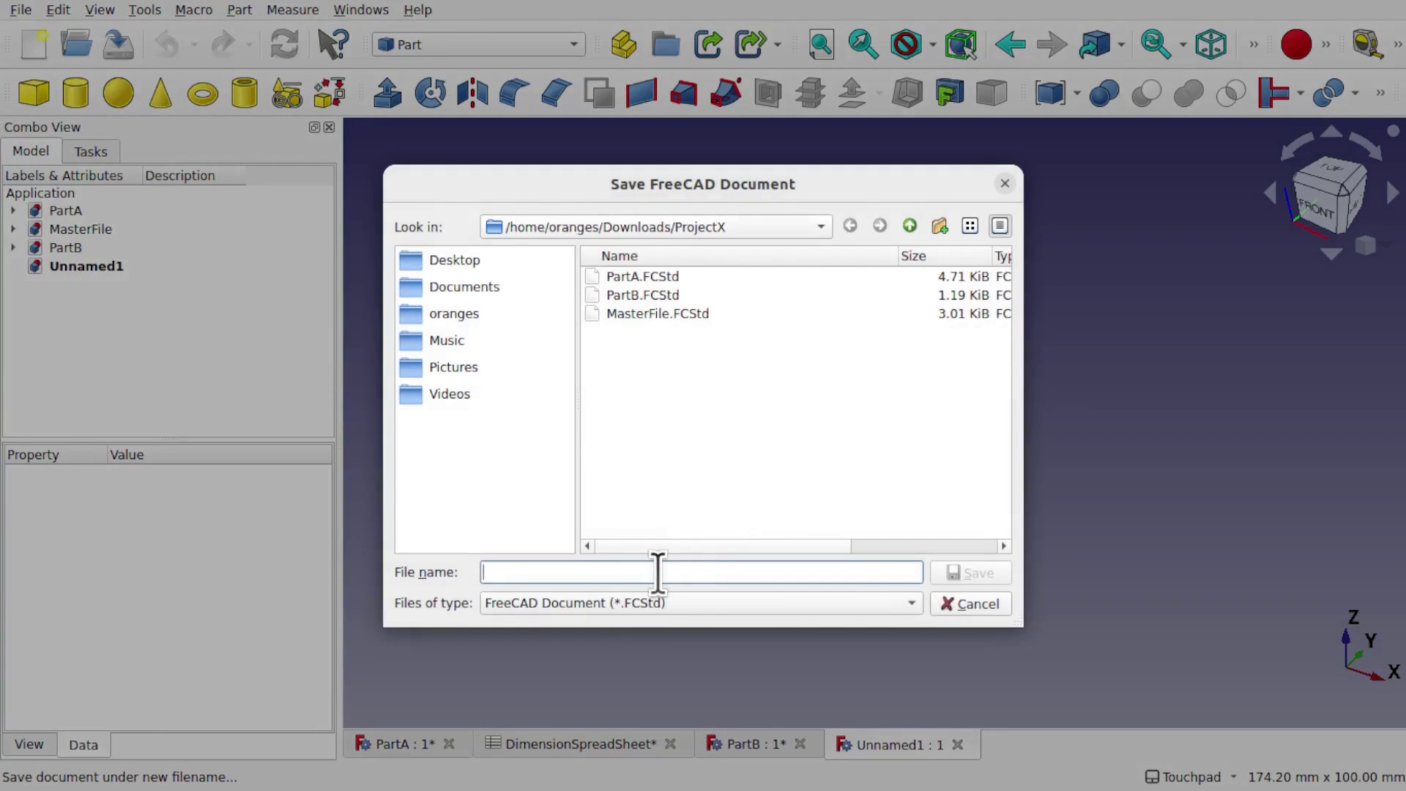
{"action": "type", "text": "Document"}
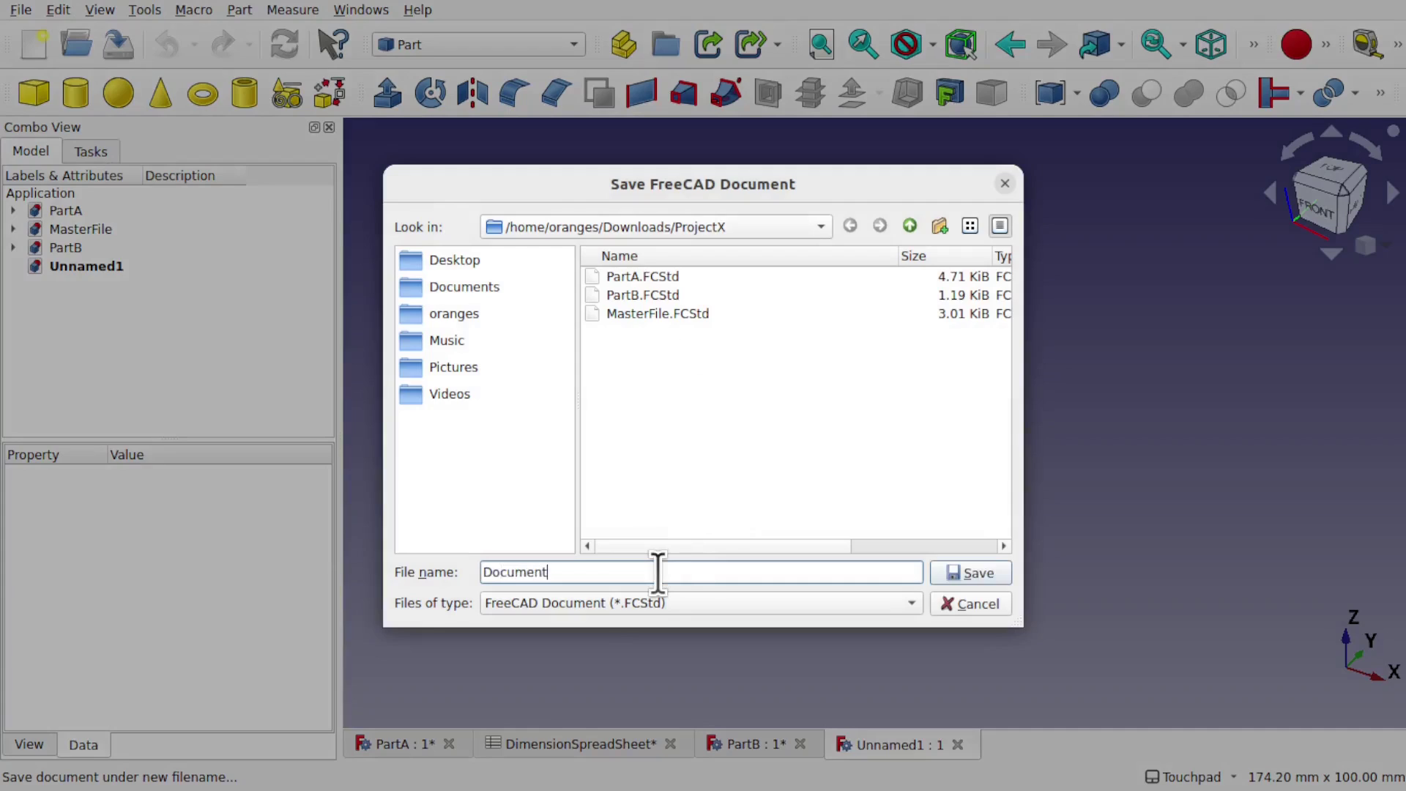
{"action": "key", "text": "Return"}
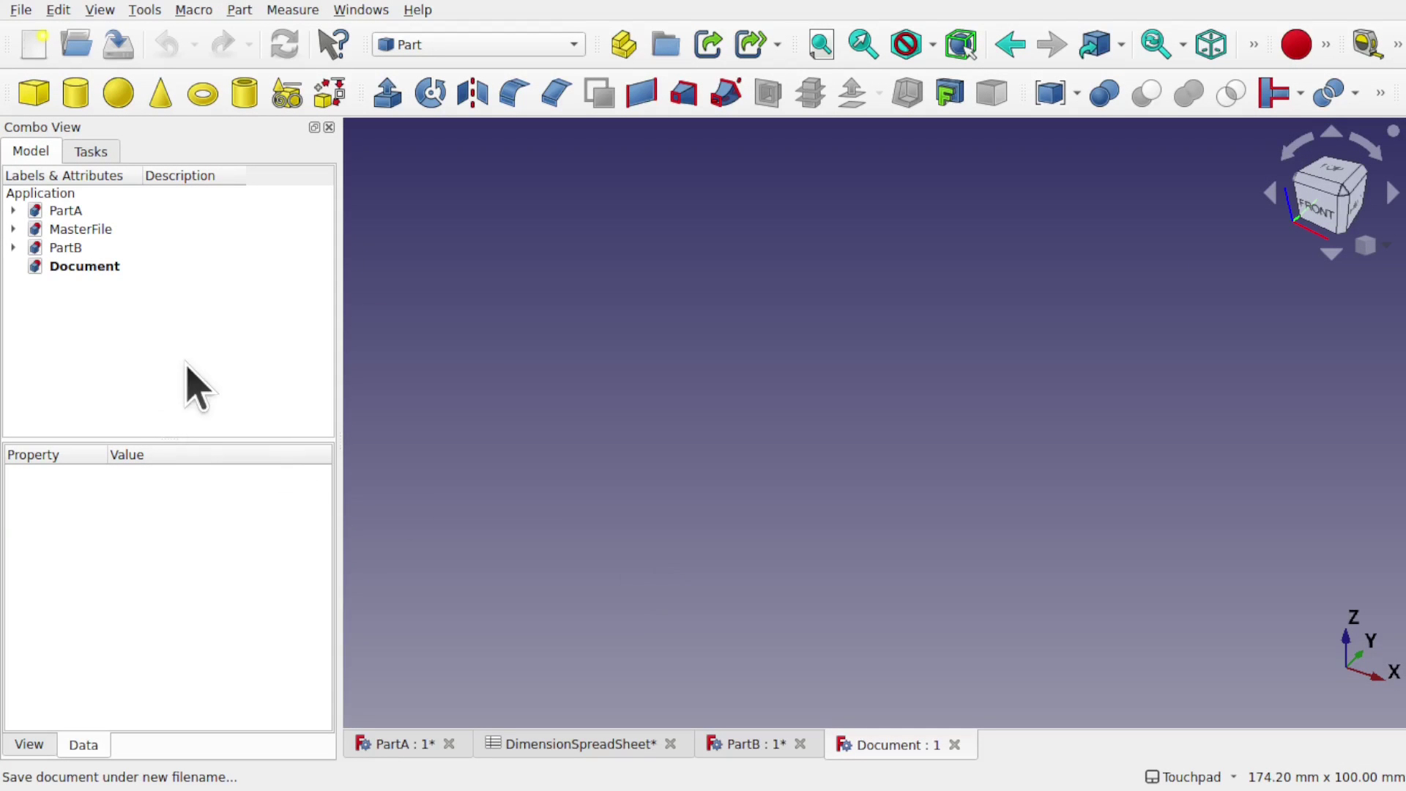
Link MasterFile's DimensionSpreadSheet into the new Document file
{"action": "left_click", "coordinate": [14, 228]}
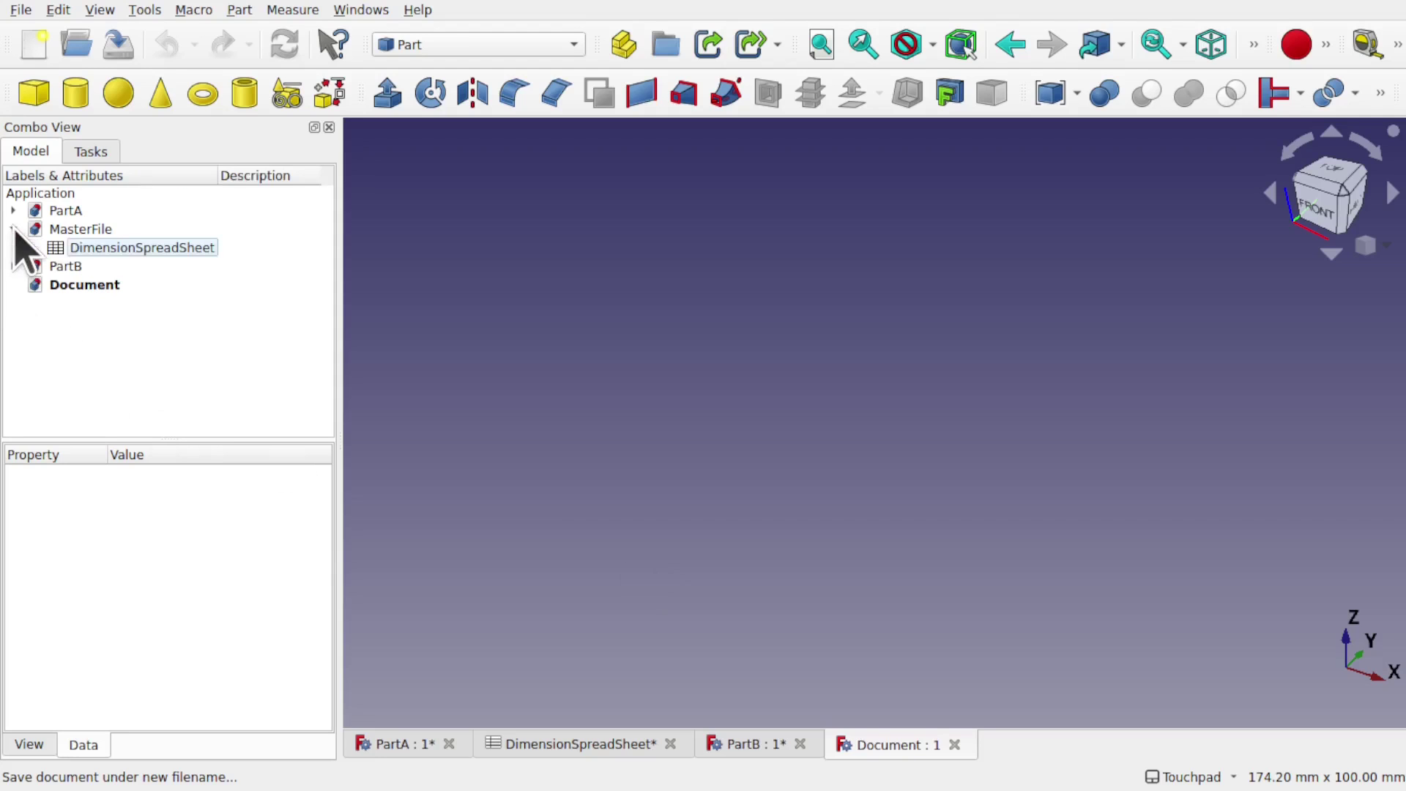
{"action": "double_click", "coordinate": [95, 243]}
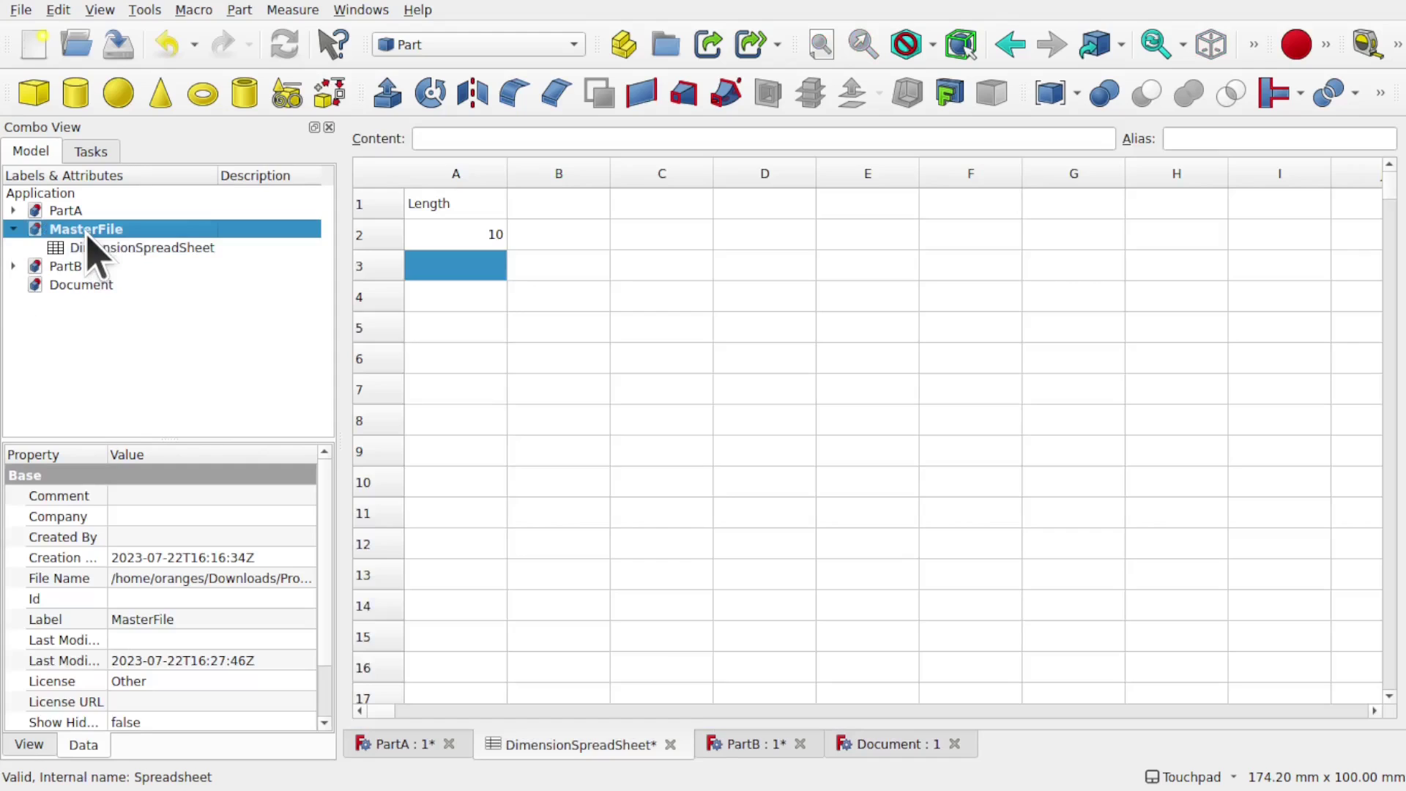
{"action": "right_click", "coordinate": [62, 230]}
{"action": "key", "text": "Escape"}
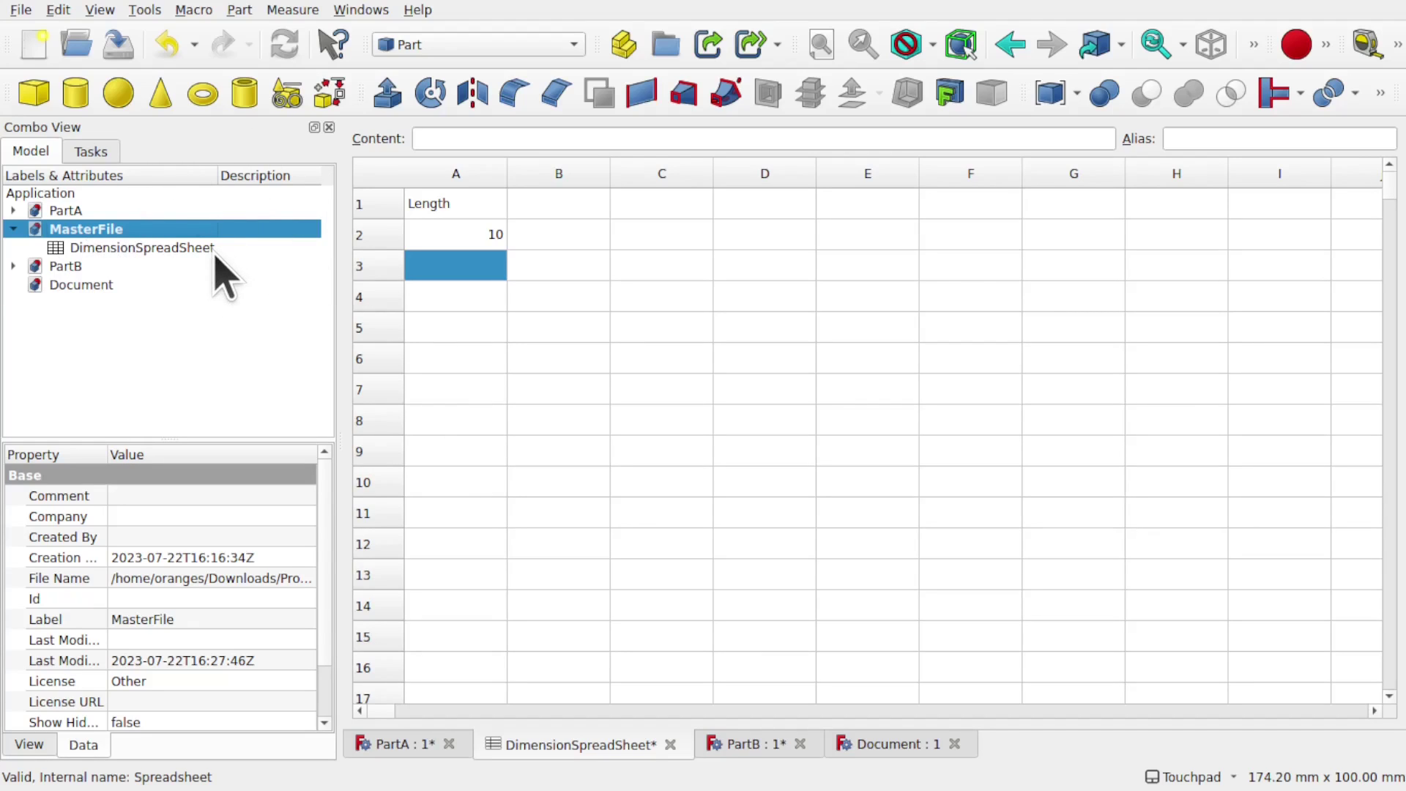
{"action": "left_click", "coordinate": [145, 249]}
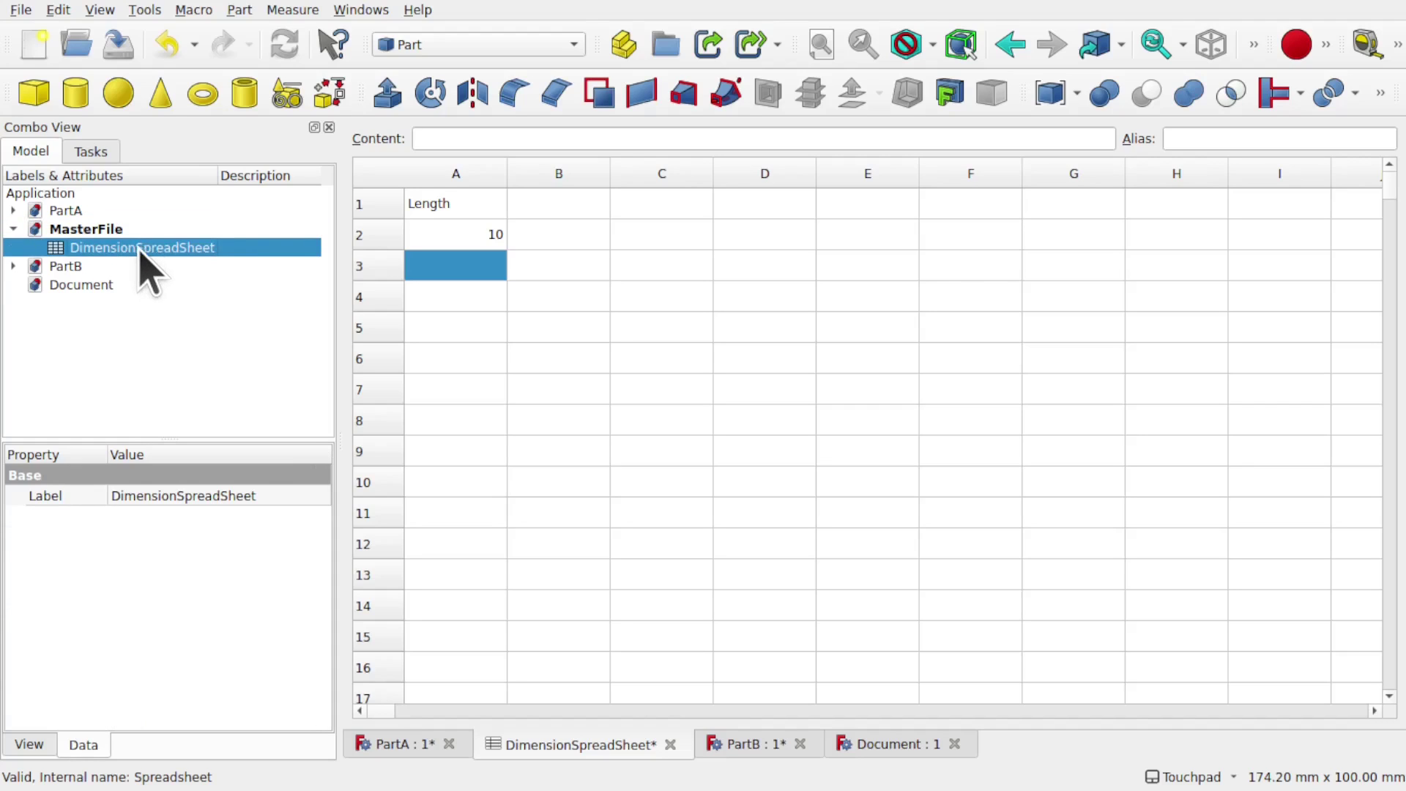
{"action": "left_click_drag", "start_coordinate": [139, 249], "coordinate": [103, 286]}
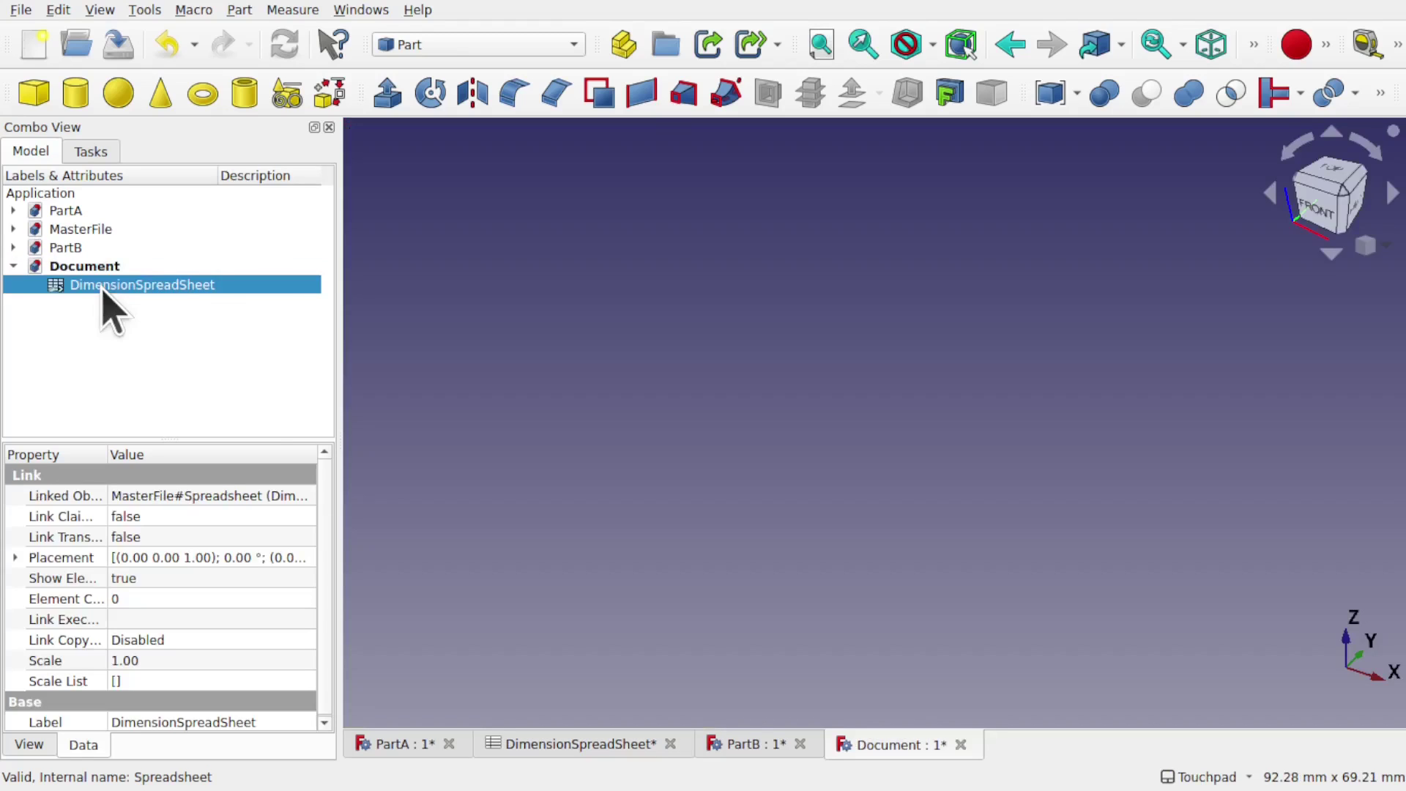
Link PartA's Cube and PartB's Cylinder into Document
{"action": "left_click", "coordinate": [67, 210]}
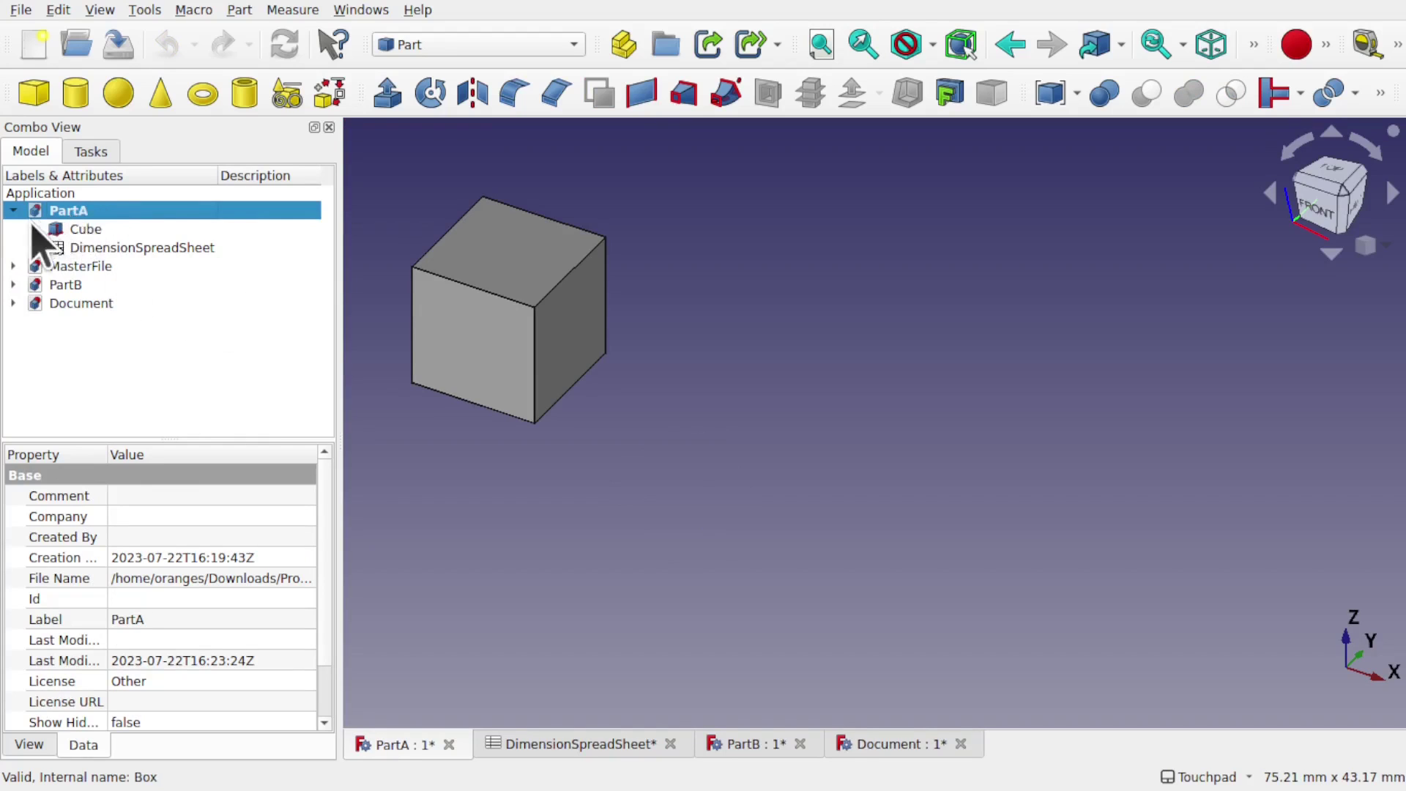
{"action": "left_click_drag", "start_coordinate": [84, 230], "coordinate": [84, 308]}
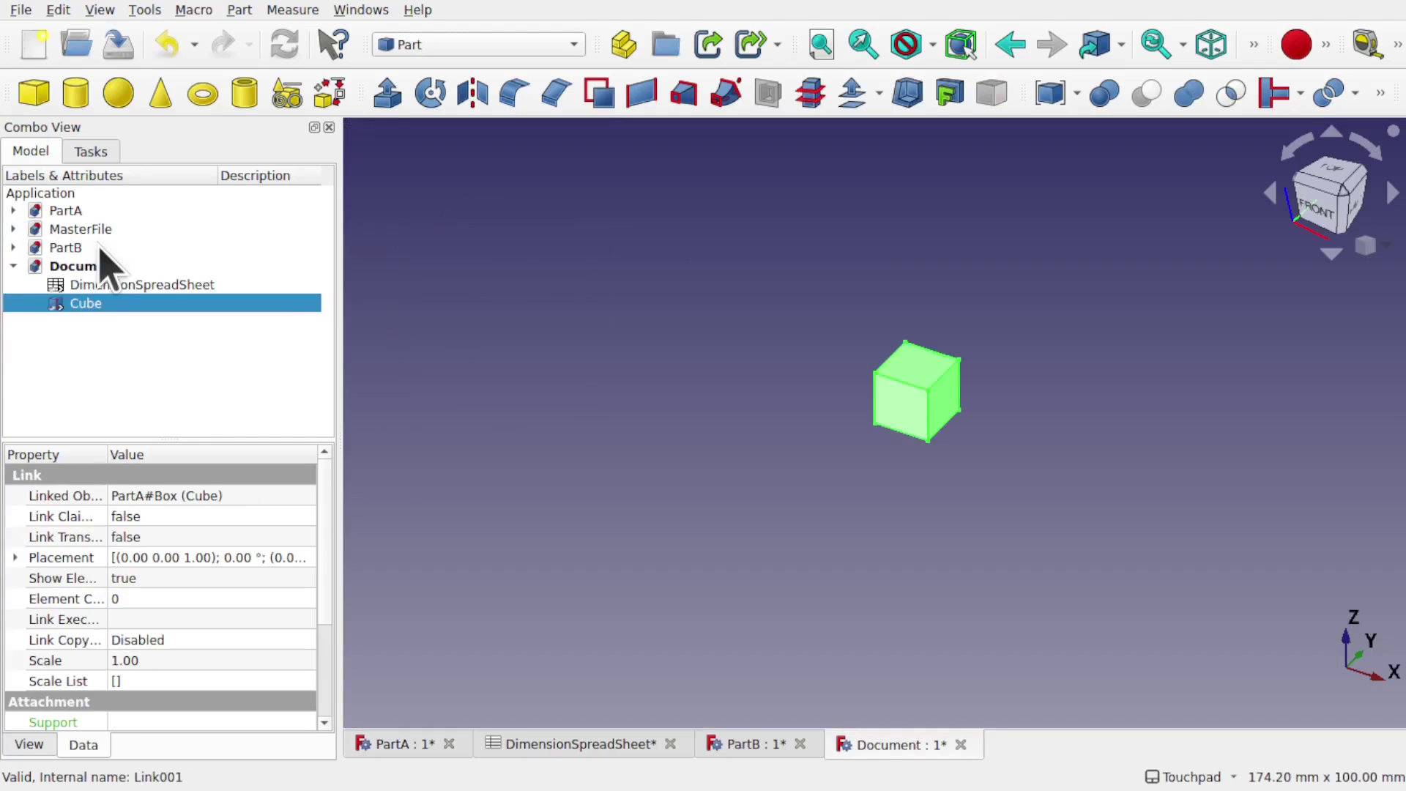
{"action": "left_click", "coordinate": [66, 249]}
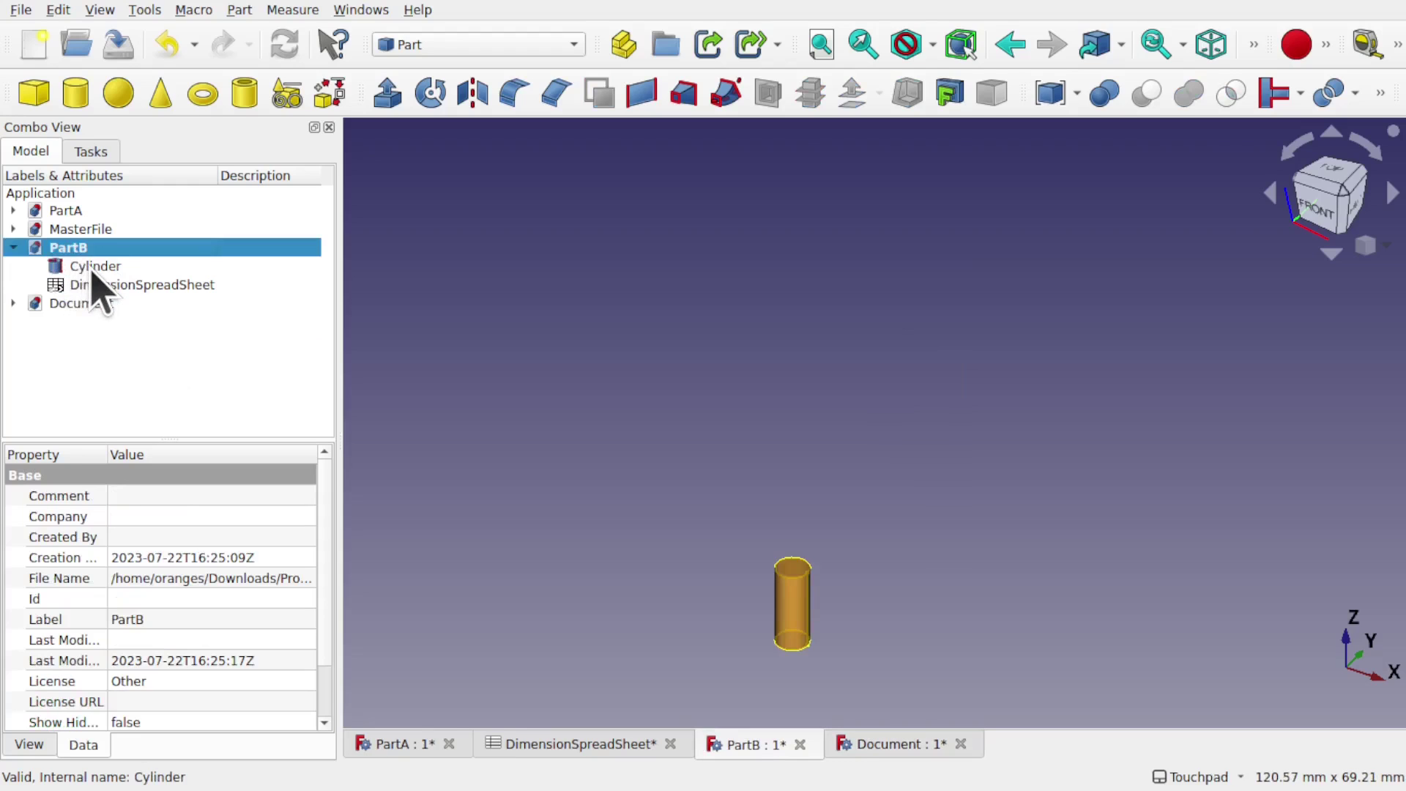
{"action": "left_click_drag", "start_coordinate": [89, 268], "coordinate": [82, 319]}
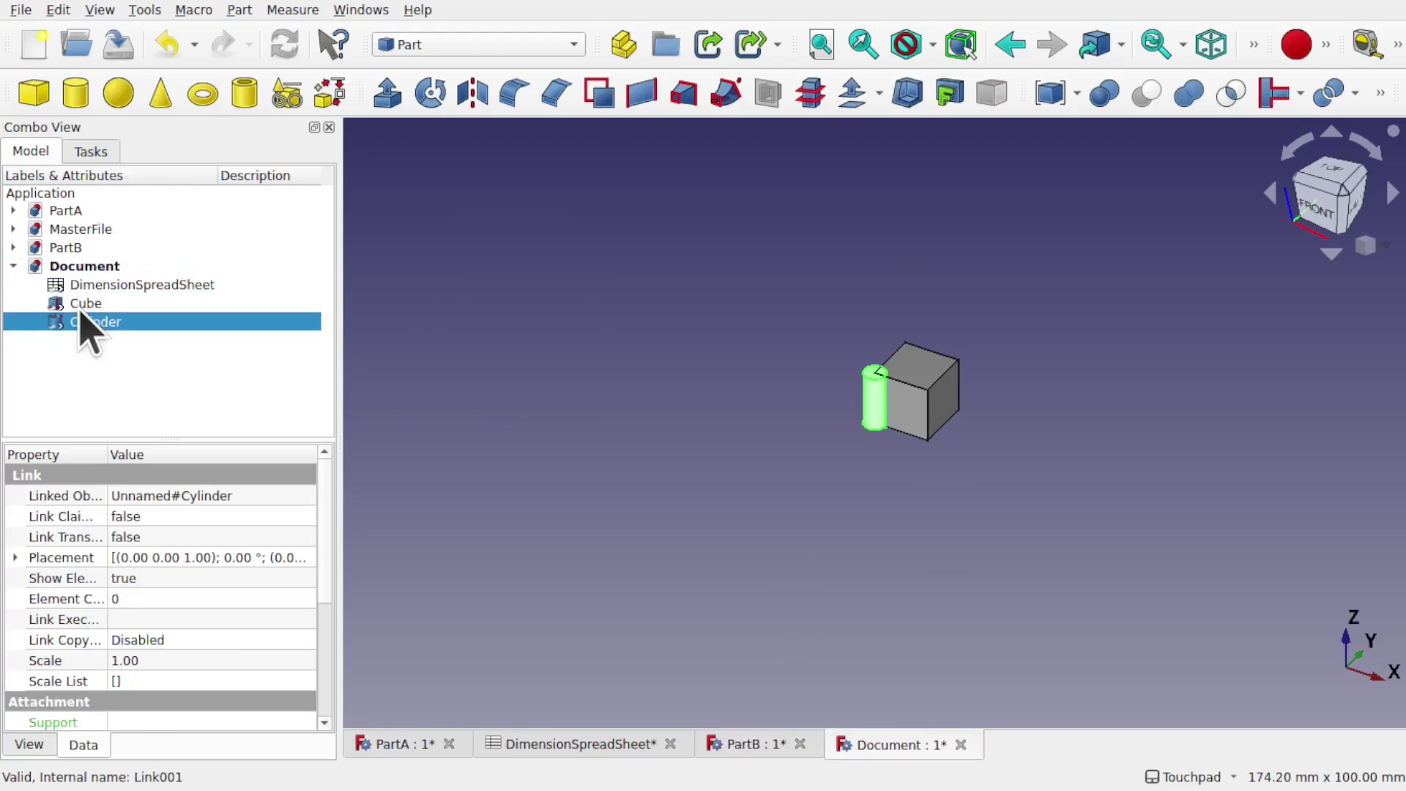
Inspect the linked Cube and Cylinder in Document, hiding both and showing them again
{"action": "left_click", "coordinate": [116, 370]}
{"action": "left_click", "coordinate": [84, 304]}
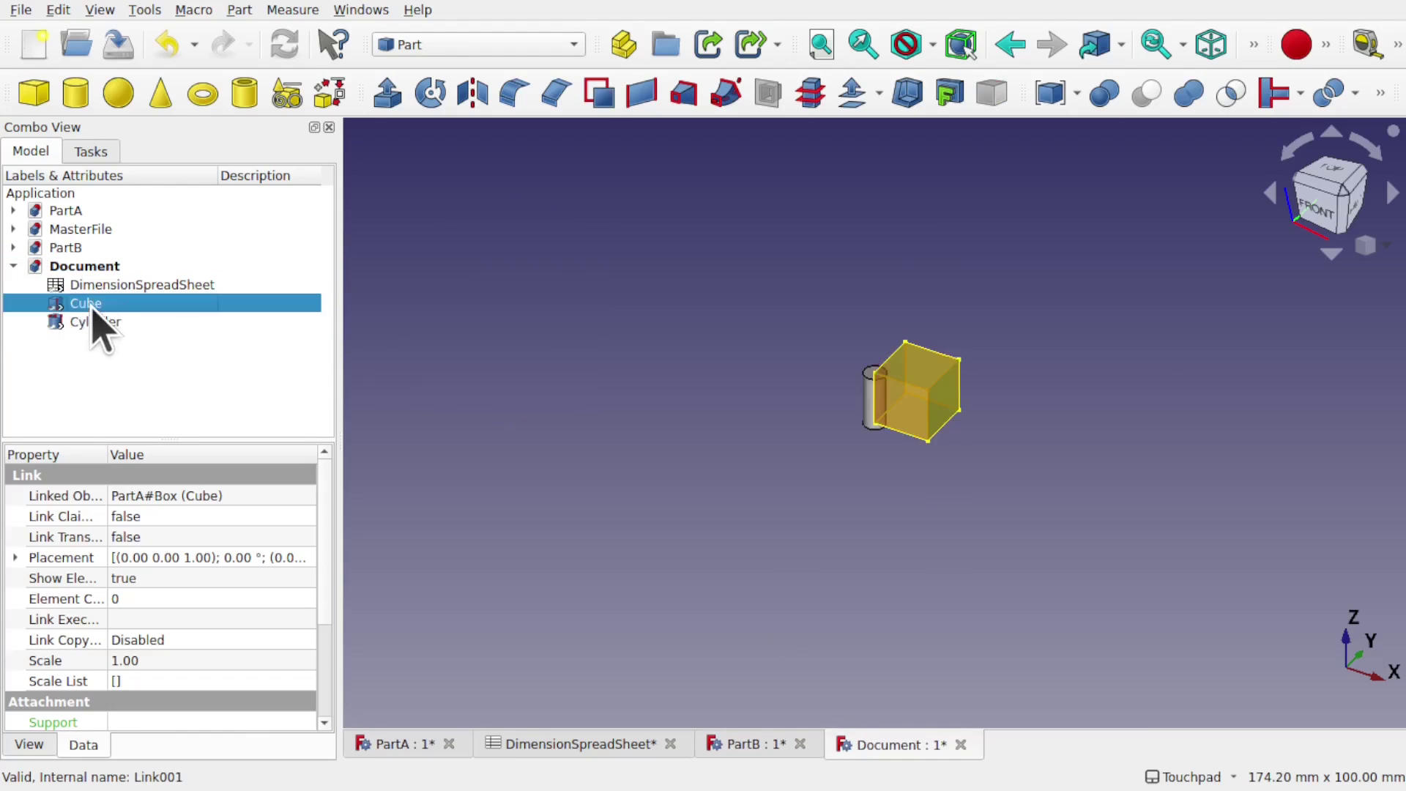
{"action": "left_click", "coordinate": [97, 327]}
{"action": "left_click", "coordinate": [126, 366]}
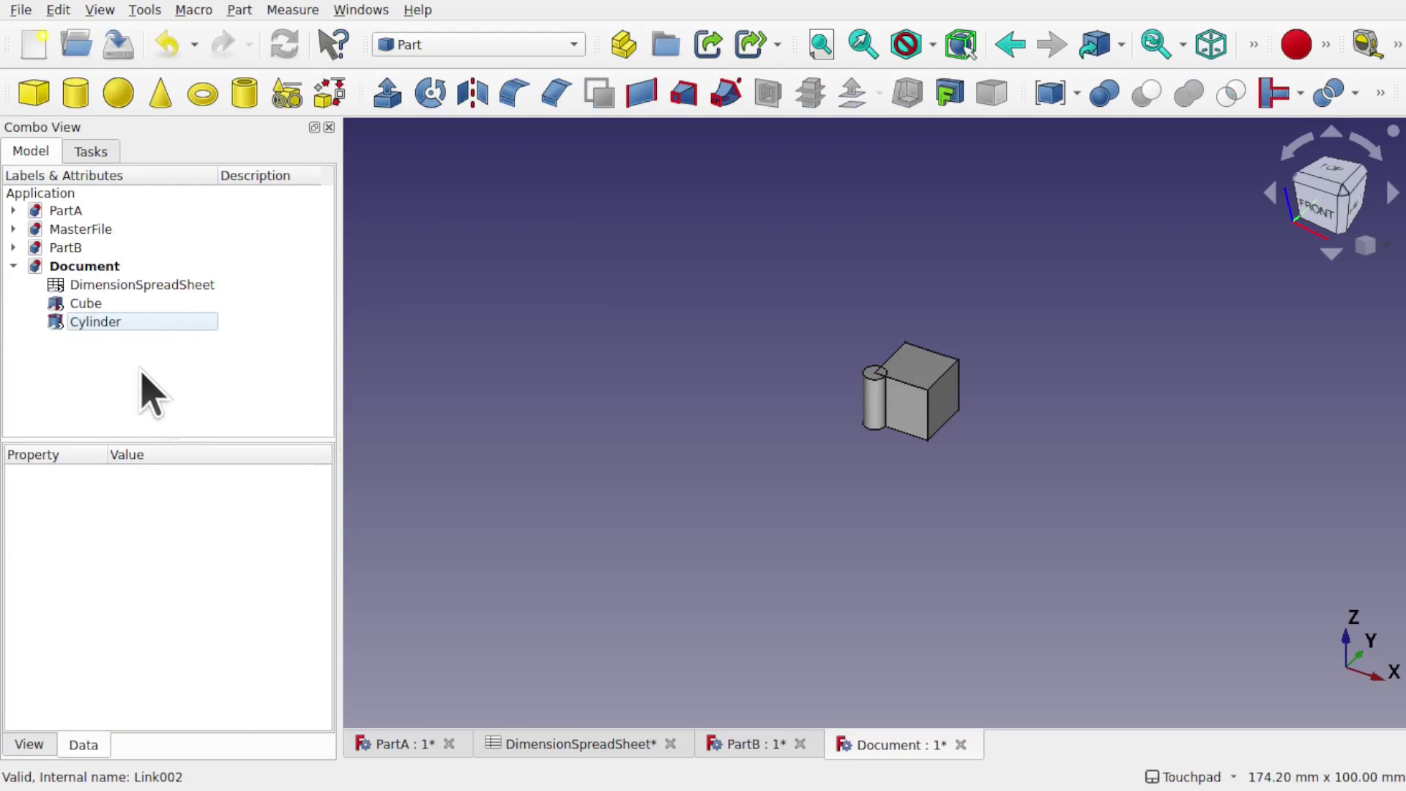
{"action": "left_click", "coordinate": [93, 306]}
{"action": "left_click", "coordinate": [102, 322], "text": "ctrl"}
{"action": "key", "text": "space"}
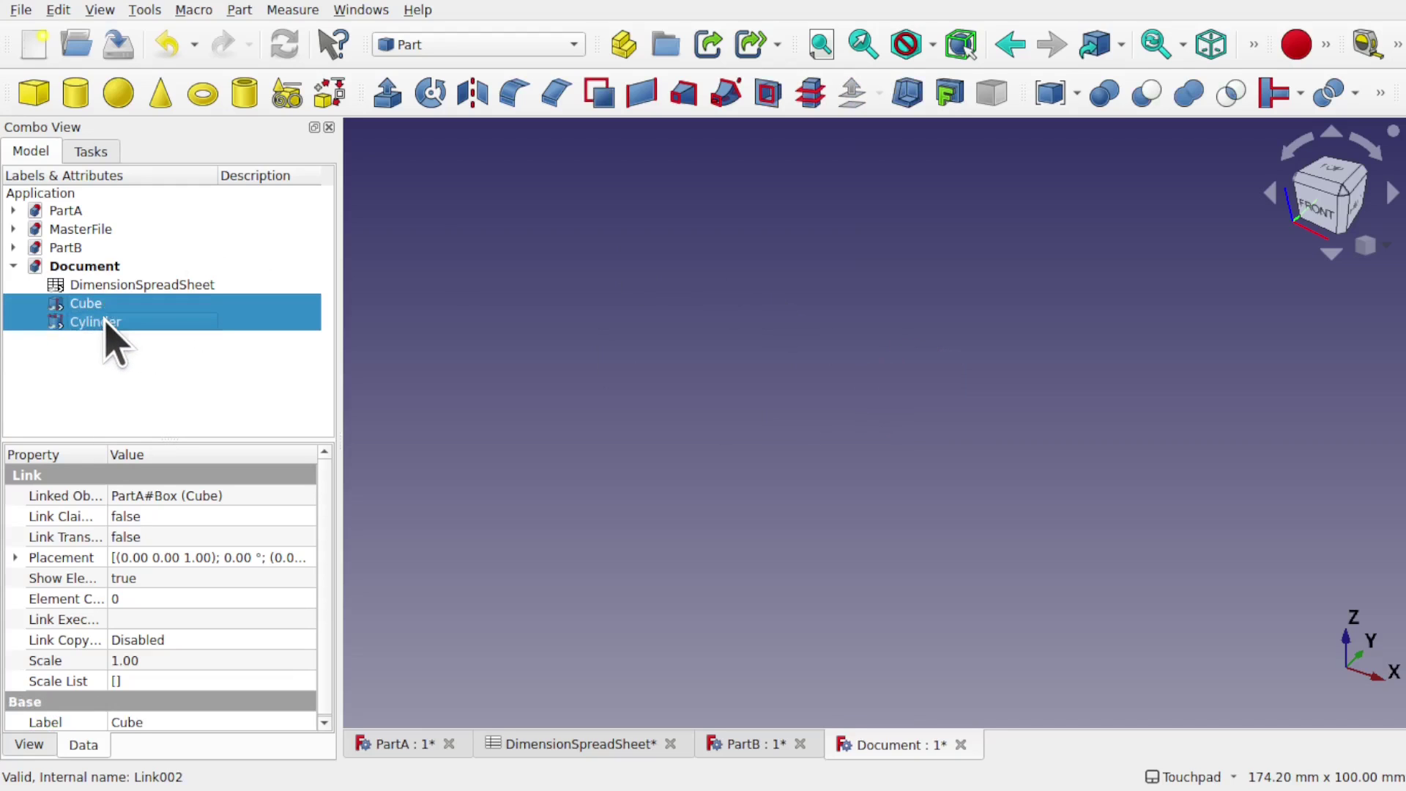
{"action": "key", "text": "space"}
{"action": "left_click", "coordinate": [134, 375]}
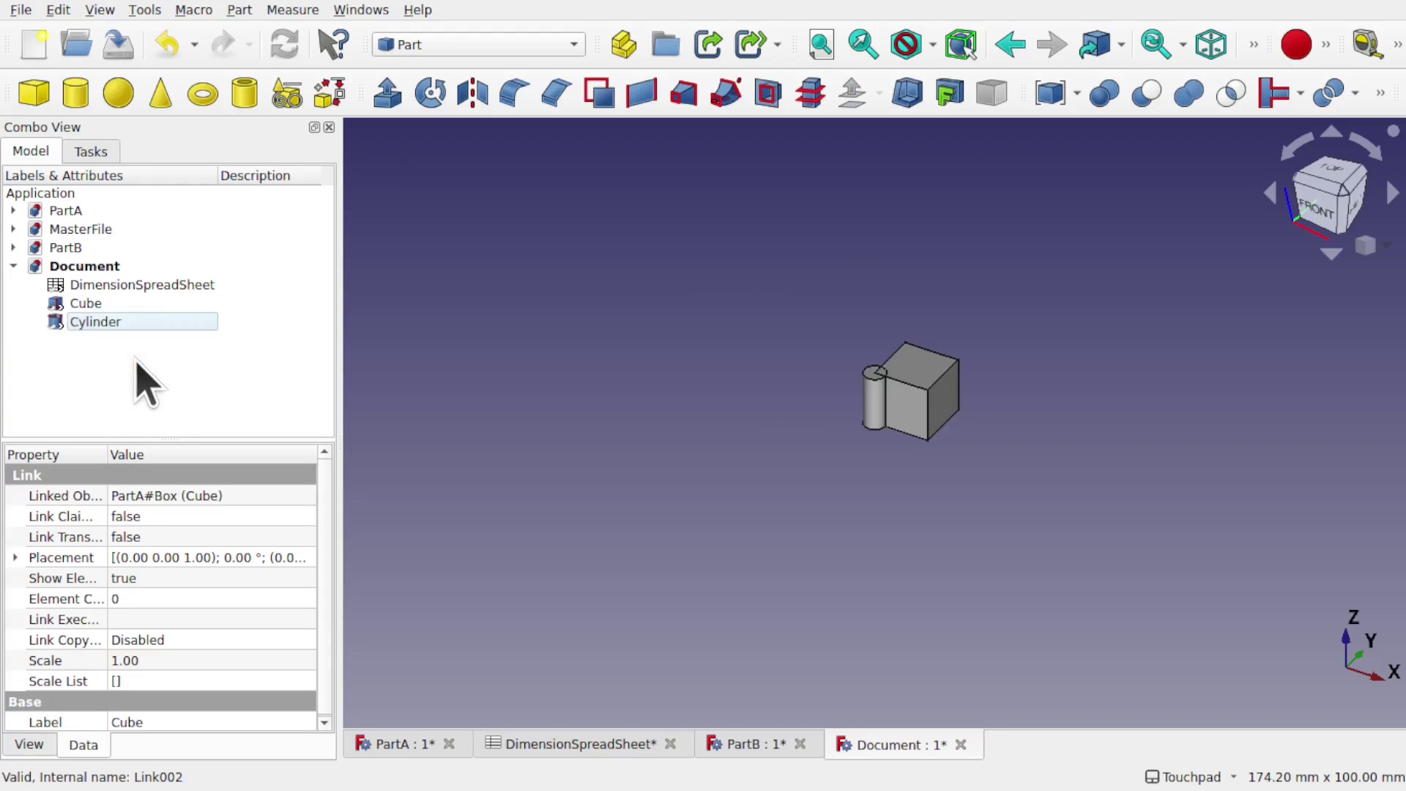
Create a group in Document, move the Cube and Cylinder links into it, and expand the group to check its contents
{"action": "left_click", "coordinate": [99, 268]}
{"action": "right_click", "coordinate": [99, 265]}
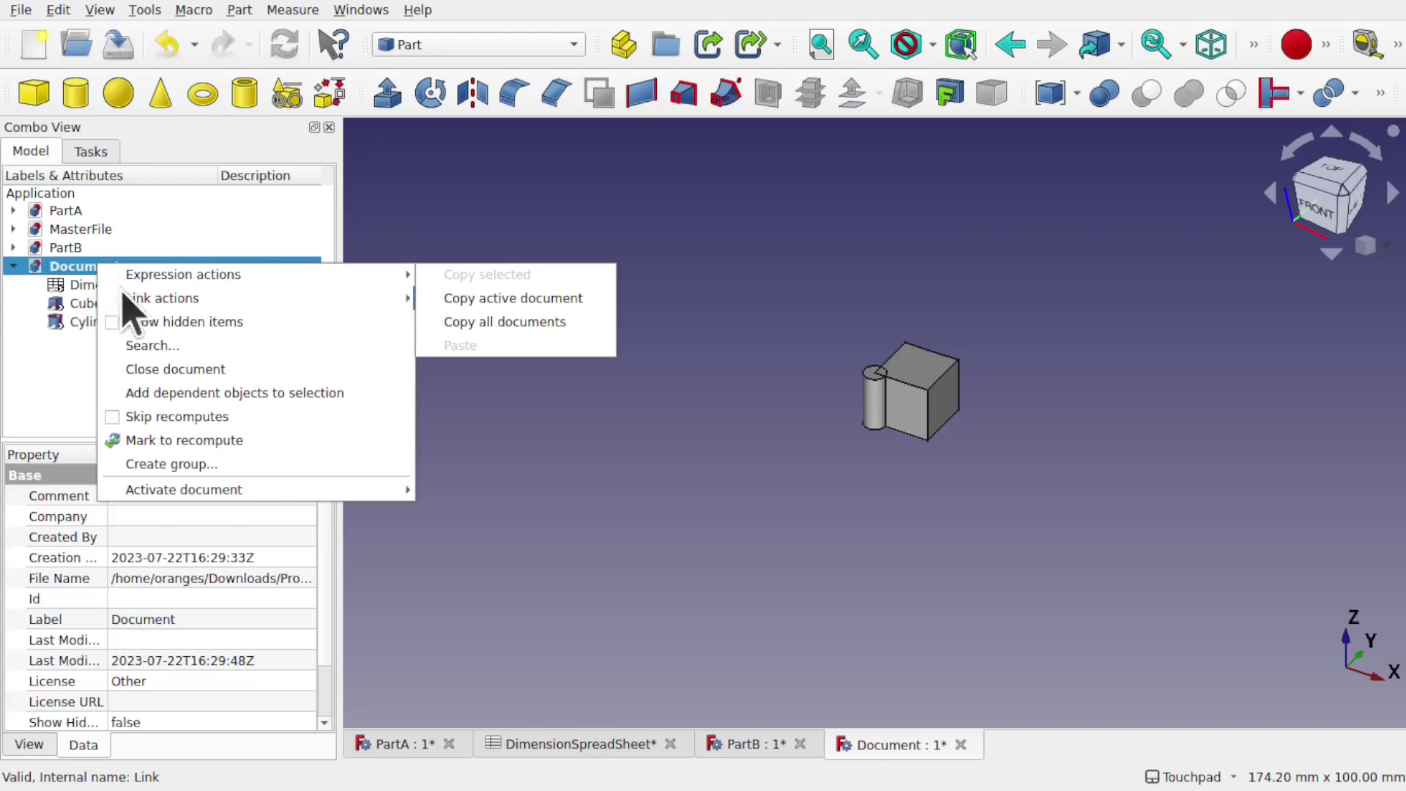
{"action": "left_click", "coordinate": [268, 466]}
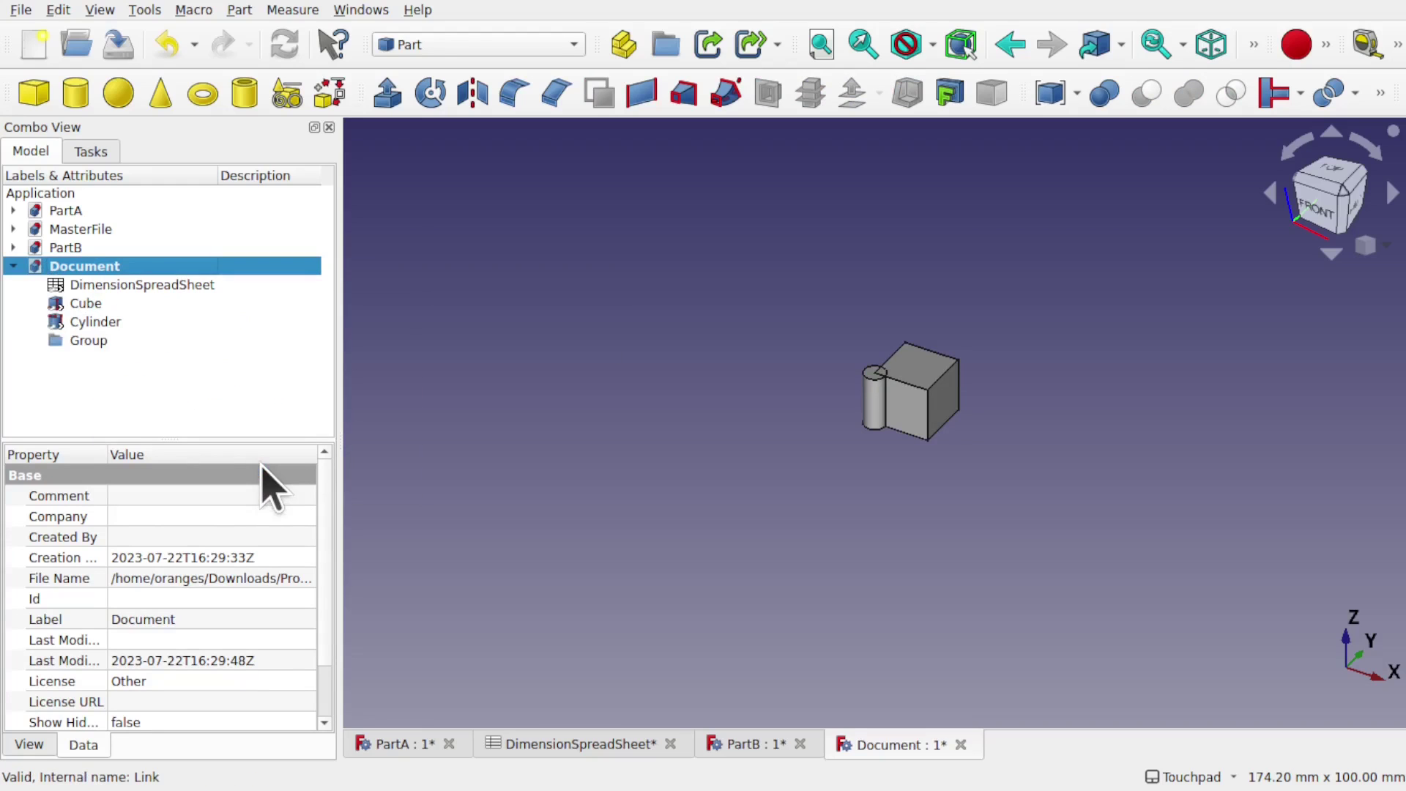
{"action": "left_click", "coordinate": [87, 306]}
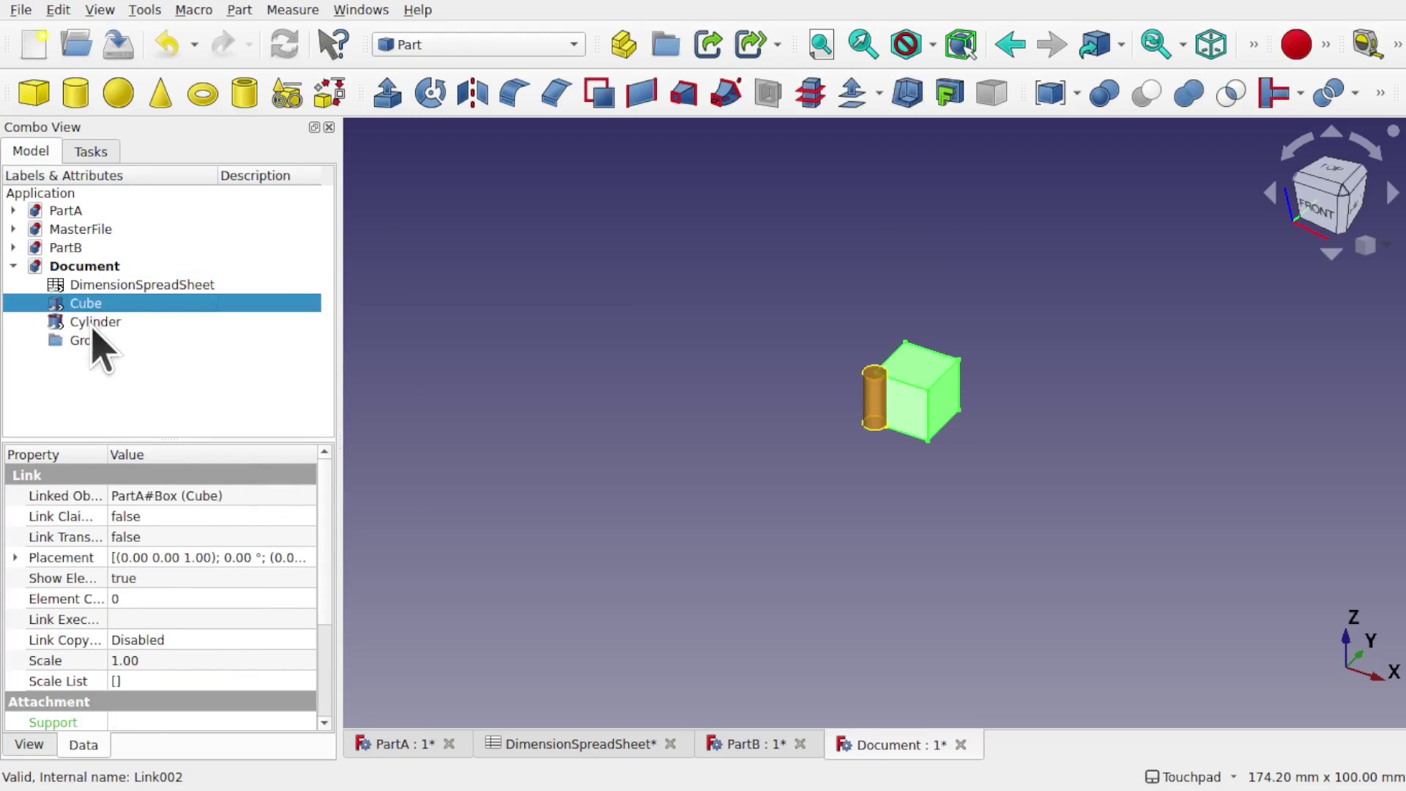
{"action": "left_click", "coordinate": [93, 323], "text": "ctrl"}
{"action": "left_click_drag", "start_coordinate": [69, 304], "coordinate": [97, 343]}
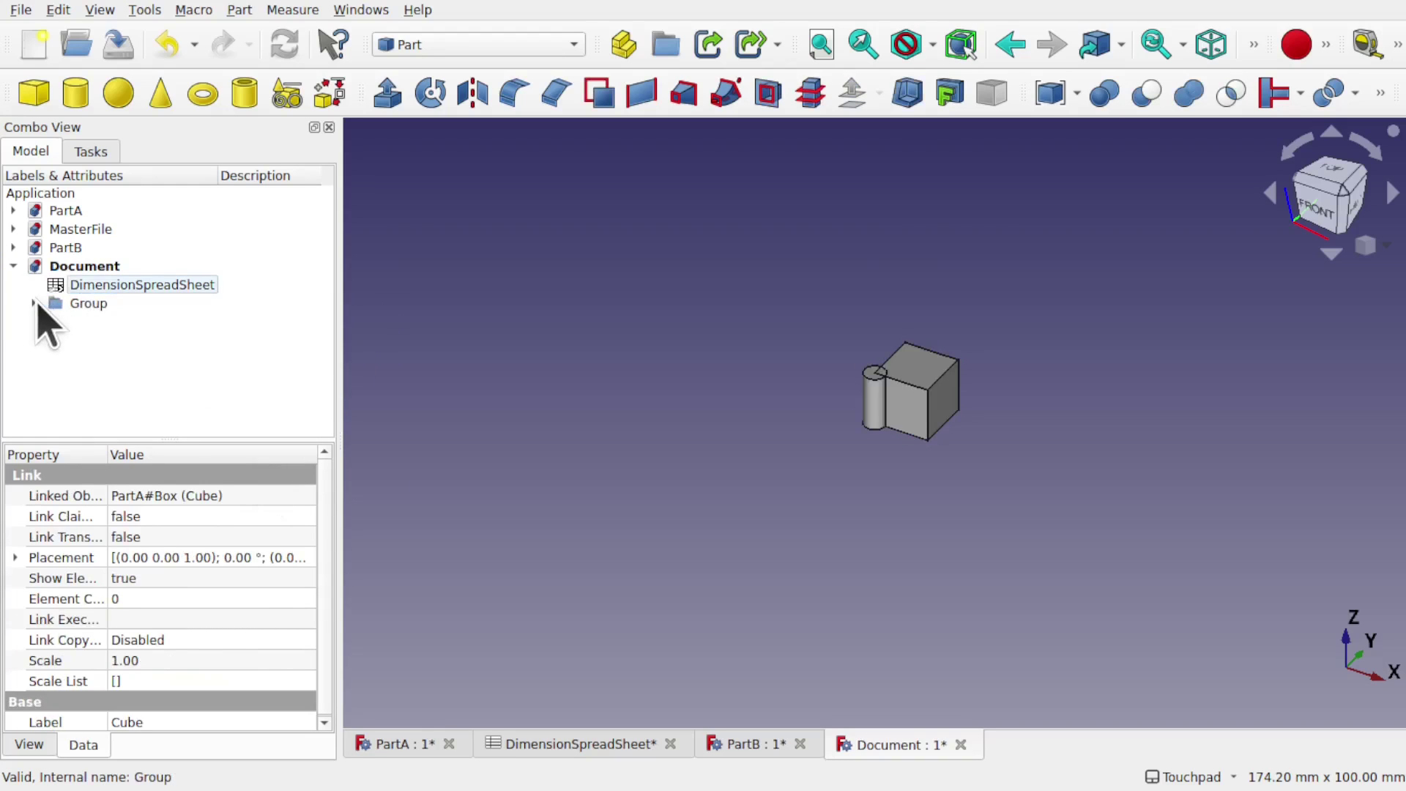
{"action": "left_click", "coordinate": [34, 303]}
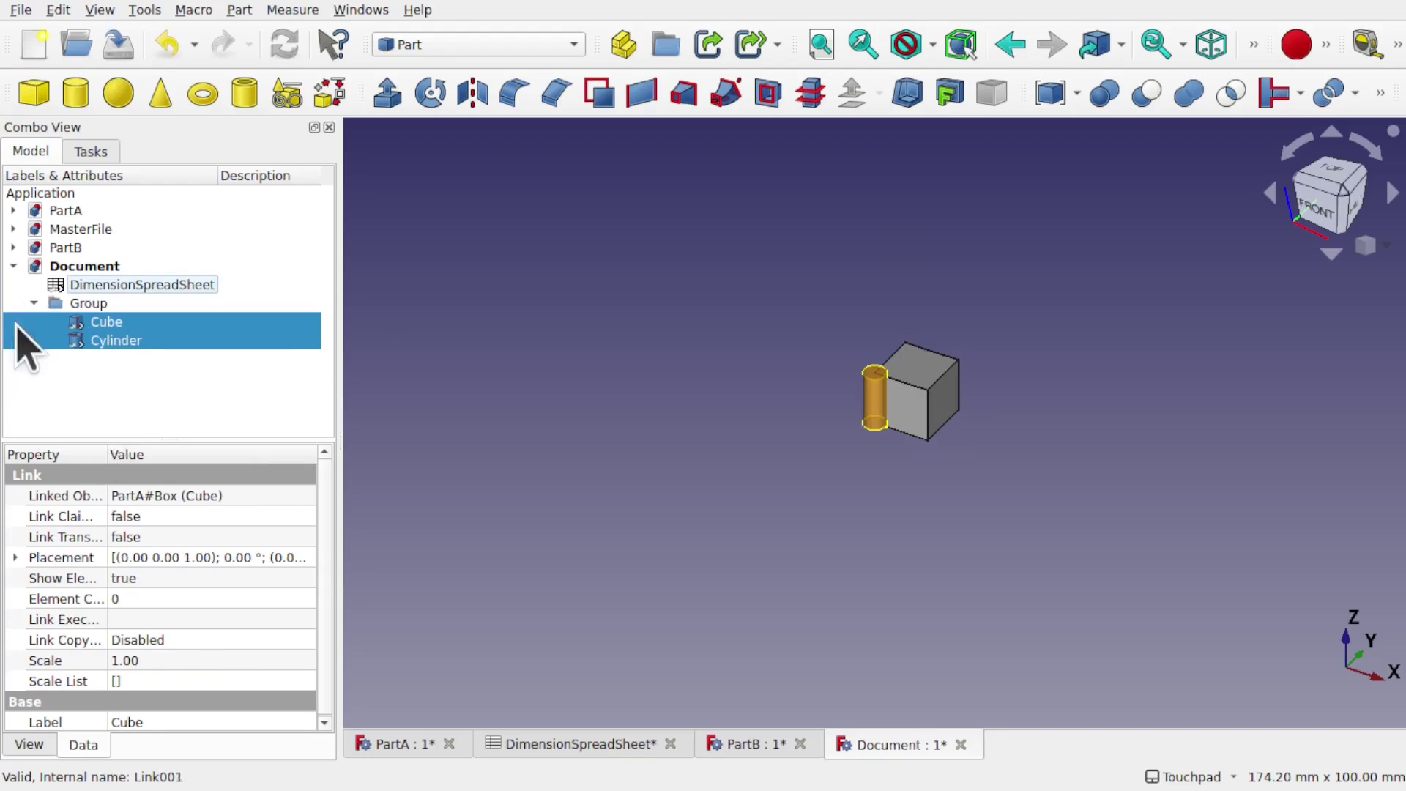
{"action": "left_click", "coordinate": [34, 303]}
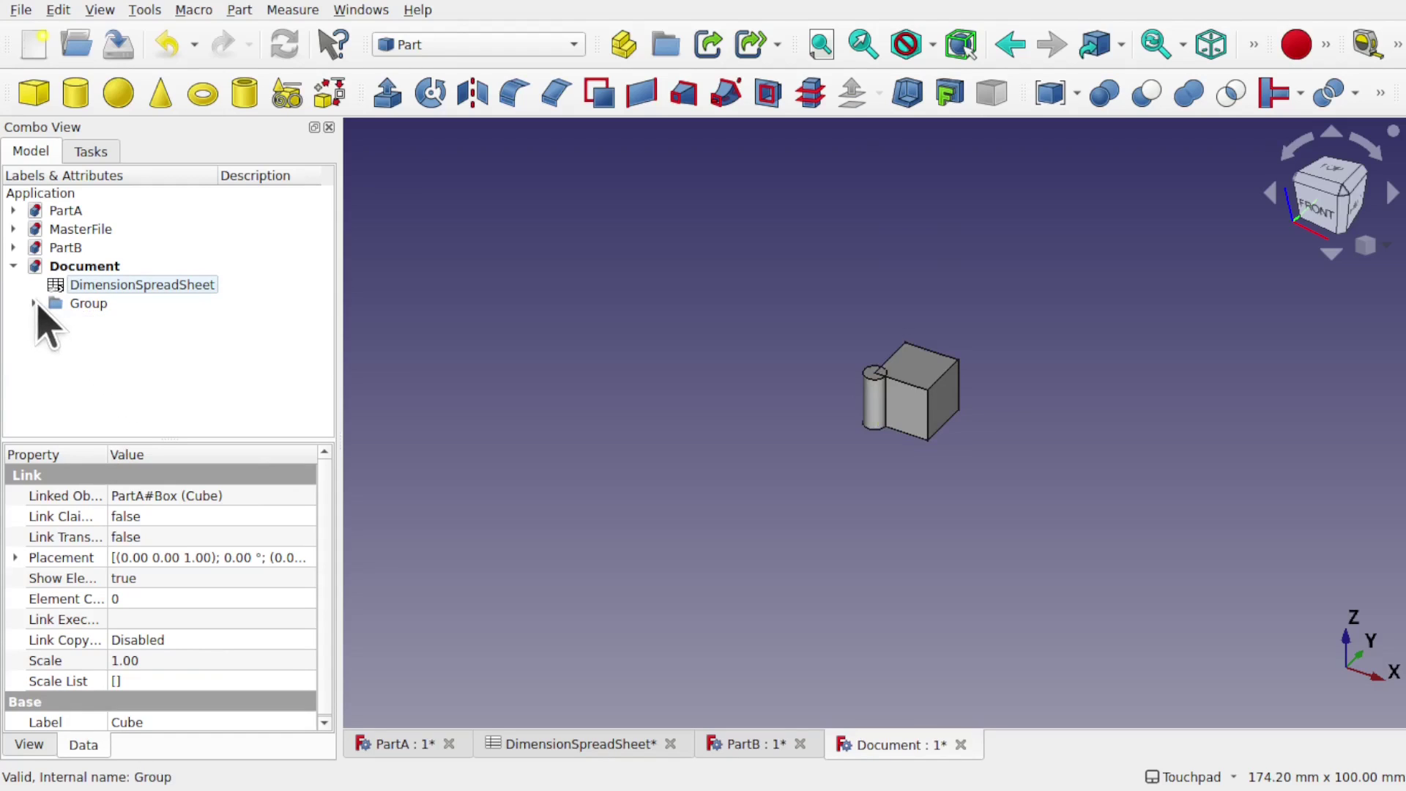
{"action": "left_click", "coordinate": [35, 303]}
{"action": "left_click", "coordinate": [120, 346]}
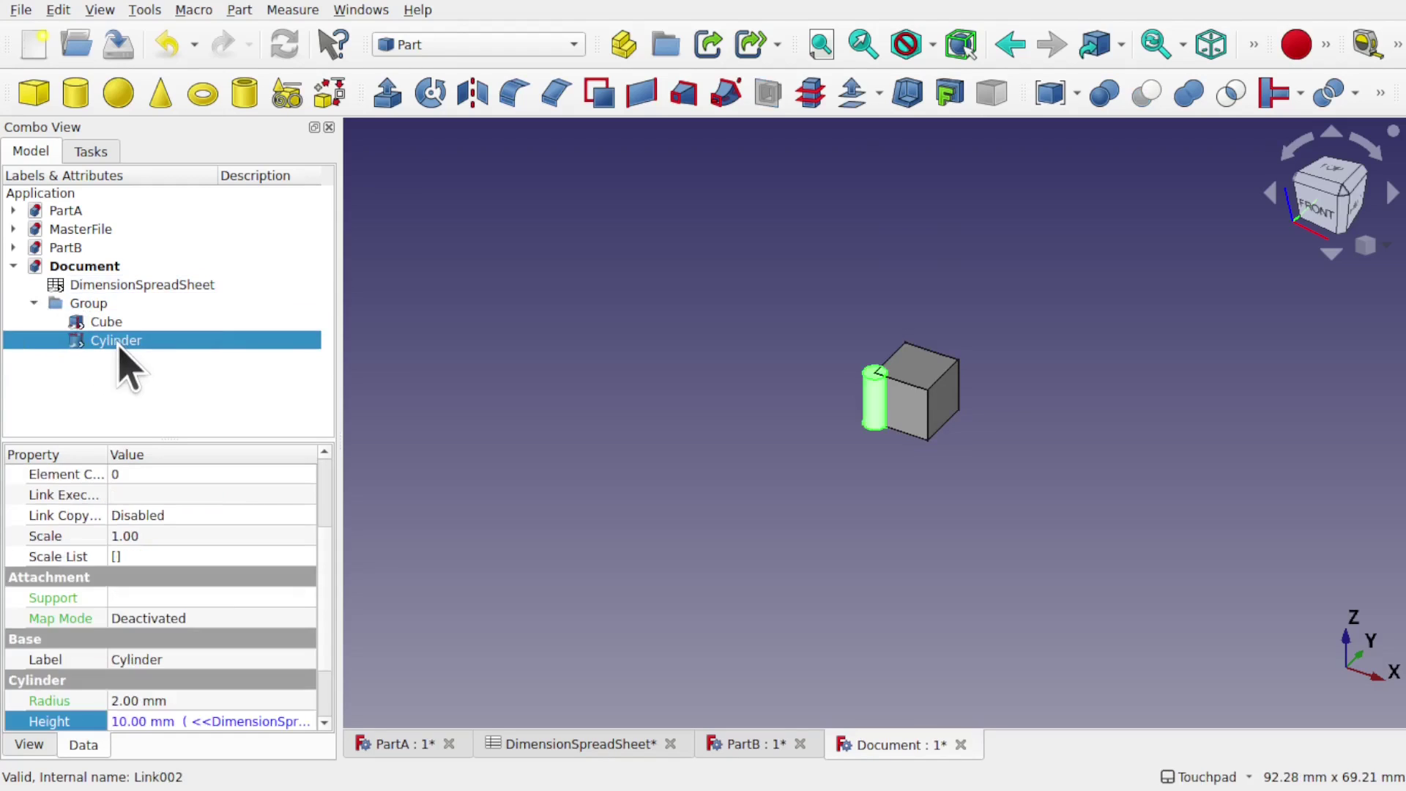
{"action": "left_click", "coordinate": [154, 399]}
{"action": "left_click", "coordinate": [437, 45]}
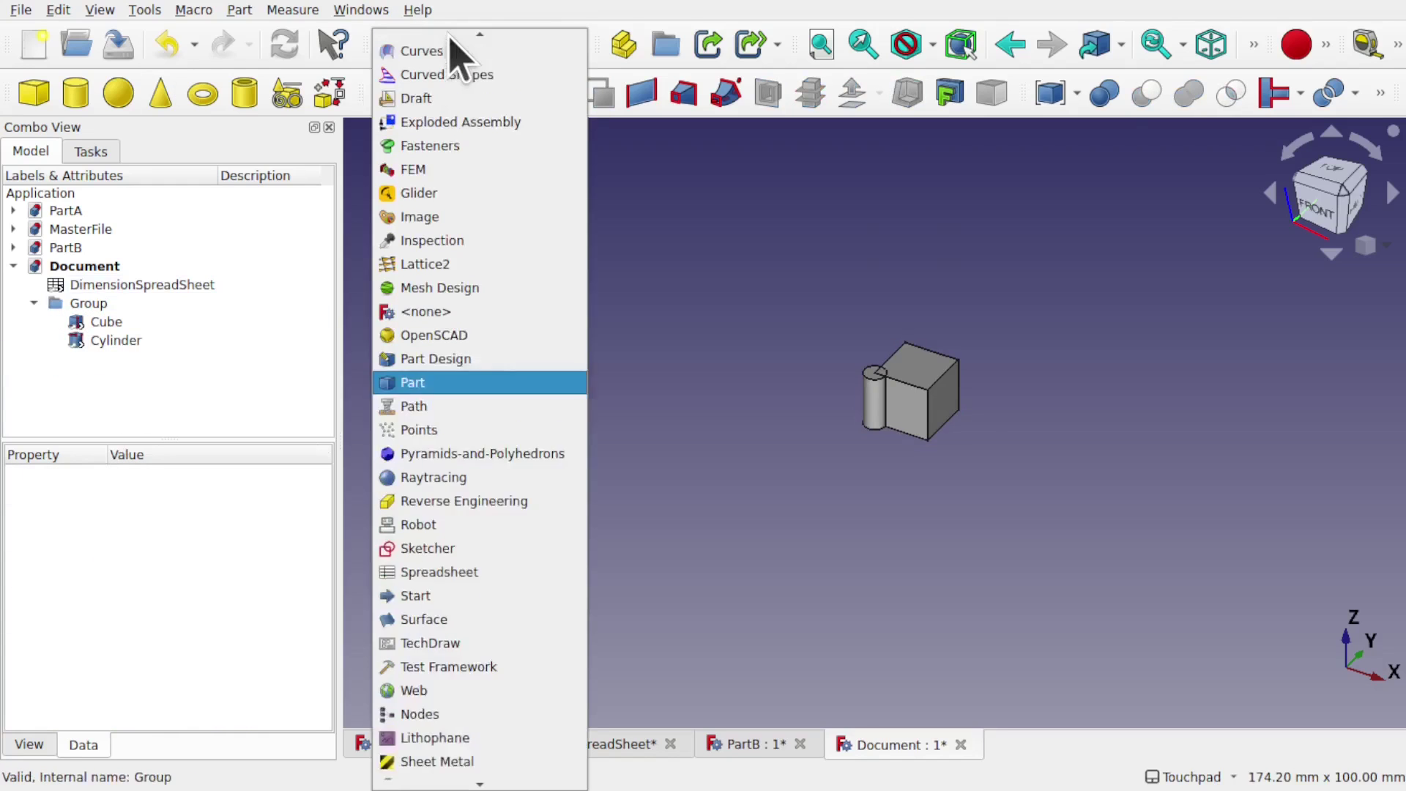
{"action": "scroll", "coordinate": [455, 48], "scroll_direction": "up", "scroll_amount": 1}
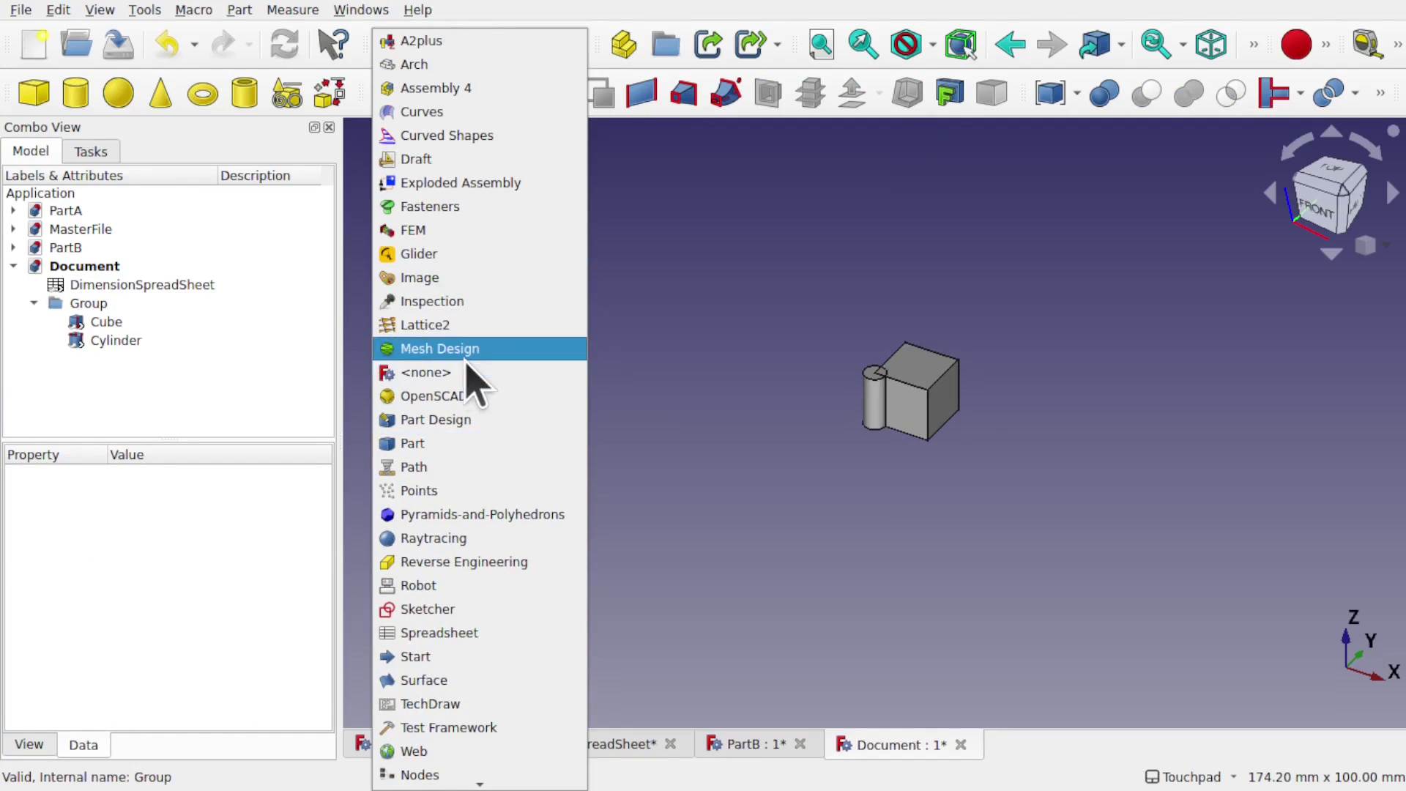
{"action": "left_click", "coordinate": [189, 392]}
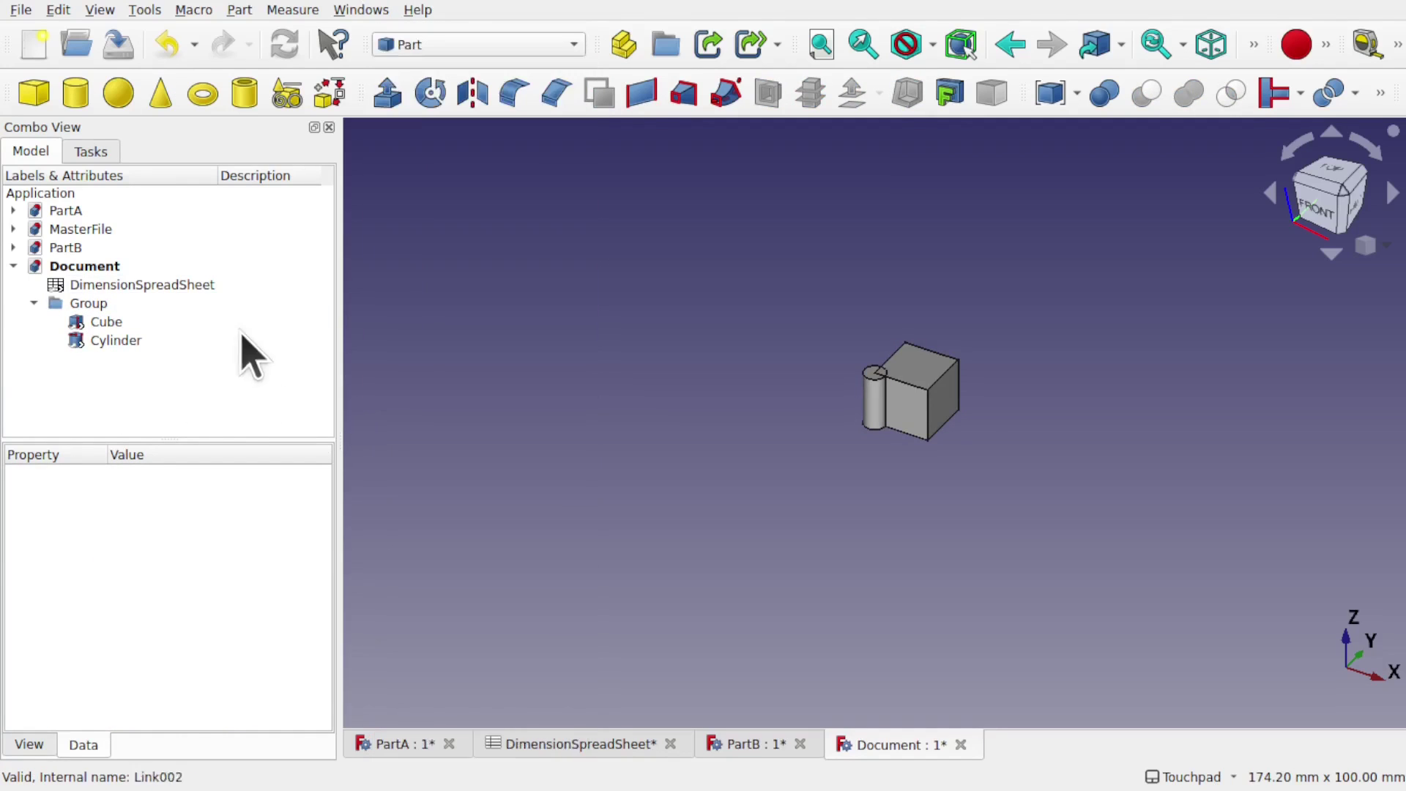
Check which PartB object the Cylinder link in Document refers to and add a sphere to PartB
{"action": "left_click", "coordinate": [115, 341]}
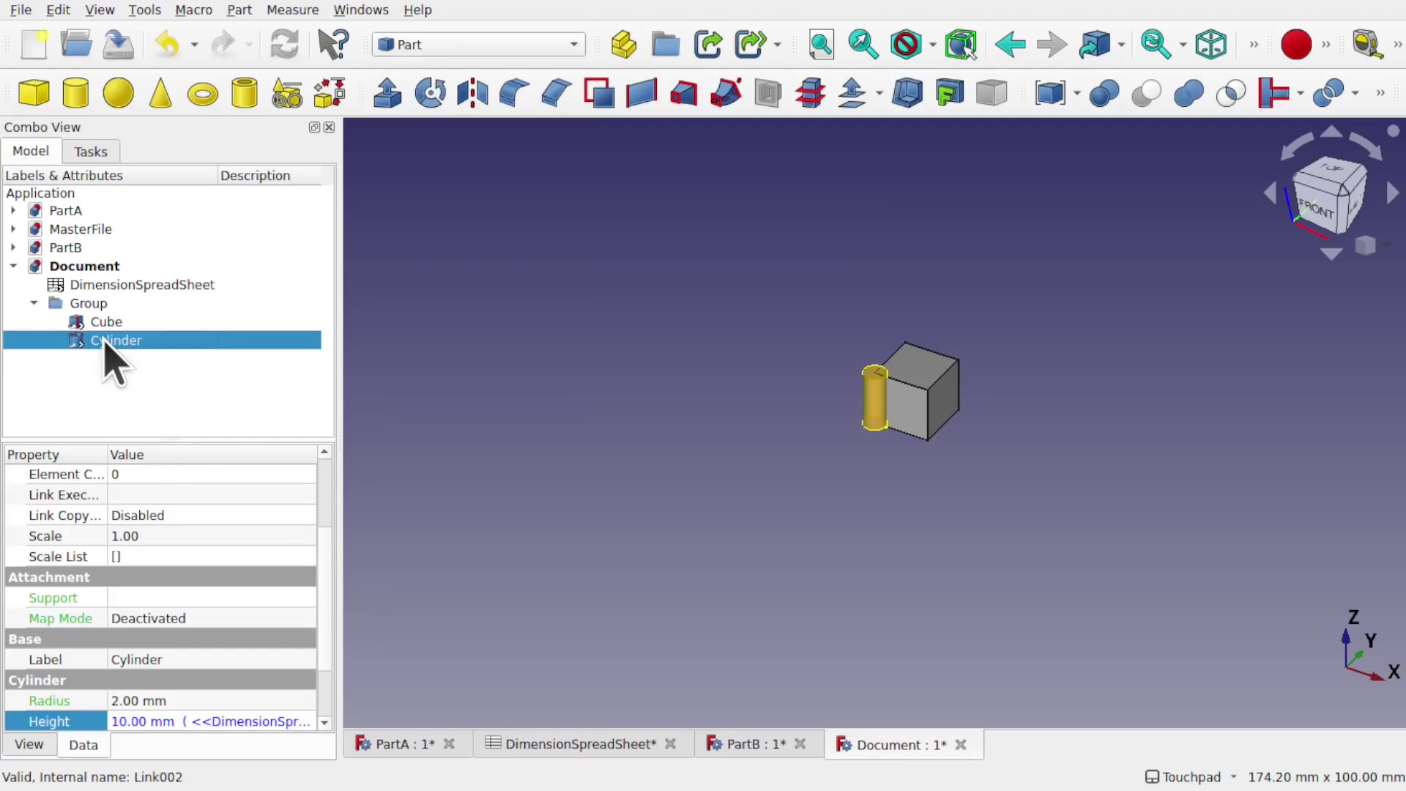
{"action": "left_click", "coordinate": [13, 247]}
{"action": "left_click", "coordinate": [93, 266]}
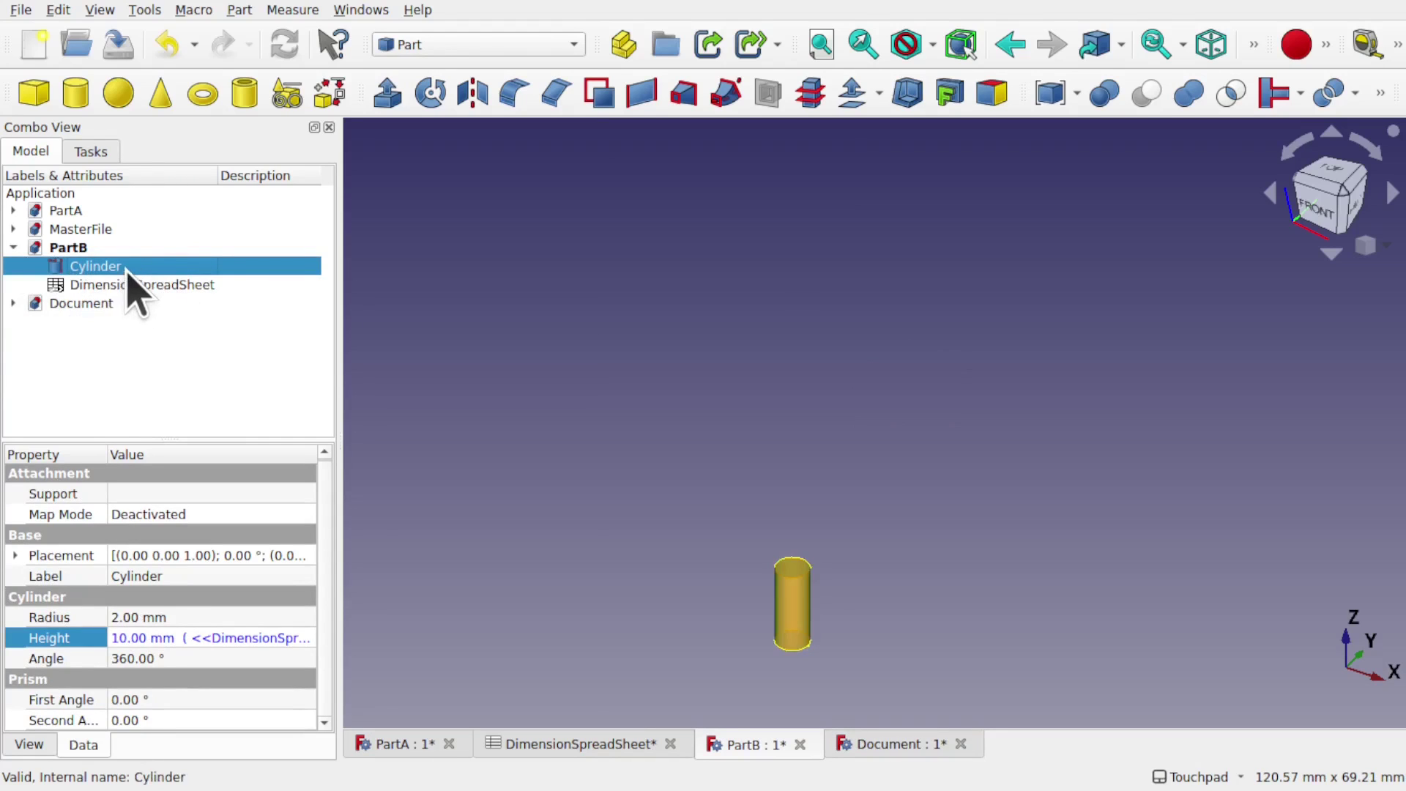
{"action": "left_click", "coordinate": [117, 93]}
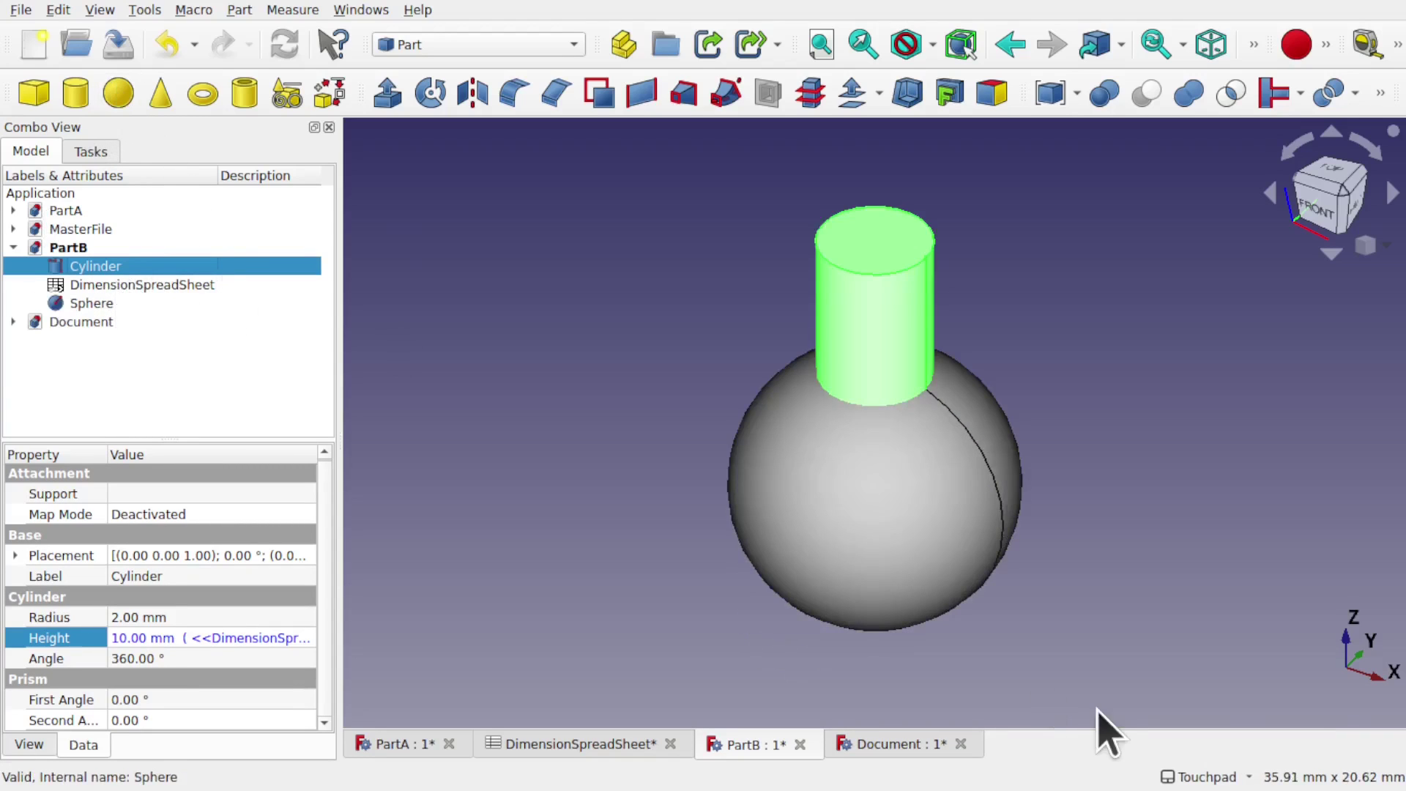
Cut the Cylinder out of the Sphere in PartB with a Boolean cut and check the resulting hole
{"action": "left_click", "coordinate": [902, 563]}
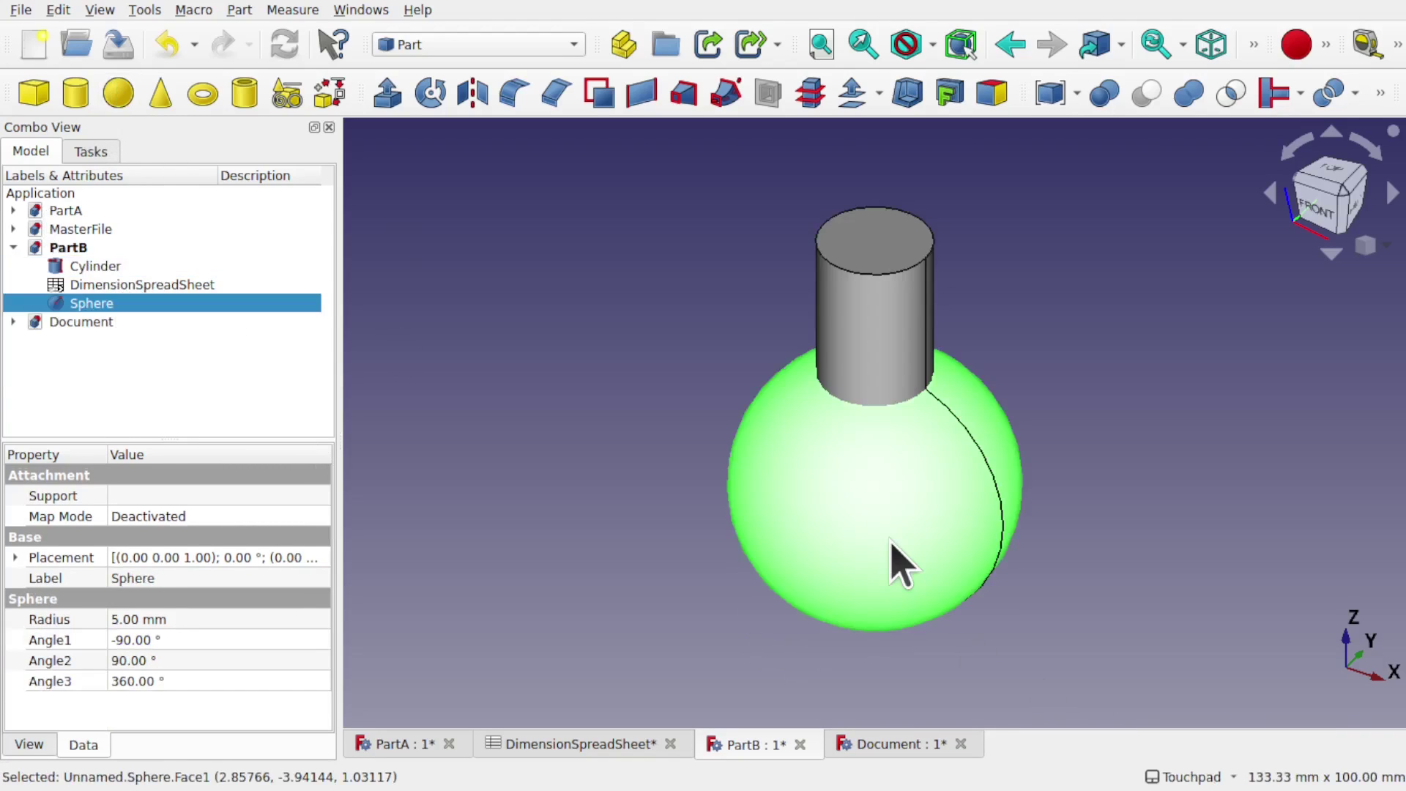
{"action": "left_click", "coordinate": [865, 338], "text": "ctrl"}
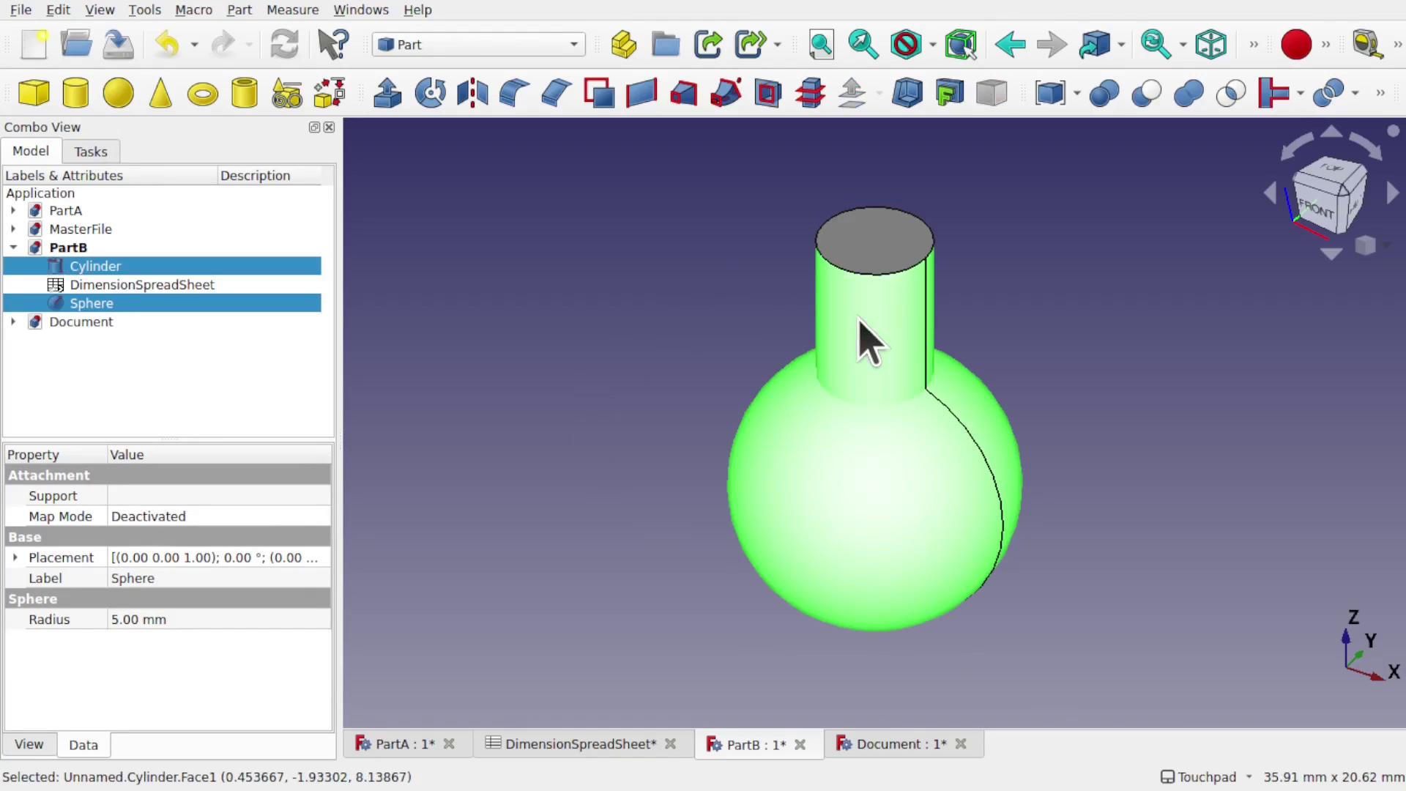
{"action": "left_click", "coordinate": [1147, 94]}
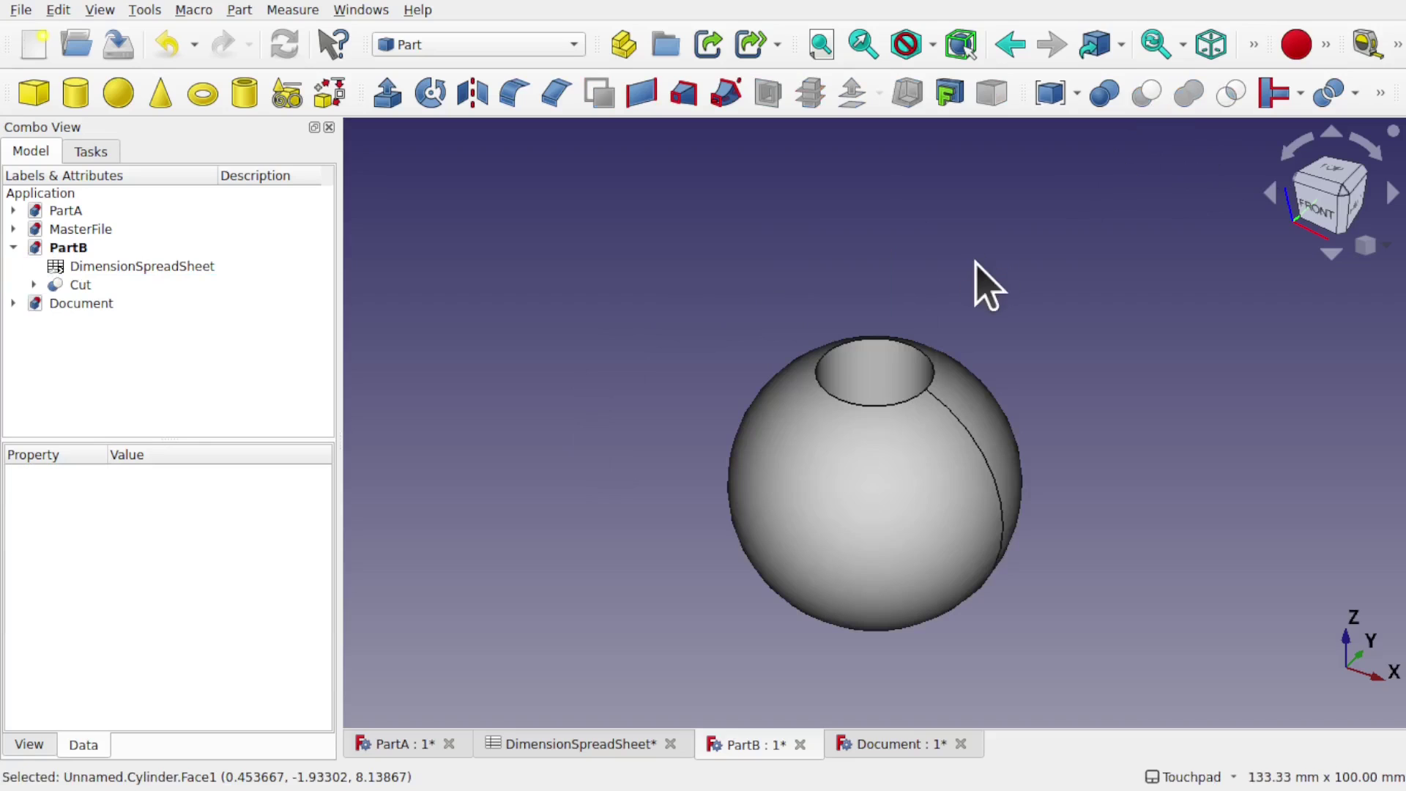
{"action": "left_click_drag", "start_coordinate": [943, 323], "coordinate": [982, 361], "text": "alt"}
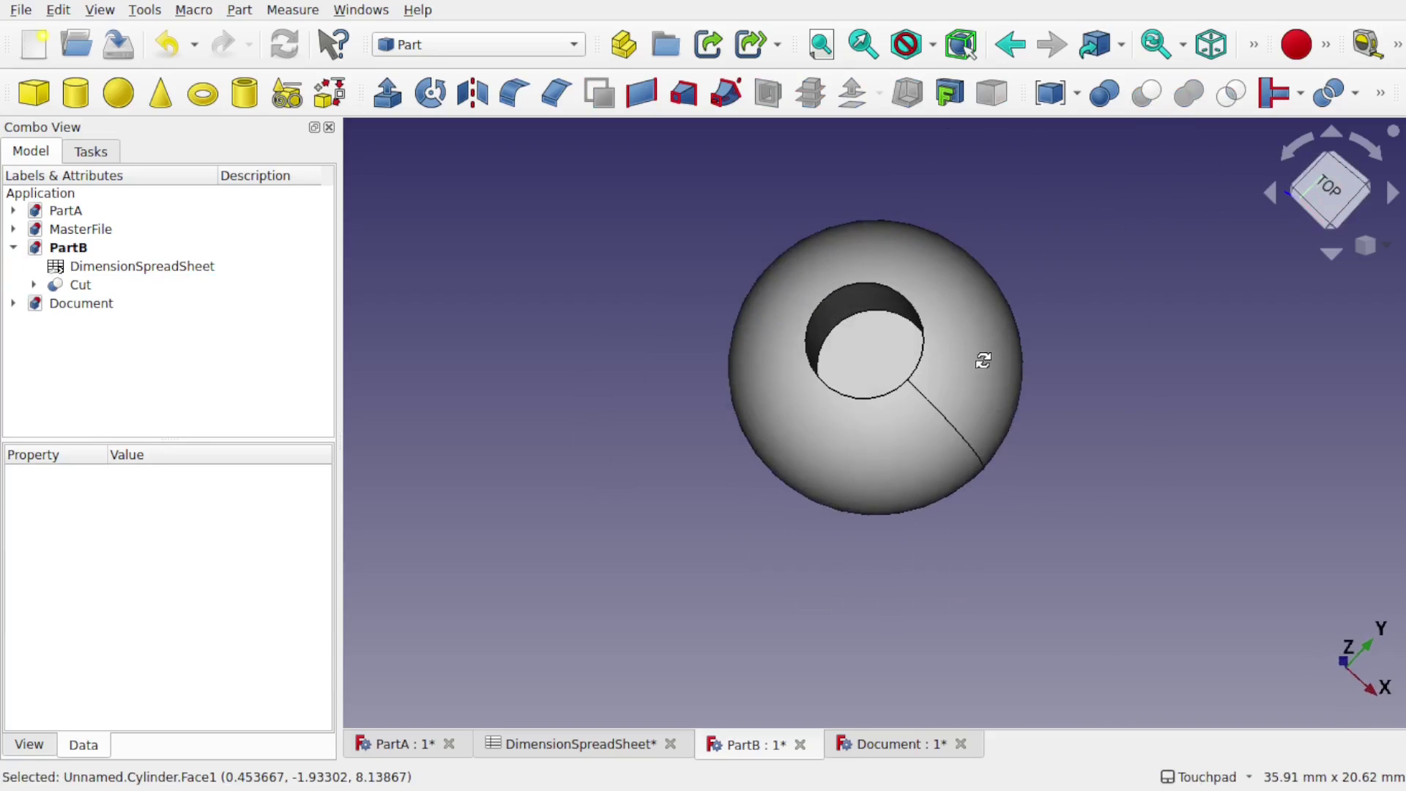
{"action": "left_click", "coordinate": [954, 346]}
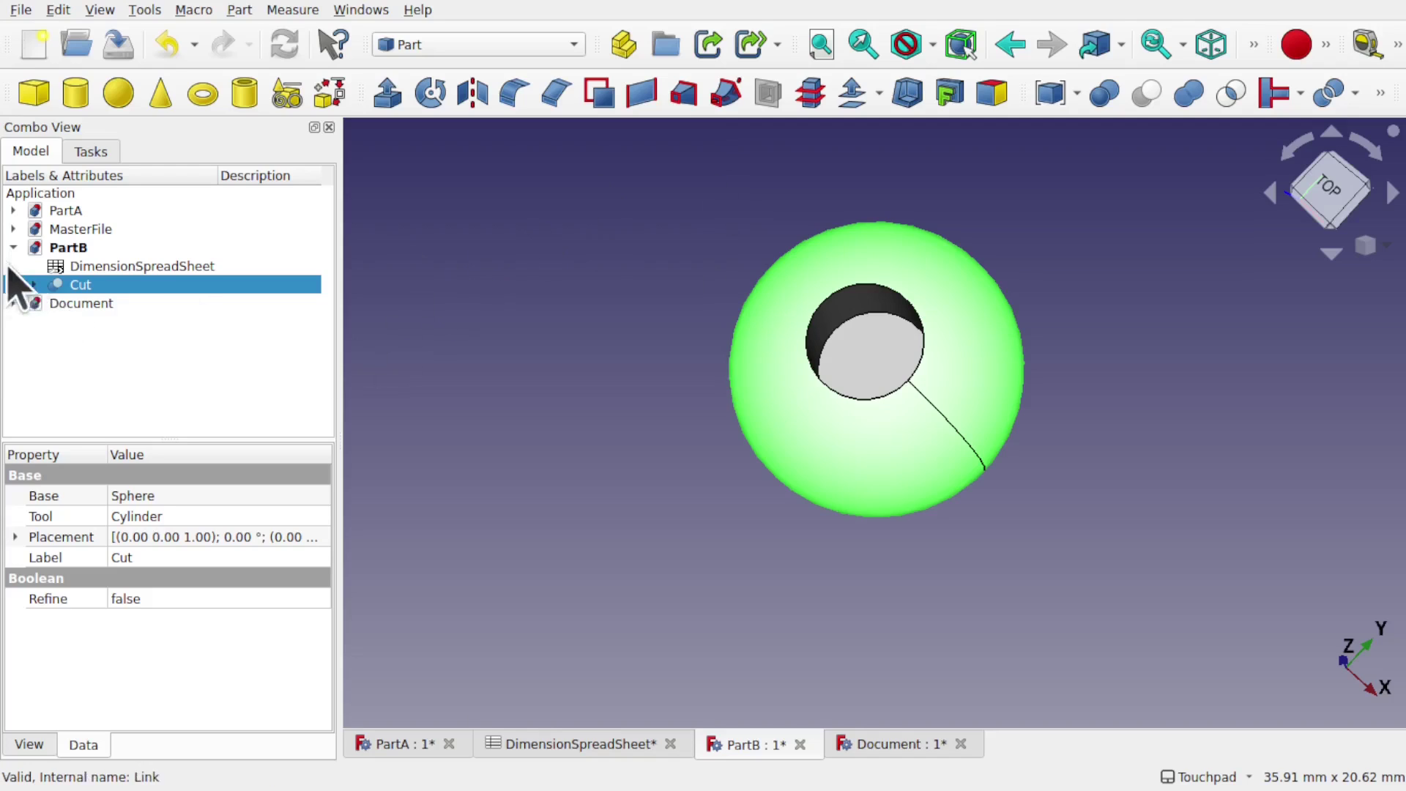
Compare the Cylinder link in Document with the Cylinder nested under PartB's Cut
{"action": "left_click", "coordinate": [13, 303]}
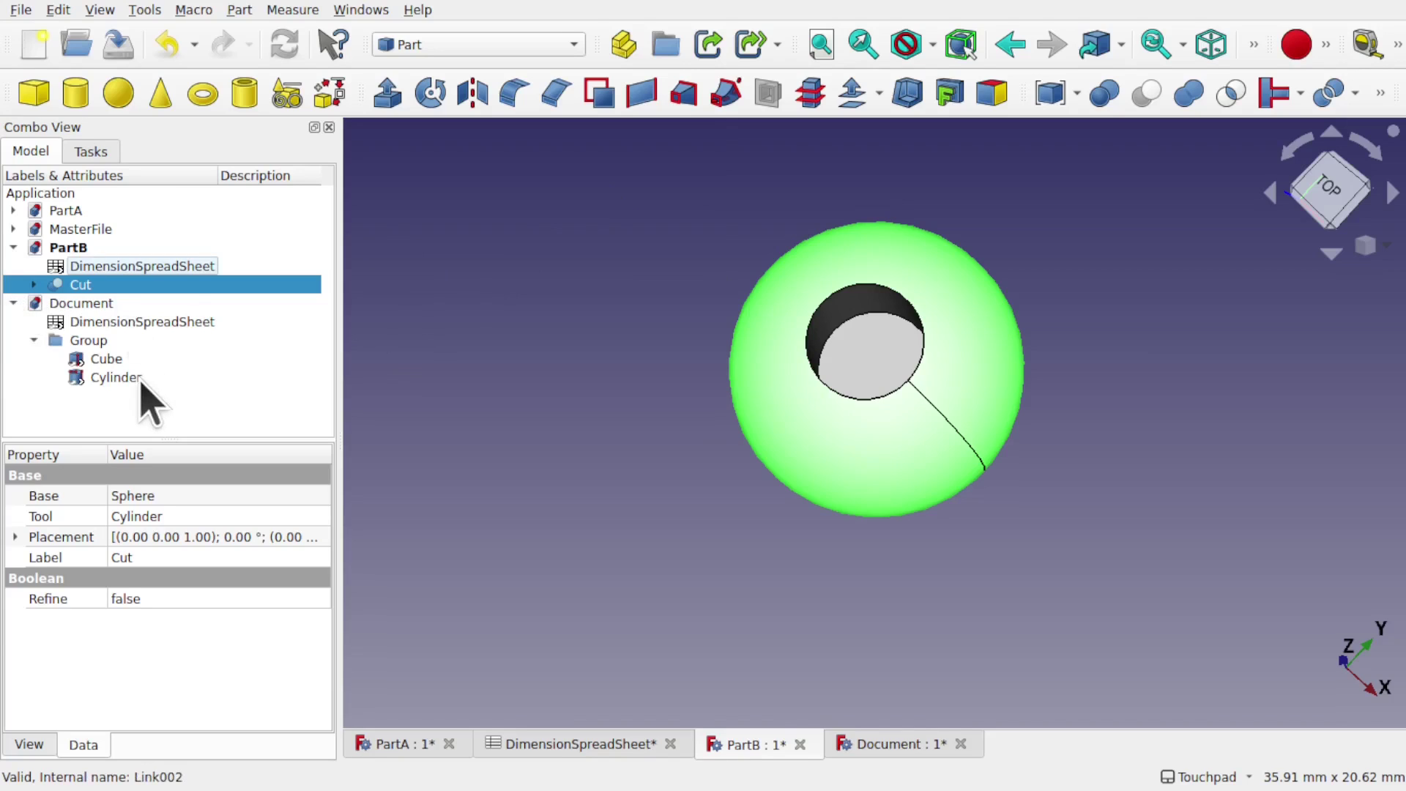
{"action": "left_click", "coordinate": [116, 375]}
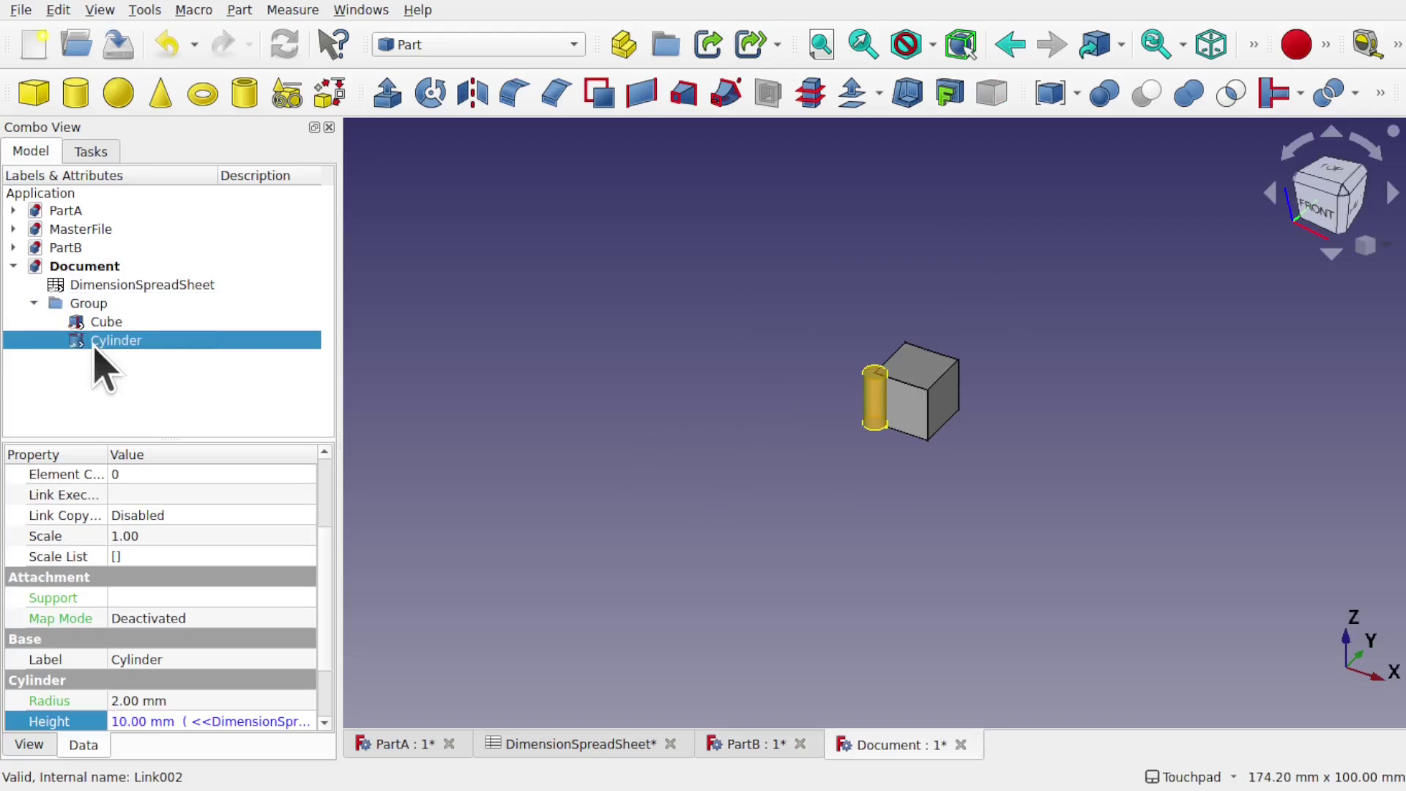
{"action": "key", "text": "ctrl+shift+Tab"}
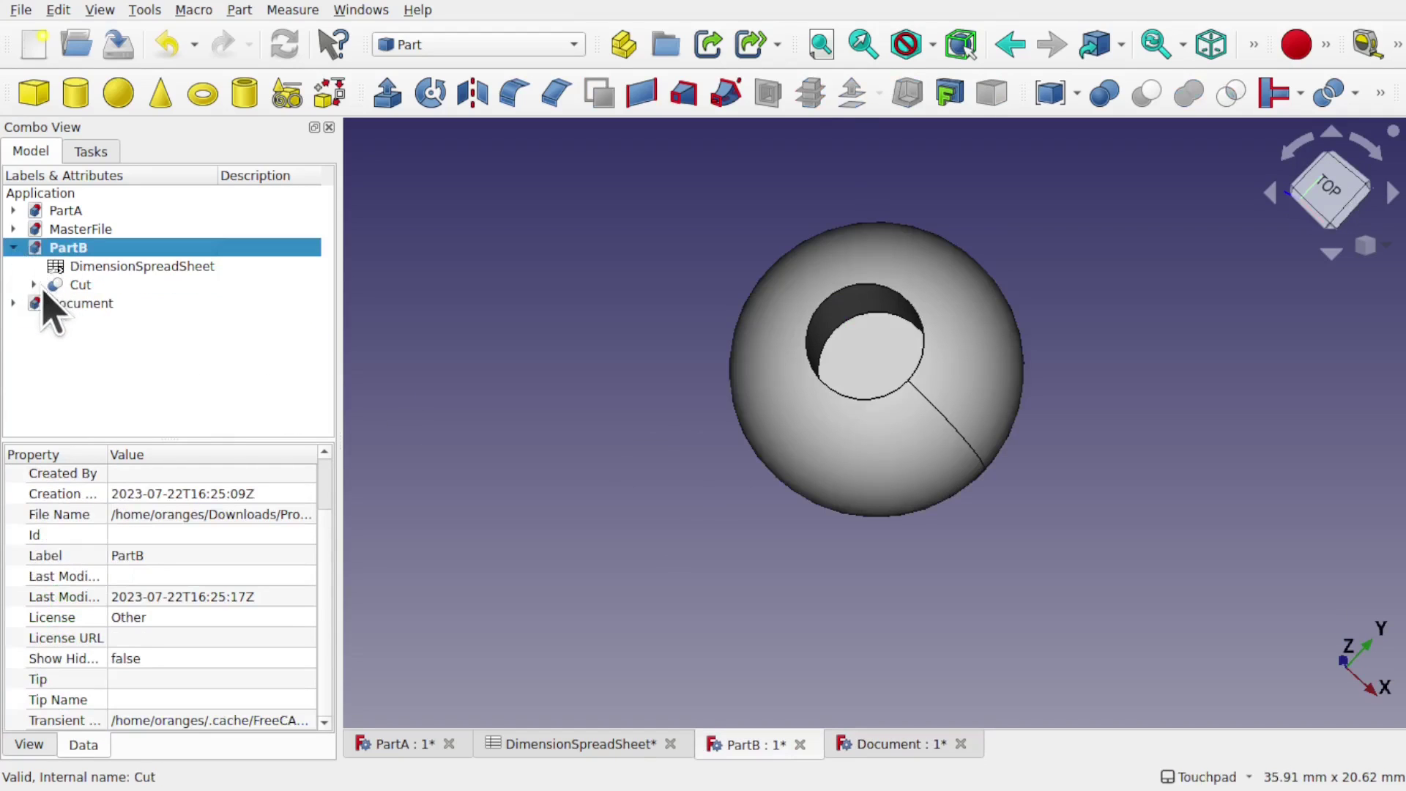
{"action": "left_click", "coordinate": [34, 284]}
{"action": "left_click", "coordinate": [108, 325]}
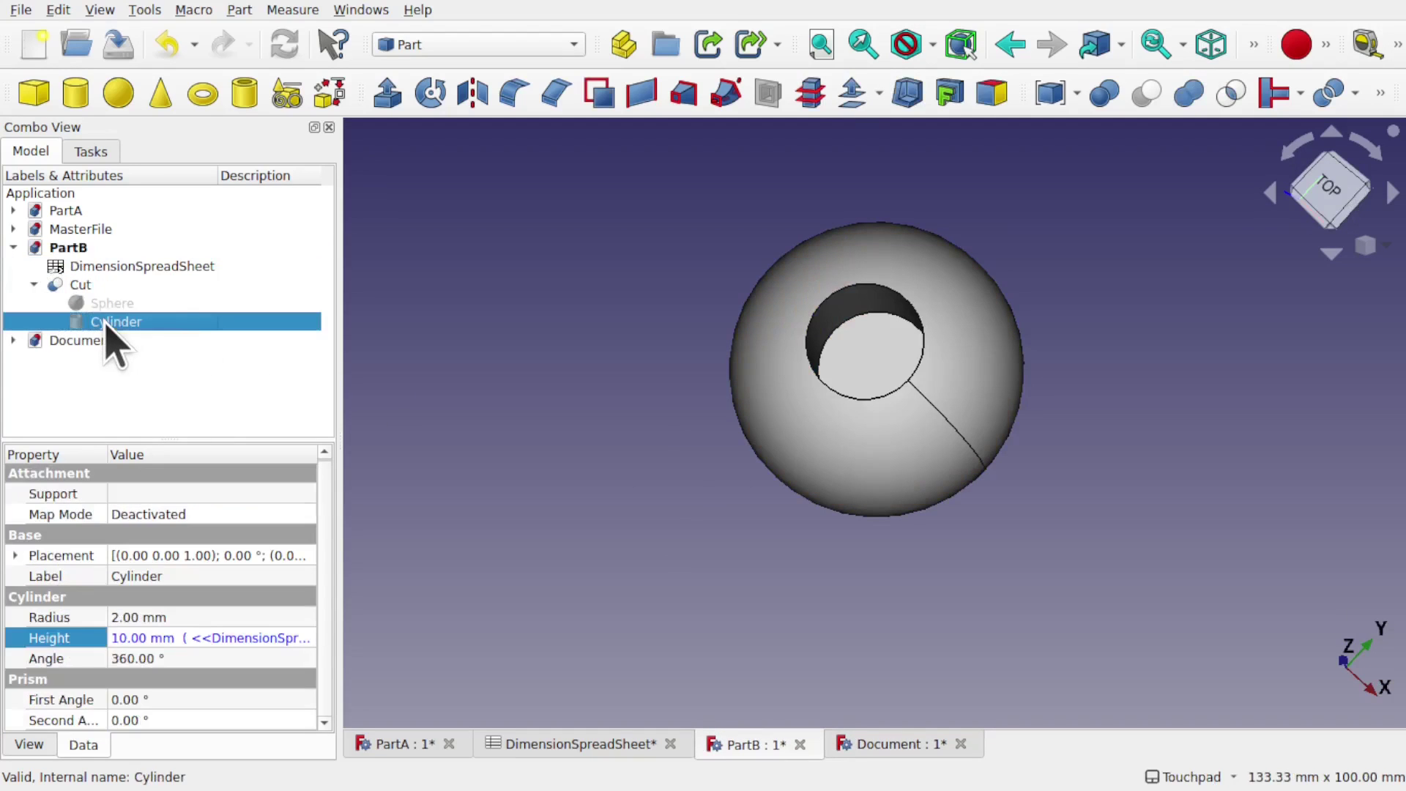
{"action": "key", "text": "F2"}
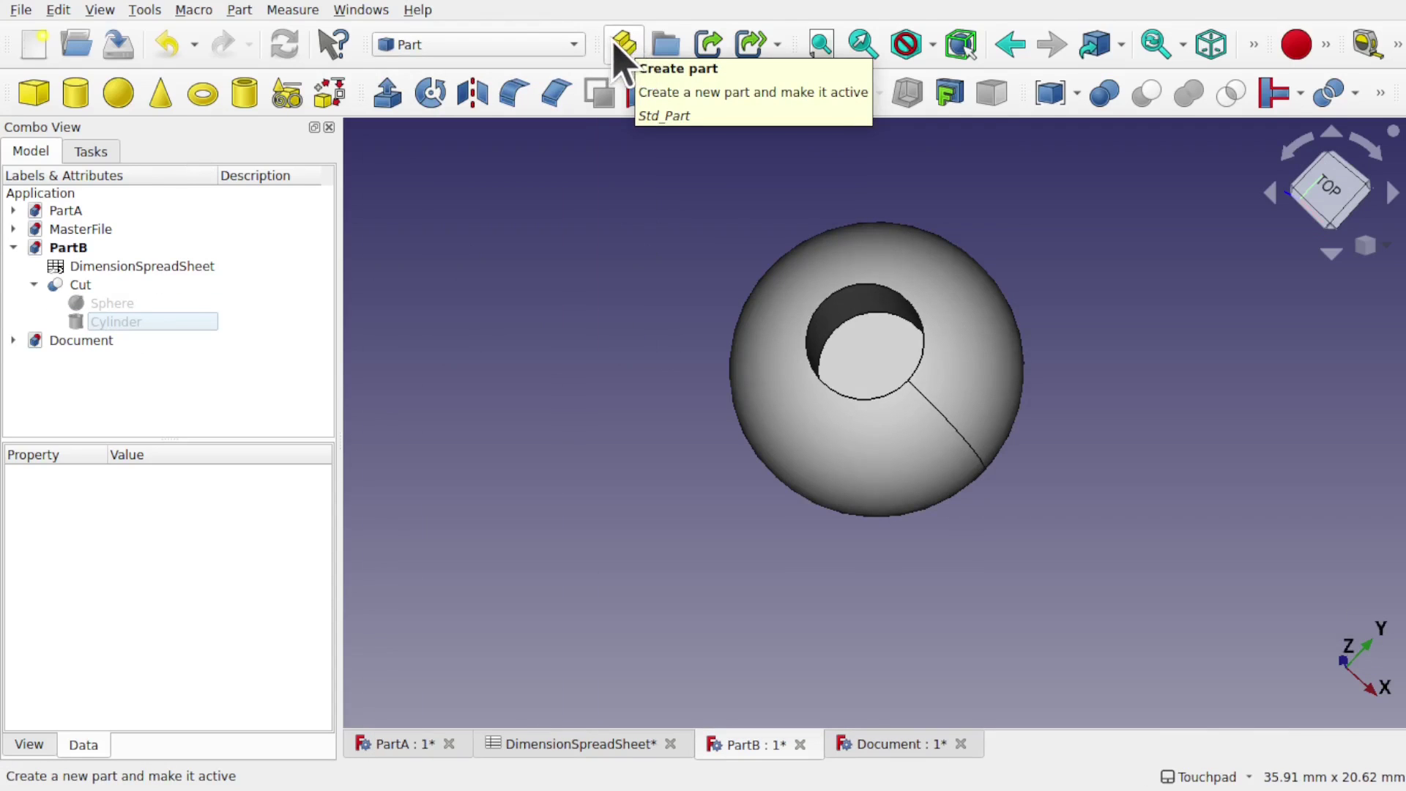
Switch to the Part Design workbench and return to the model tree
{"action": "left_click", "coordinate": [505, 45]}
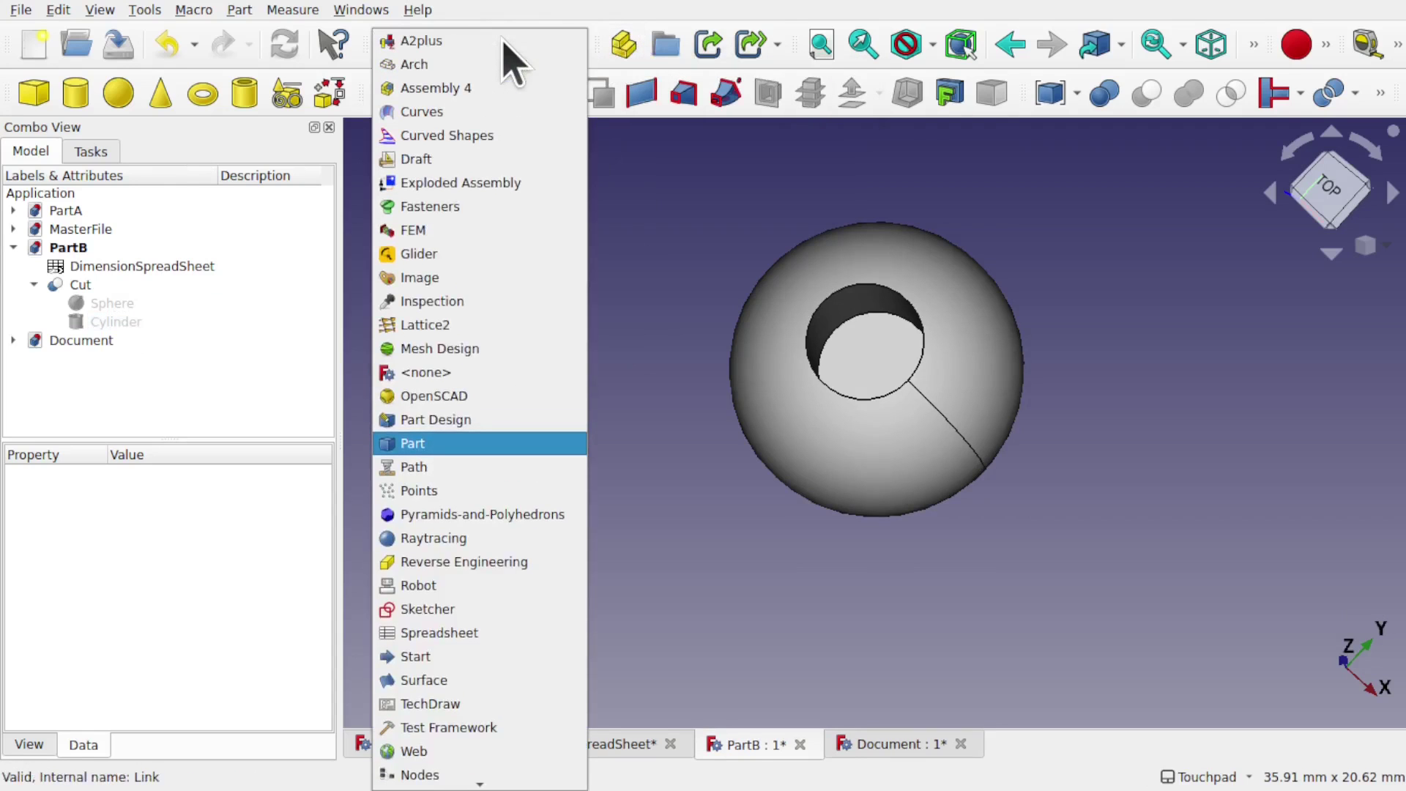
{"action": "left_click", "coordinate": [478, 420]}
{"action": "left_click", "coordinate": [619, 46]}
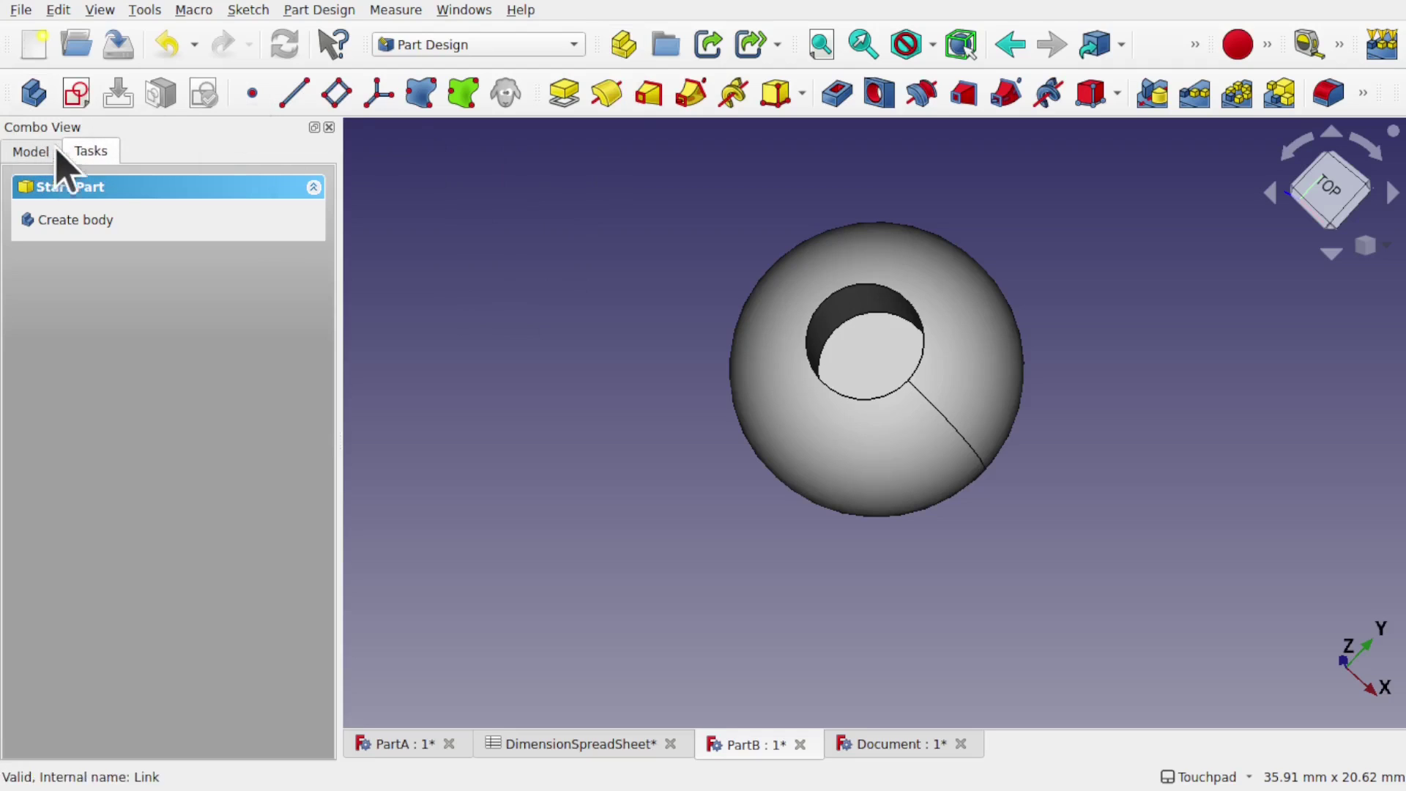
{"action": "left_click", "coordinate": [30, 150]}
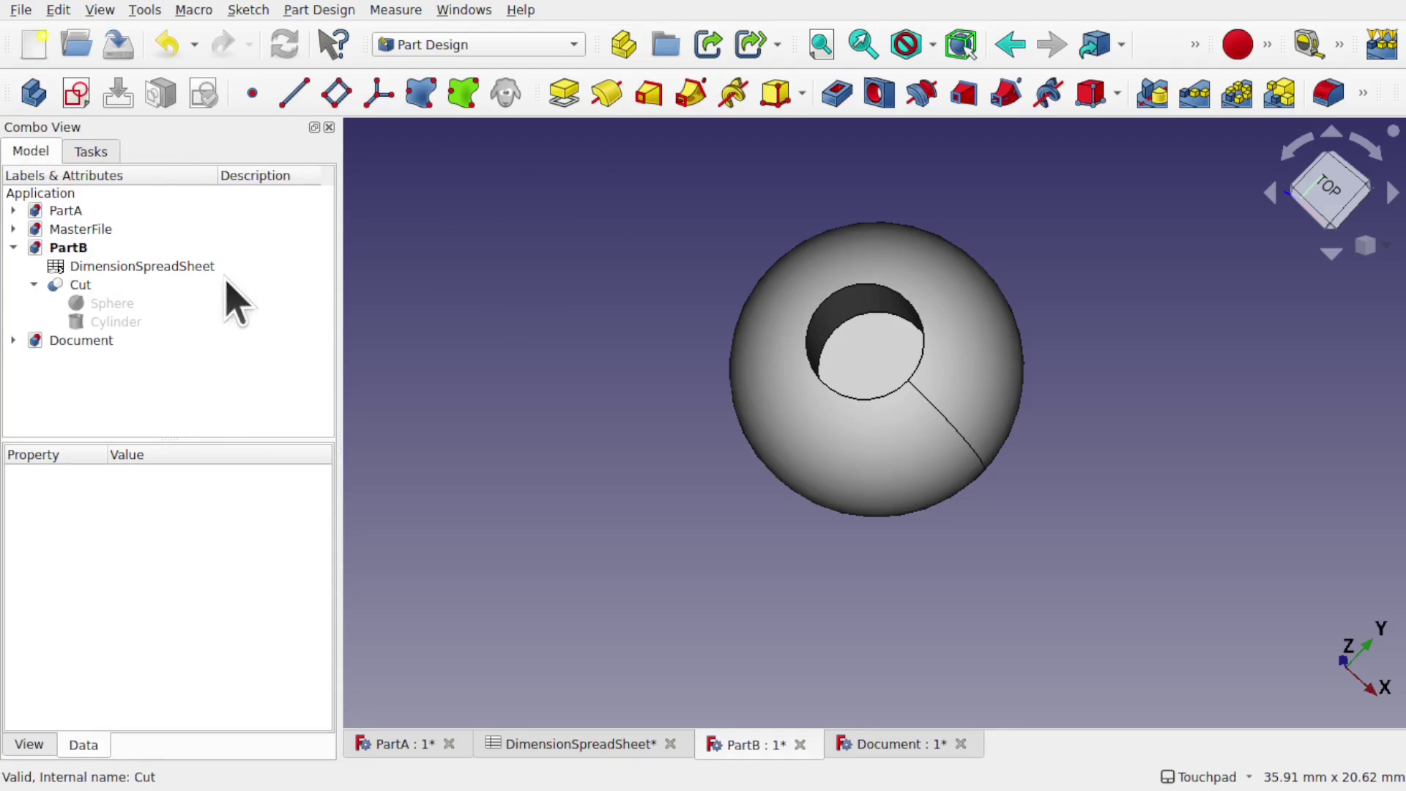
Delete the Cube and Cylinder links from the group in Document
{"action": "left_click", "coordinate": [13, 339]}
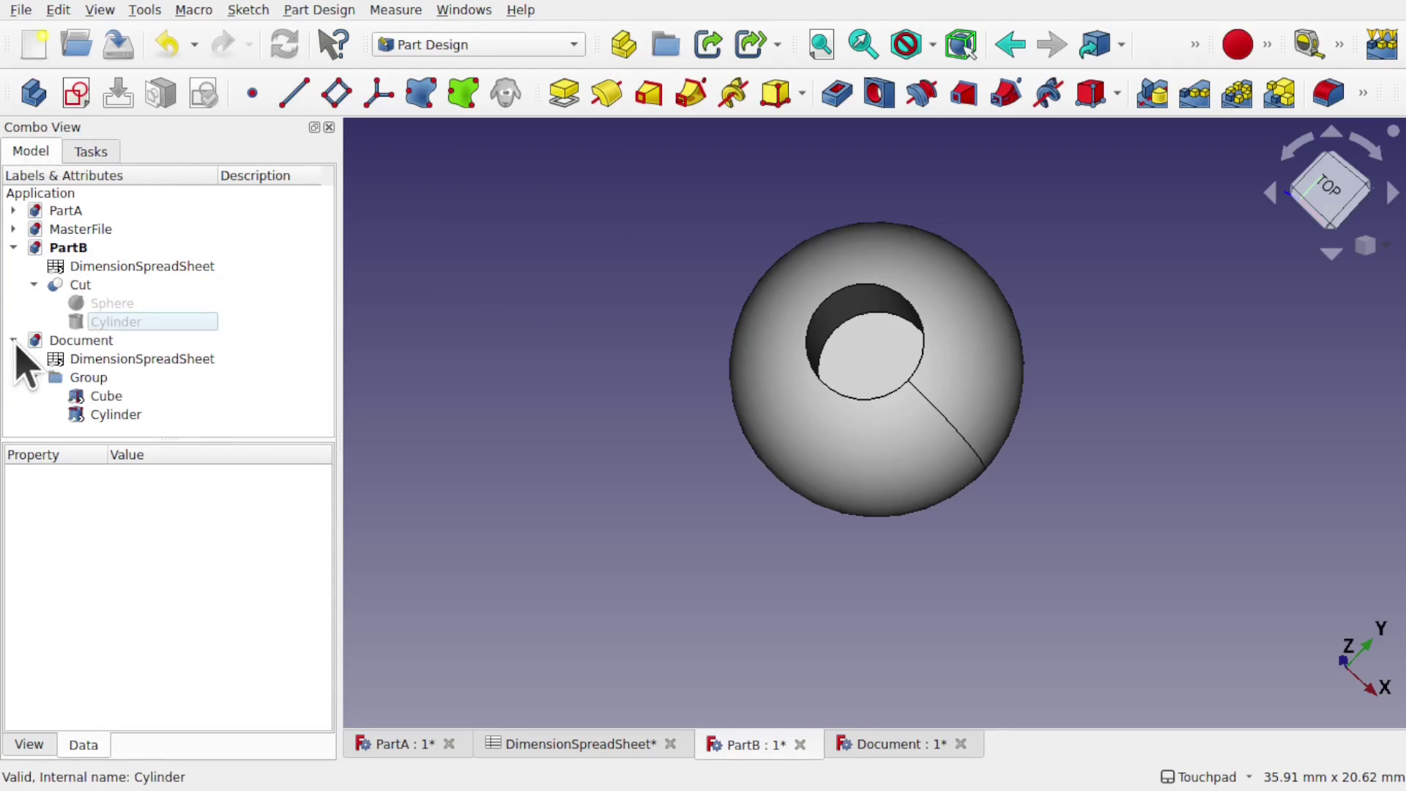
{"action": "left_click", "coordinate": [110, 397]}
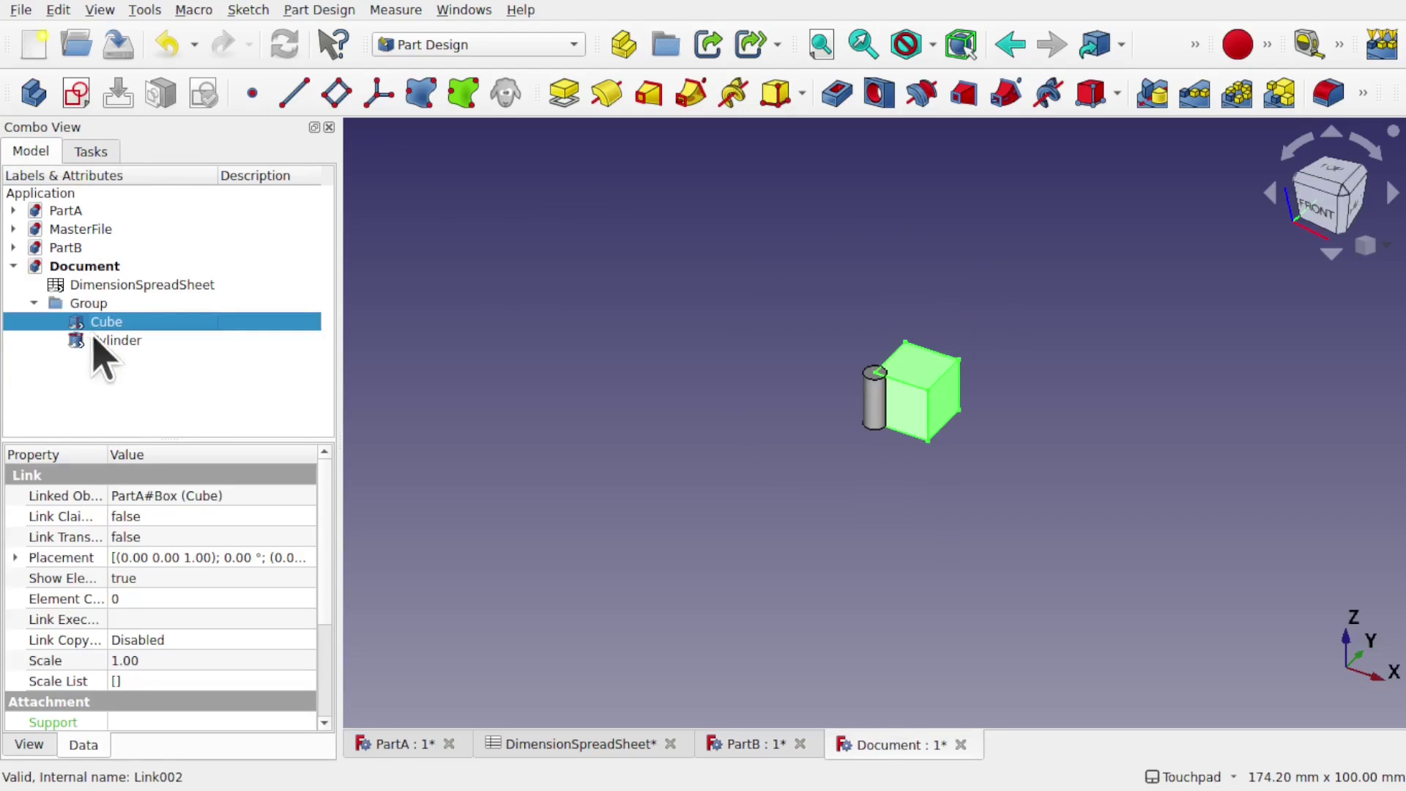
{"action": "left_click", "coordinate": [121, 342], "text": "ctrl"}
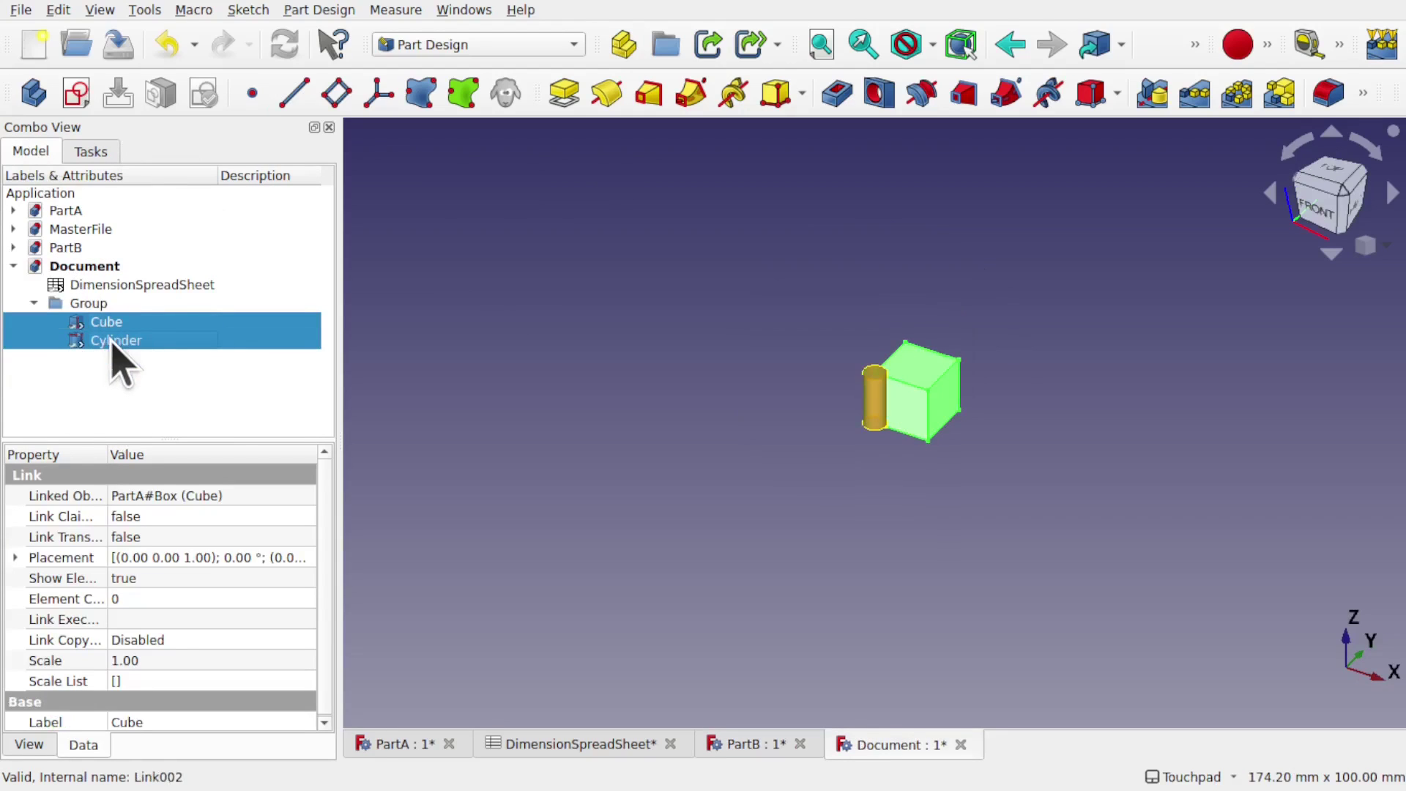
{"action": "key", "text": "Delete"}
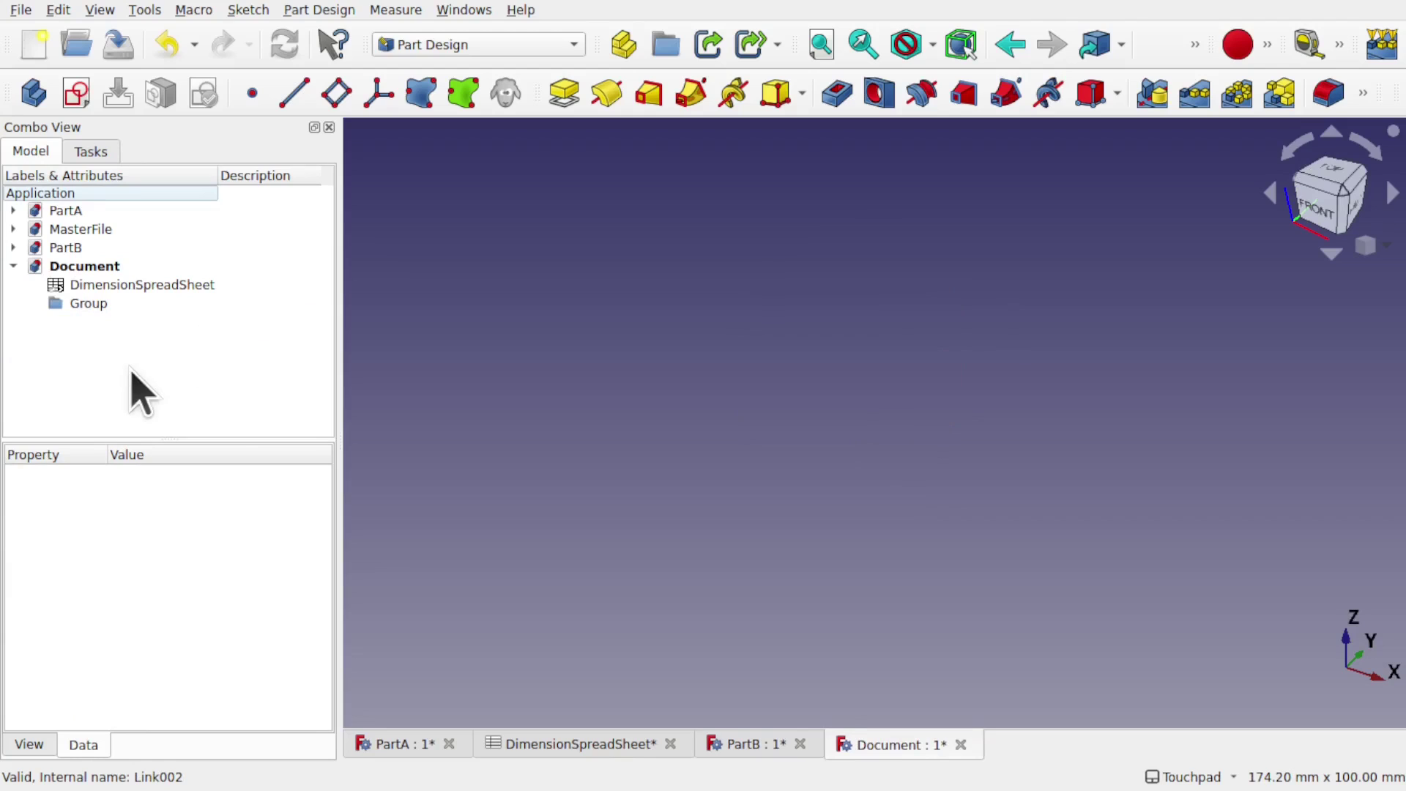
Create a Part container in PartB and move the Cut into it
{"action": "left_click", "coordinate": [14, 247]}
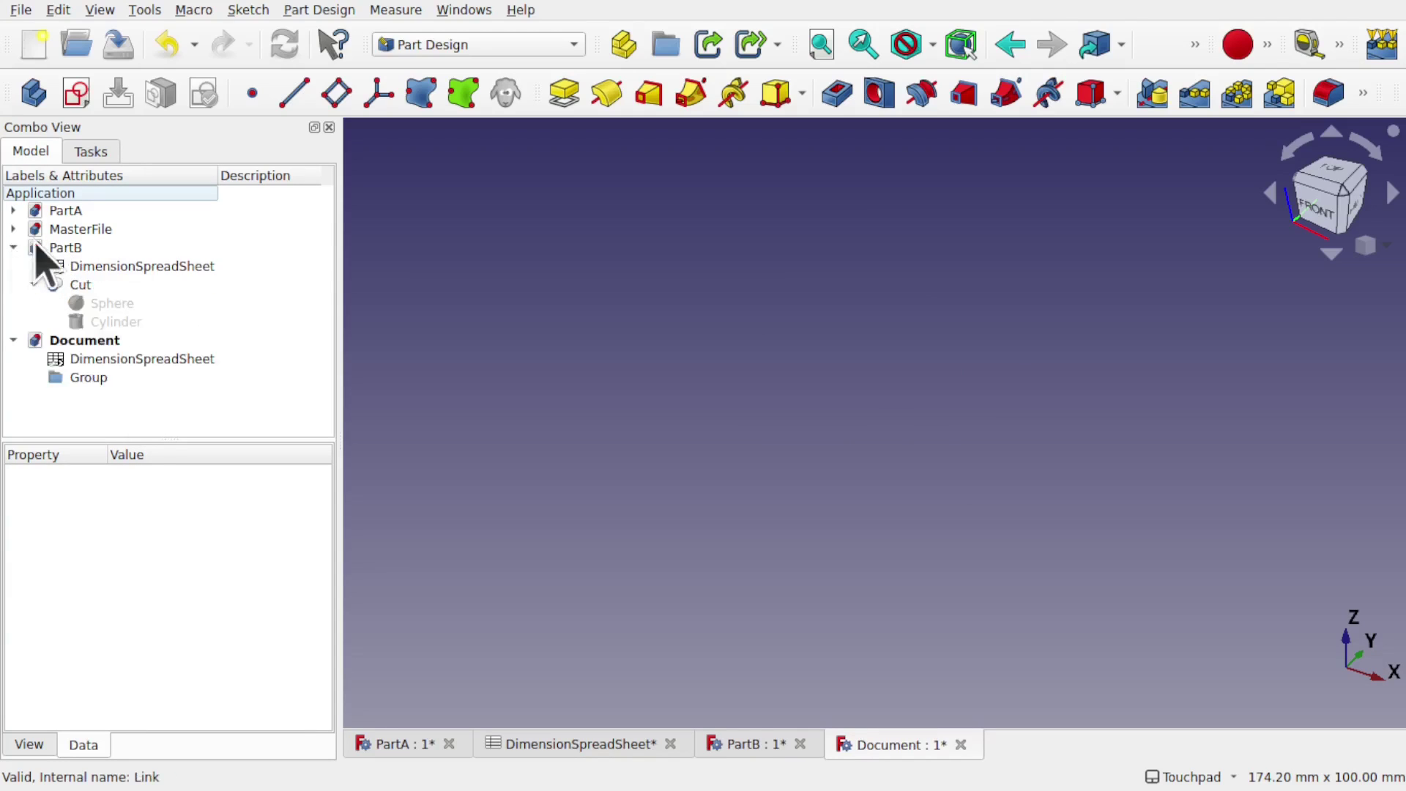
{"action": "left_click", "coordinate": [72, 256]}
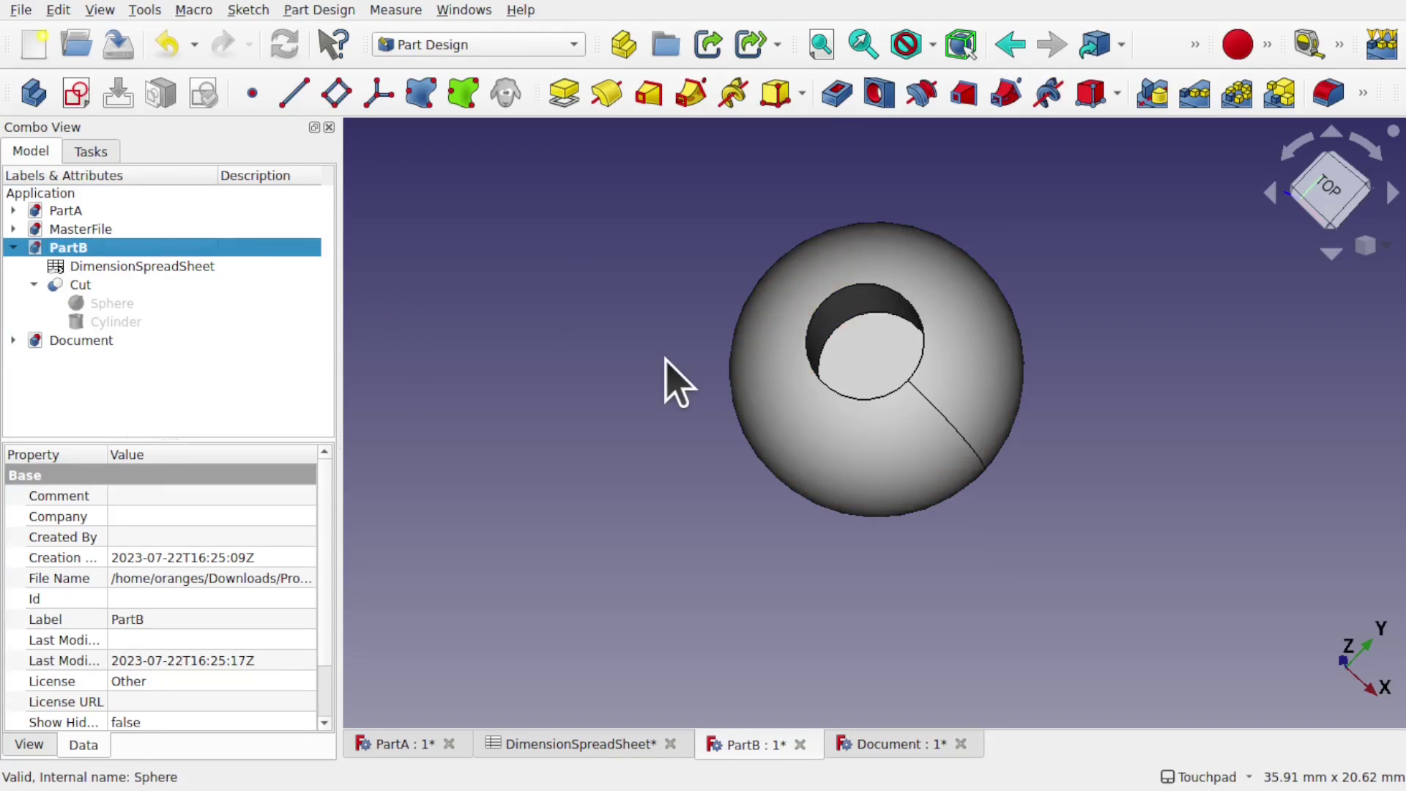
{"action": "left_click", "coordinate": [622, 49]}
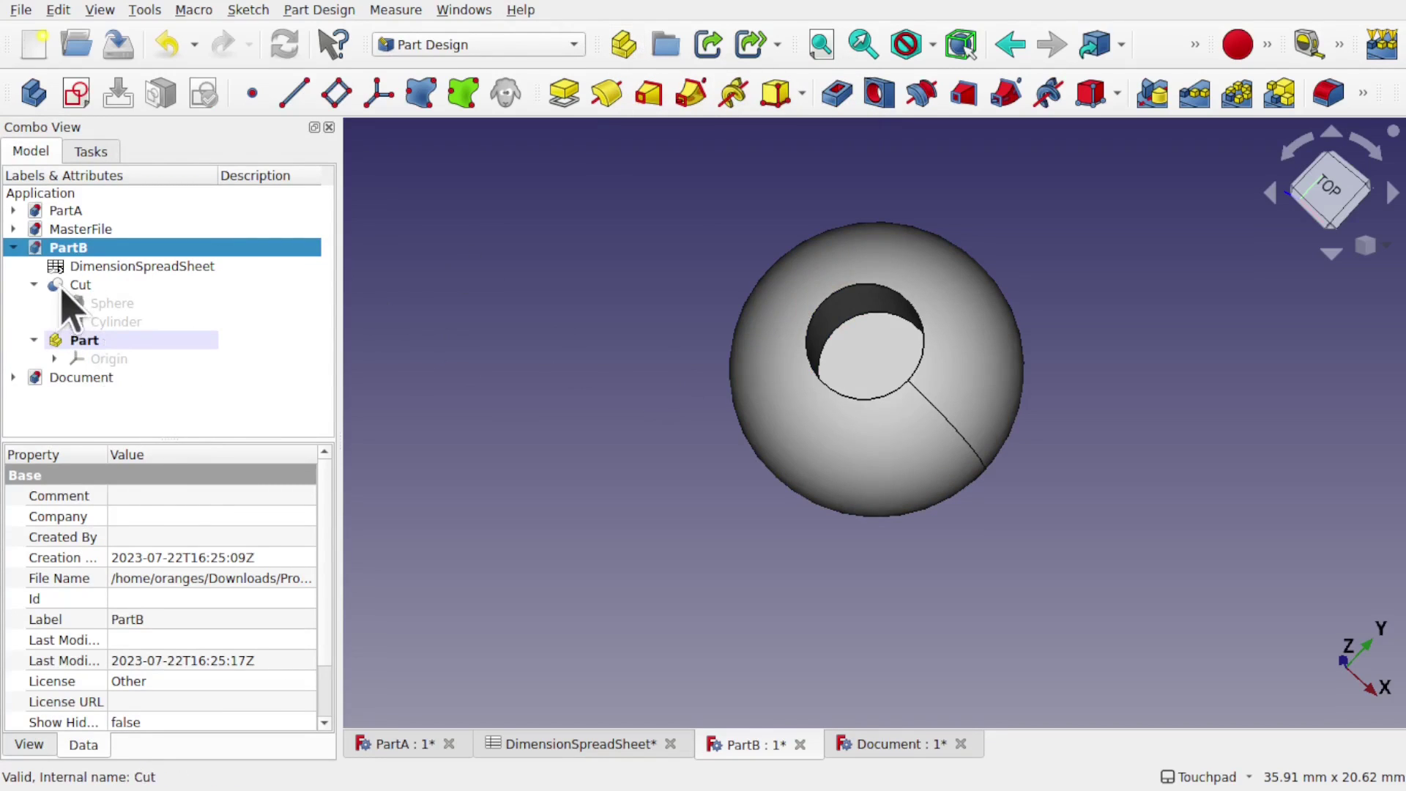
{"action": "left_click_drag", "start_coordinate": [77, 286], "coordinate": [103, 351]}
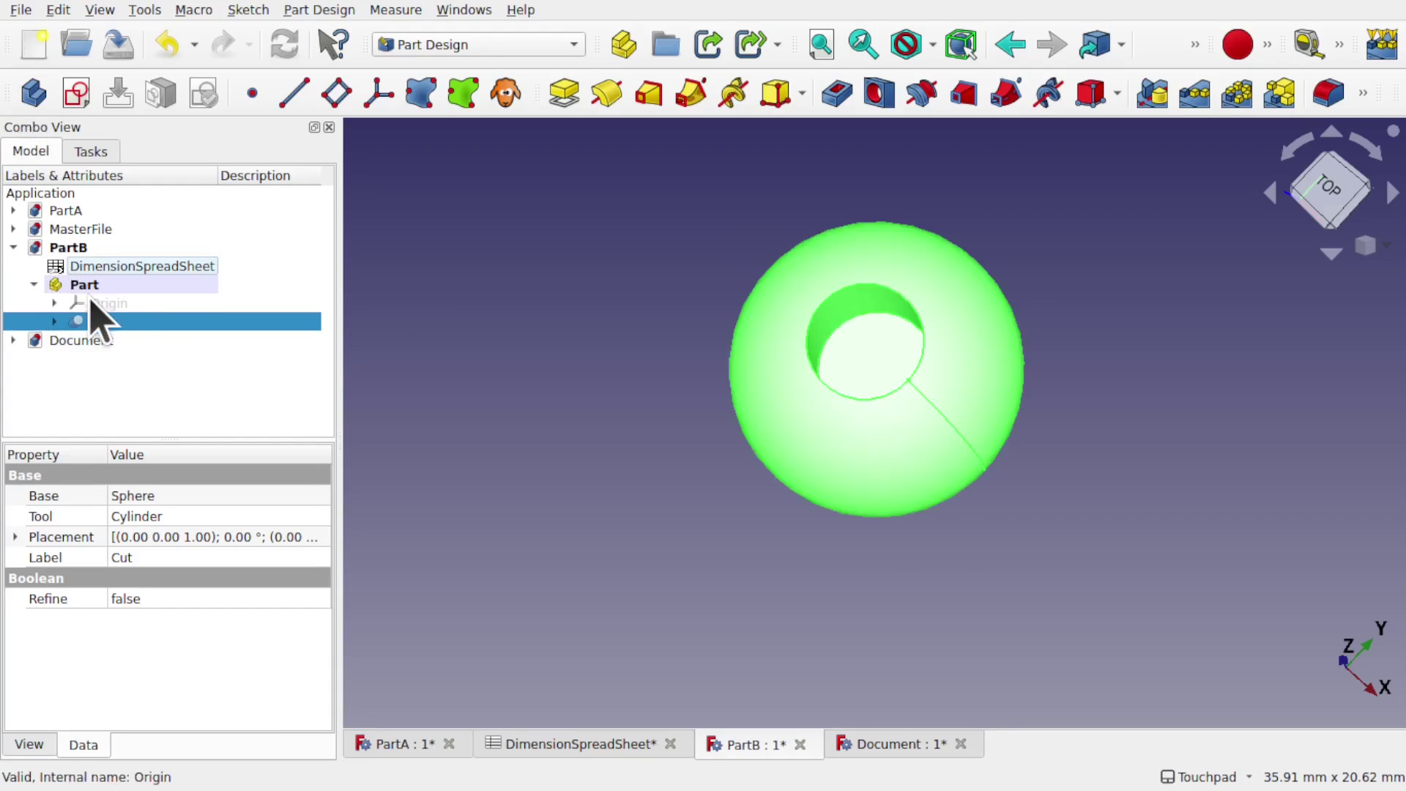
Switch to the Part workbench and link PartB's Part container into Document
{"action": "left_click", "coordinate": [473, 46]}
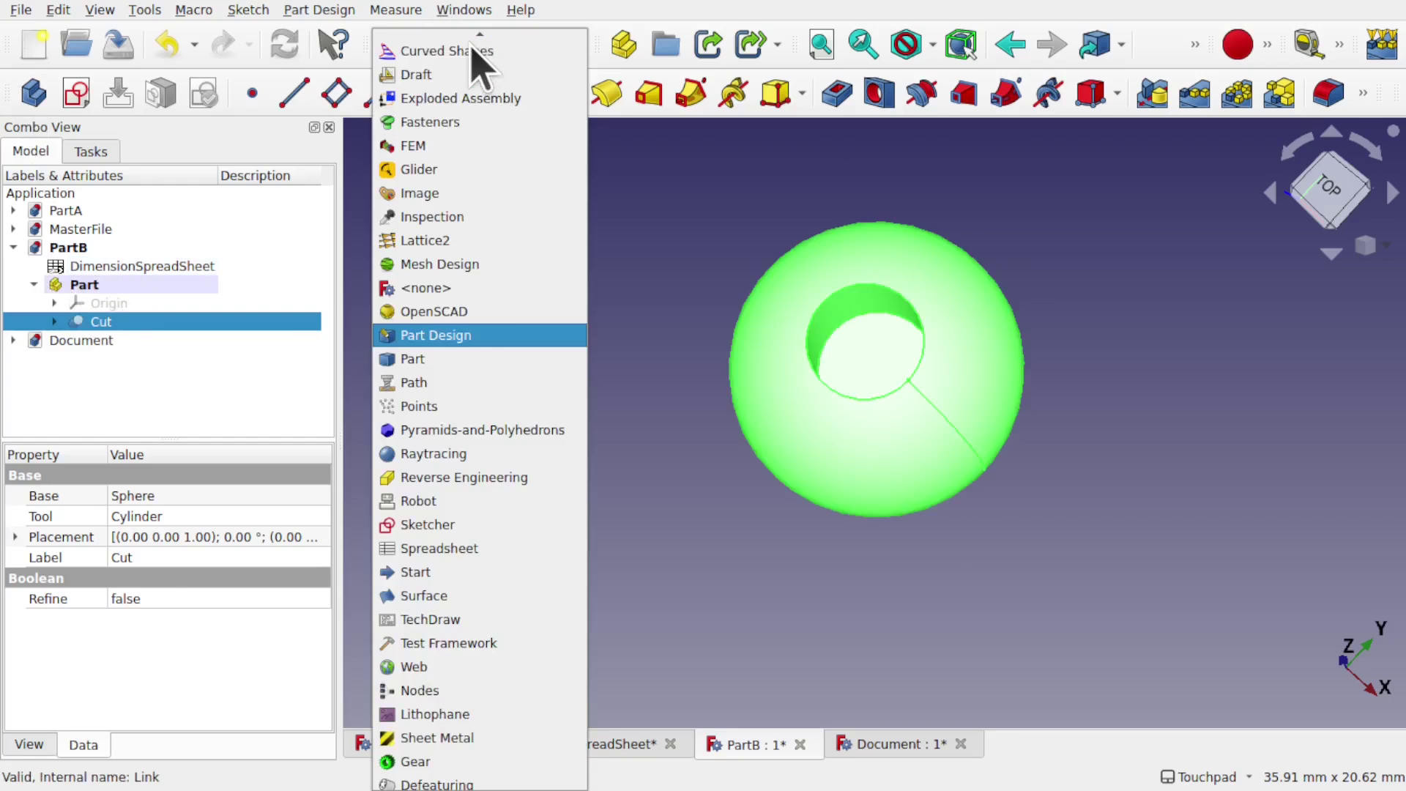
{"action": "left_click", "coordinate": [491, 358]}
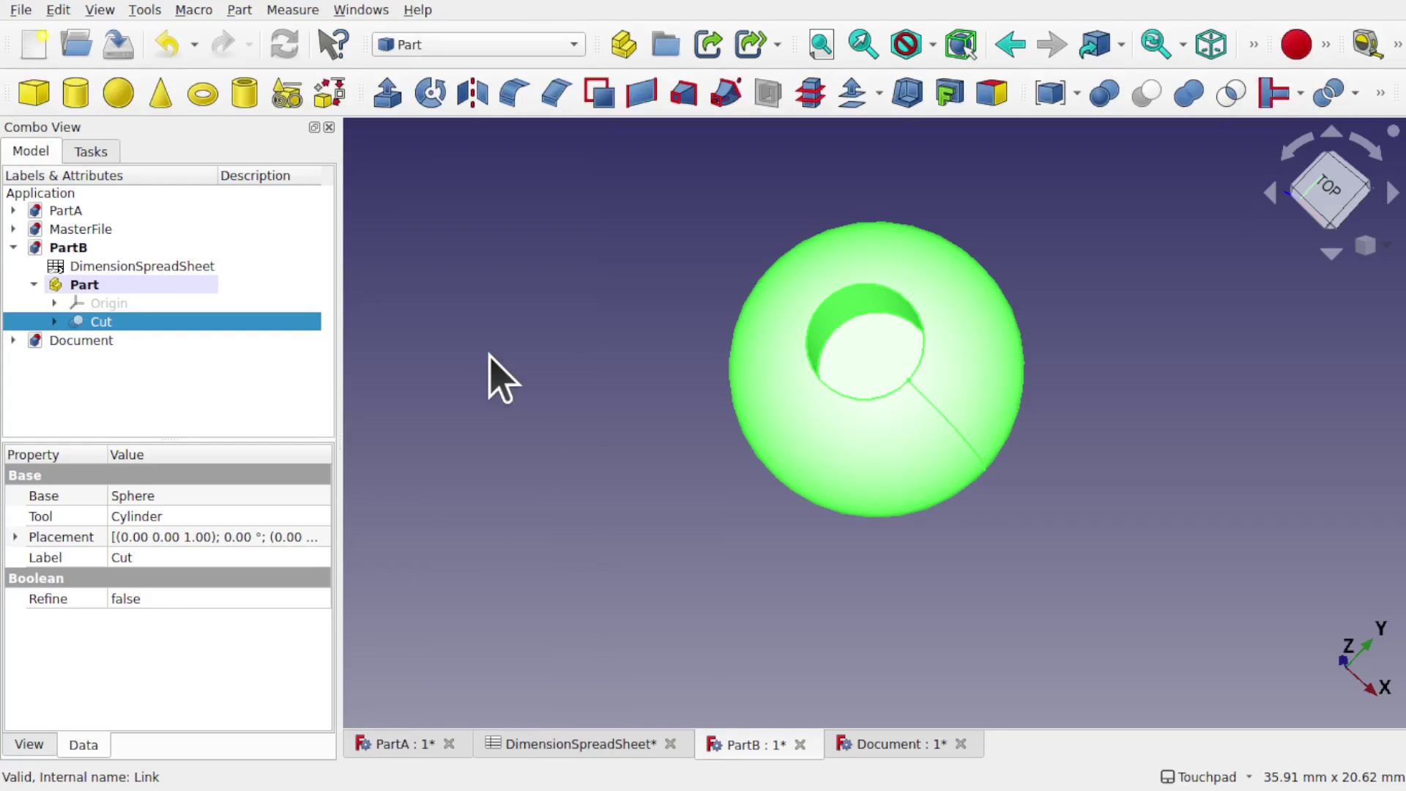
{"action": "left_click", "coordinate": [150, 364]}
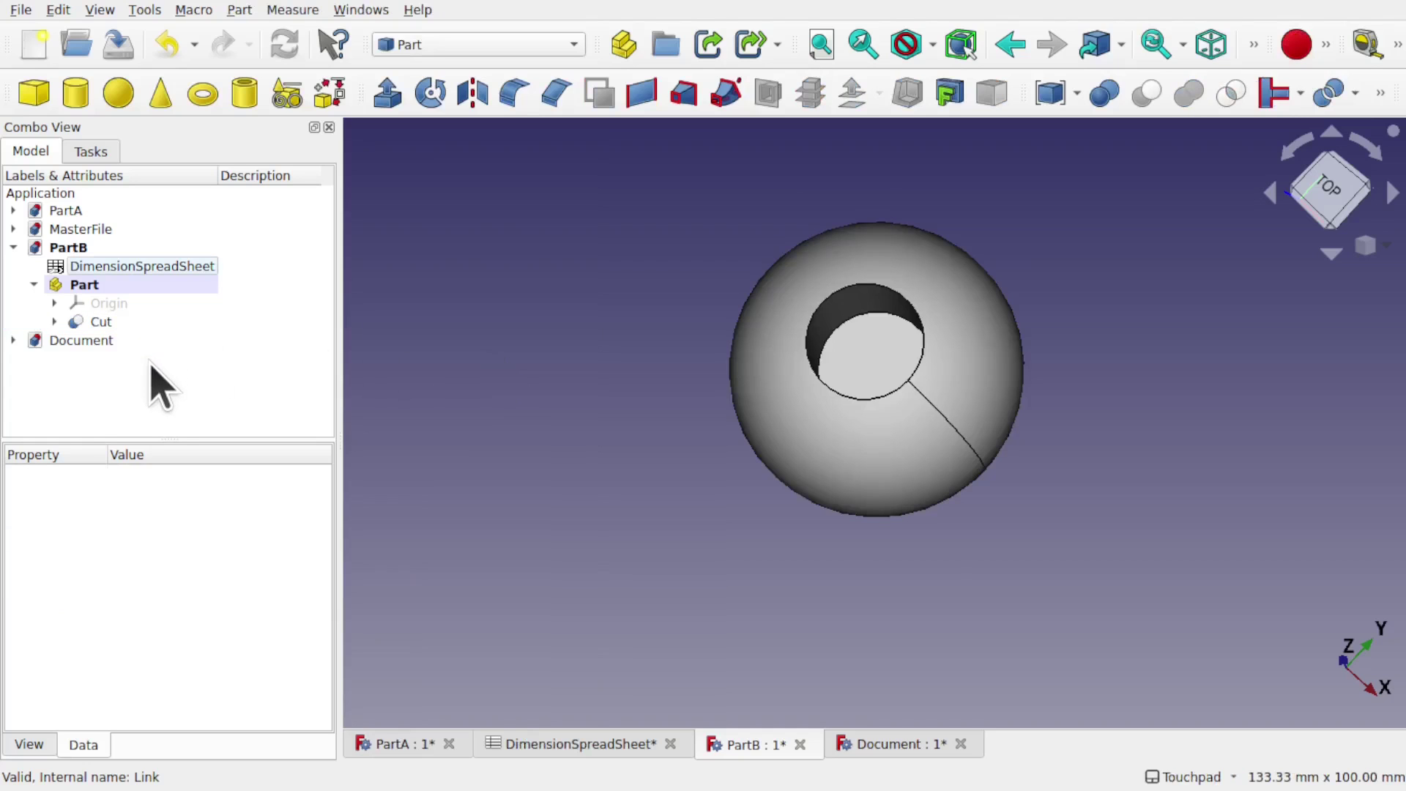
{"action": "left_click", "coordinate": [98, 288]}
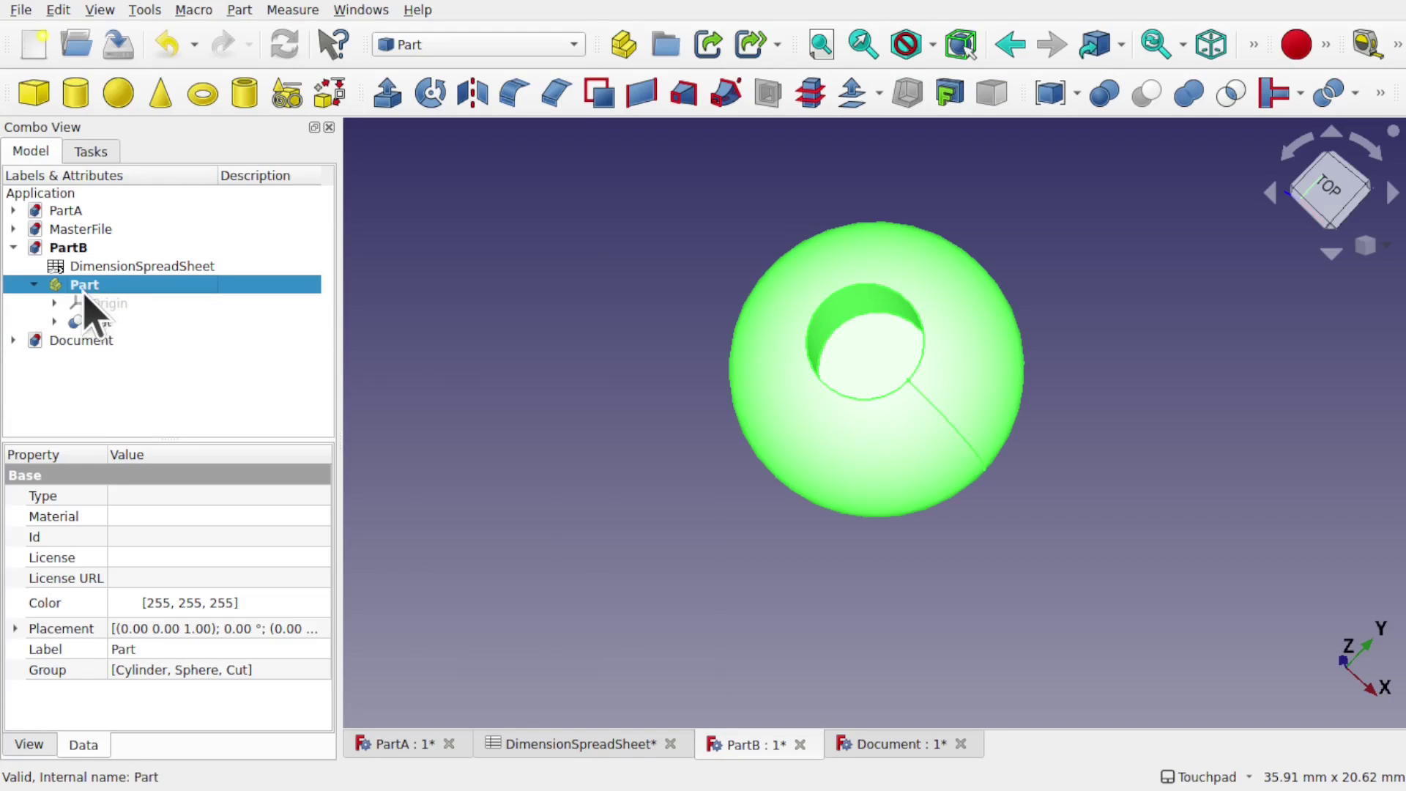
{"action": "left_click_drag", "start_coordinate": [84, 293], "coordinate": [100, 353]}
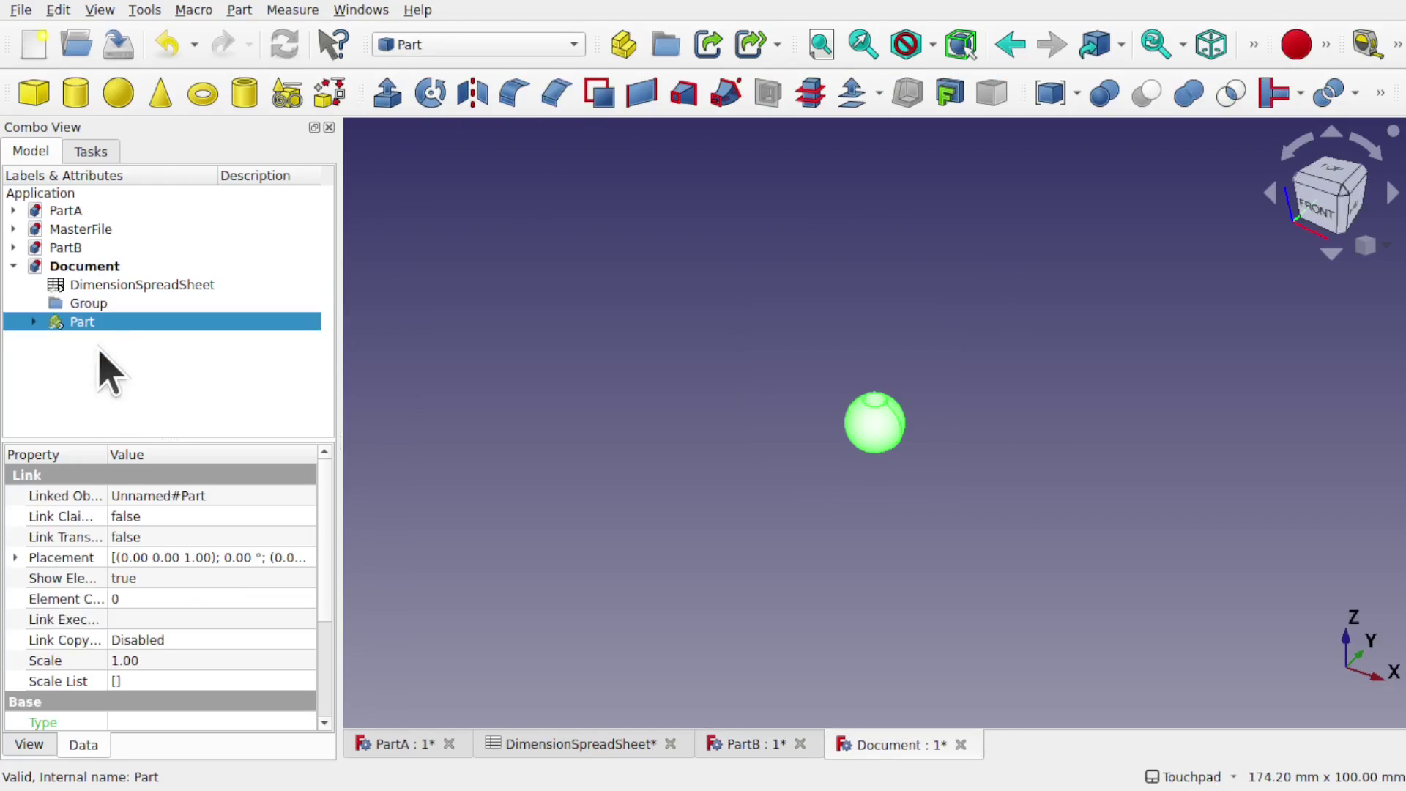
Examine the linked Part in Document, including its nested Cut, in the tree and the 3D view
{"action": "left_click", "coordinate": [132, 408]}
{"action": "left_click", "coordinate": [34, 321]}
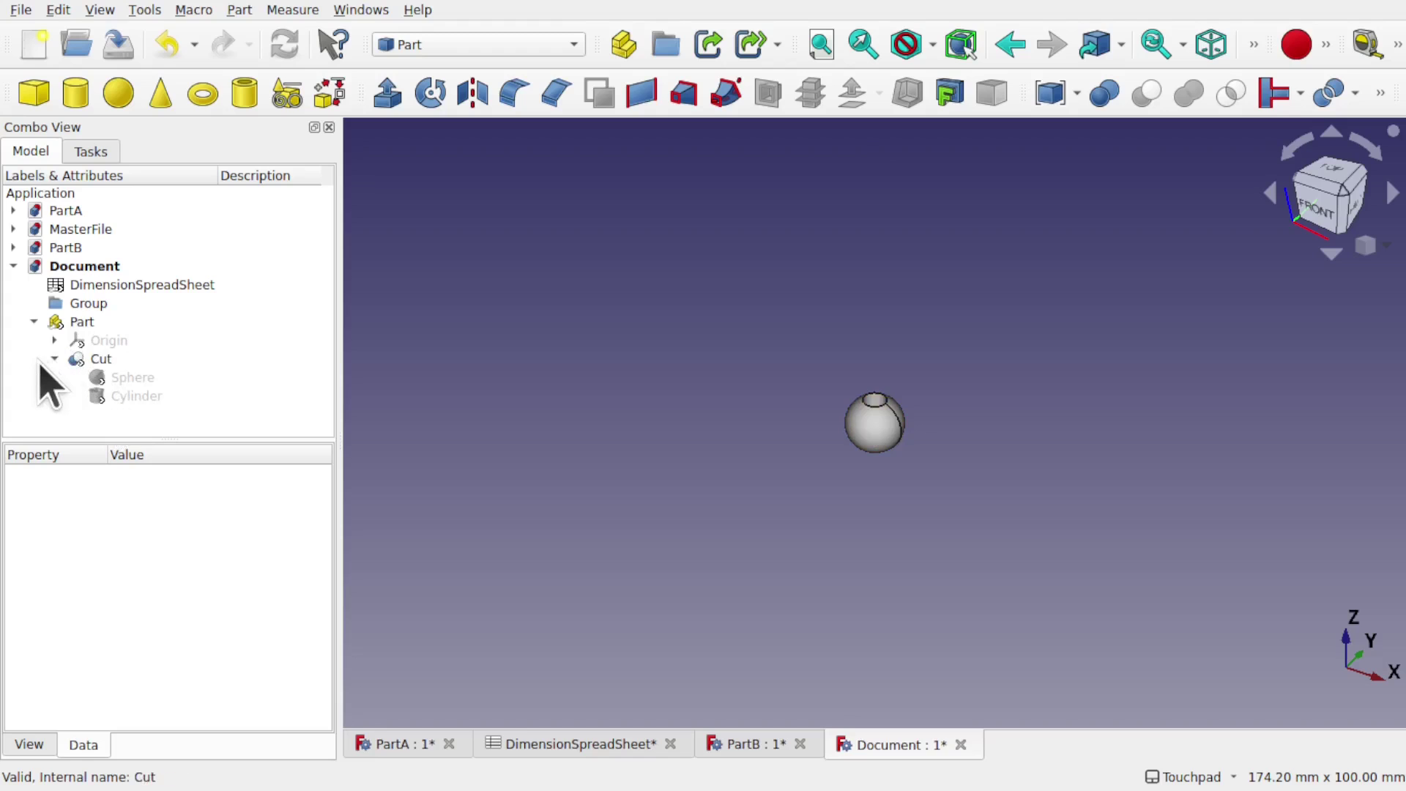
{"action": "scroll", "coordinate": [964, 471], "scroll_direction": "up", "scroll_amount": 5}
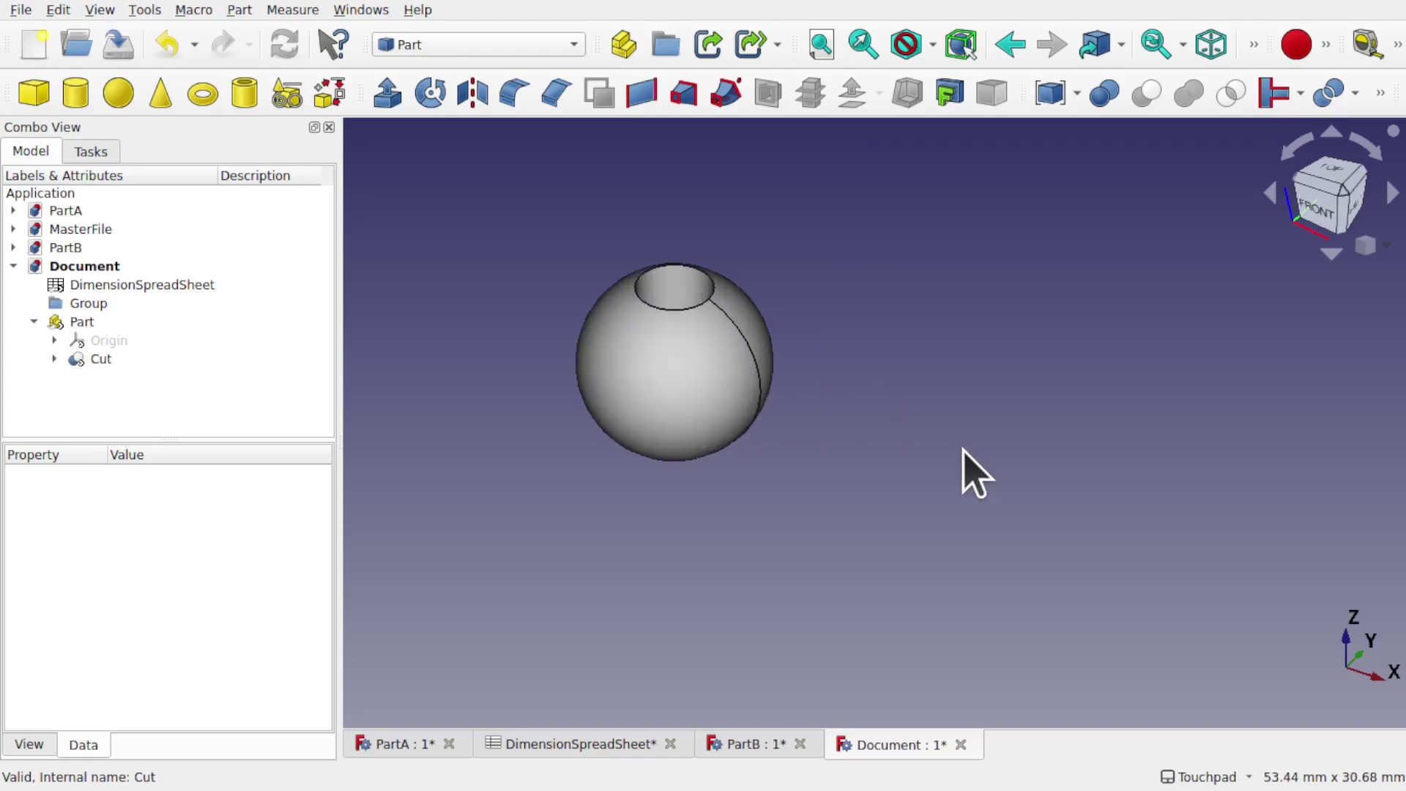
{"action": "middle_click_drag", "start_coordinate": [964, 471], "coordinate": [877, 422]}
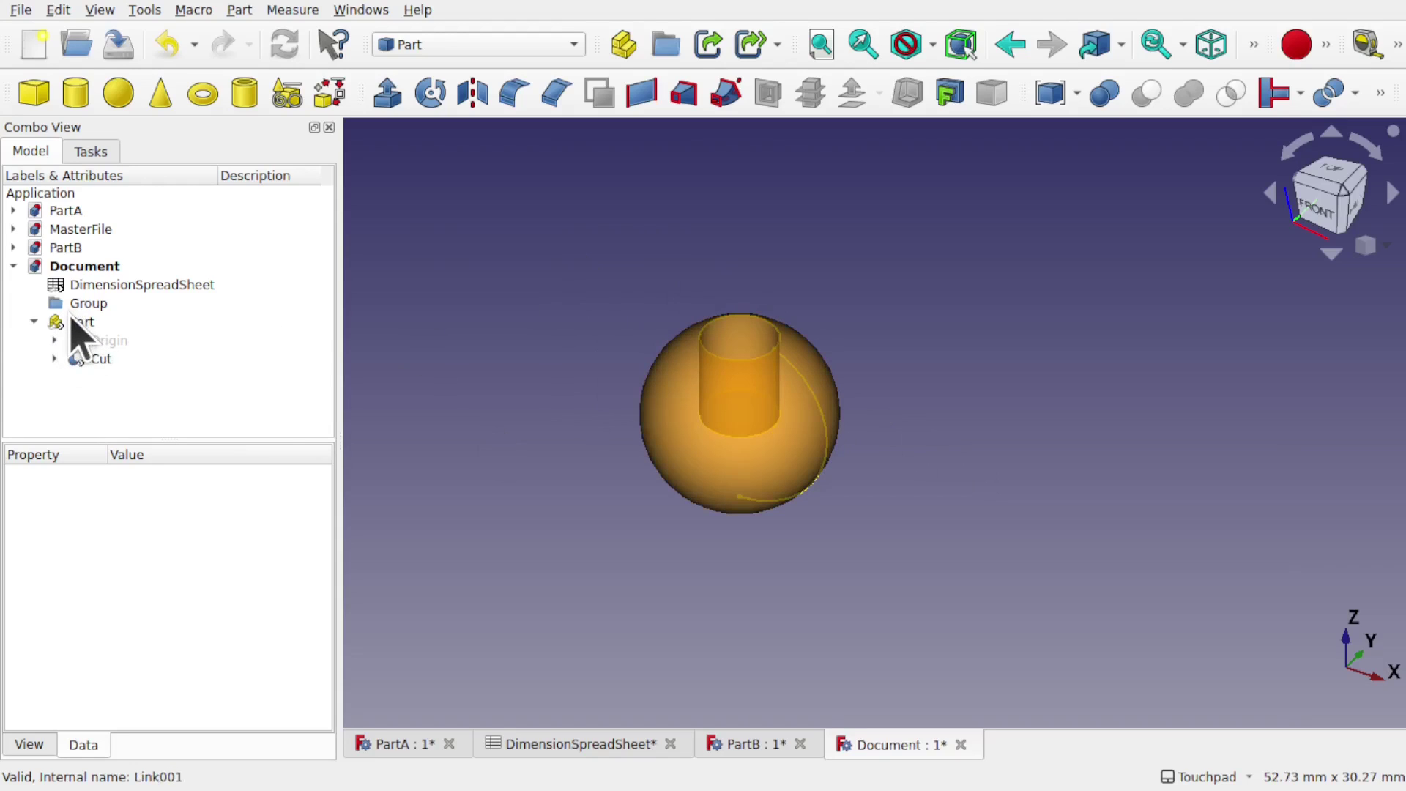
{"action": "left_click", "coordinate": [33, 323]}
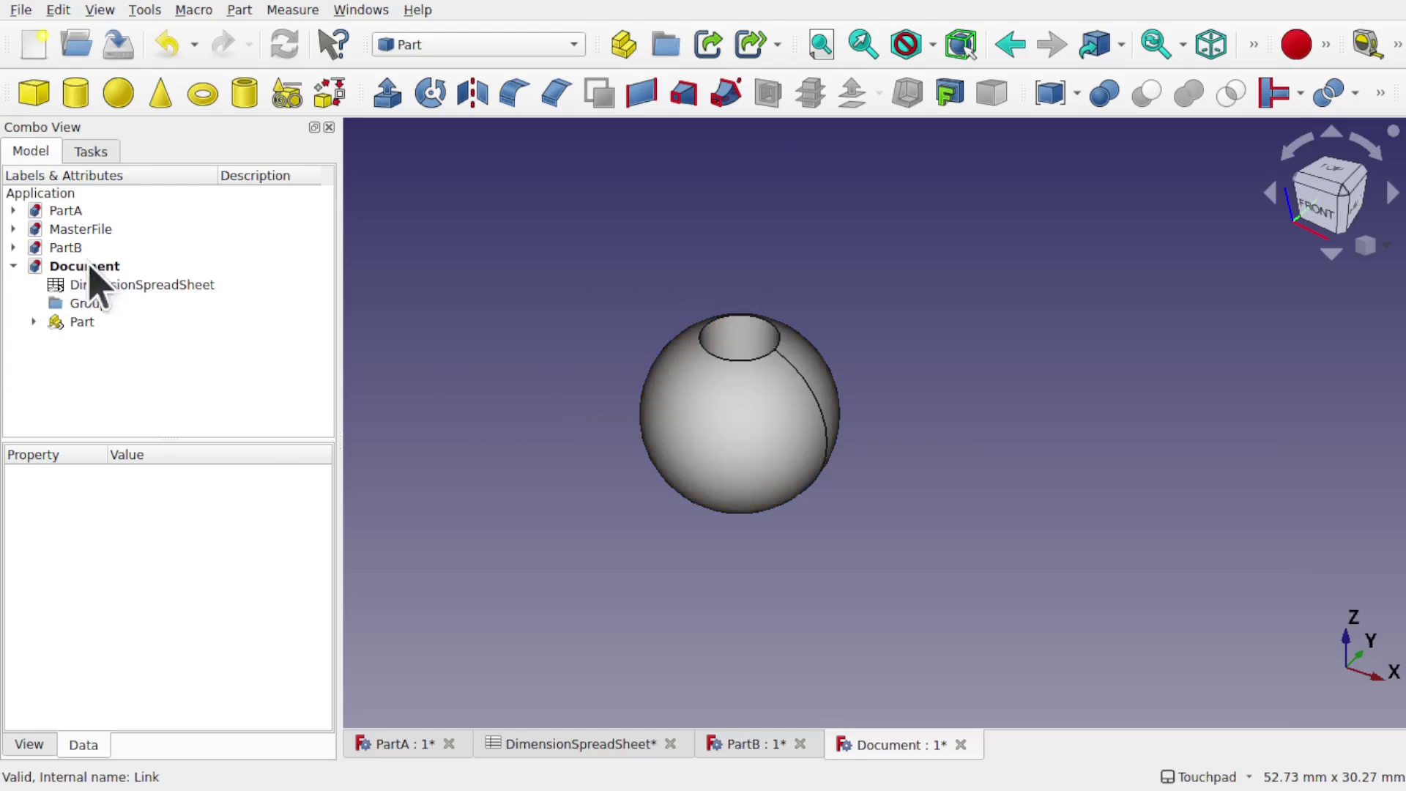
Switch to PartB and add a torus to its Part container
{"action": "left_click", "coordinate": [64, 248]}
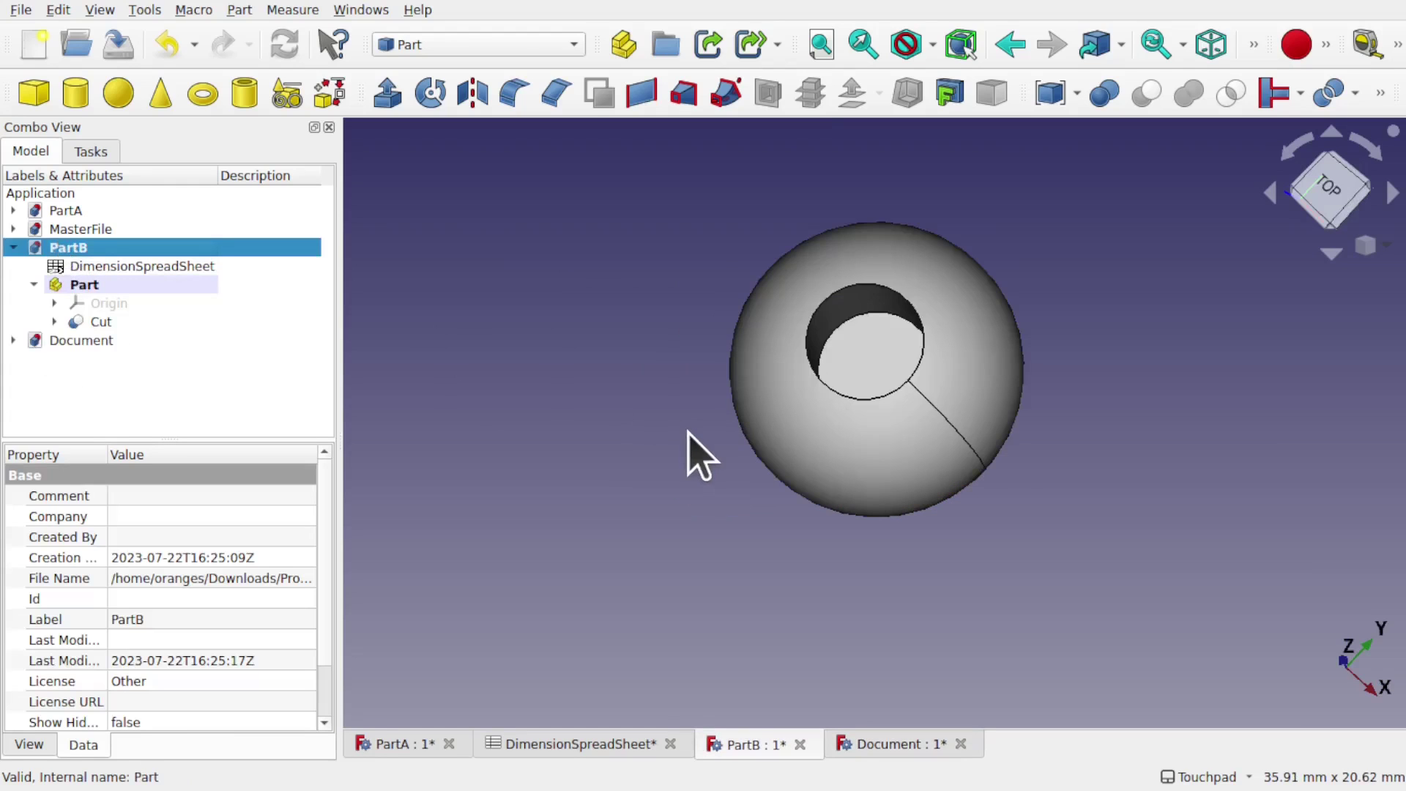
{"action": "left_click_drag", "start_coordinate": [687, 454], "coordinate": [604, 345], "text": "alt"}
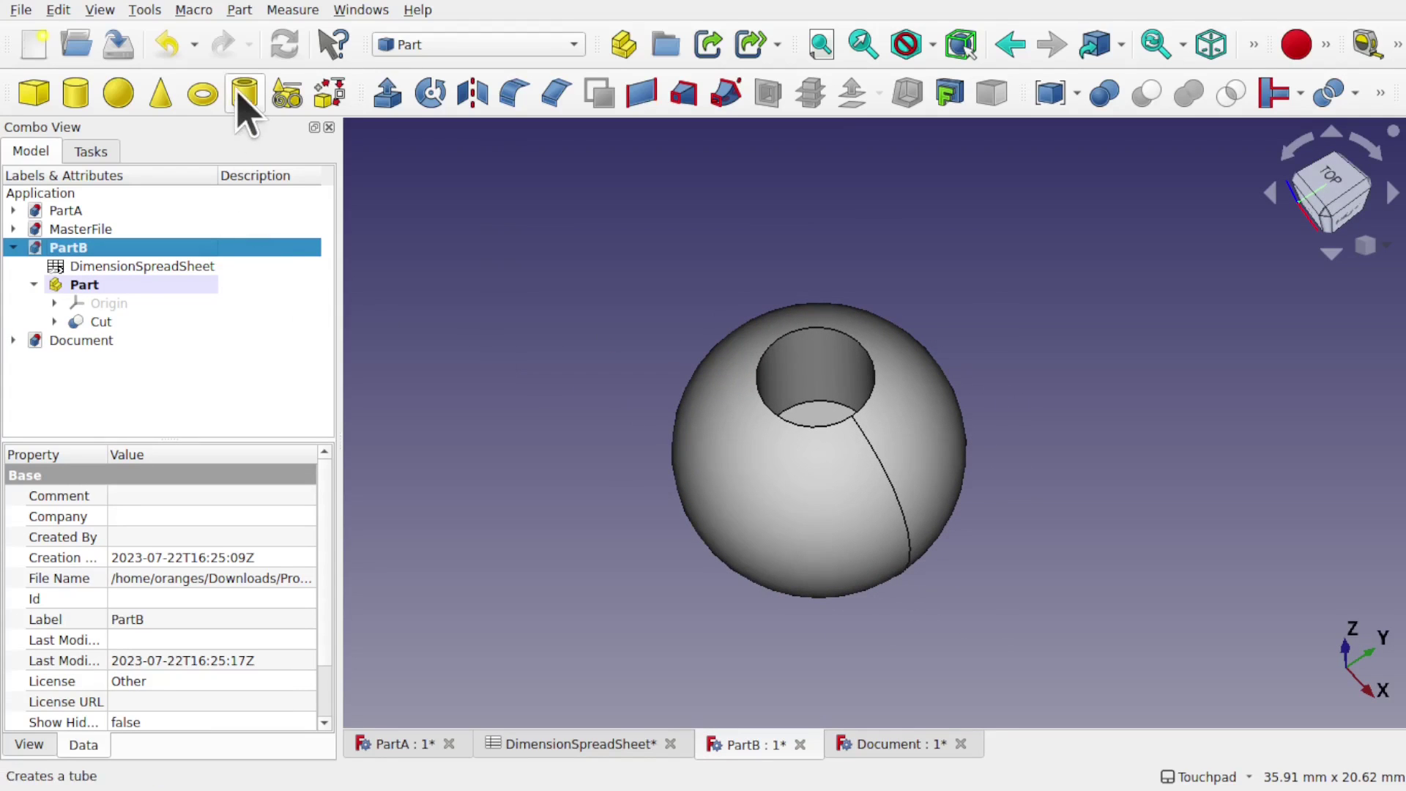
{"action": "left_click", "coordinate": [199, 97]}
{"action": "left_click_drag", "start_coordinate": [841, 383], "coordinate": [823, 307], "text": "alt"}
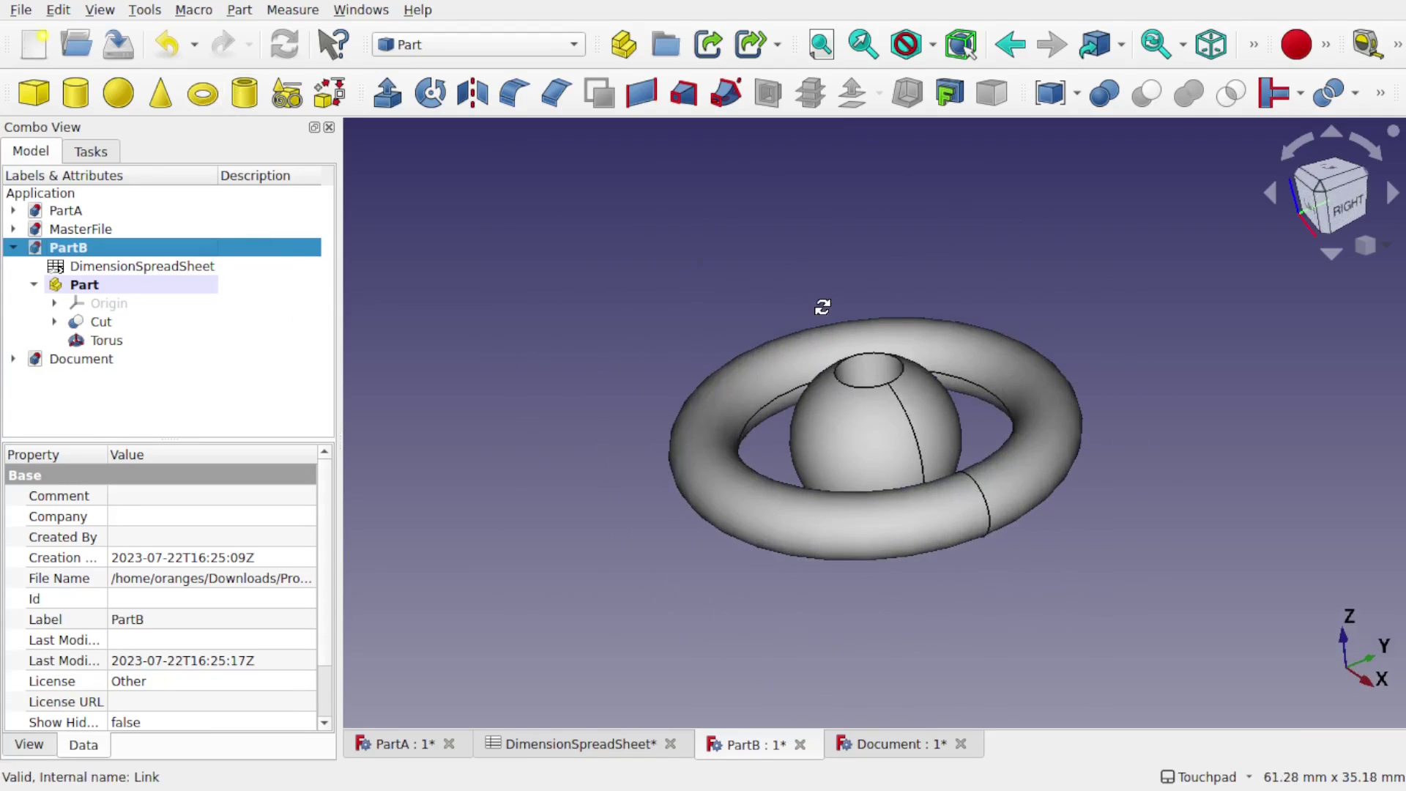
Transform the torus by about -10.2 mm along the Y axis so its ring intersects the drilled sphere
{"action": "right_click", "coordinate": [110, 340]}
{"action": "left_click", "coordinate": [192, 60]}
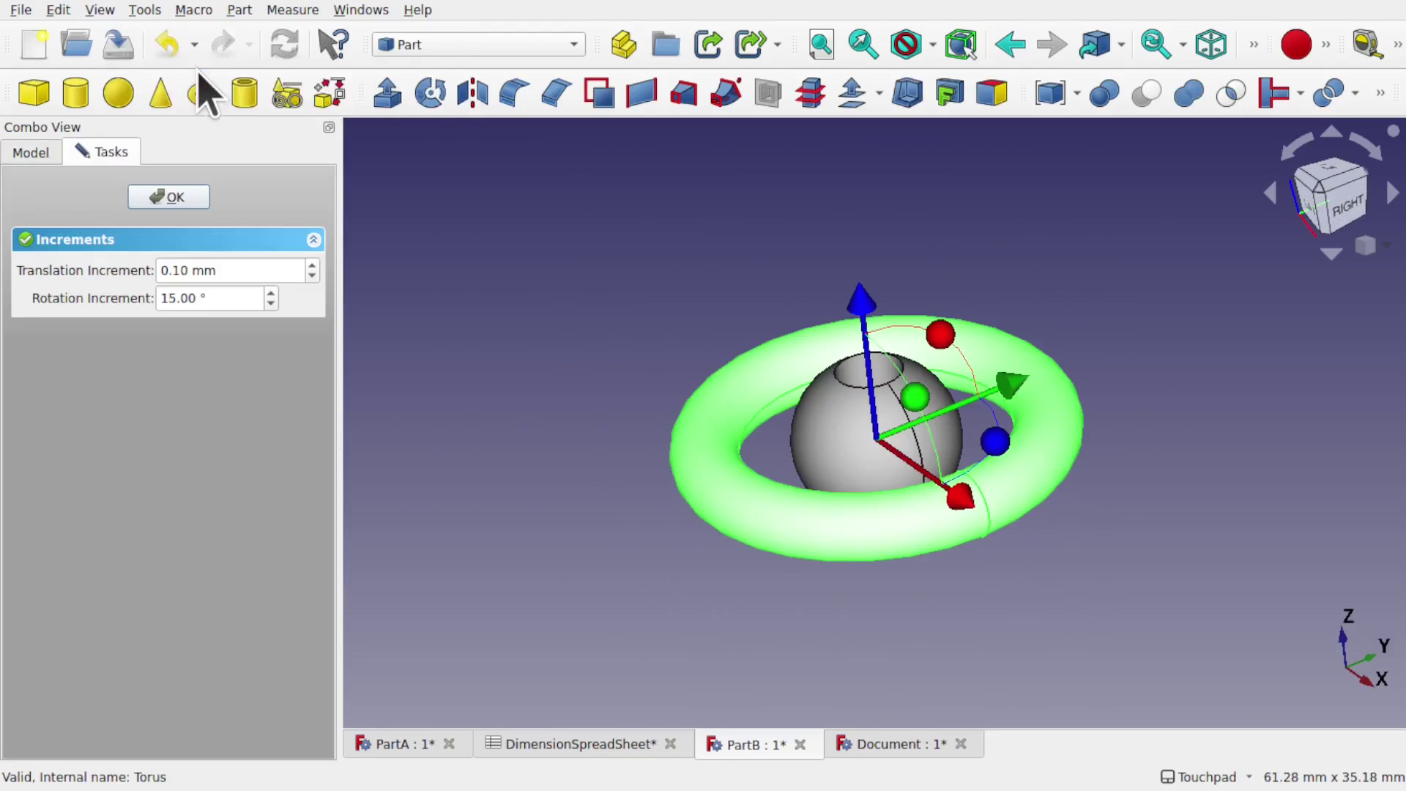
{"action": "left_click_drag", "start_coordinate": [1011, 388], "coordinate": [868, 440]}
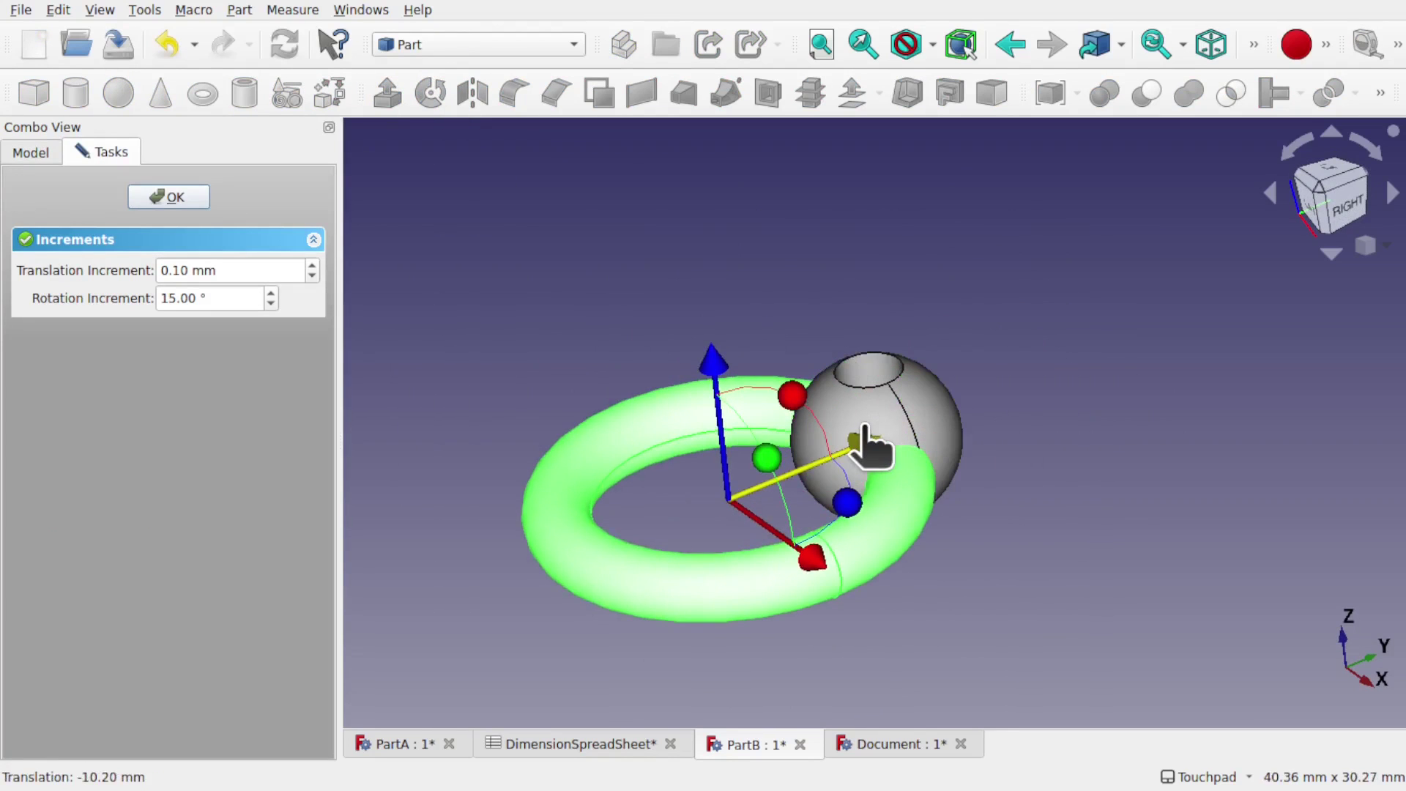
{"action": "left_click_drag", "start_coordinate": [948, 399], "coordinate": [846, 388], "text": "alt"}
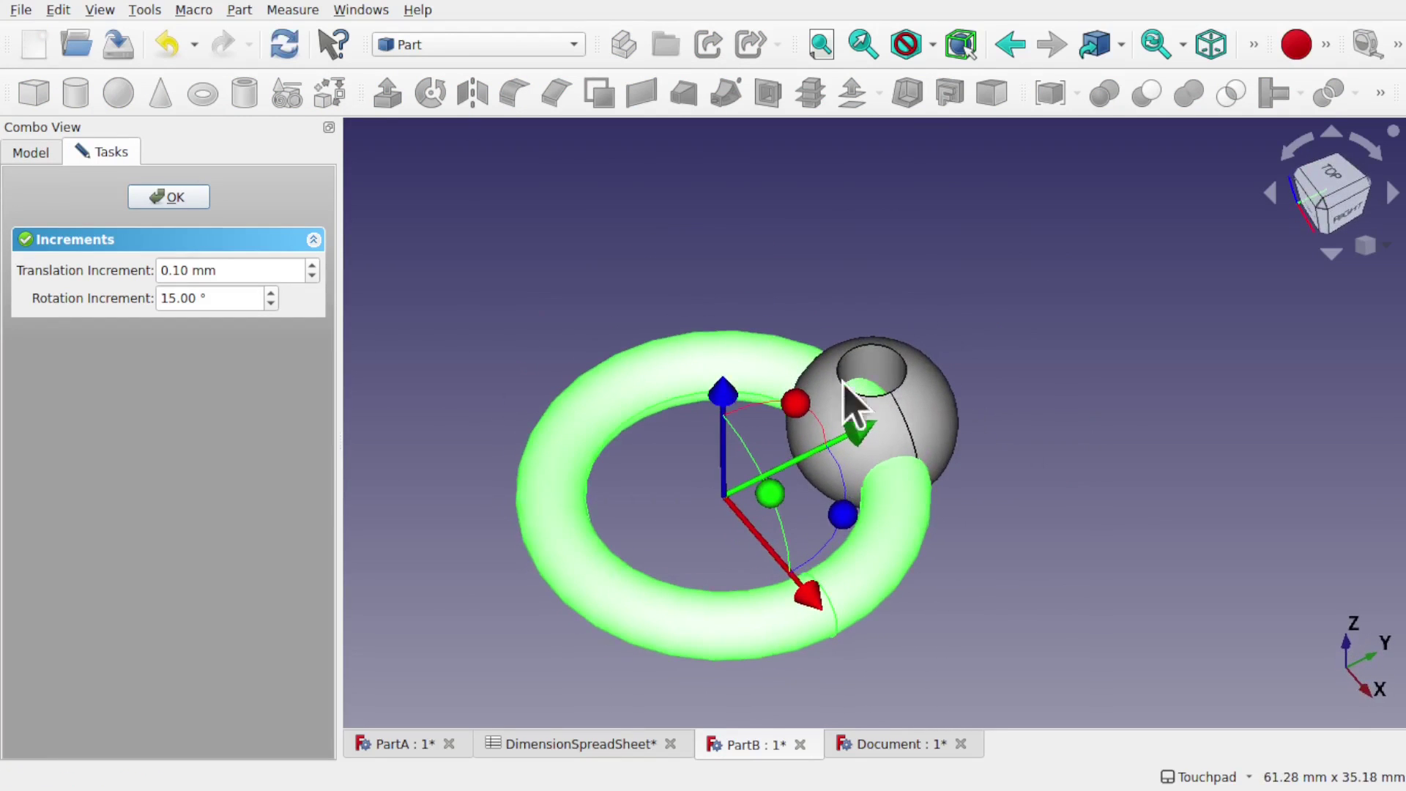
{"action": "left_click", "coordinate": [167, 197]}
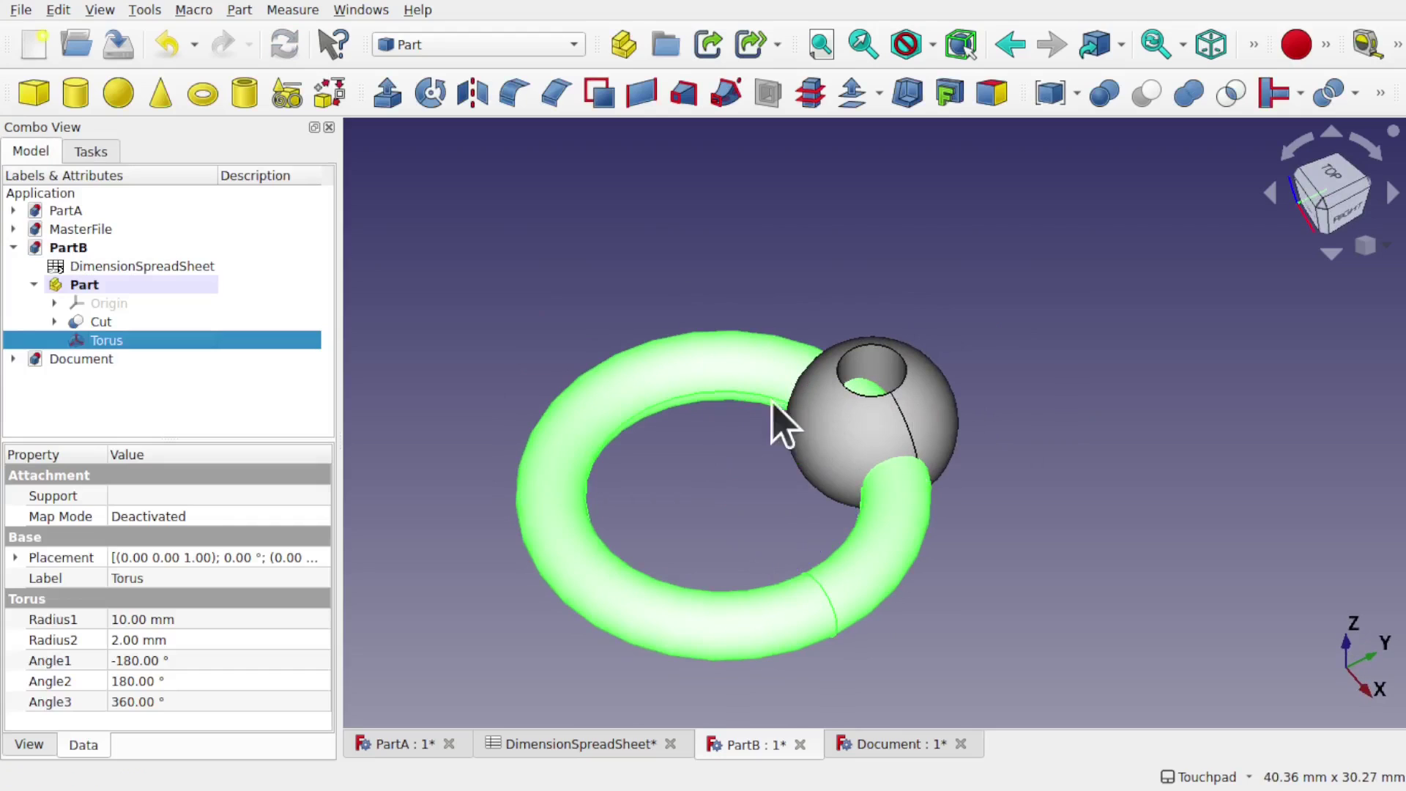
Fuse the Torus and the Cut into one solid with a Boolean union
{"action": "left_click", "coordinate": [853, 457], "text": "ctrl"}
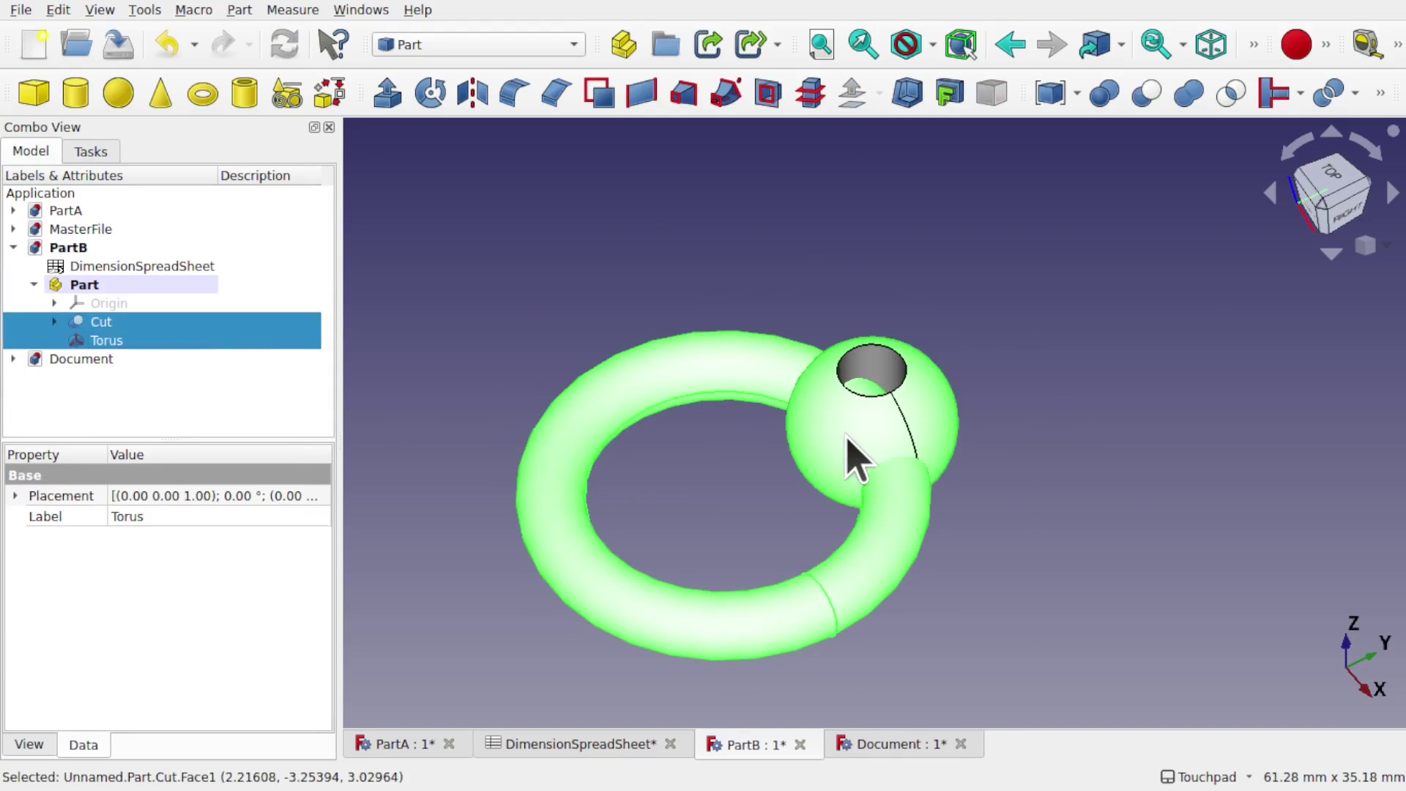
{"action": "left_click", "coordinate": [1190, 92]}
{"action": "left_click_drag", "start_coordinate": [938, 345], "coordinate": [919, 369], "text": "alt"}
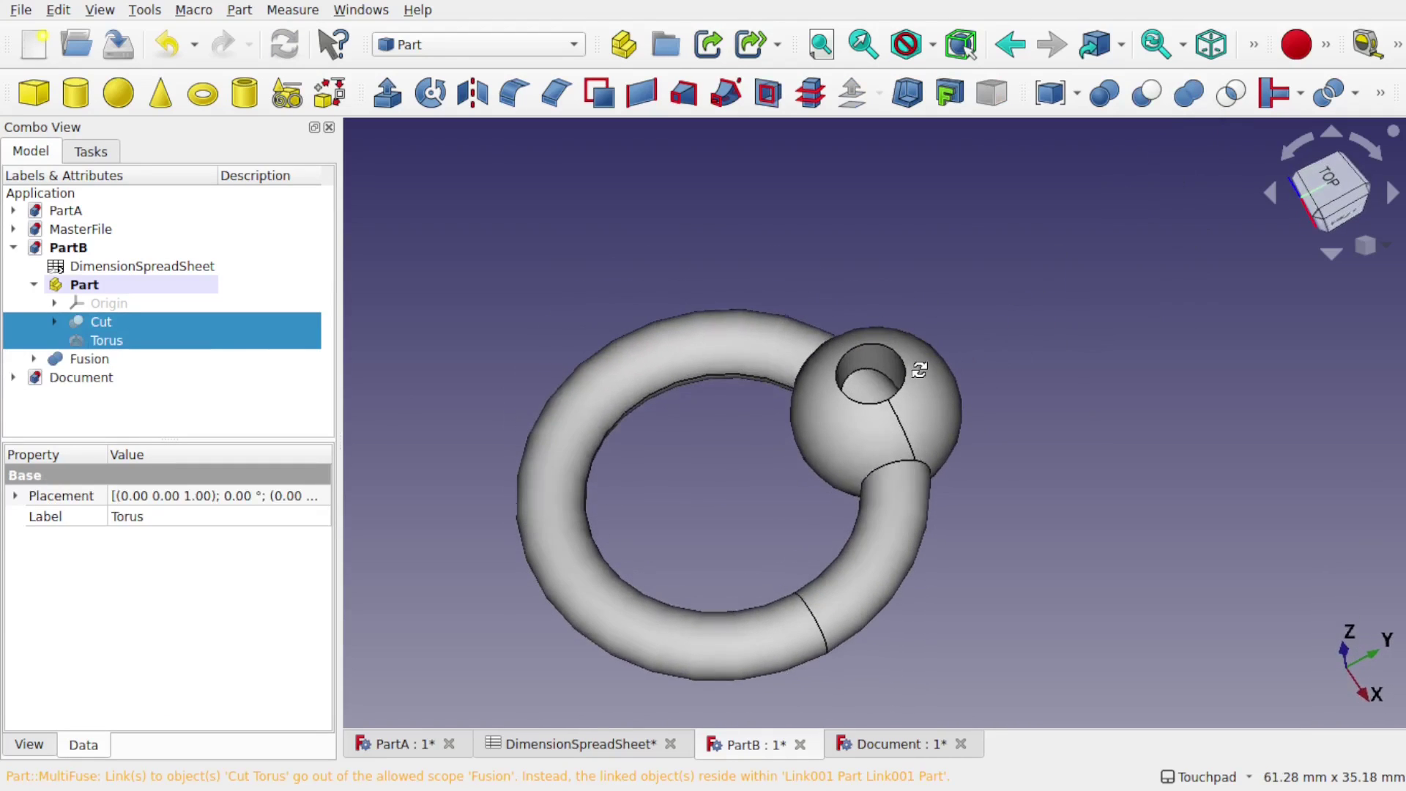
Move the Fusion into PartB's Part container
{"action": "left_click", "coordinate": [103, 360]}
{"action": "left_click", "coordinate": [34, 284]}
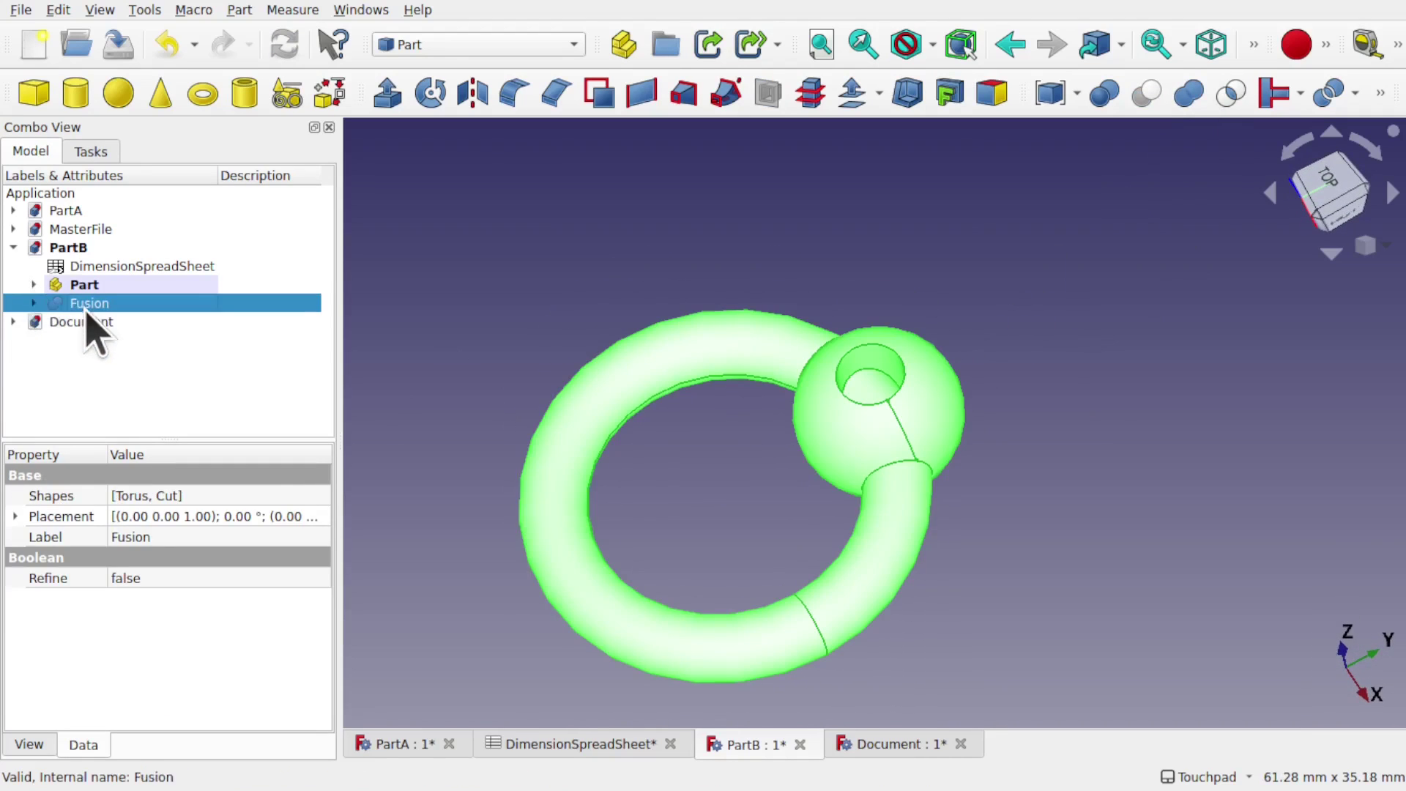
{"action": "mouse_move", "coordinate": [77, 306]}
{"action": "left_mouse_down"}
{"action": "mouse_move", "coordinate": [145, 301]}
{"action": "mouse_move", "coordinate": [87, 287]}
{"action": "left_mouse_up"}
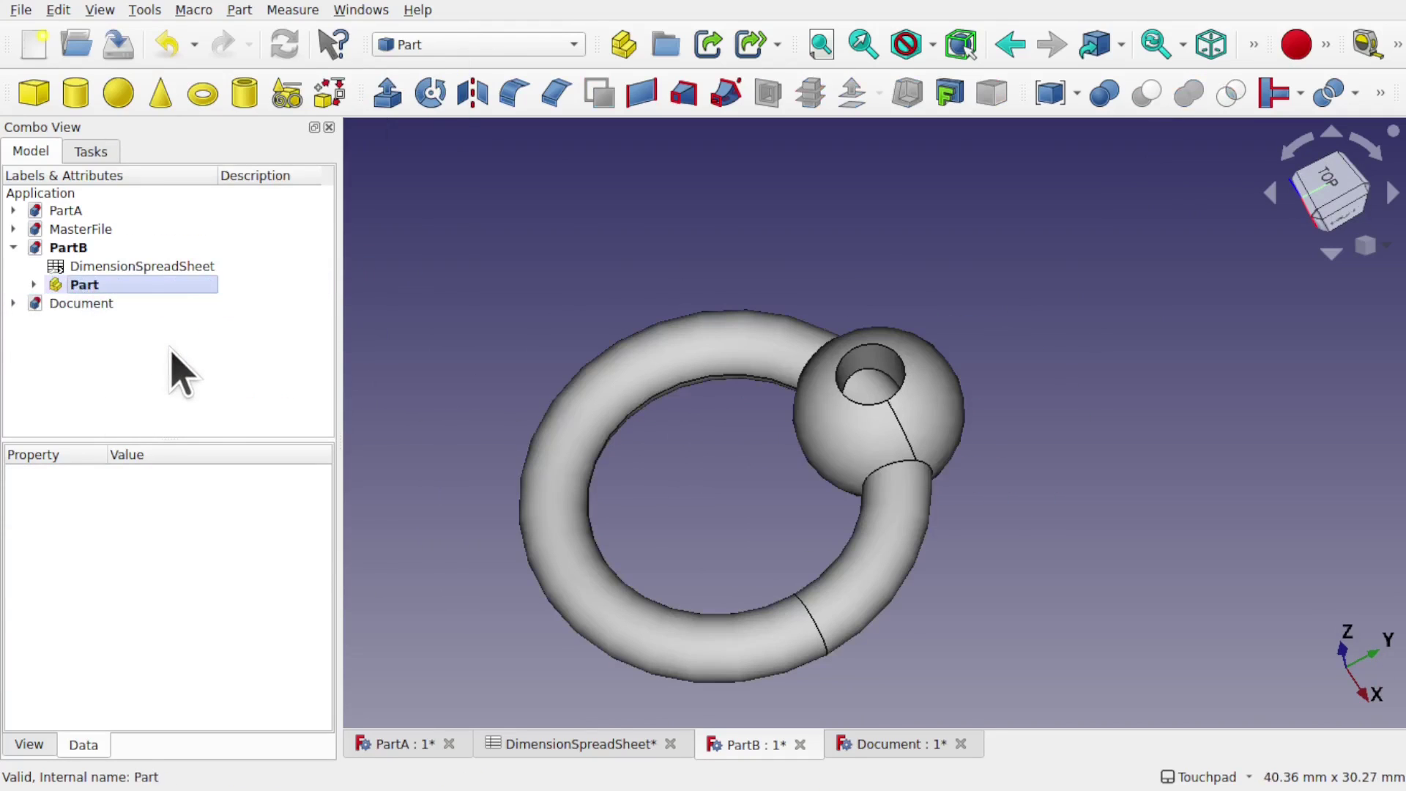
Examine the linked Part in Document, including its nested Fusion, in the tree and the 3D view
{"action": "left_click", "coordinate": [13, 303]}
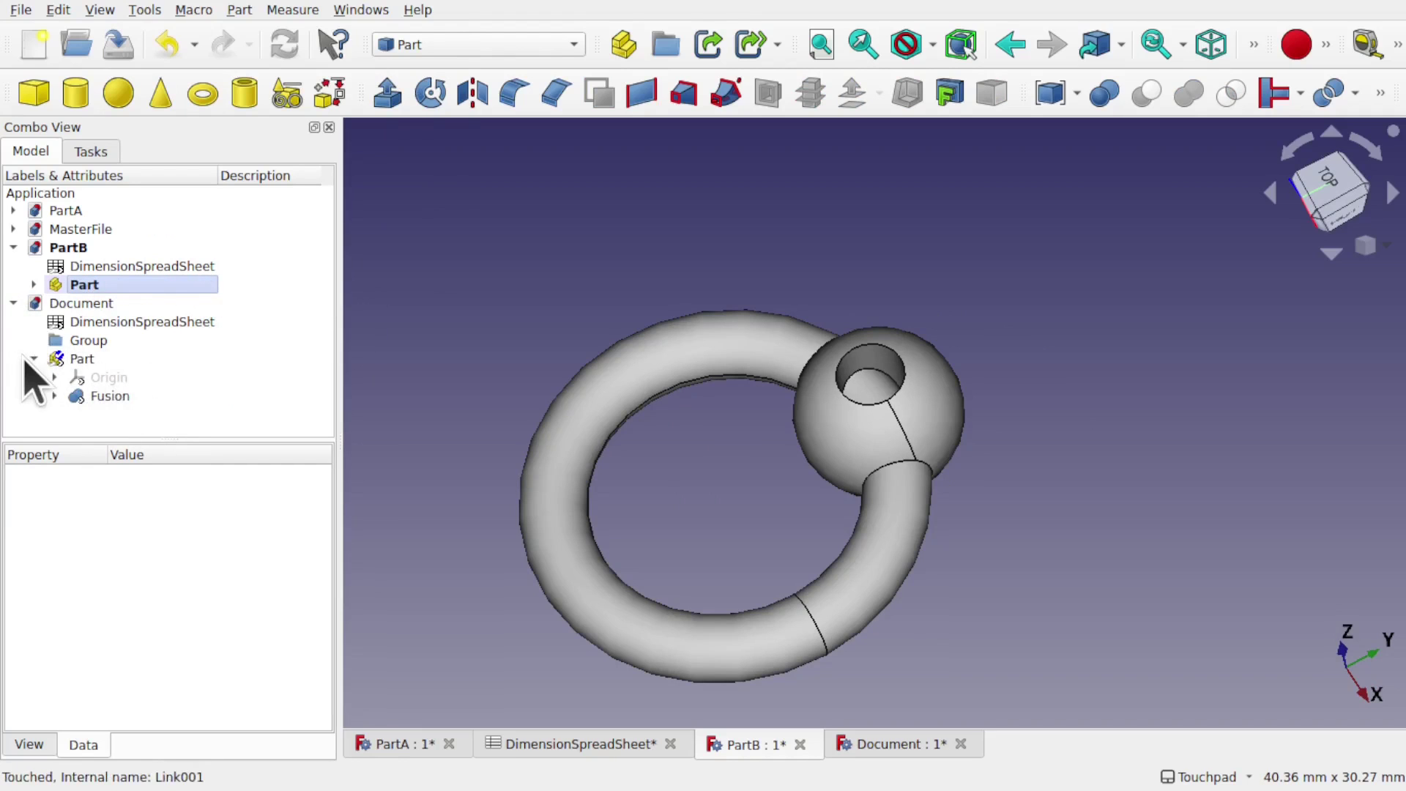
{"action": "left_click", "coordinate": [89, 300]}
{"action": "left_click_drag", "start_coordinate": [454, 322], "coordinate": [615, 391]}
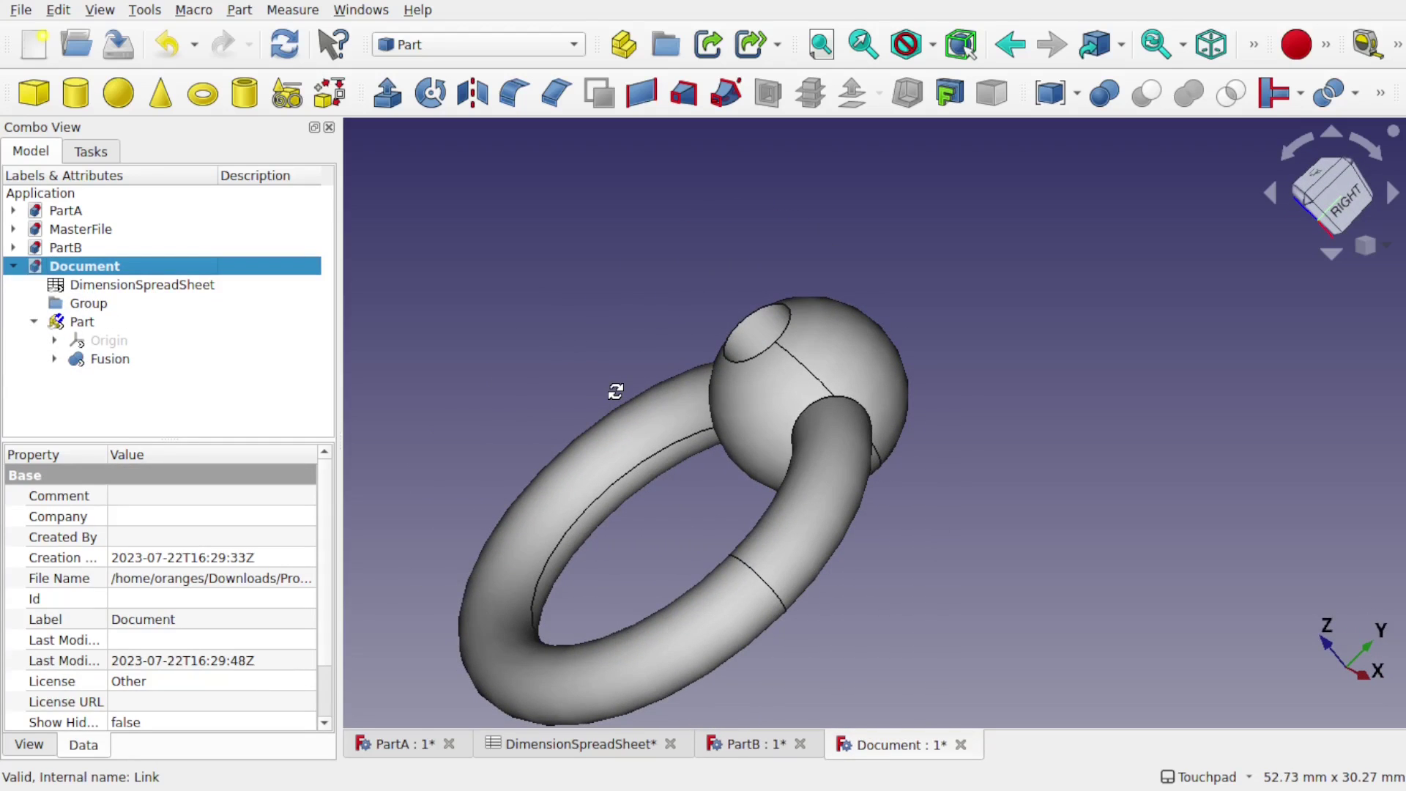
{"action": "left_click_drag", "start_coordinate": [615, 392], "coordinate": [749, 410]}
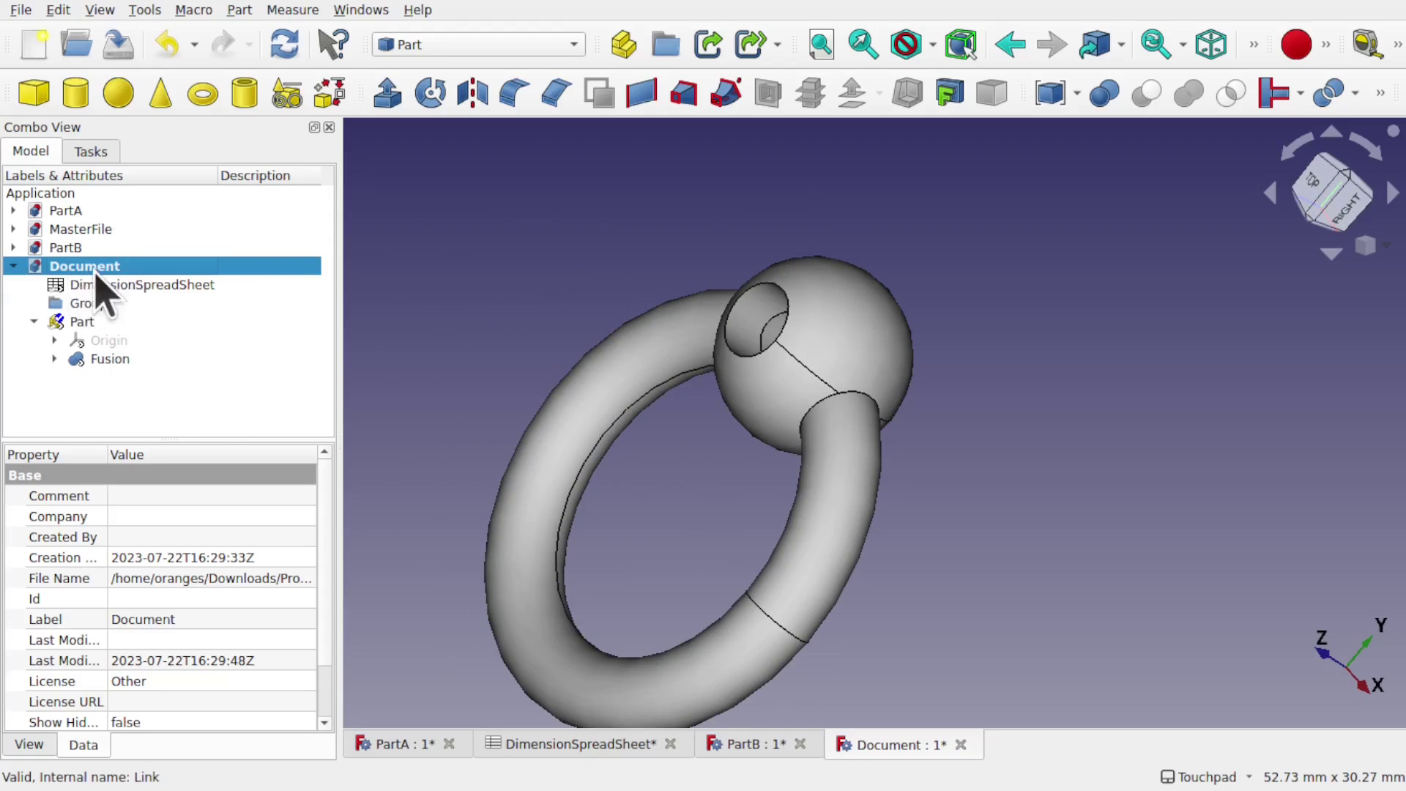
{"action": "left_click_drag", "start_coordinate": [487, 314], "coordinate": [612, 292], "text": "shift"}
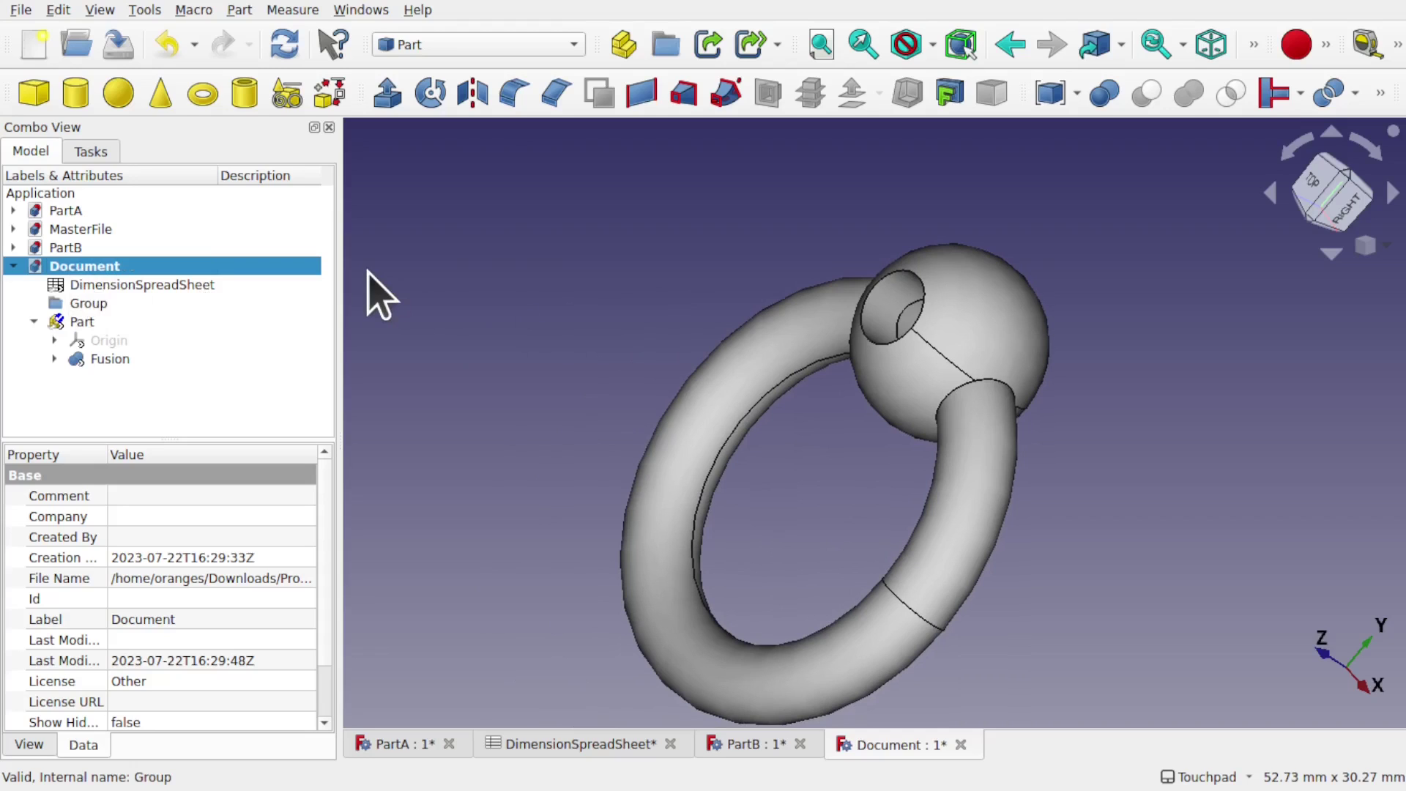
Switch to the TechDraw workbench and insert a default drawing page into Document
{"action": "left_click", "coordinate": [443, 44]}
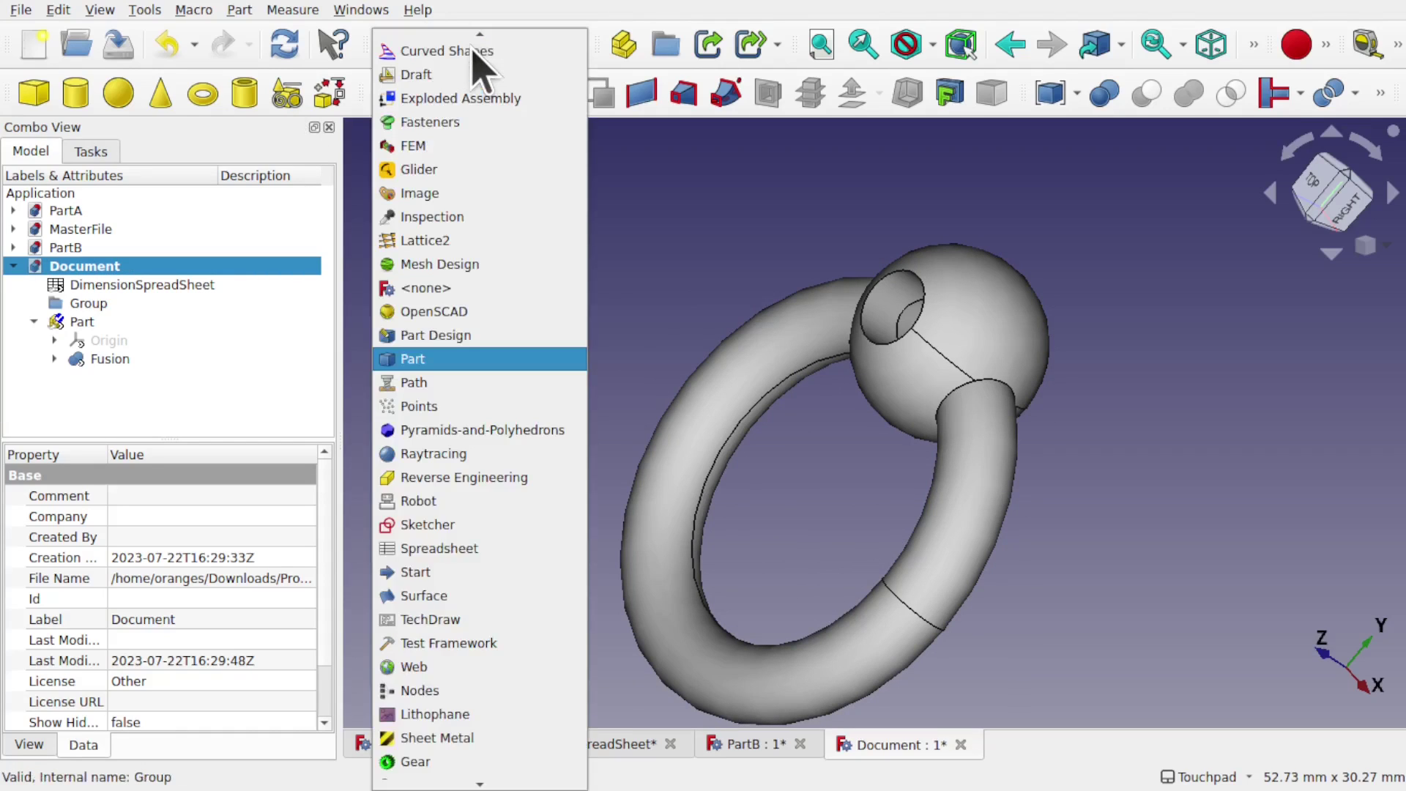
{"action": "left_click", "coordinate": [482, 621]}
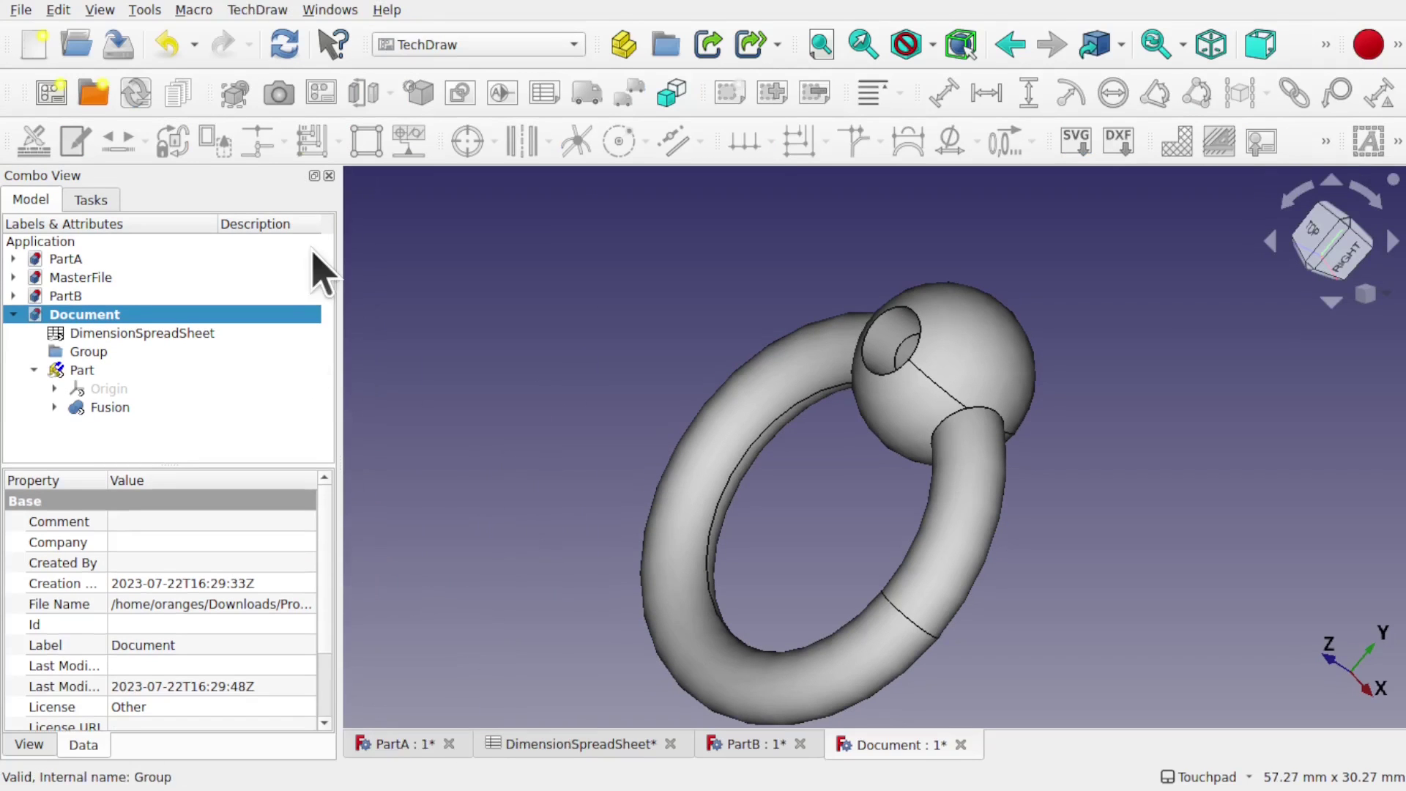
{"action": "left_click", "coordinate": [51, 90]}
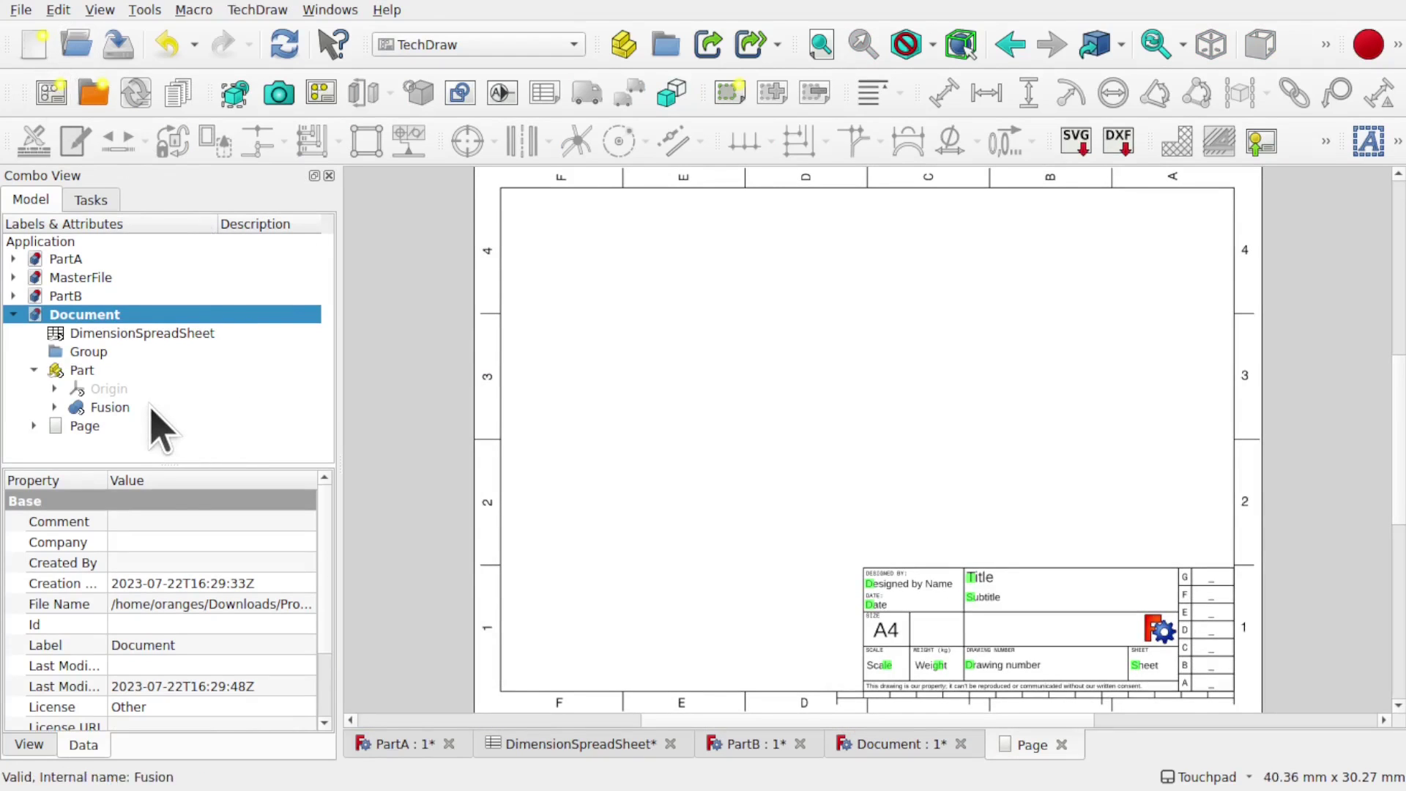
Insert a TechDraw view of the linked Part on the page and open the page
{"action": "left_click", "coordinate": [82, 370]}
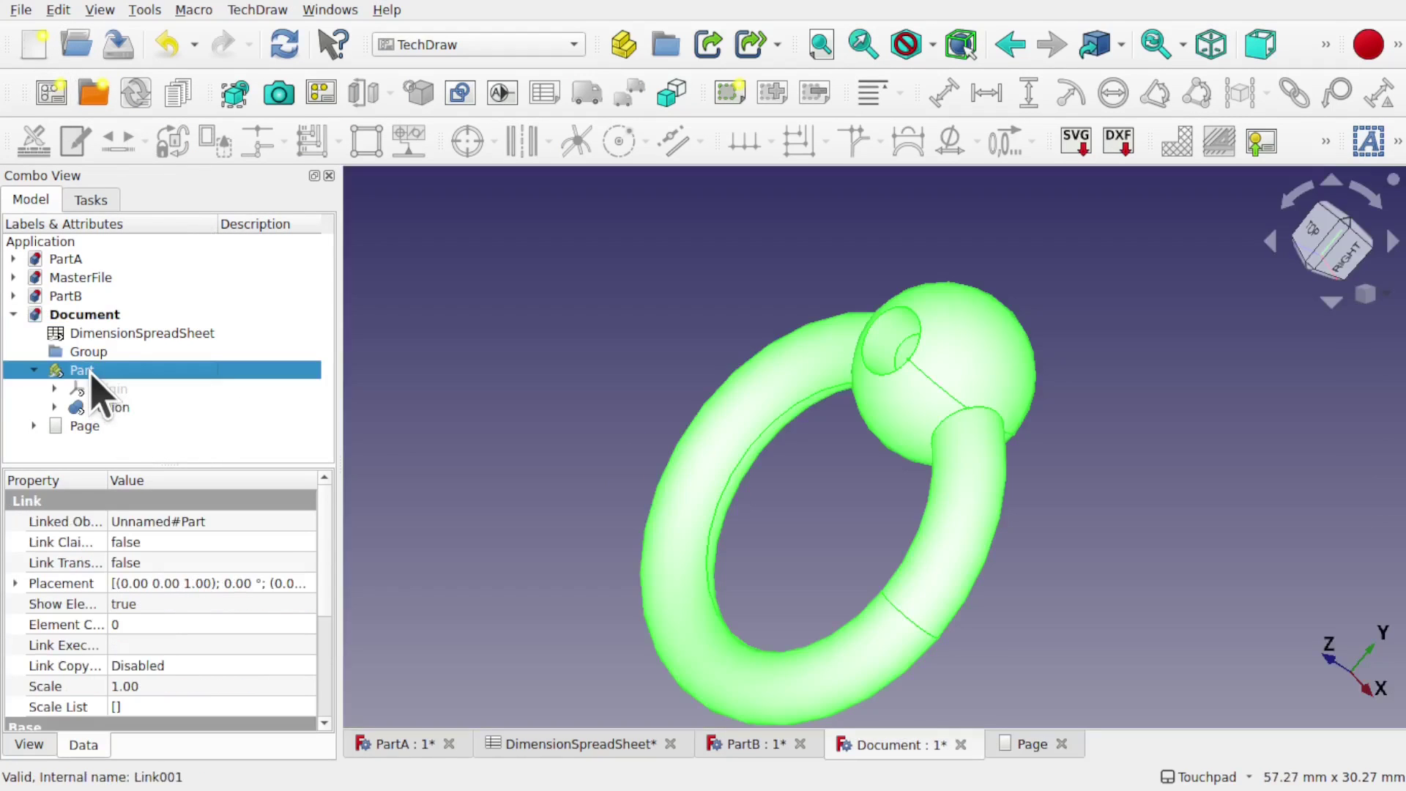
{"action": "left_click", "coordinate": [258, 9]}
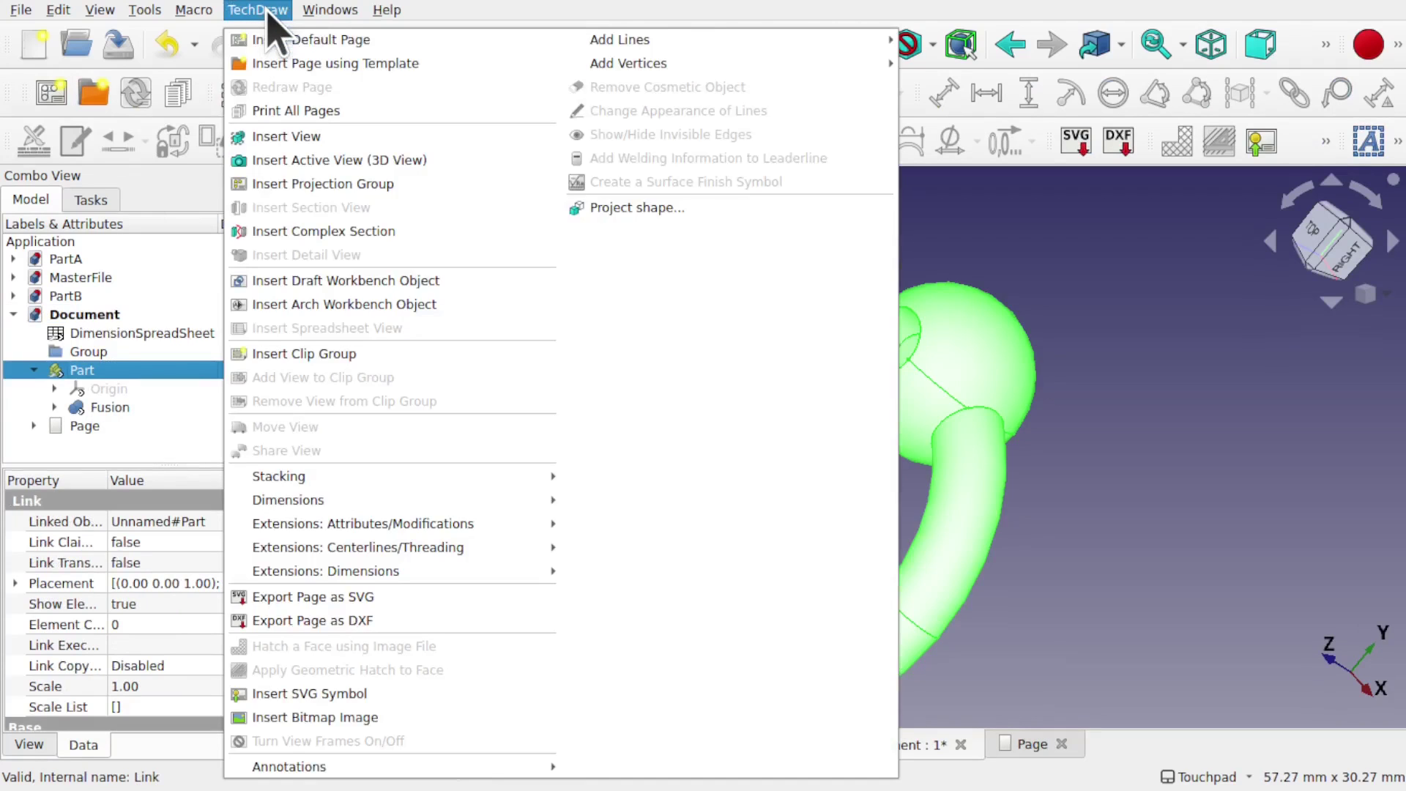
{"action": "left_click", "coordinate": [283, 136]}
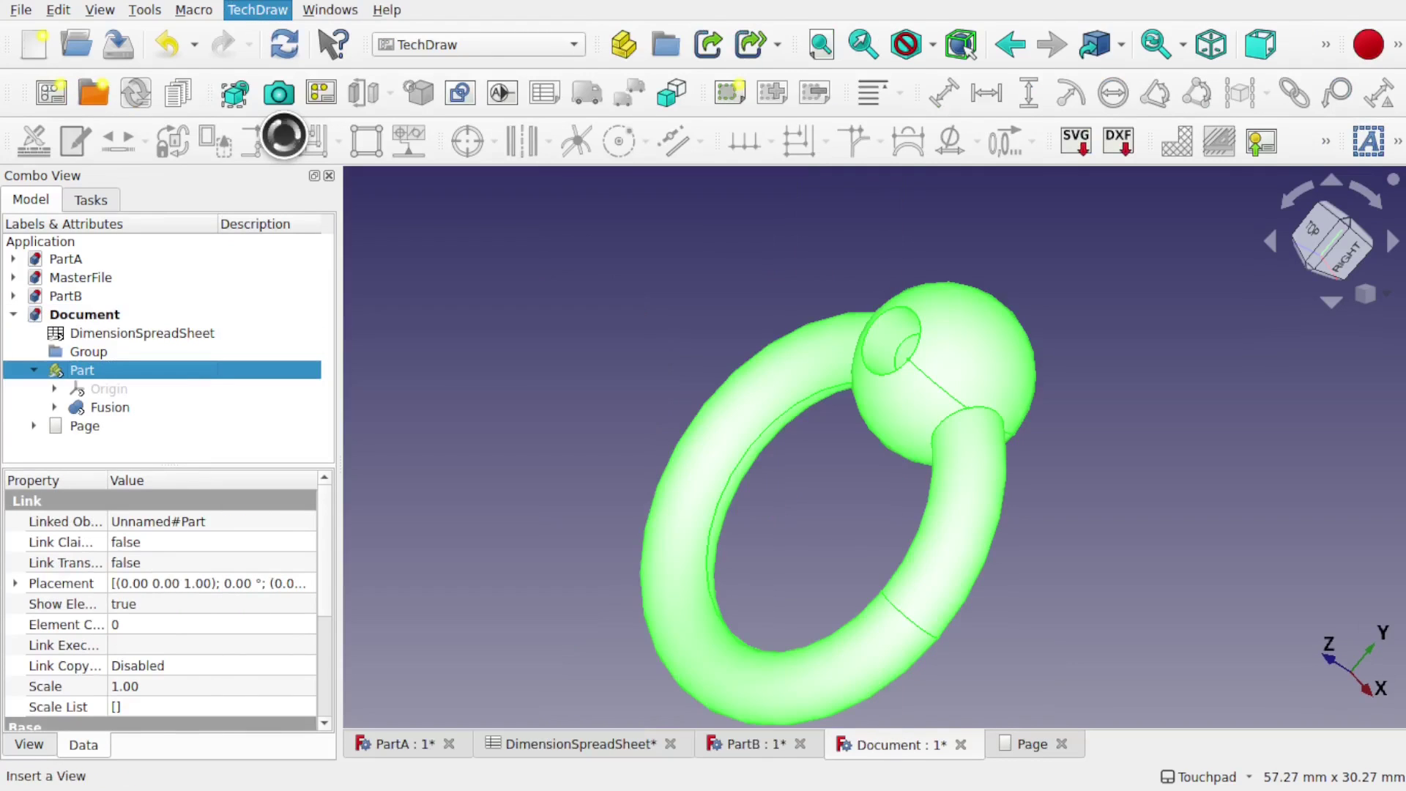
{"action": "double_click", "coordinate": [83, 427]}
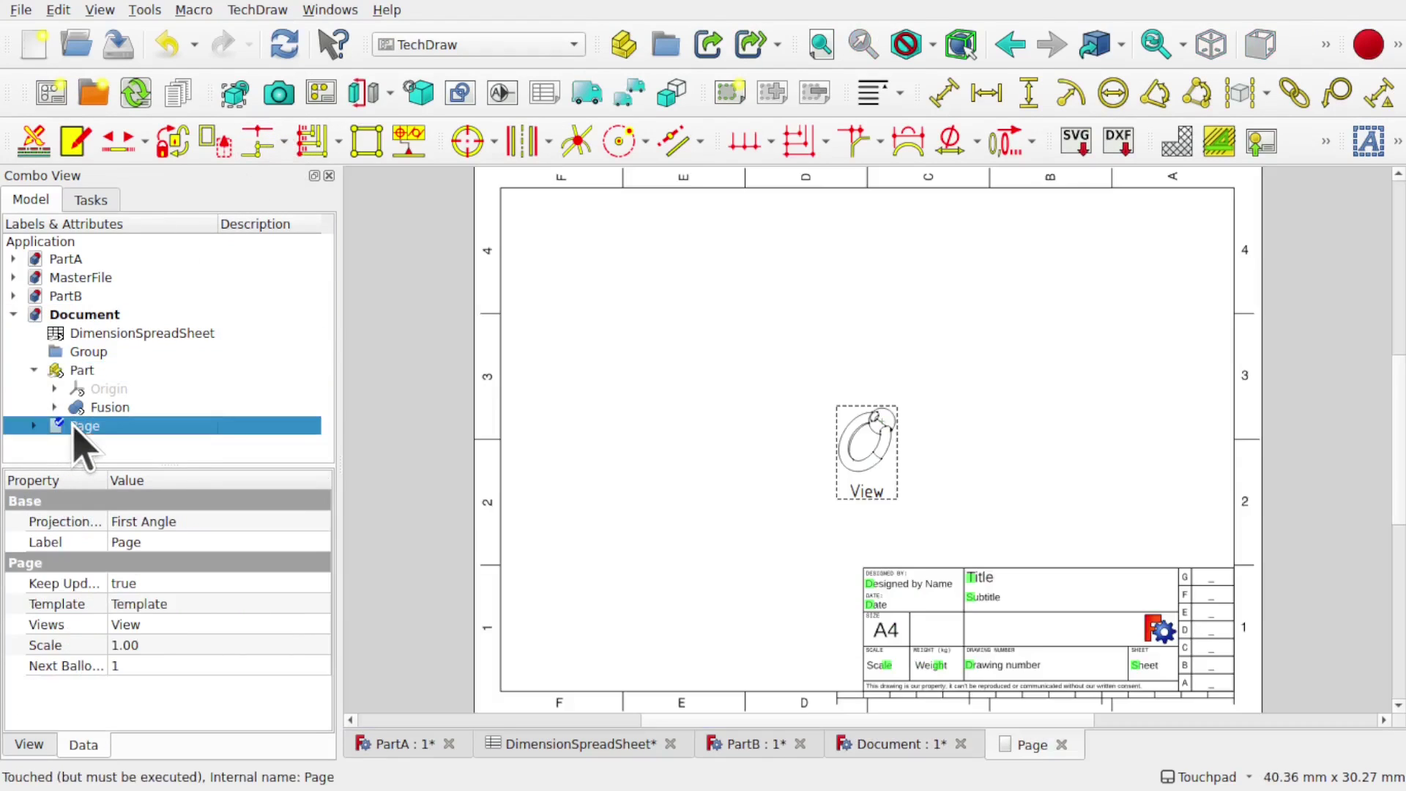
Reposition the view on the drawing page to about X 62 mm, Y 131 mm
{"action": "scroll", "coordinate": [881, 486], "scroll_direction": "up", "scroll_amount": 3}
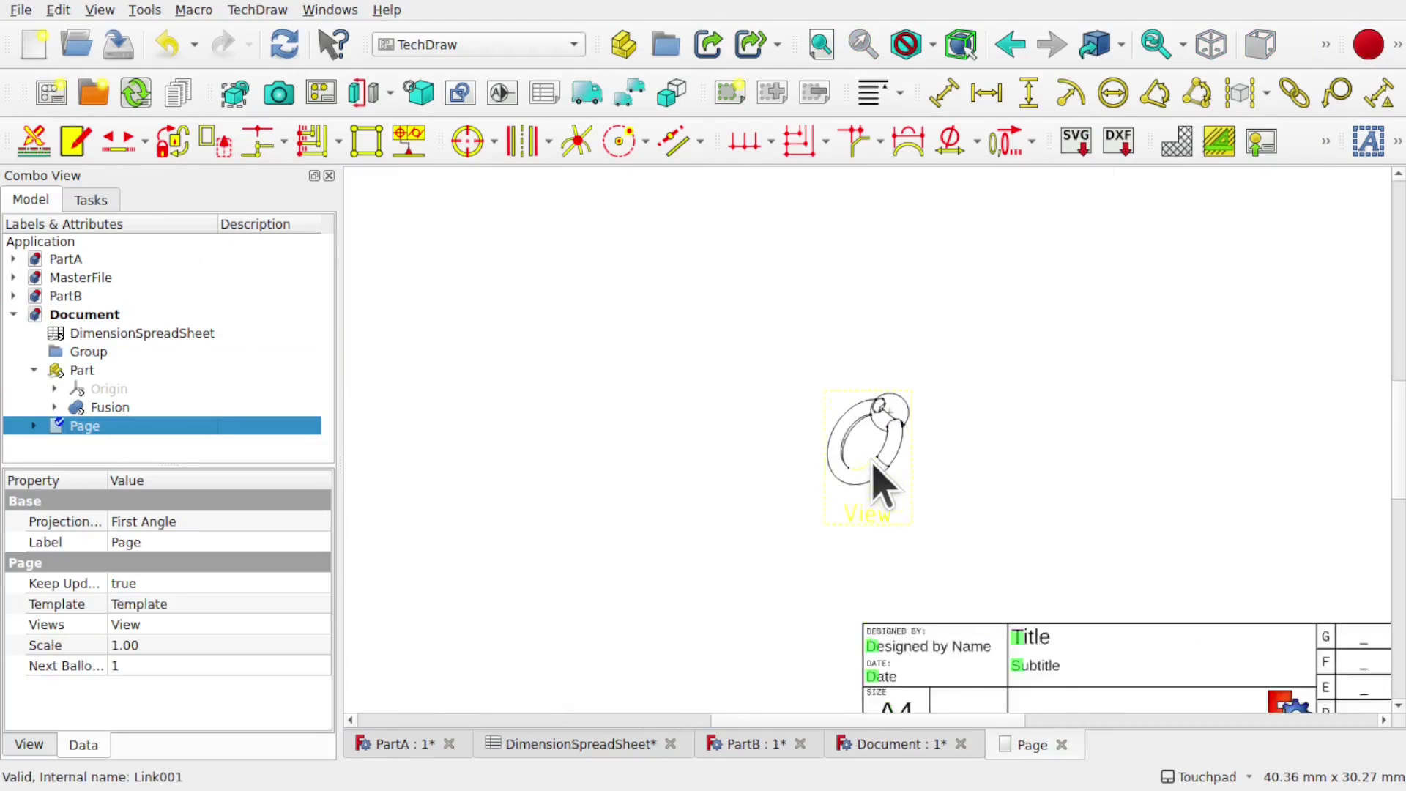
{"action": "left_click", "coordinate": [875, 503]}
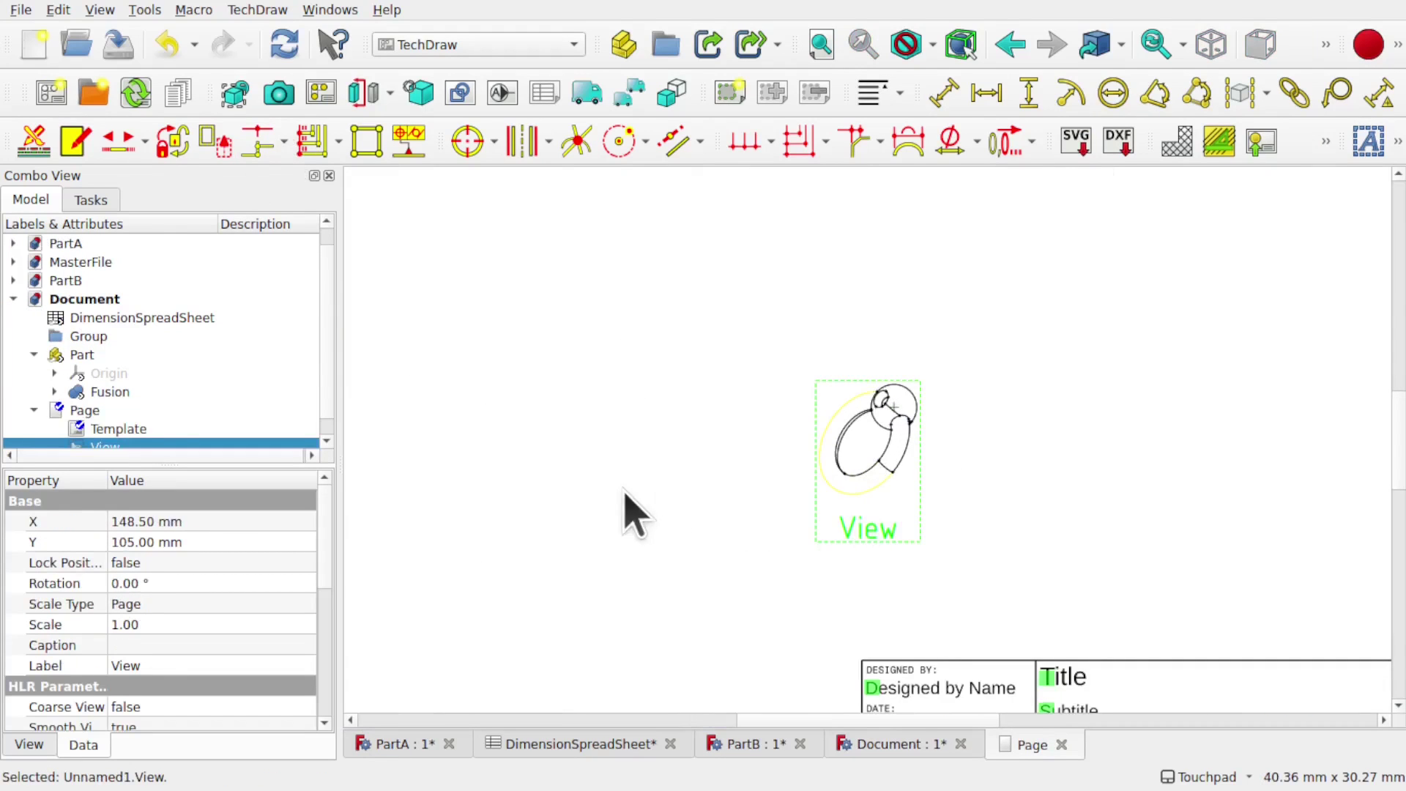
{"action": "left_click_drag", "start_coordinate": [869, 527], "coordinate": [476, 414]}
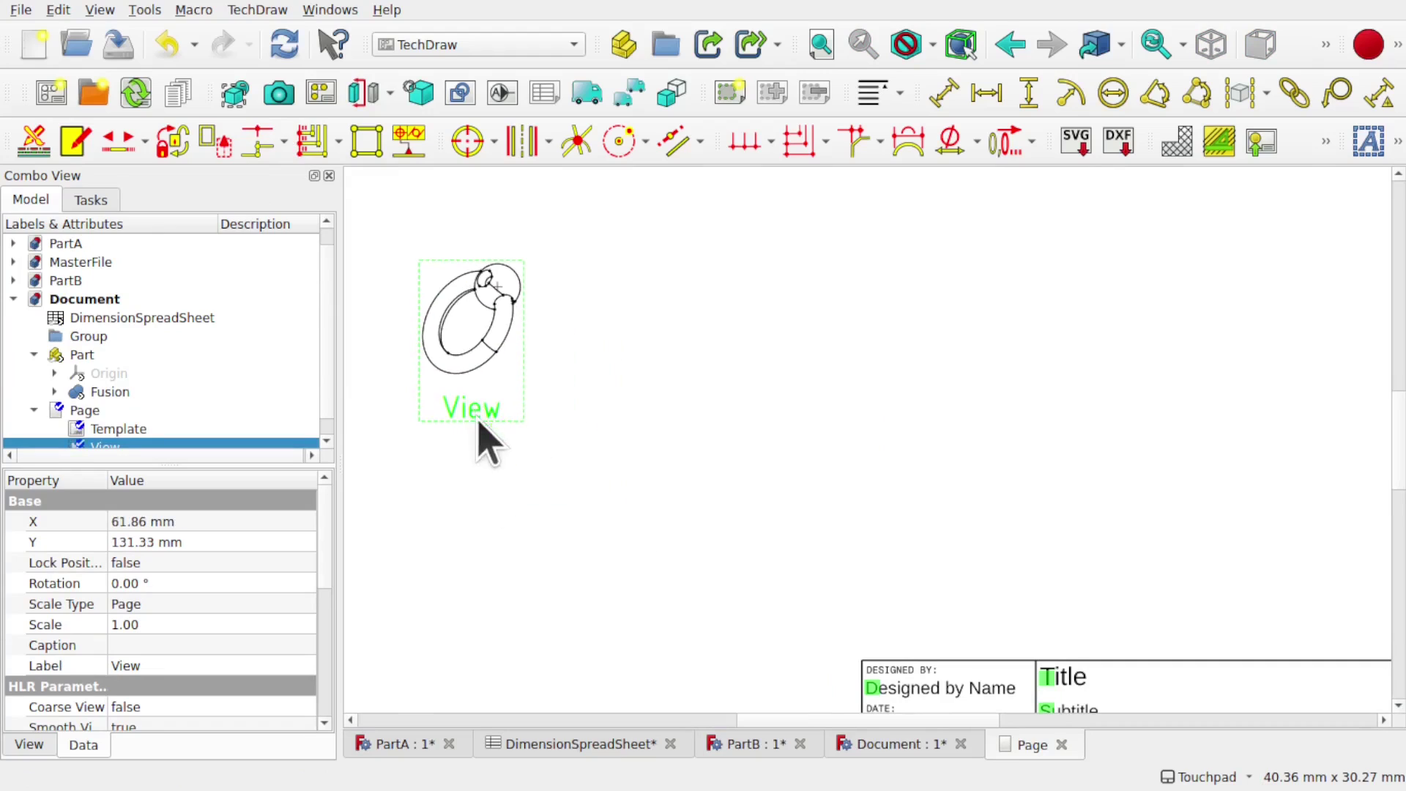
Change the view's scale type to Custom and set its scale to 8
{"action": "left_click", "coordinate": [257, 627]}
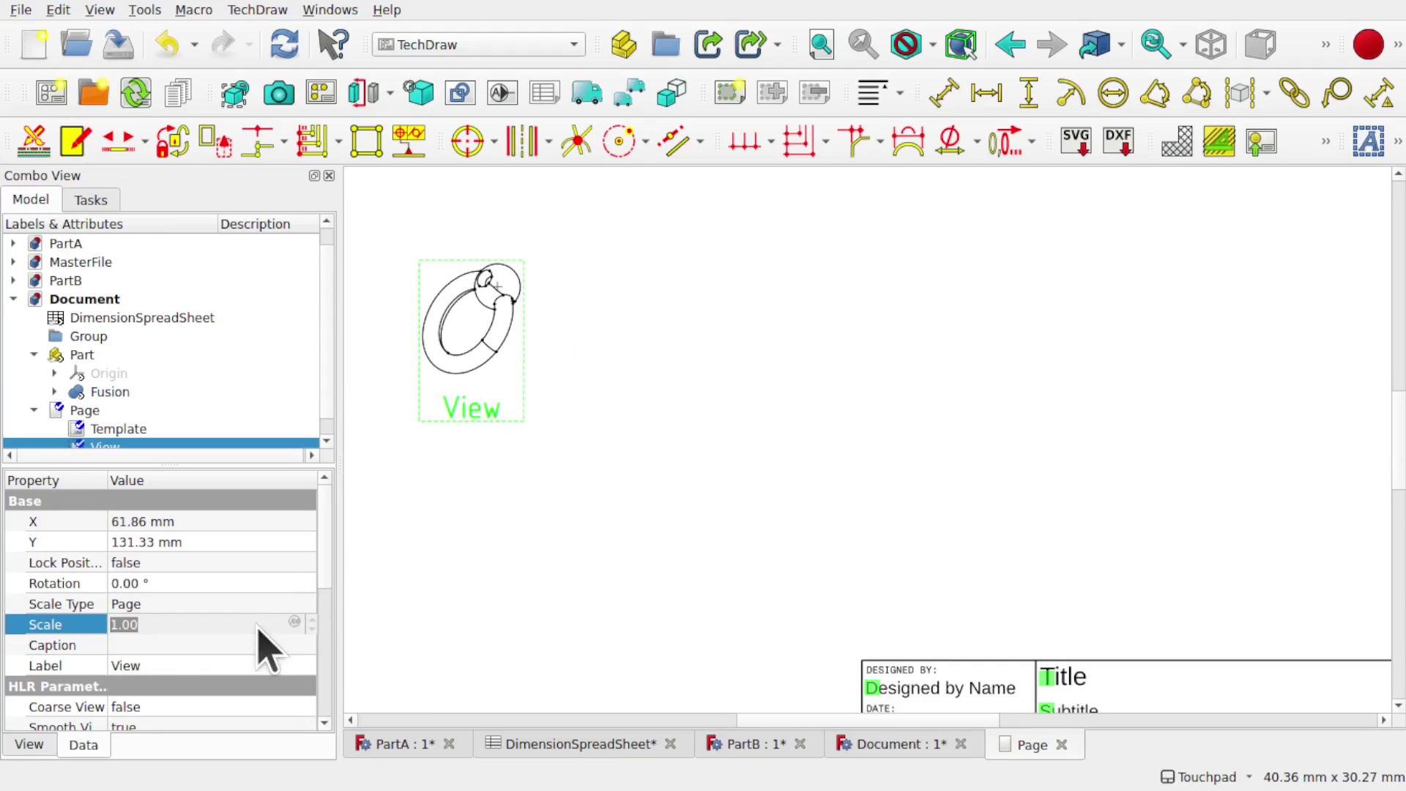
{"action": "left_click", "coordinate": [235, 603]}
{"action": "left_click", "coordinate": [235, 603]}
{"action": "left_click", "coordinate": [220, 654]}
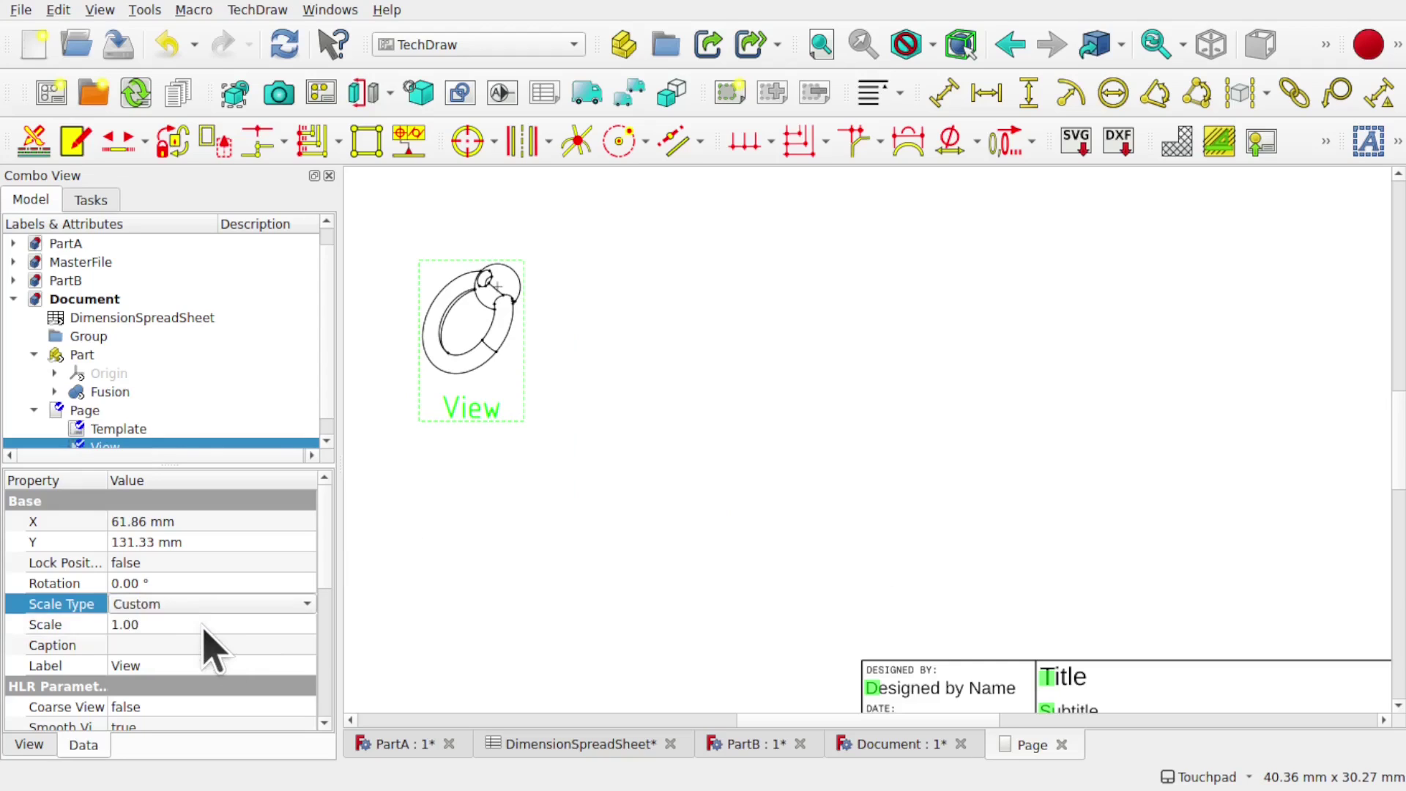
{"action": "left_click", "coordinate": [189, 623]}
{"action": "type", "text": "8"}
{"action": "key", "text": "Return"}
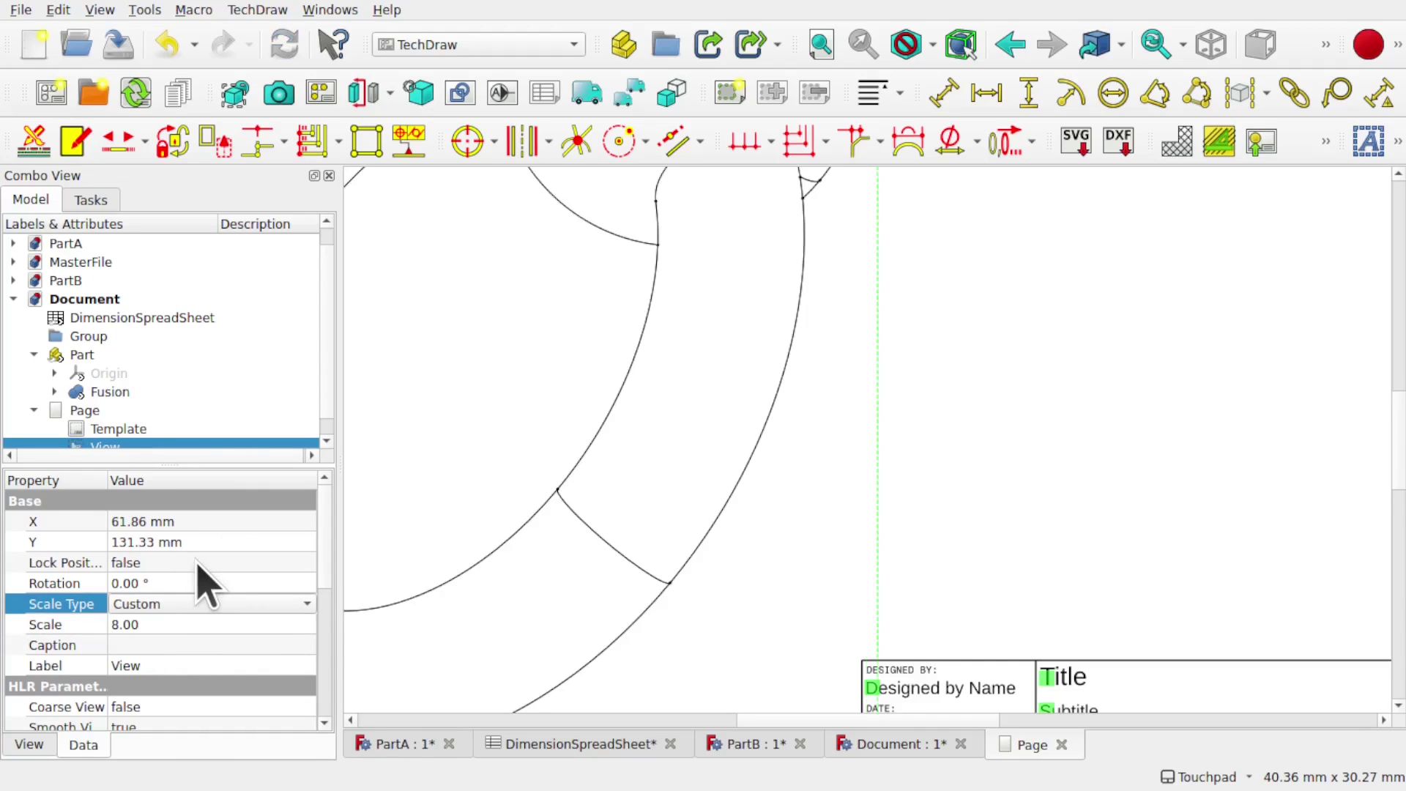
{"action": "scroll", "coordinate": [644, 503], "scroll_direction": "down", "scroll_amount": 2}
{"action": "scroll", "coordinate": [643, 504], "scroll_direction": "down", "scroll_amount": 3}
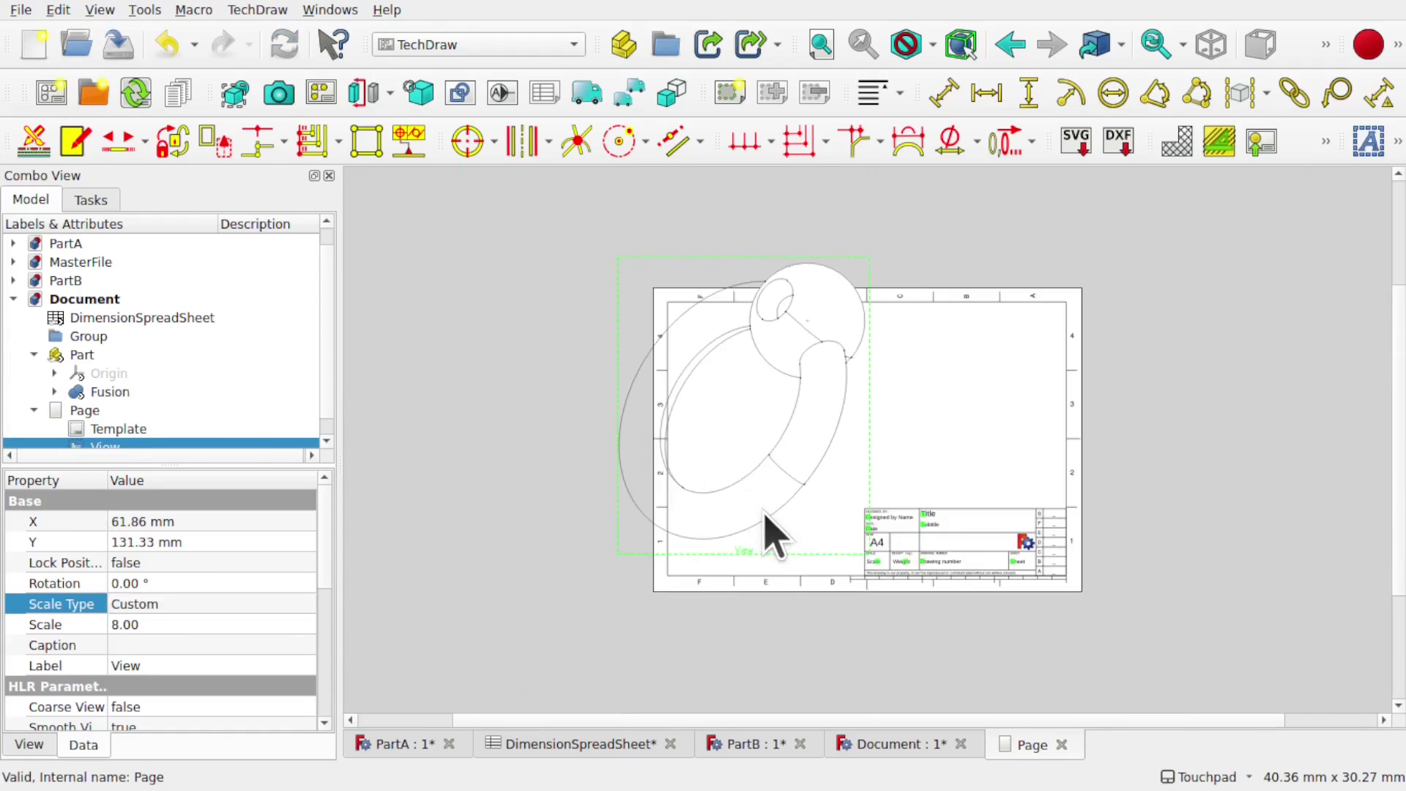
Reduce the view's scale to 5 so the drawing fits the A4 sheet
{"action": "left_click", "coordinate": [176, 624]}
{"action": "type", "text": "5"}
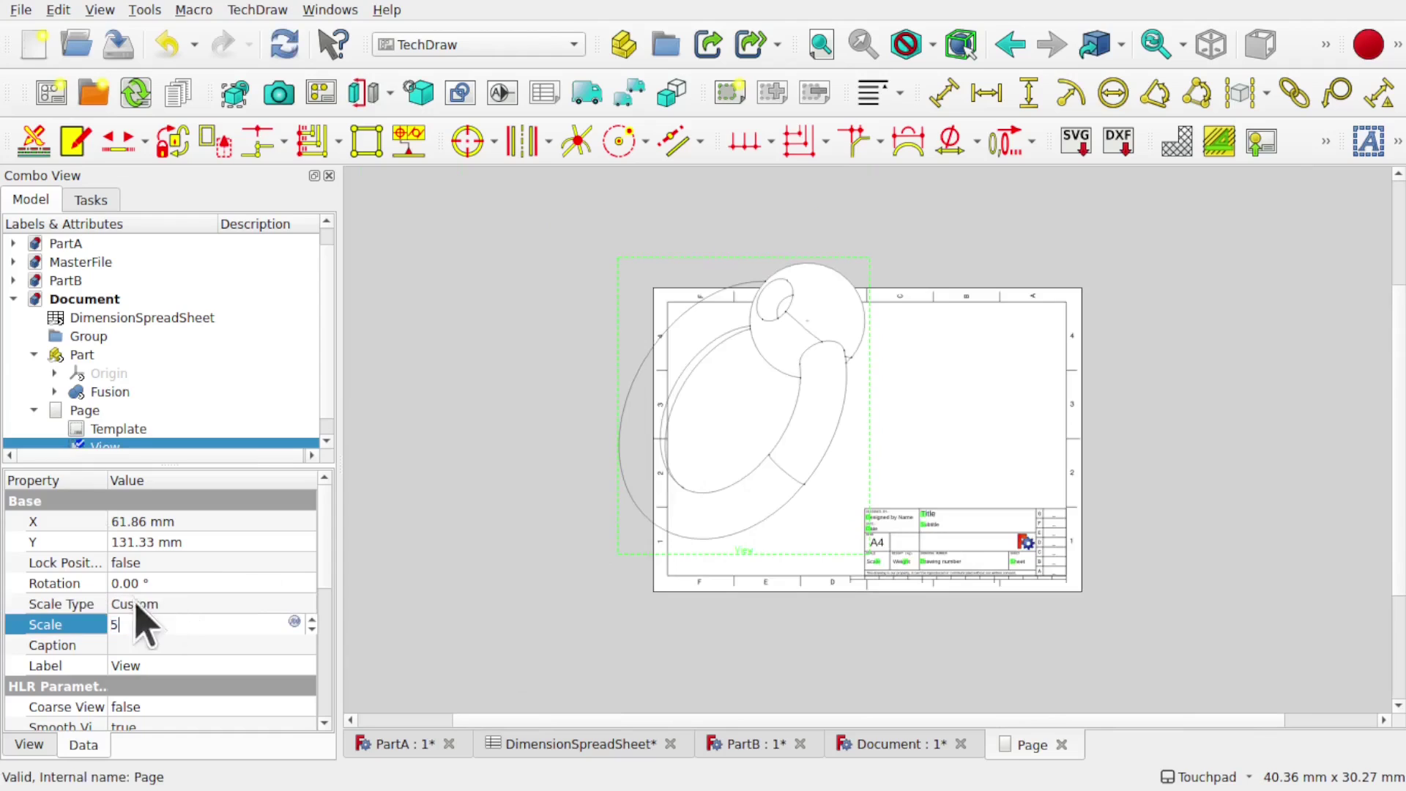
{"action": "left_click", "coordinate": [212, 583]}
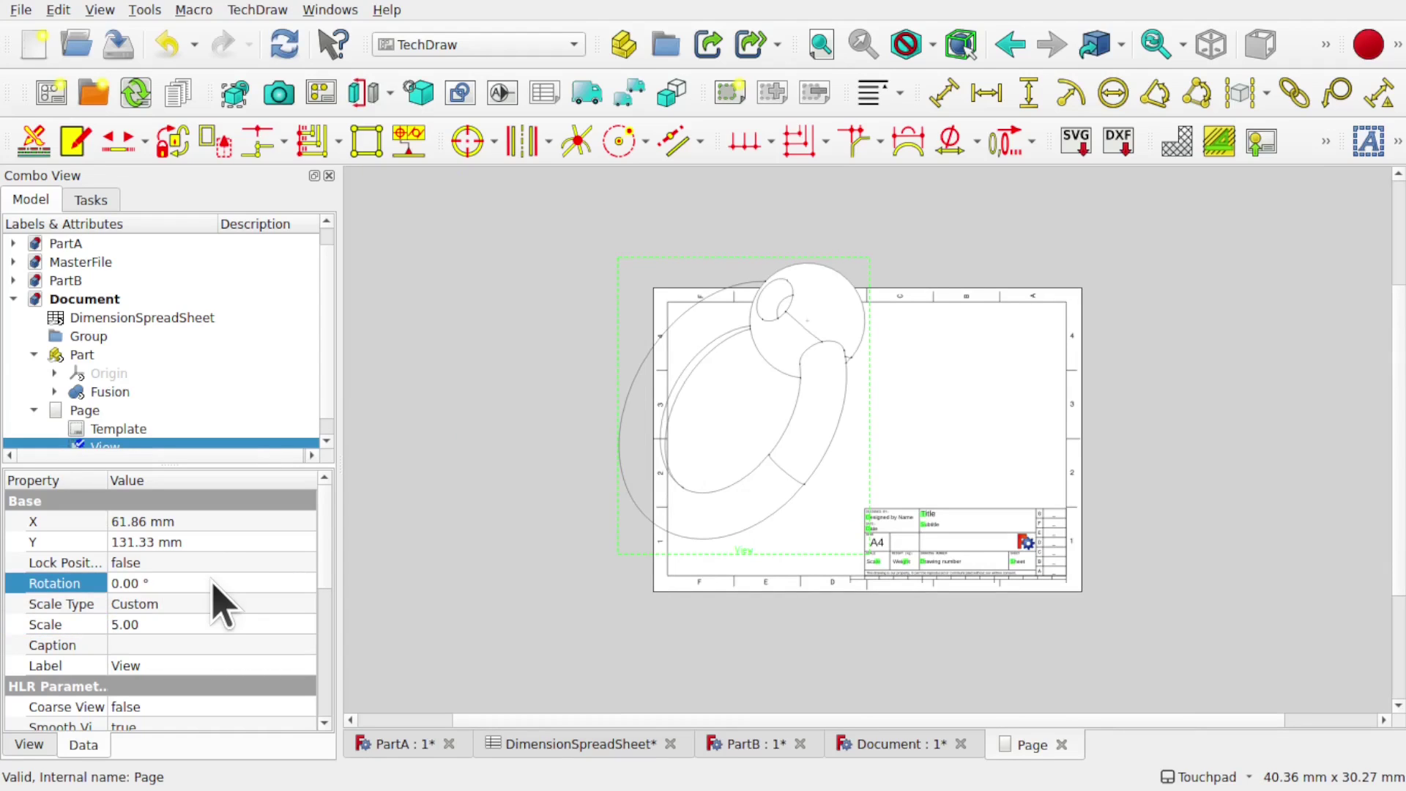
{"action": "scroll", "coordinate": [739, 487], "scroll_direction": "up", "scroll_amount": 2}
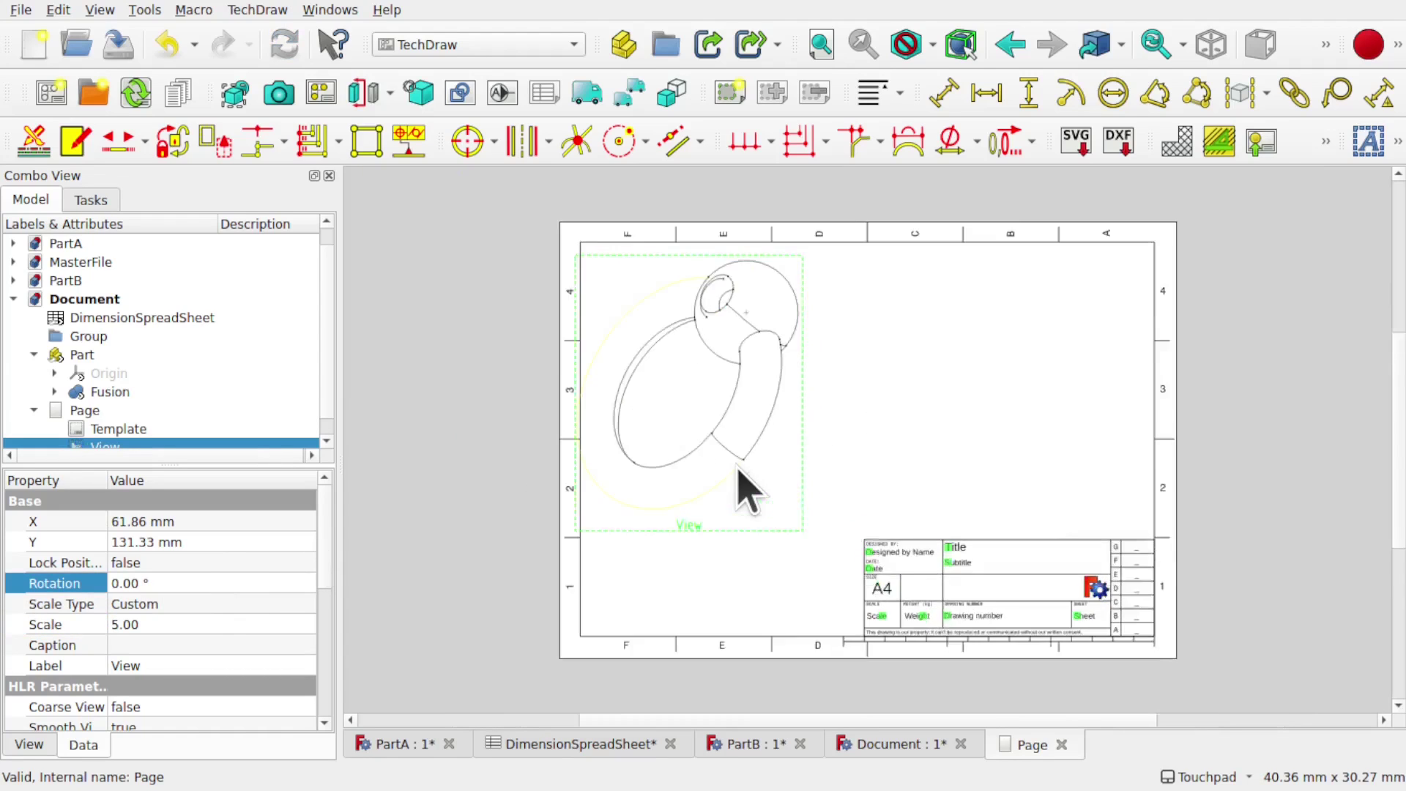
{"action": "scroll", "coordinate": [738, 486], "scroll_direction": "up", "scroll_amount": 1}
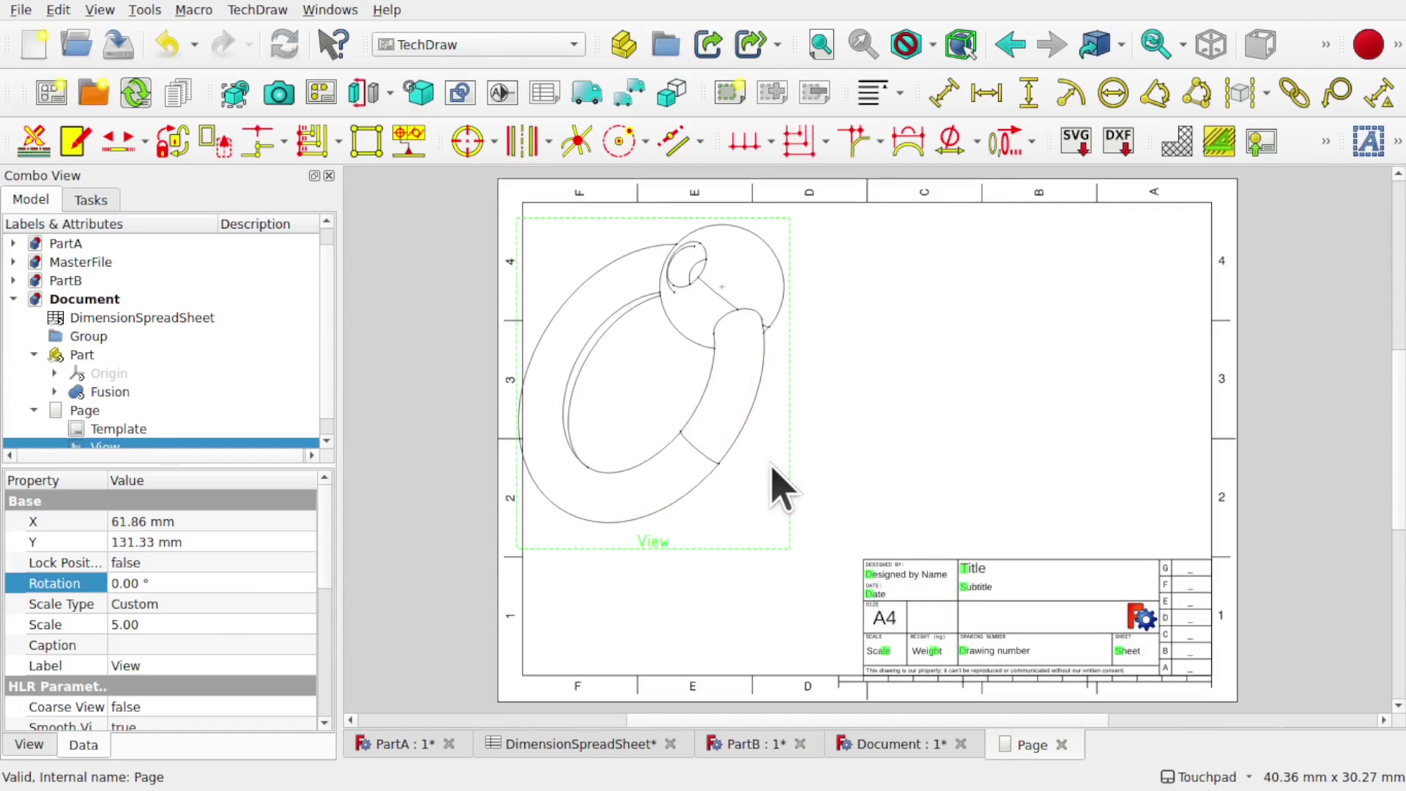
Save Document together with its linked MasterFile and PartB files
{"action": "key", "text": "ctrl+s"}
{"action": "left_click", "coordinate": [905, 436]}
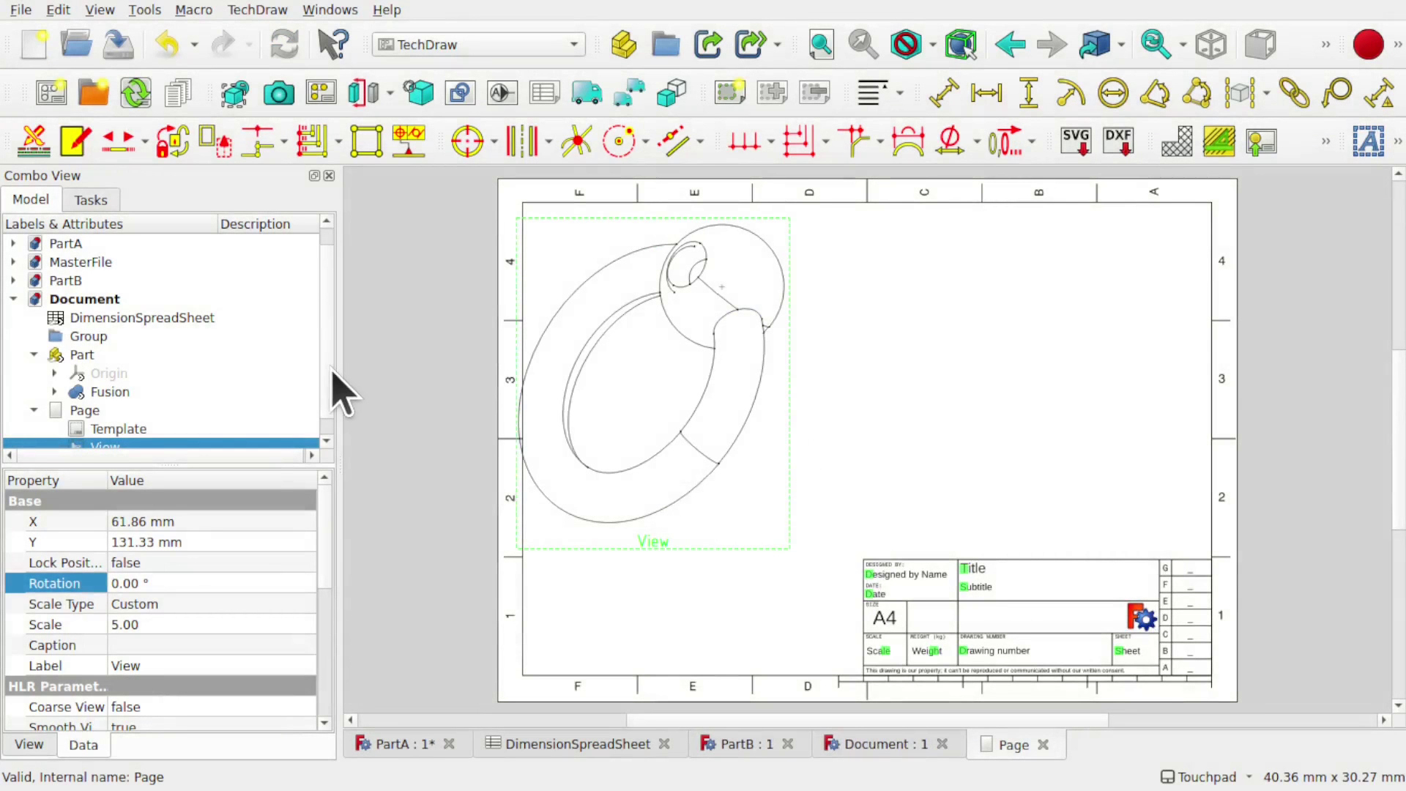
{"action": "scroll", "coordinate": [330, 407], "scroll_direction": "down", "scroll_amount": 1}
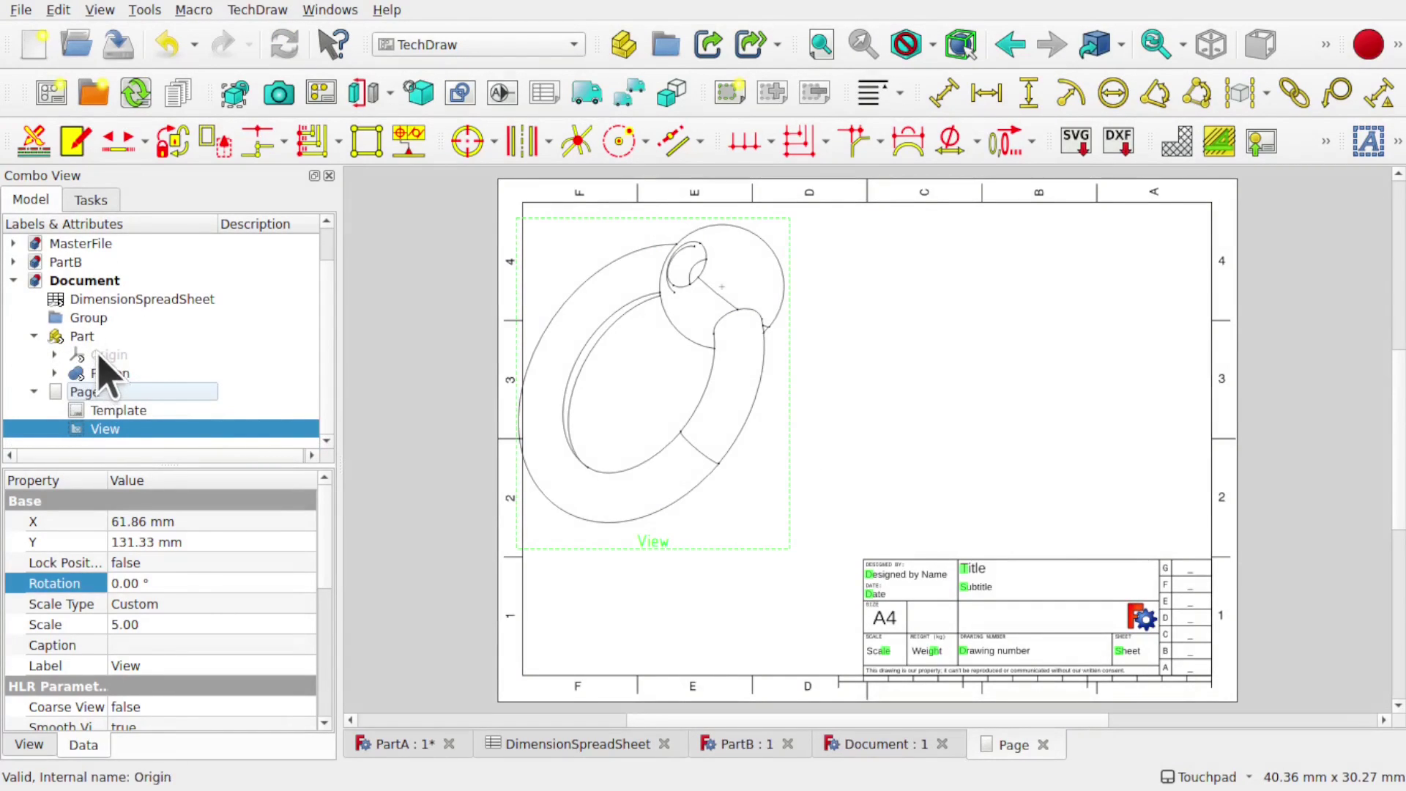
Delete the Fusion boolean from the Part container in PartB, keeping its Torus and Cut objects
{"action": "left_click", "coordinate": [67, 262]}
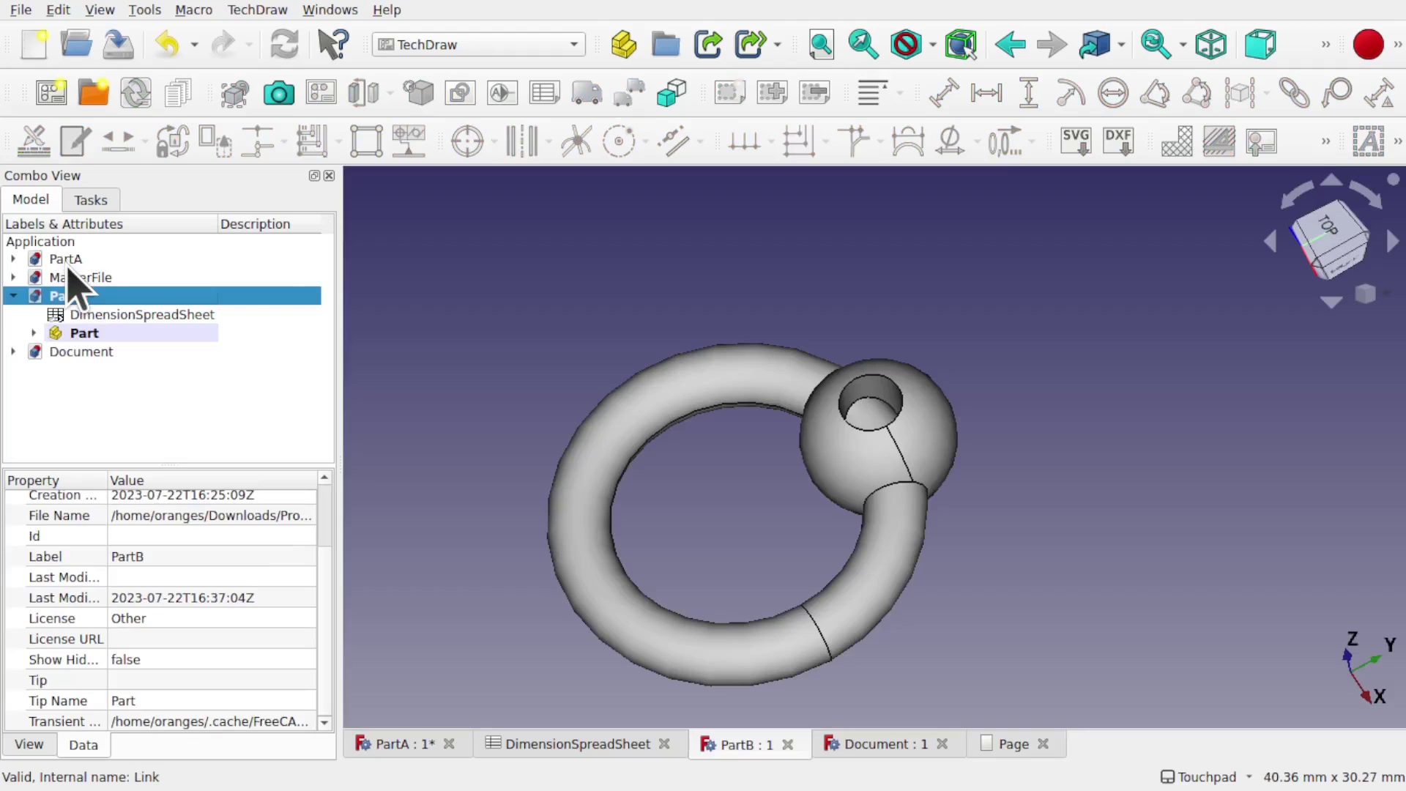
{"action": "left_click", "coordinate": [34, 333]}
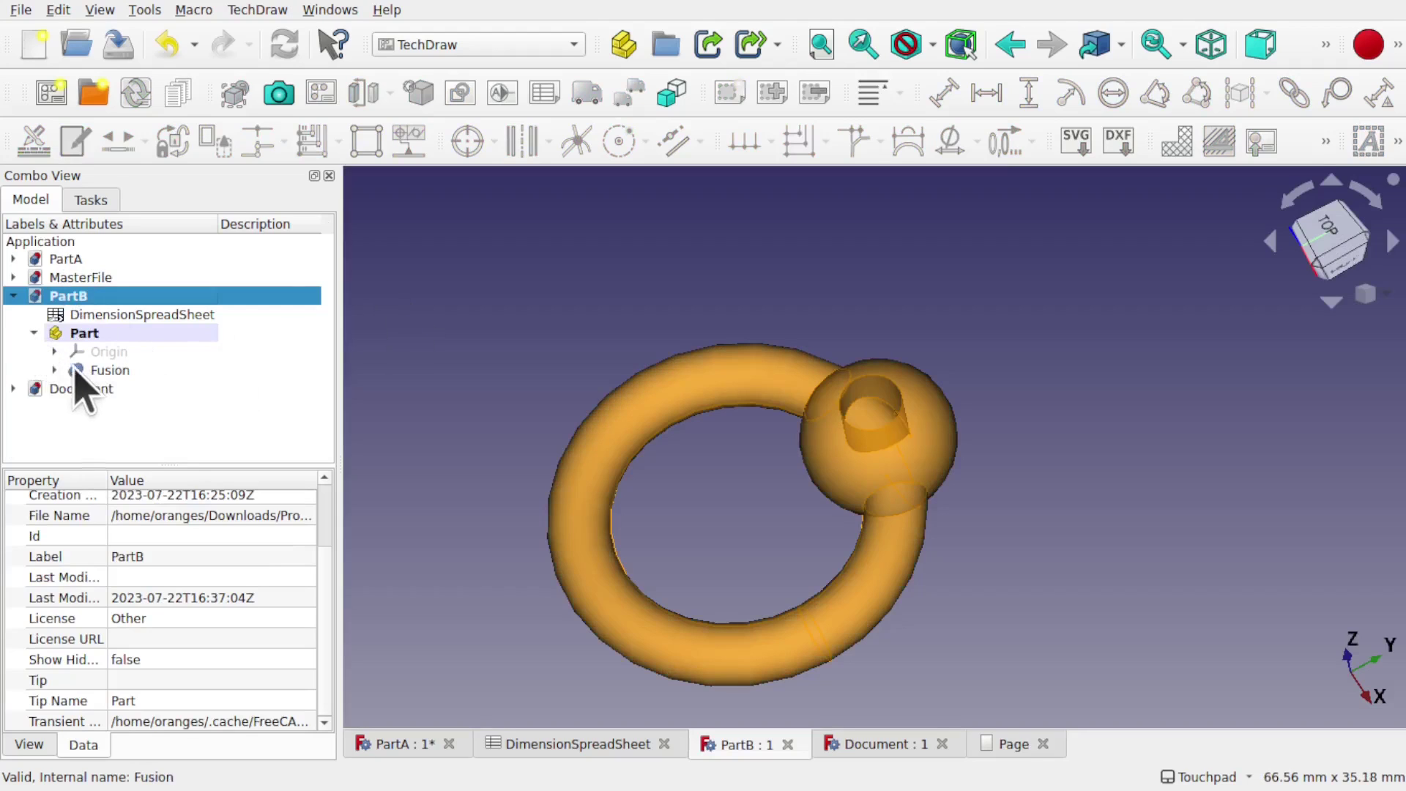
{"action": "left_click", "coordinate": [54, 369]}
{"action": "left_click", "coordinate": [123, 407]}
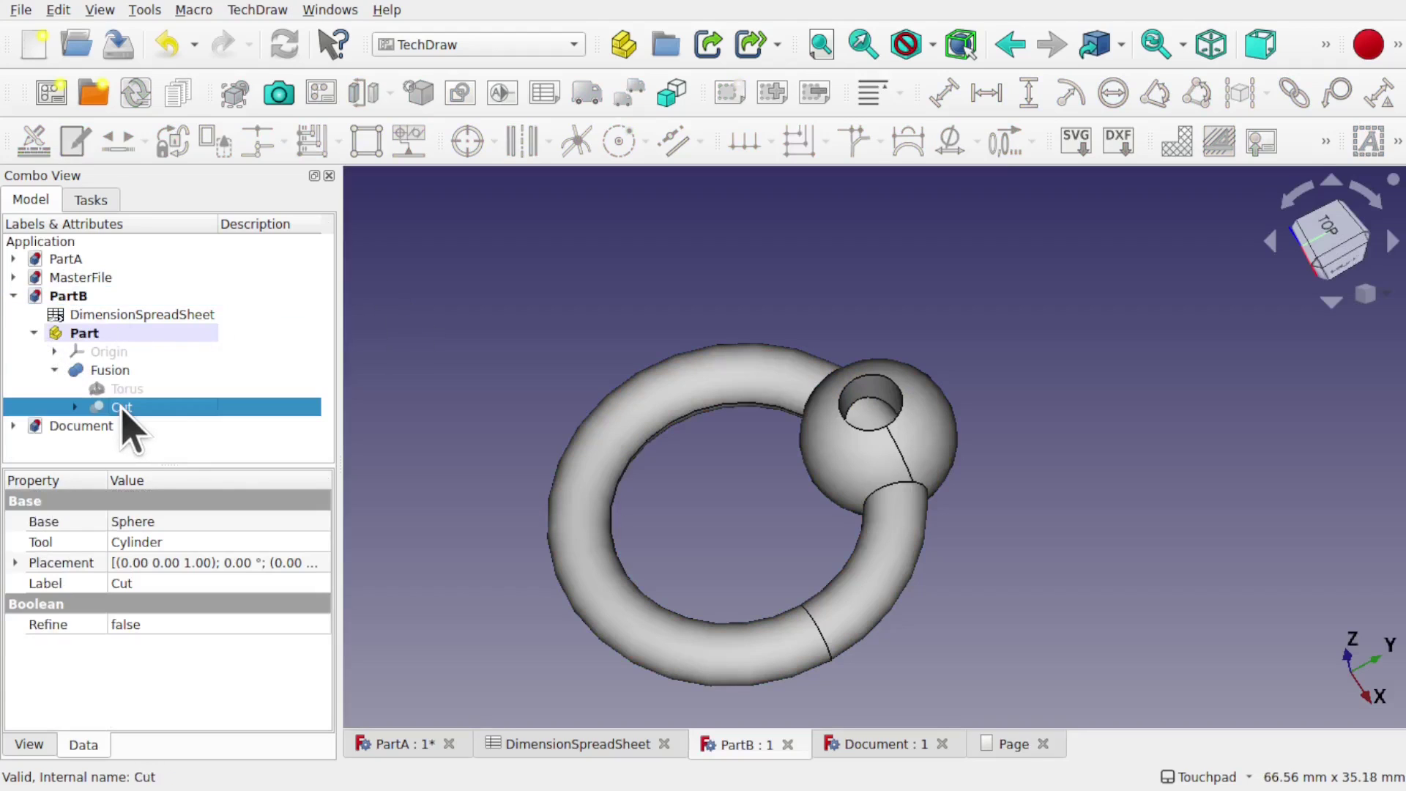
{"action": "left_click", "coordinate": [131, 390]}
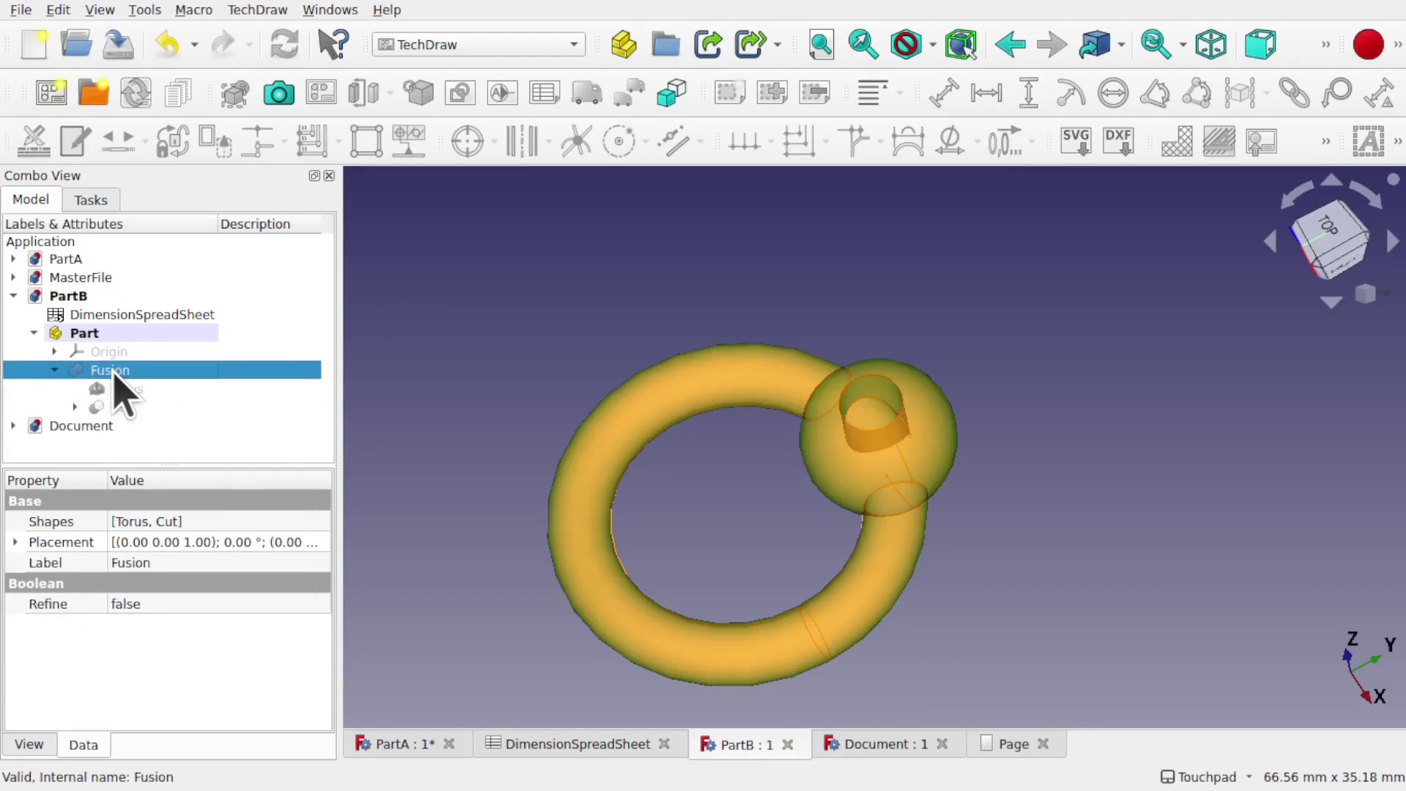
{"action": "key", "text": "Delete"}
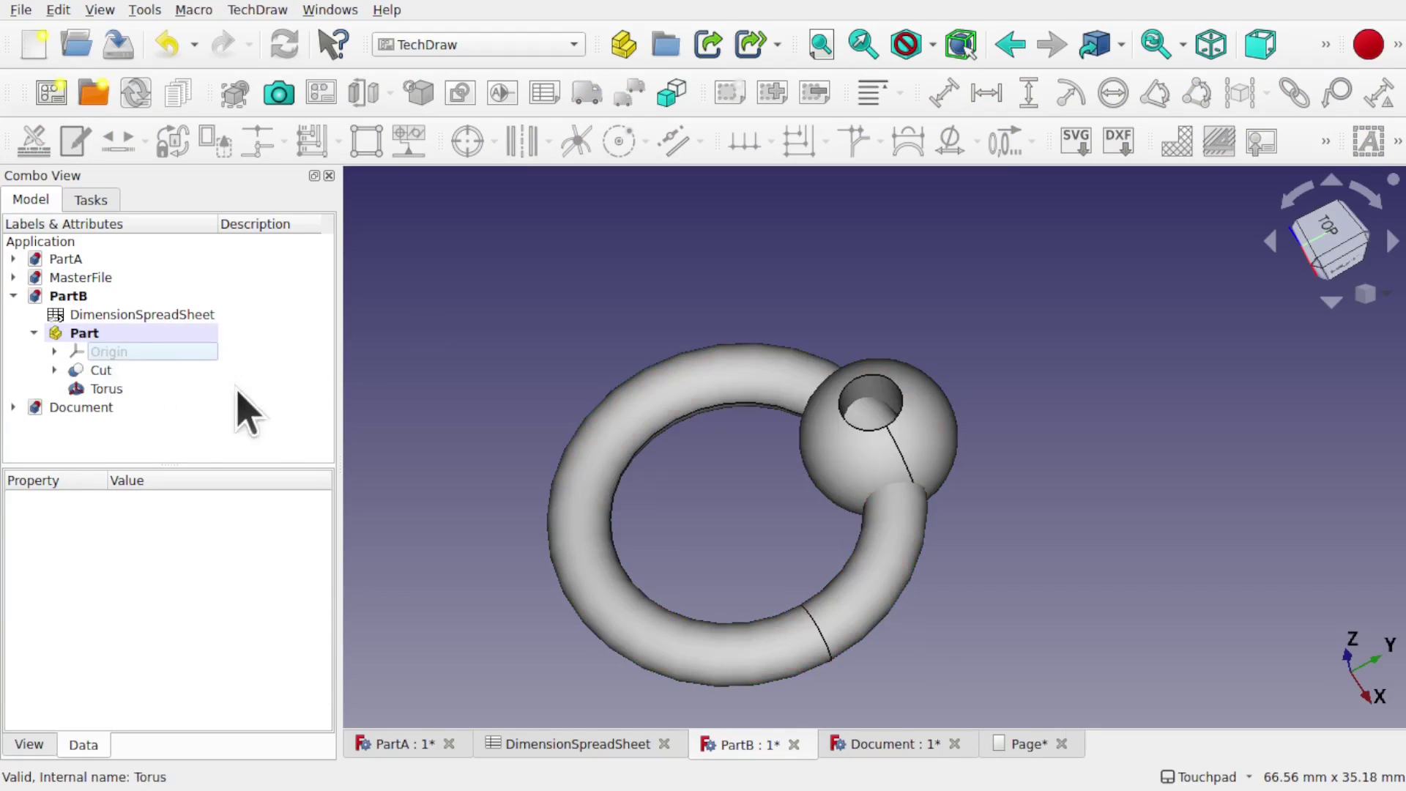
Delete the Torus from PartB's Part container so only the Cut sphere remains
{"action": "left_click", "coordinate": [115, 389]}
{"action": "key", "text": "Delete"}
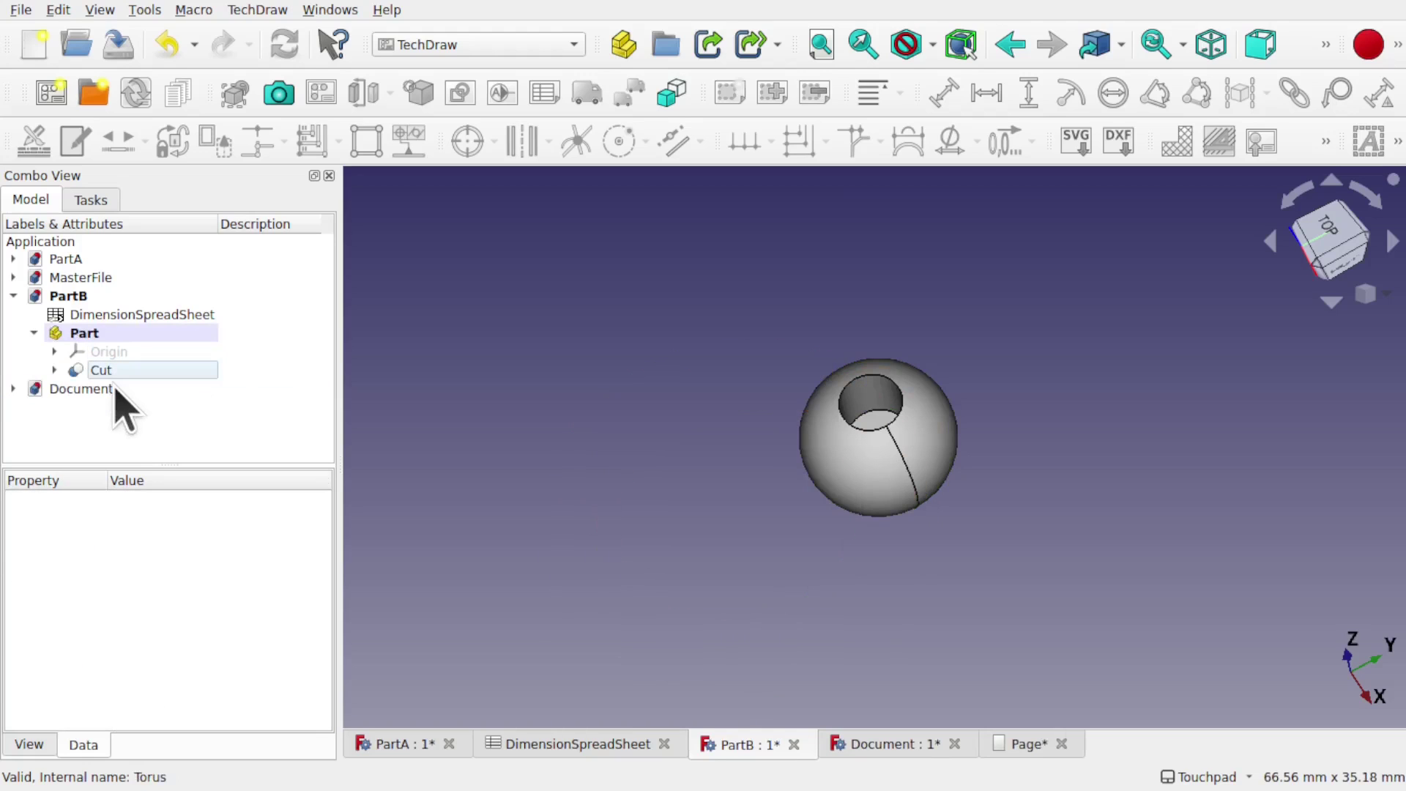
{"action": "scroll", "coordinate": [897, 465], "scroll_direction": "up", "scroll_amount": 5}
{"action": "scroll", "coordinate": [899, 472], "scroll_direction": "up", "scroll_amount": 1}
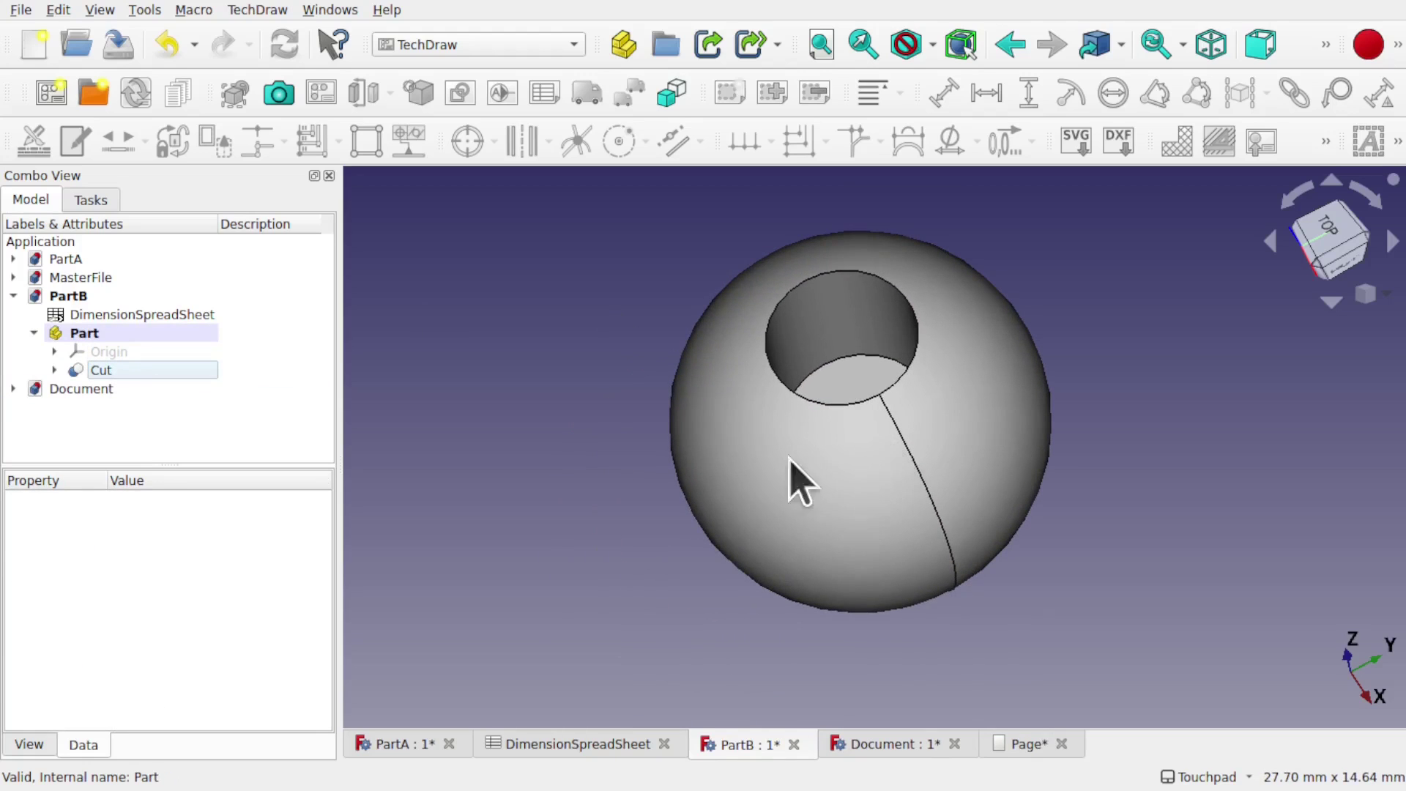
Refresh Document so its drawing page view reflects the modified PartB geometry
{"action": "left_click", "coordinate": [109, 389]}
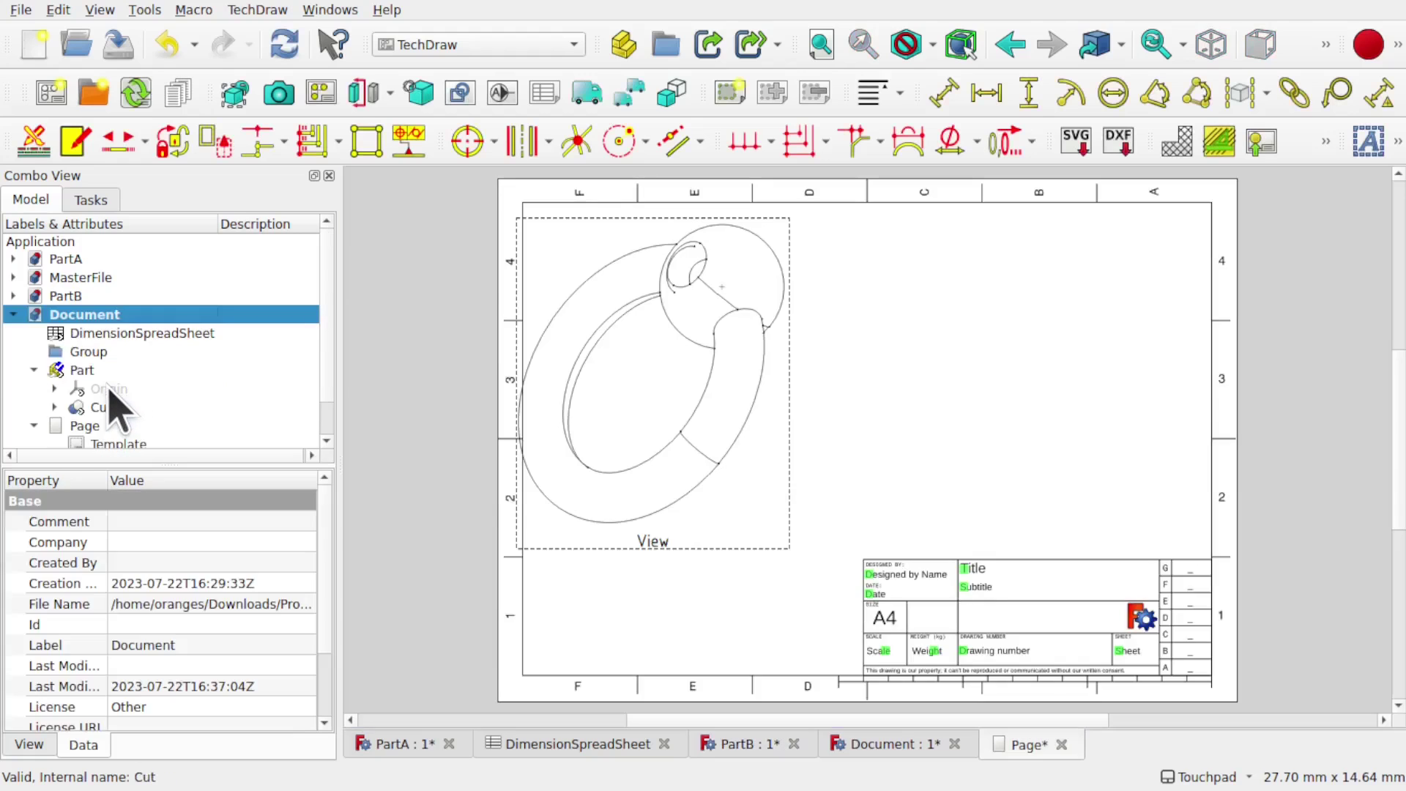
{"action": "left_click", "coordinate": [58, 9]}
{"action": "left_click", "coordinate": [117, 189]}
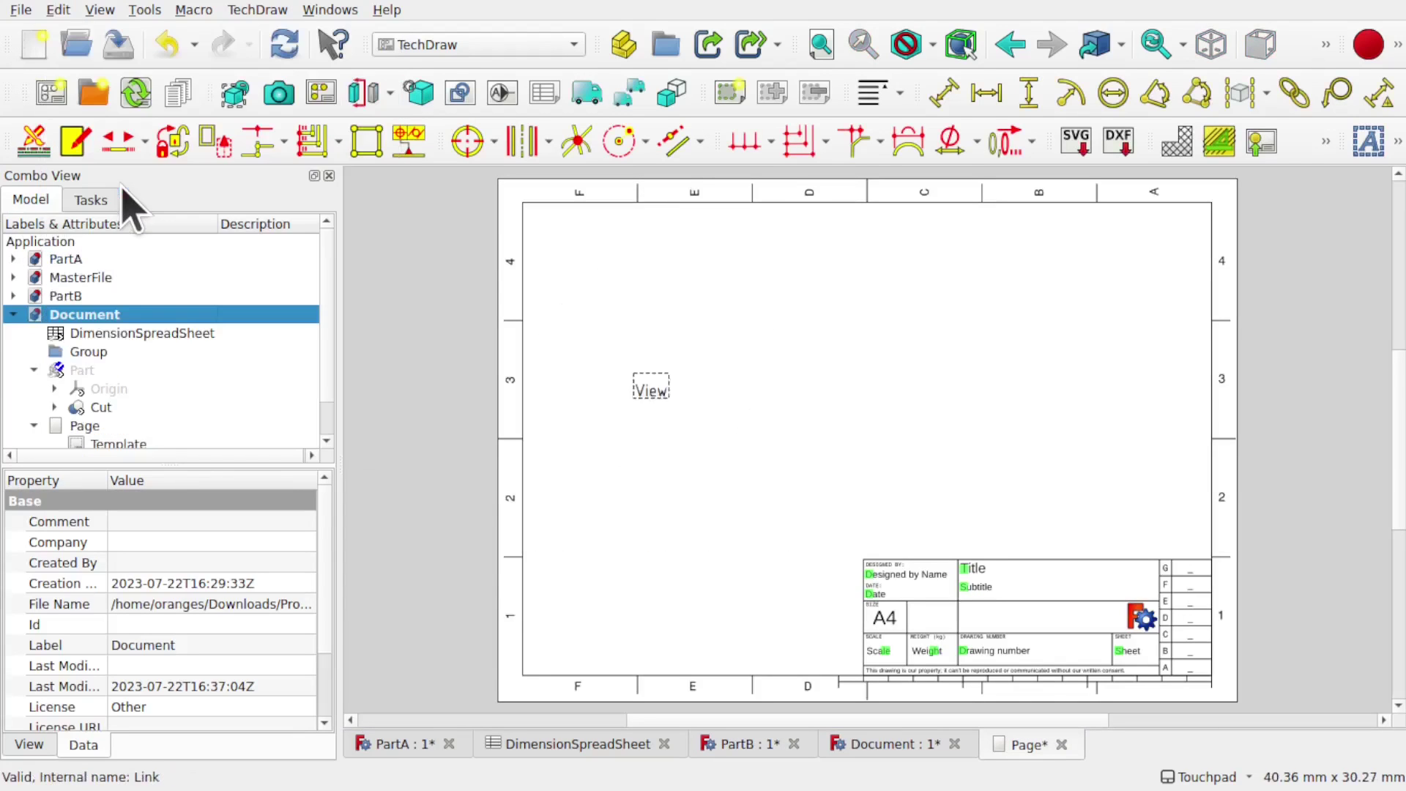
{"action": "scroll", "coordinate": [647, 454], "scroll_direction": "up", "scroll_amount": 2}
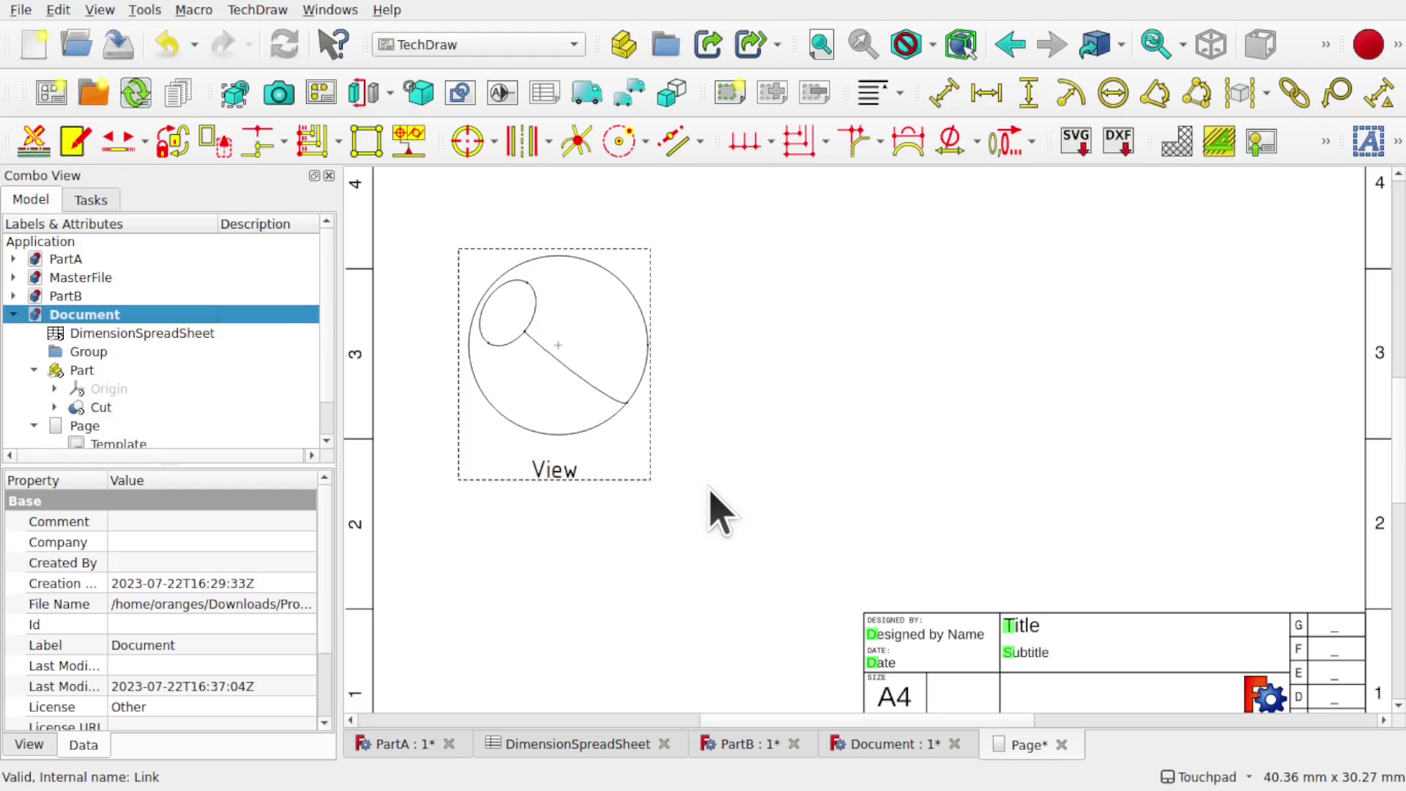
Open the linked DimensionSpreadSheet from Document
{"action": "double_click", "coordinate": [193, 334]}
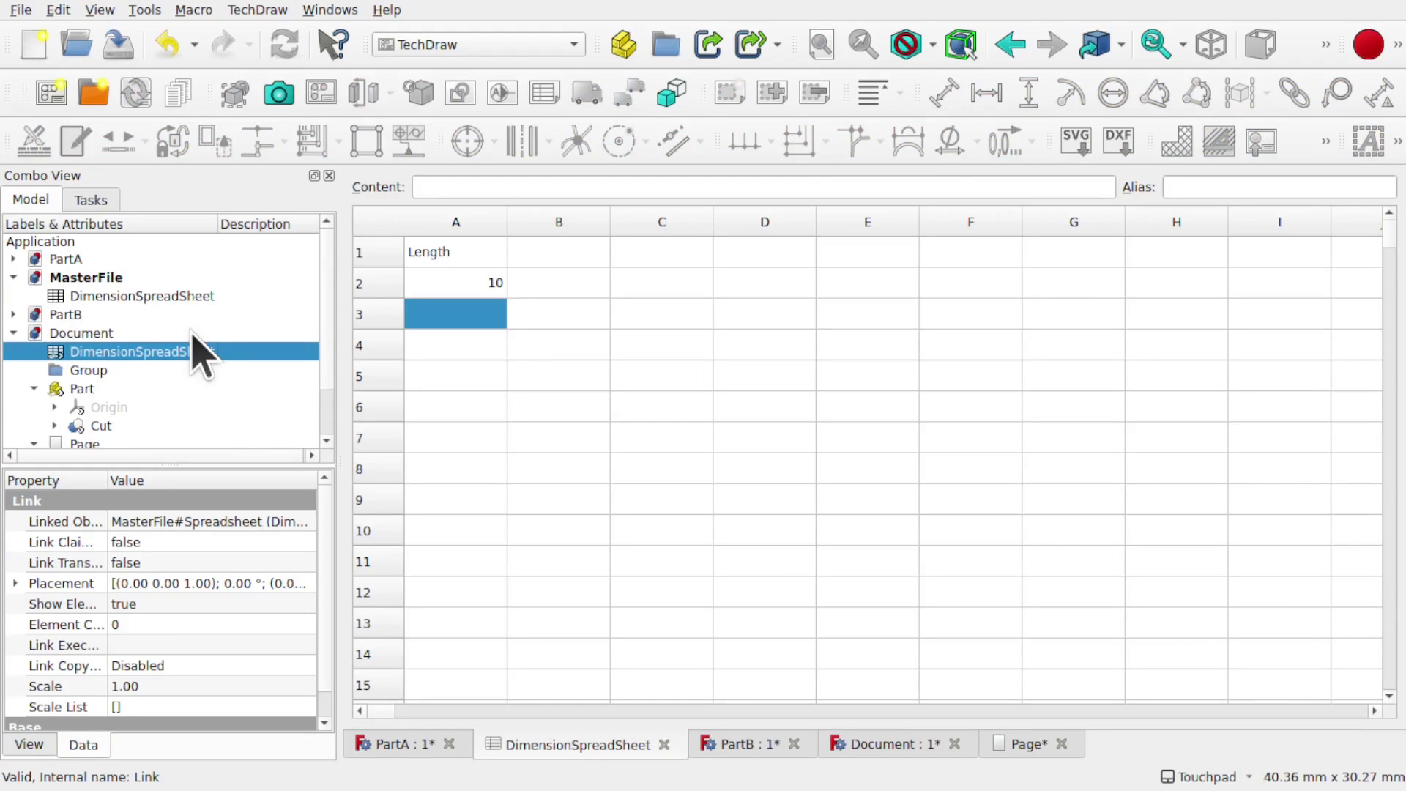